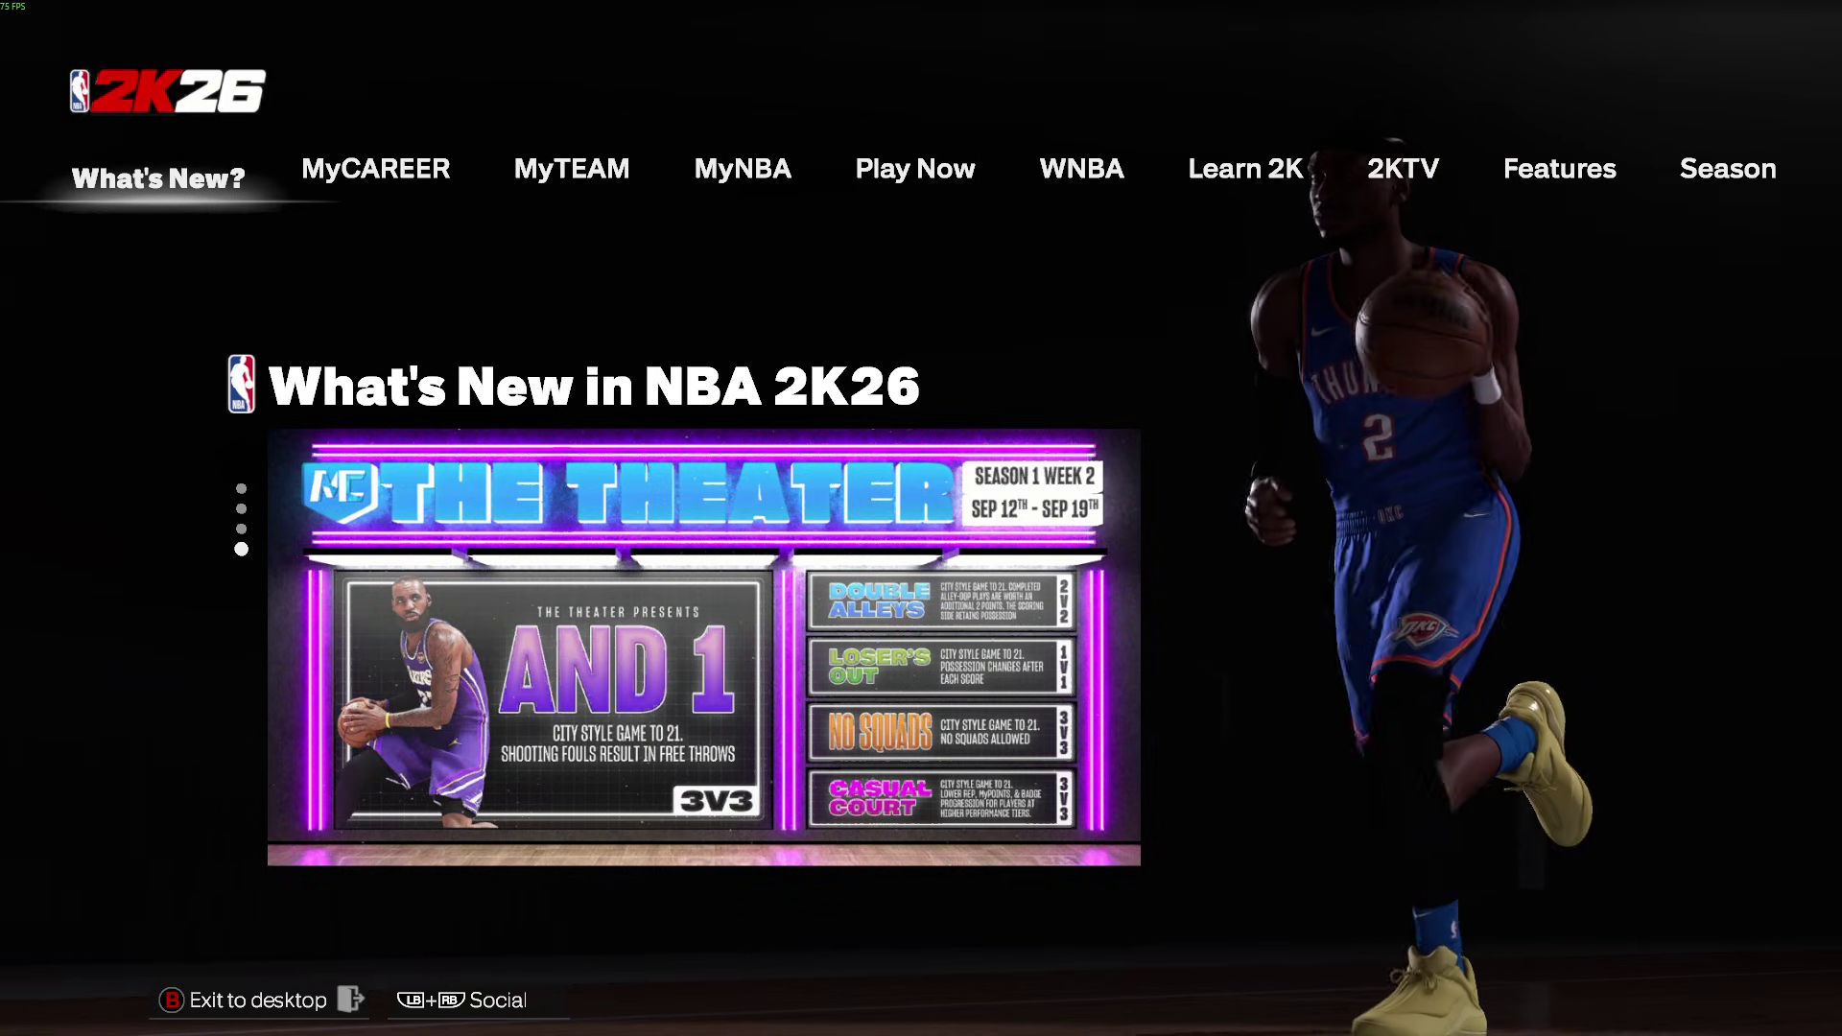
Browse the What's New headlines and move along the main menu to Features
key("Right")
key("Left")
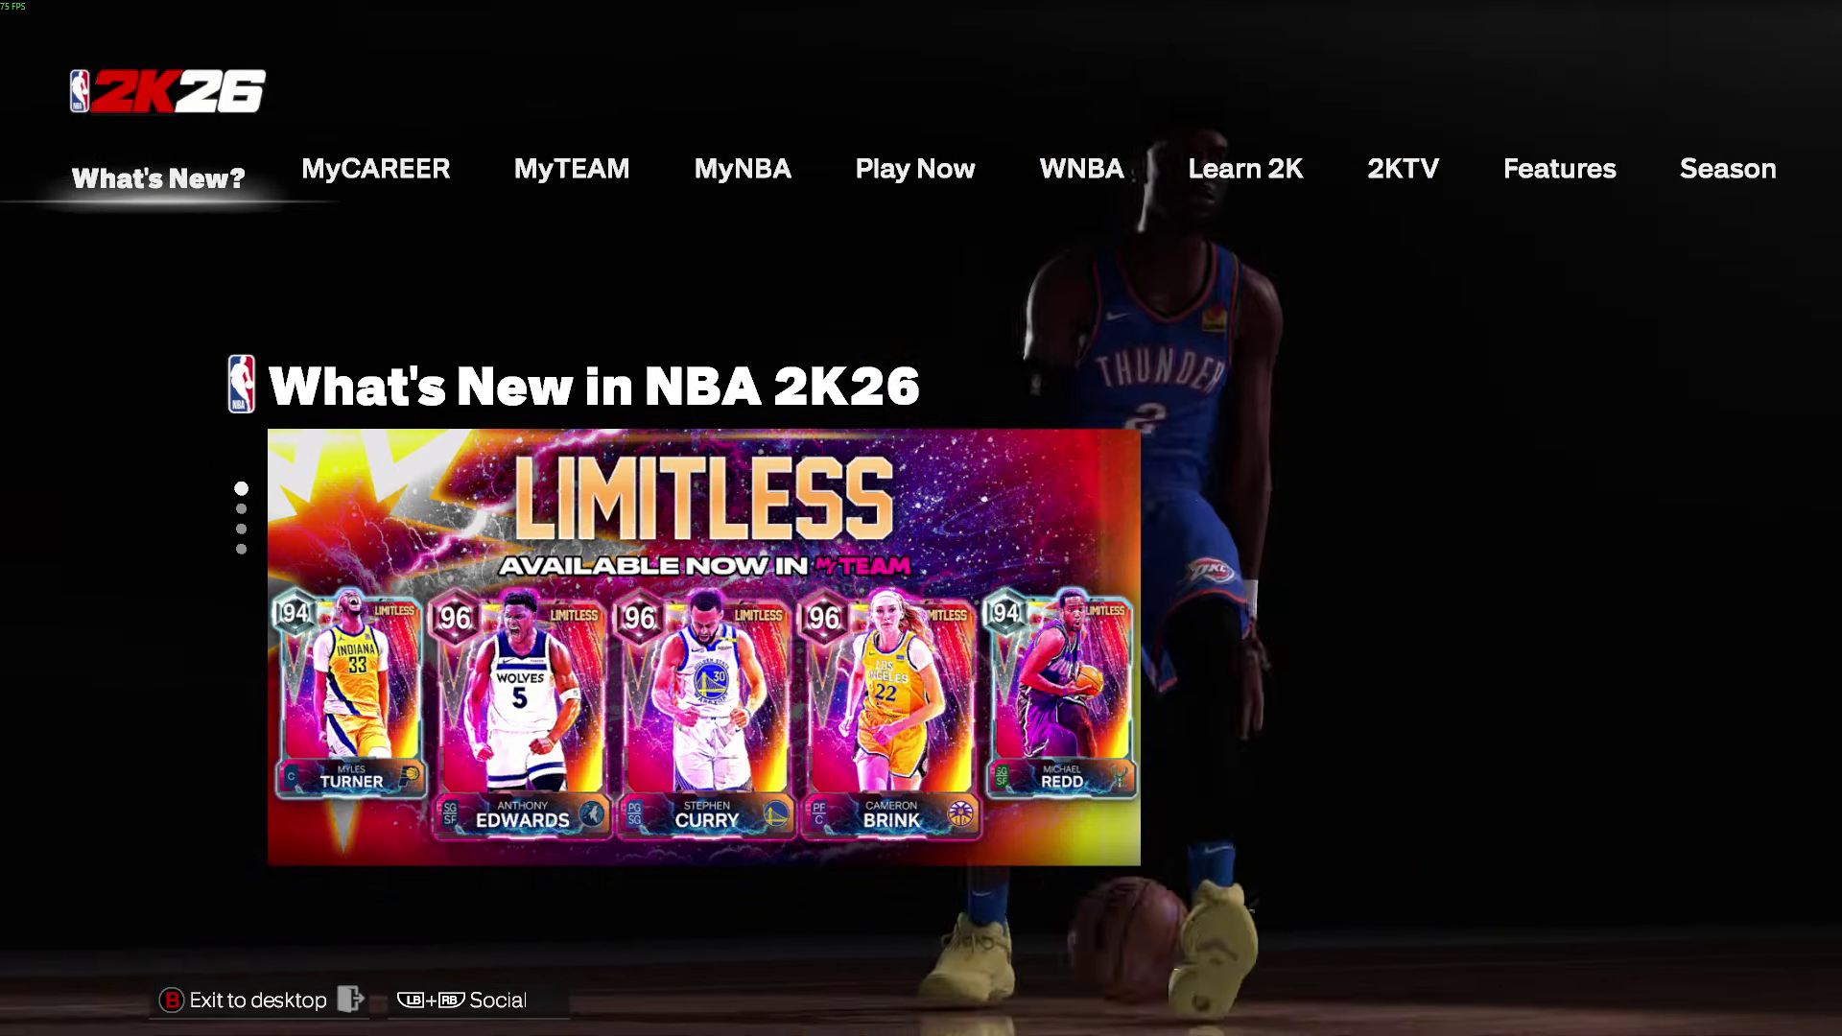
key("Right")
key("Right")
key("Right")
key("Right")
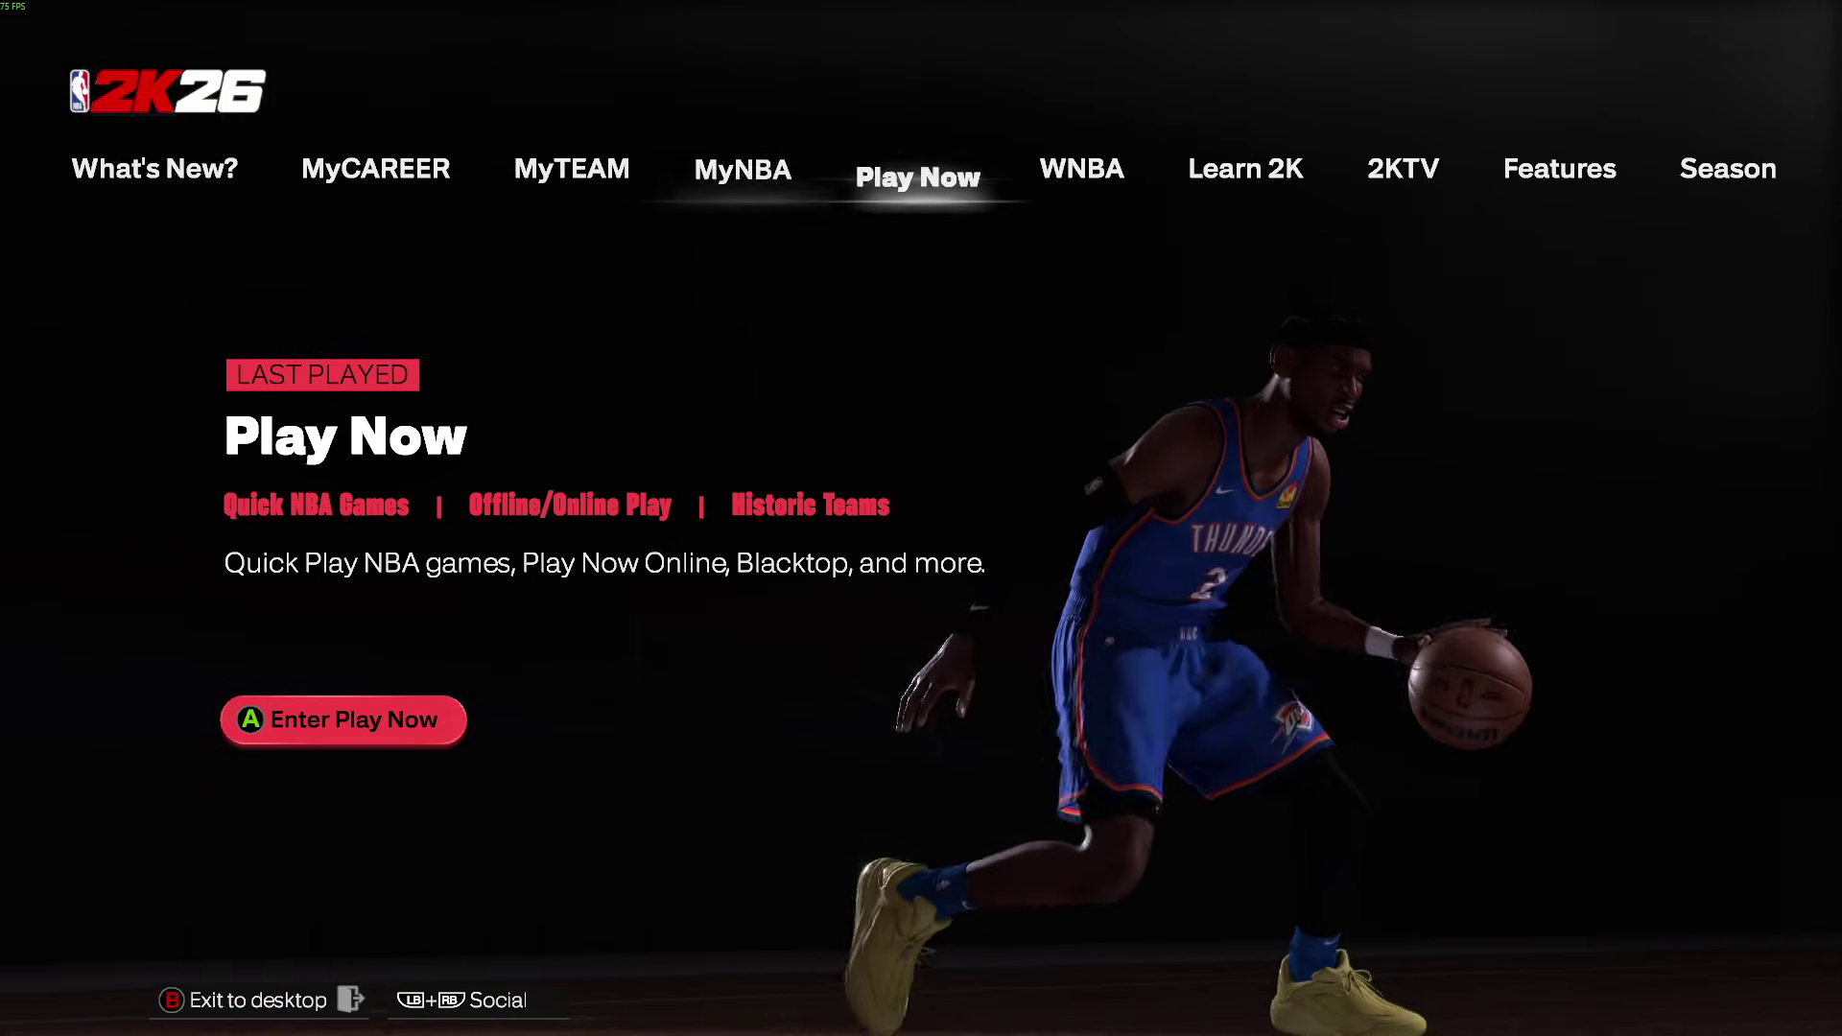
key("Right")
key("Right")
key("Right")
key("Right")
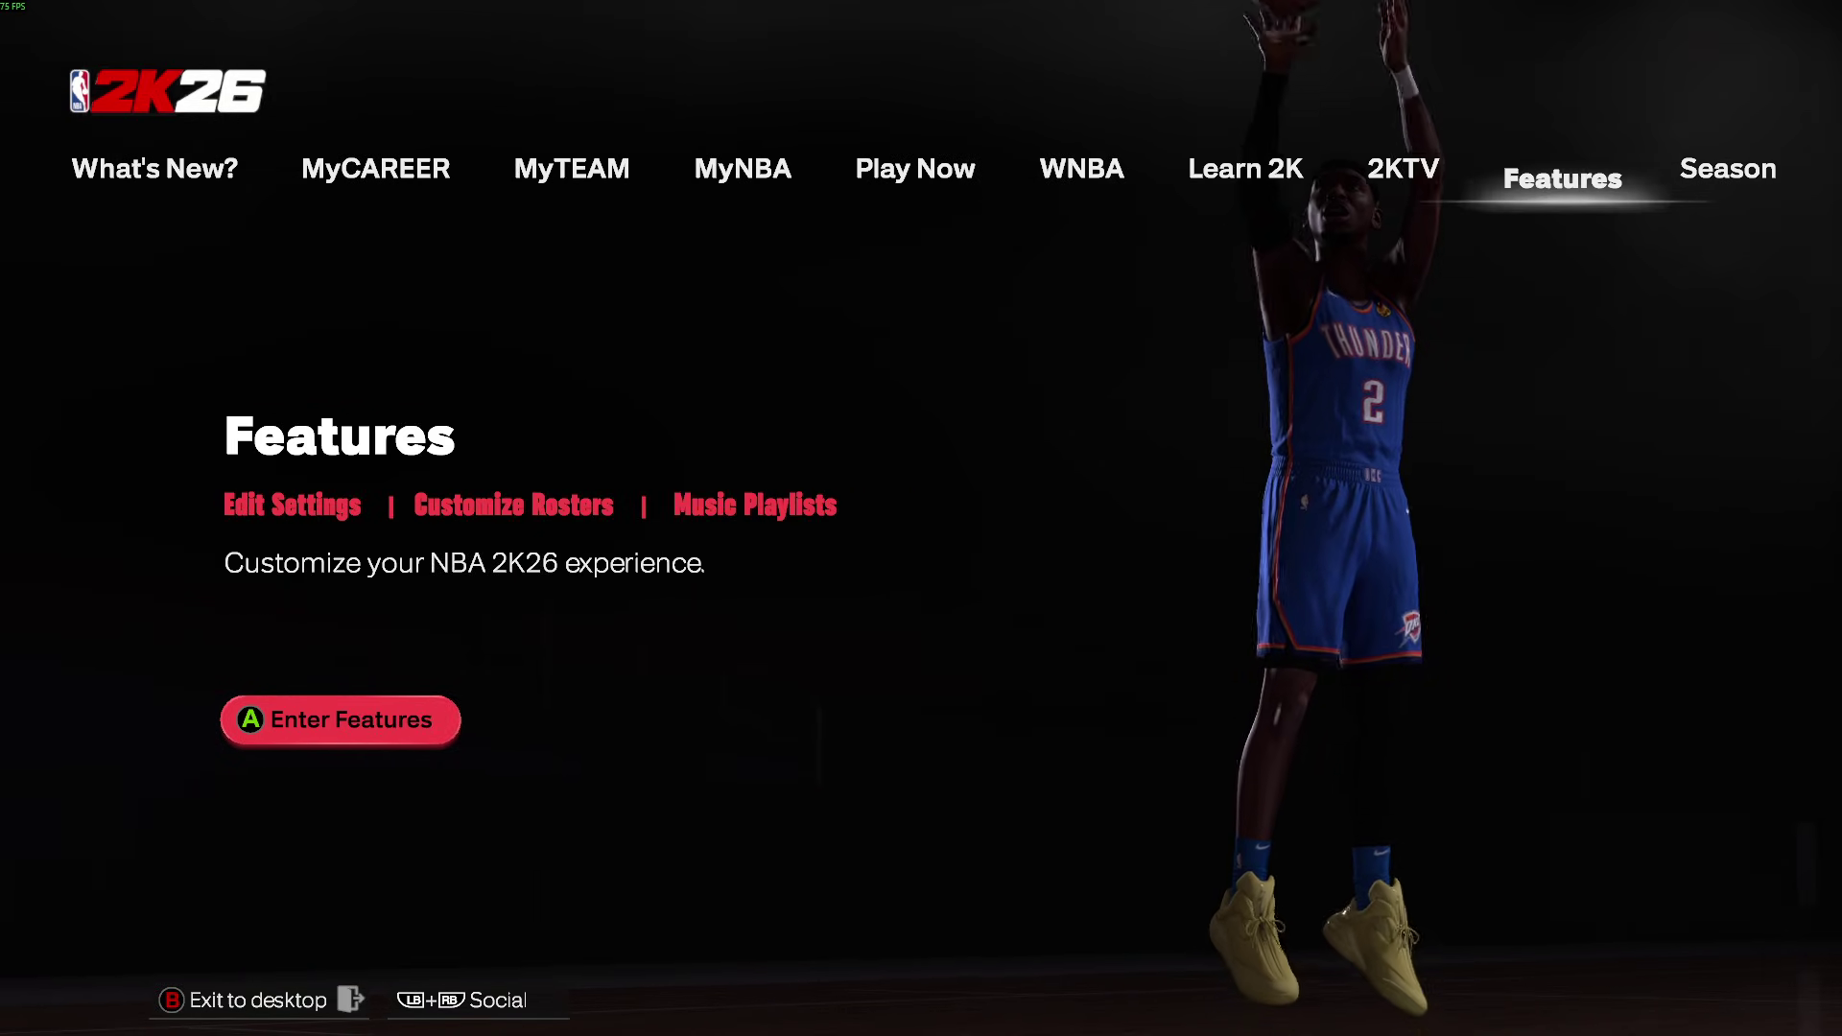
key("Left")
key("Right")
Enter Options / Features and open the Video Settings screen
key("Return")
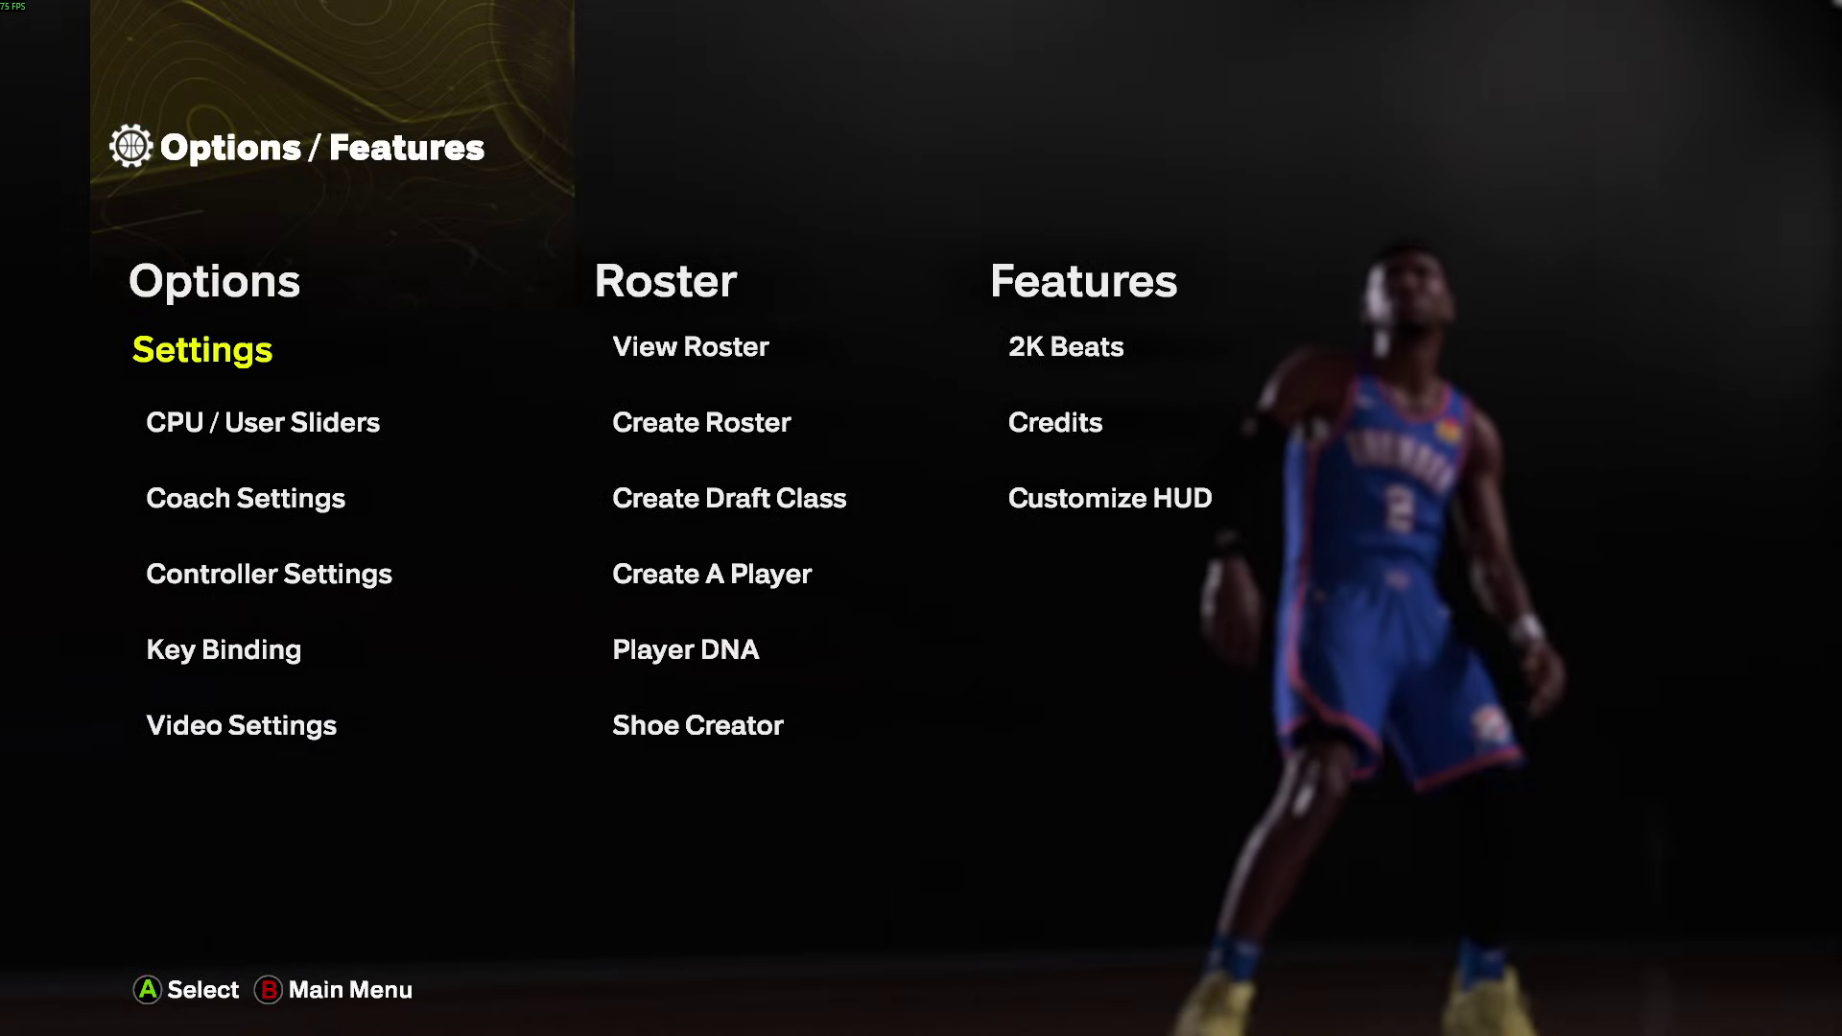
key("Return")
key("Escape")
key("Down")
key("Down")
key("Down")
key("Down")
key("Down")
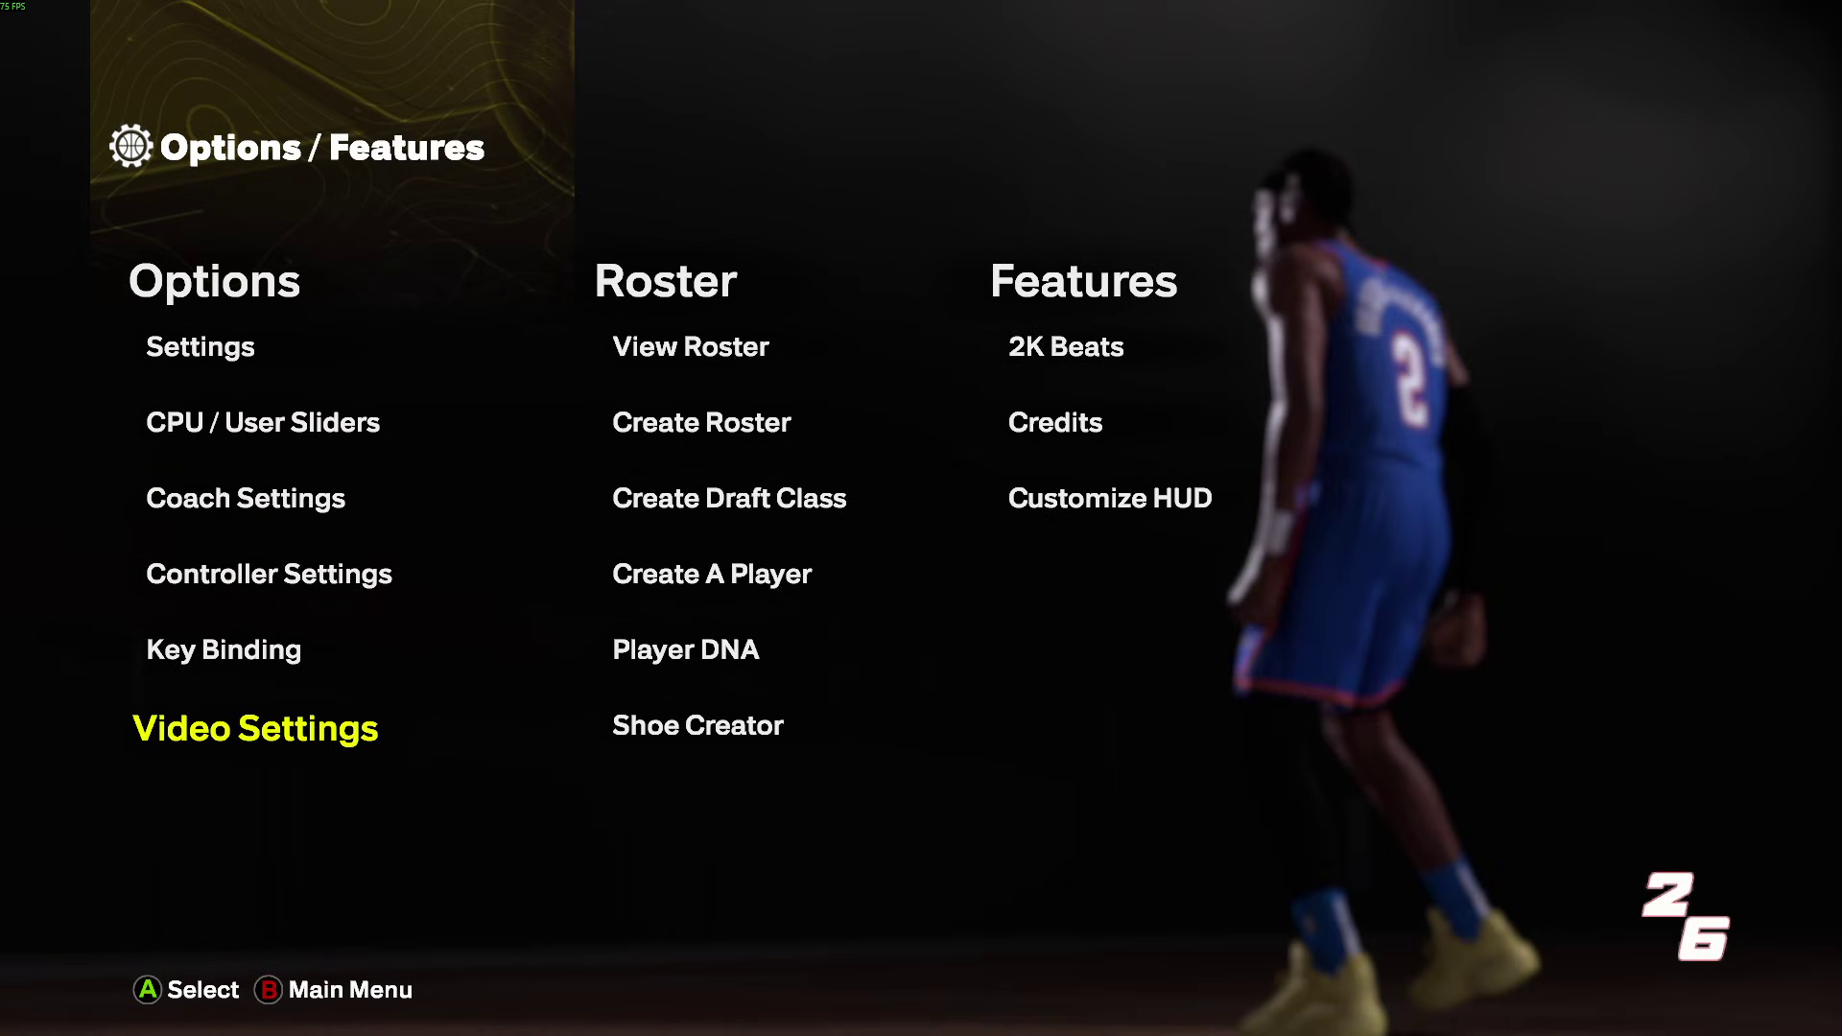
key("Return")
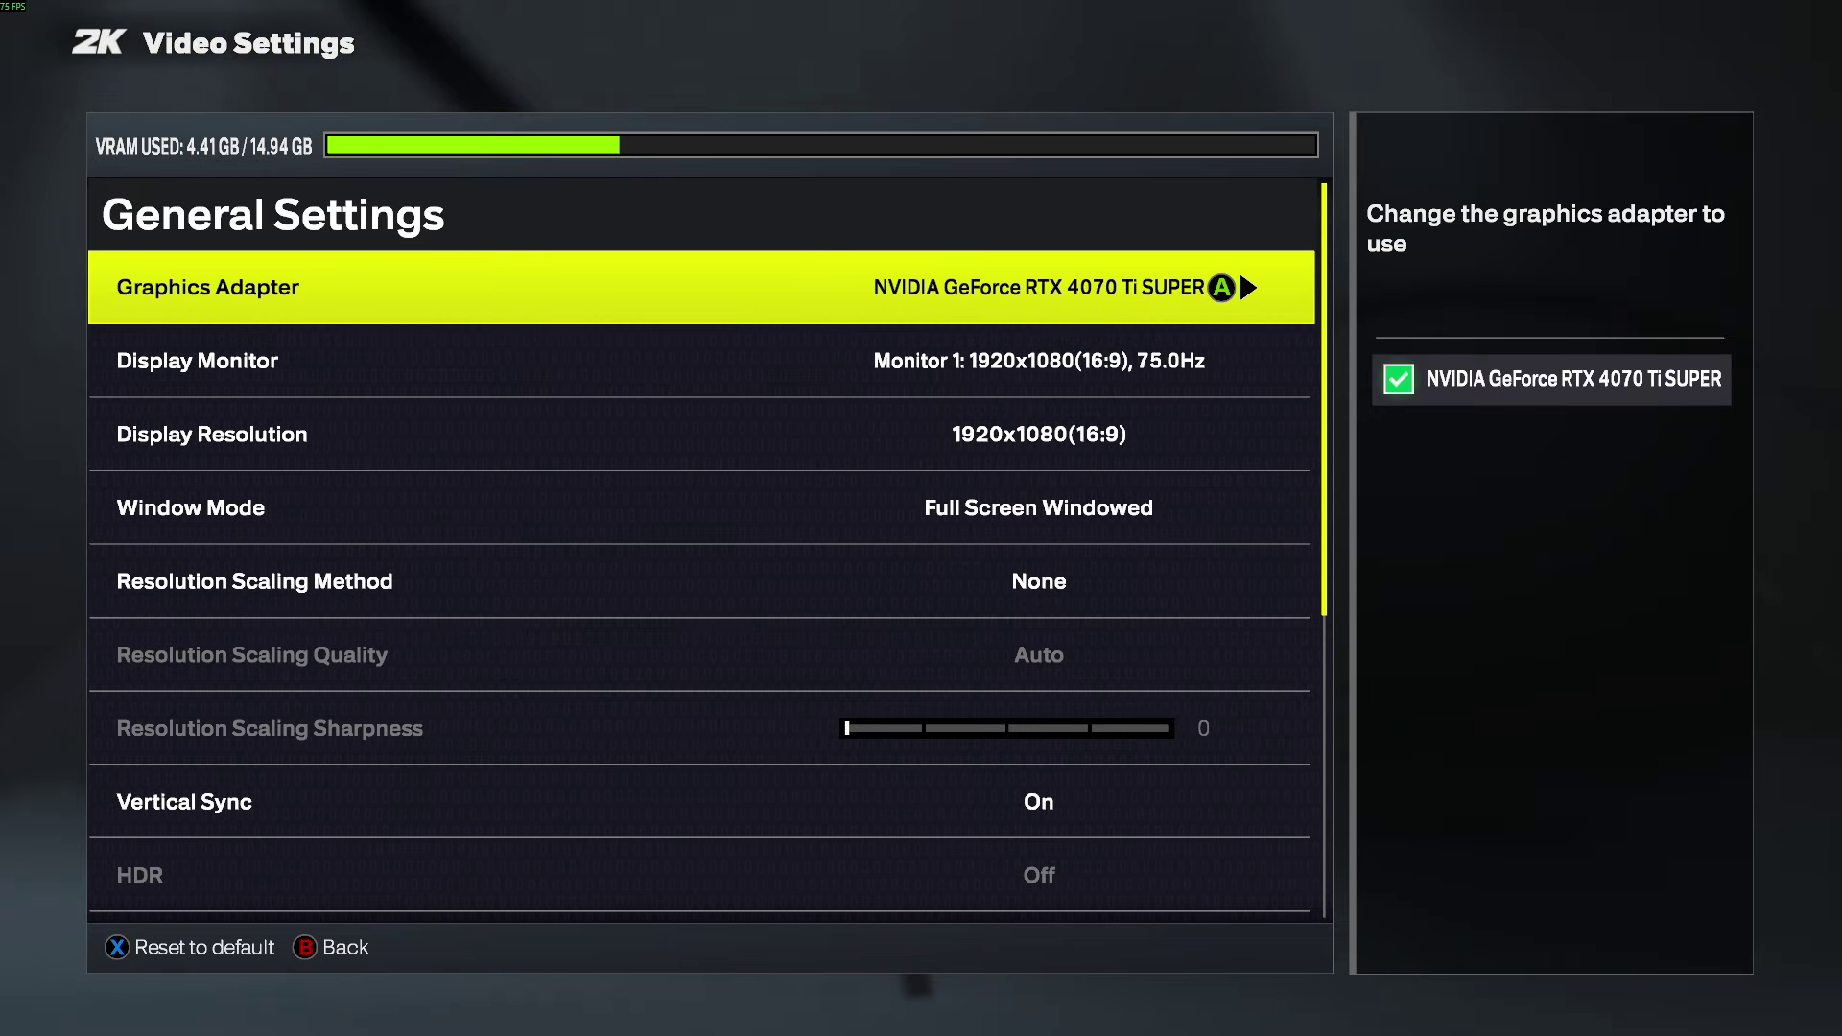
Check the Window Mode choices and keep it at Full Screen Windowed
key("Down")
key("Down")
key("Up")
key("Down")
key("Down")
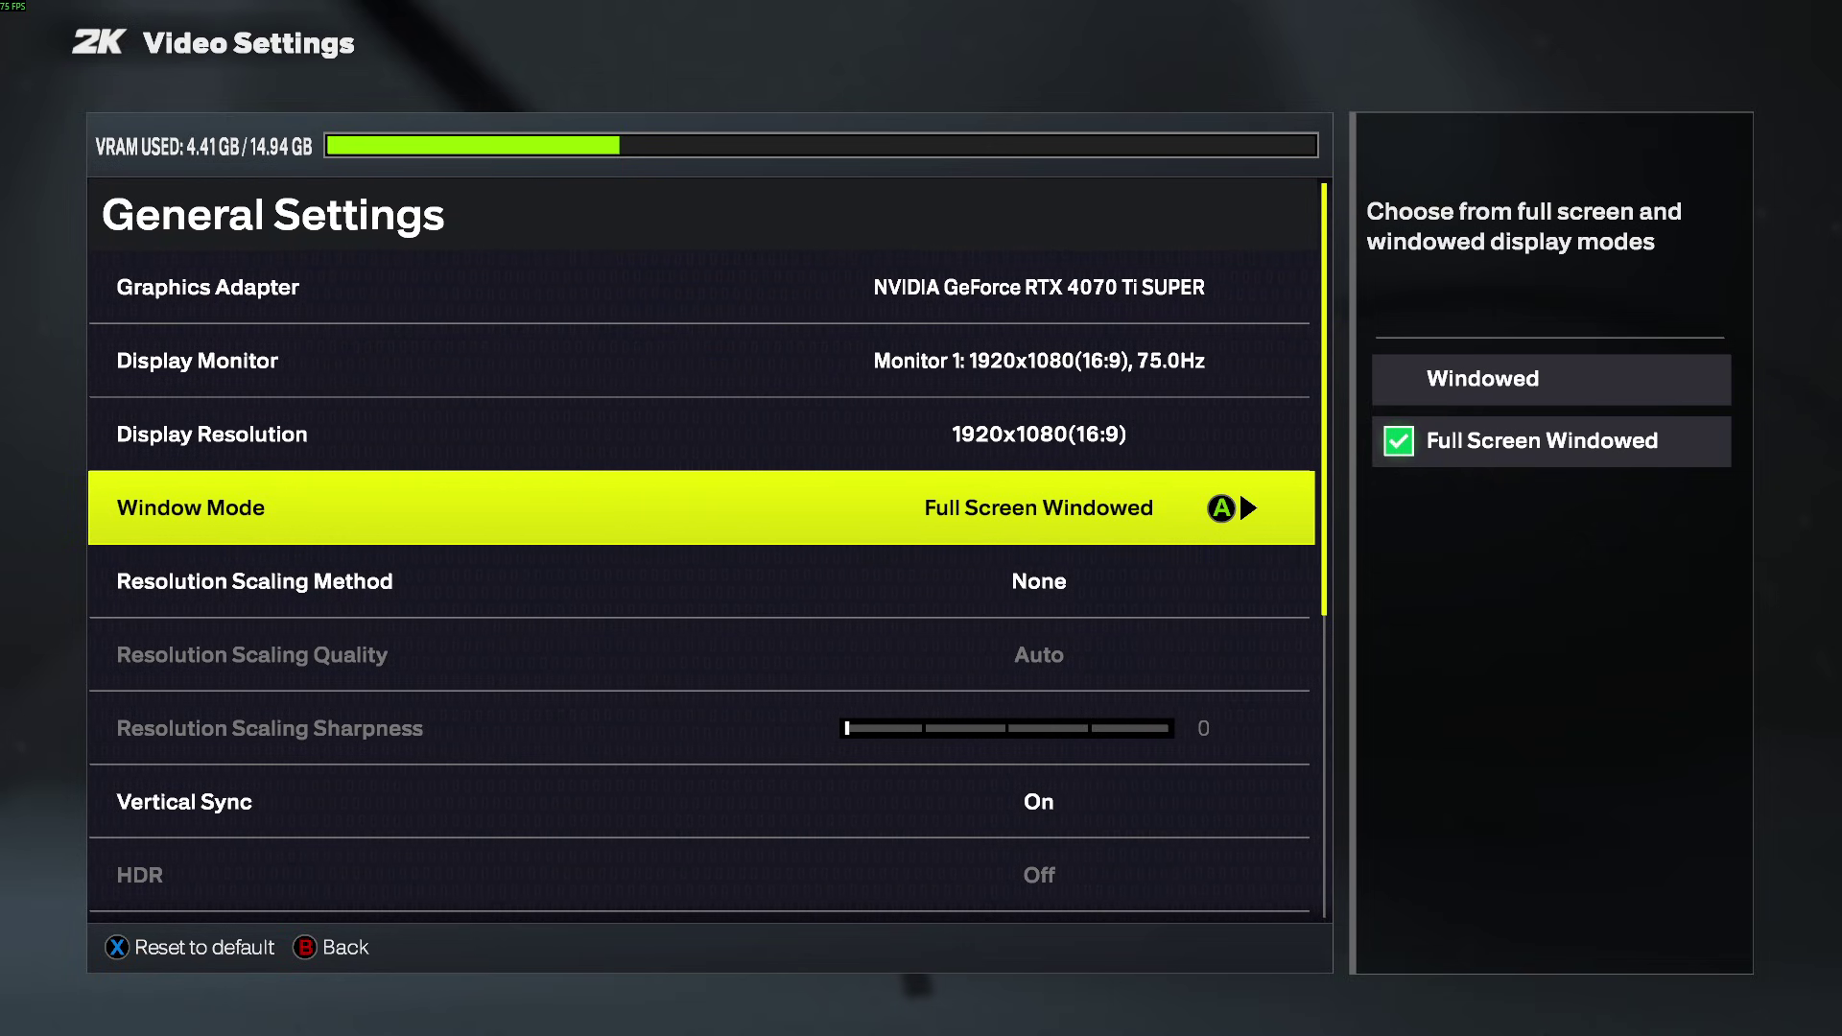
key("Return")
key("Escape")
key("Return")
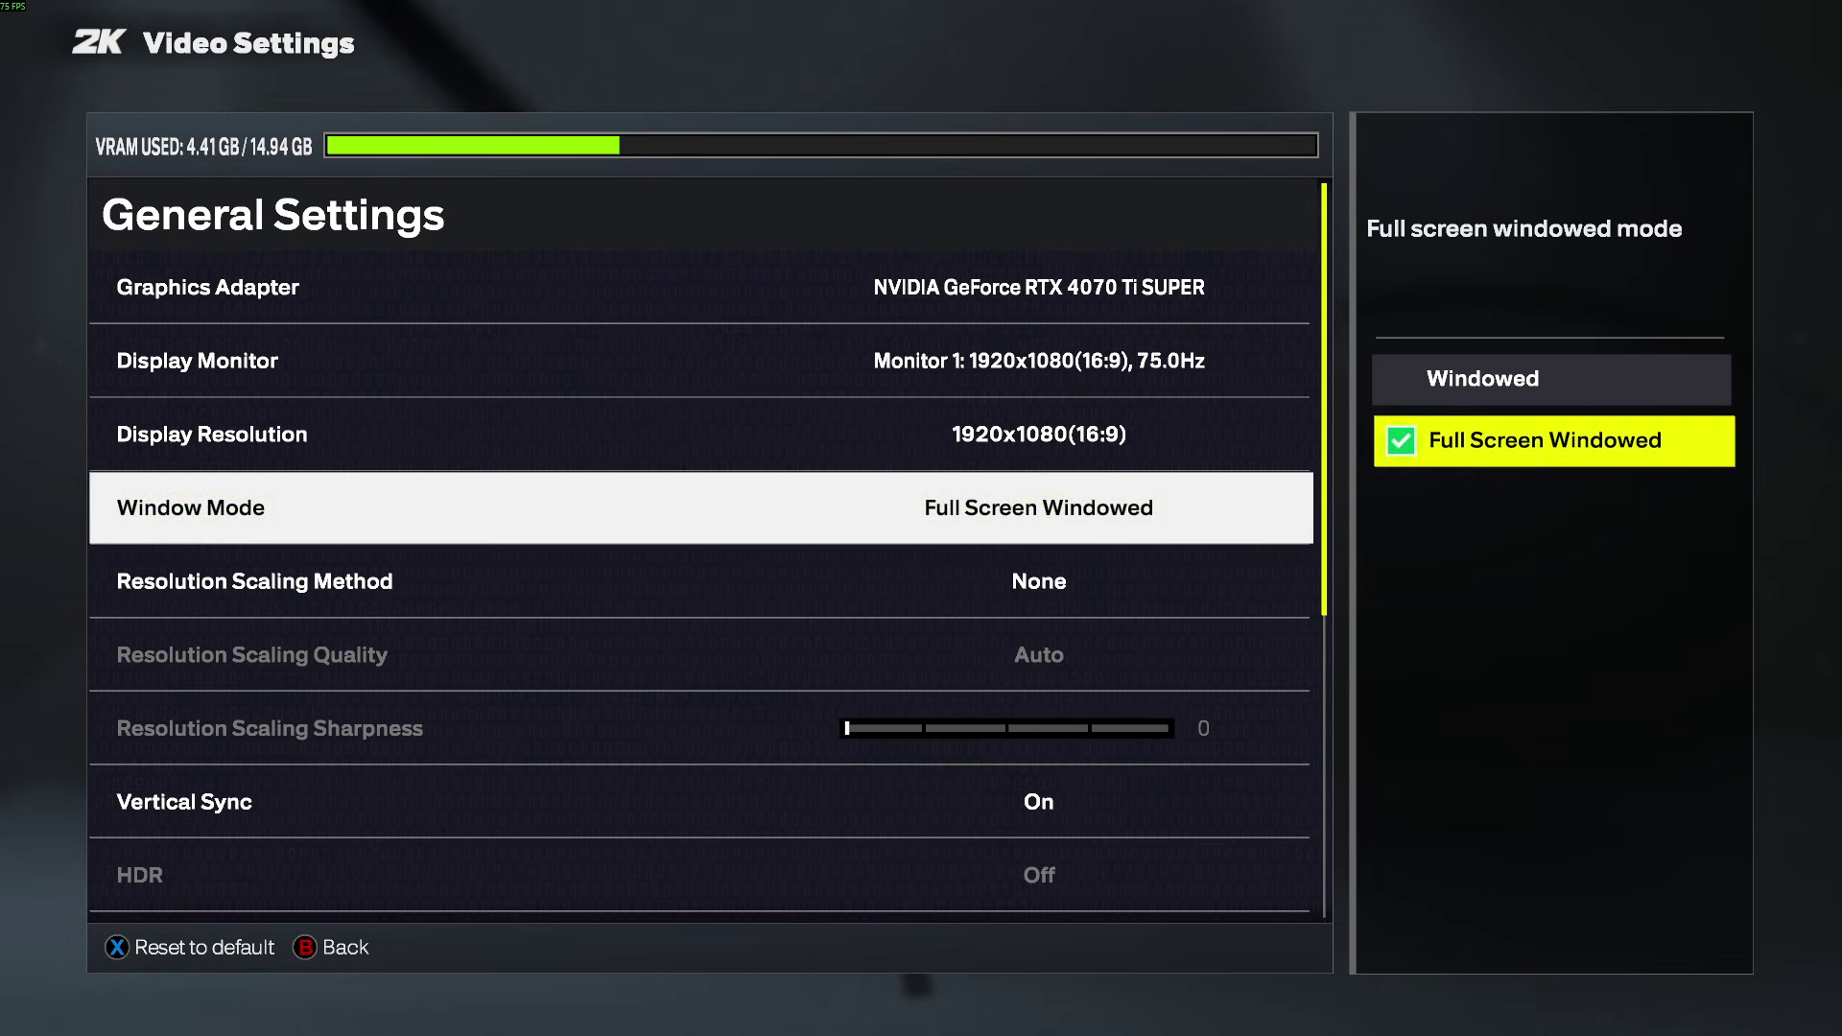
key("Up")
key("Down")
key("Escape")
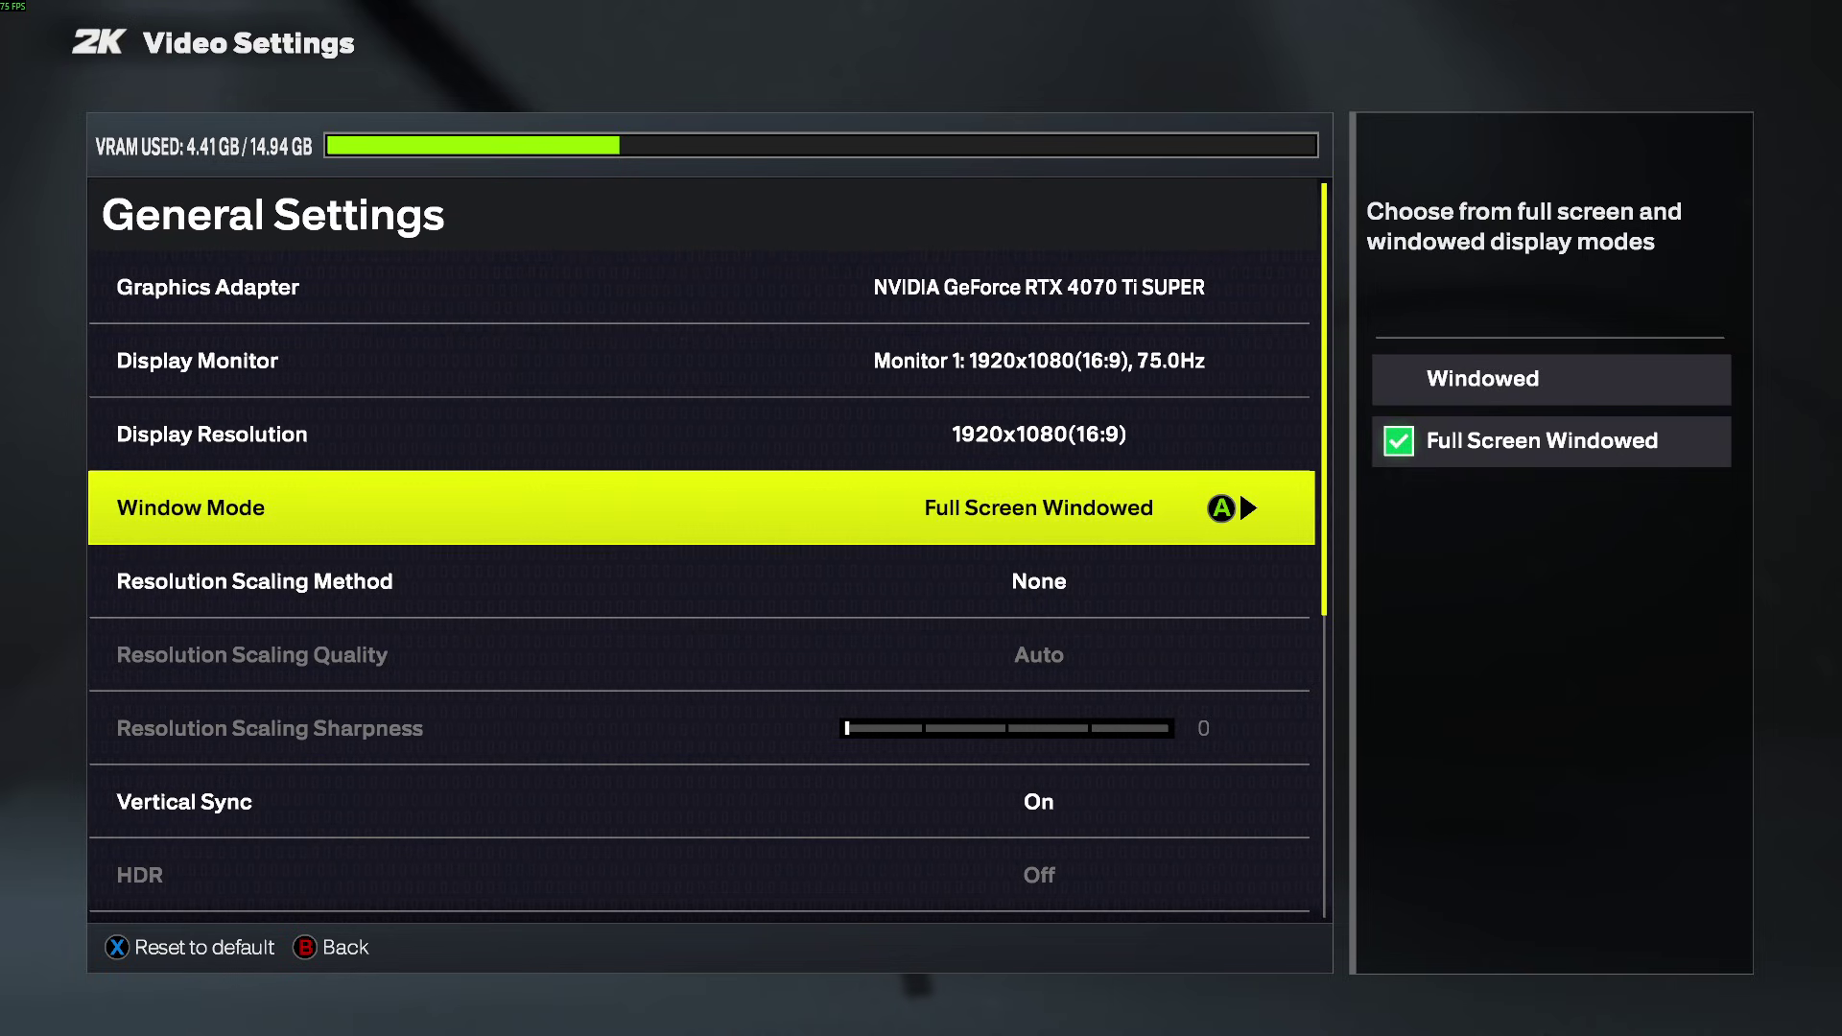
Confirm Display Resolution stays 1920x1080 and move to Resolution Scaling Method
key("Up")
key("Down")
key("Up")
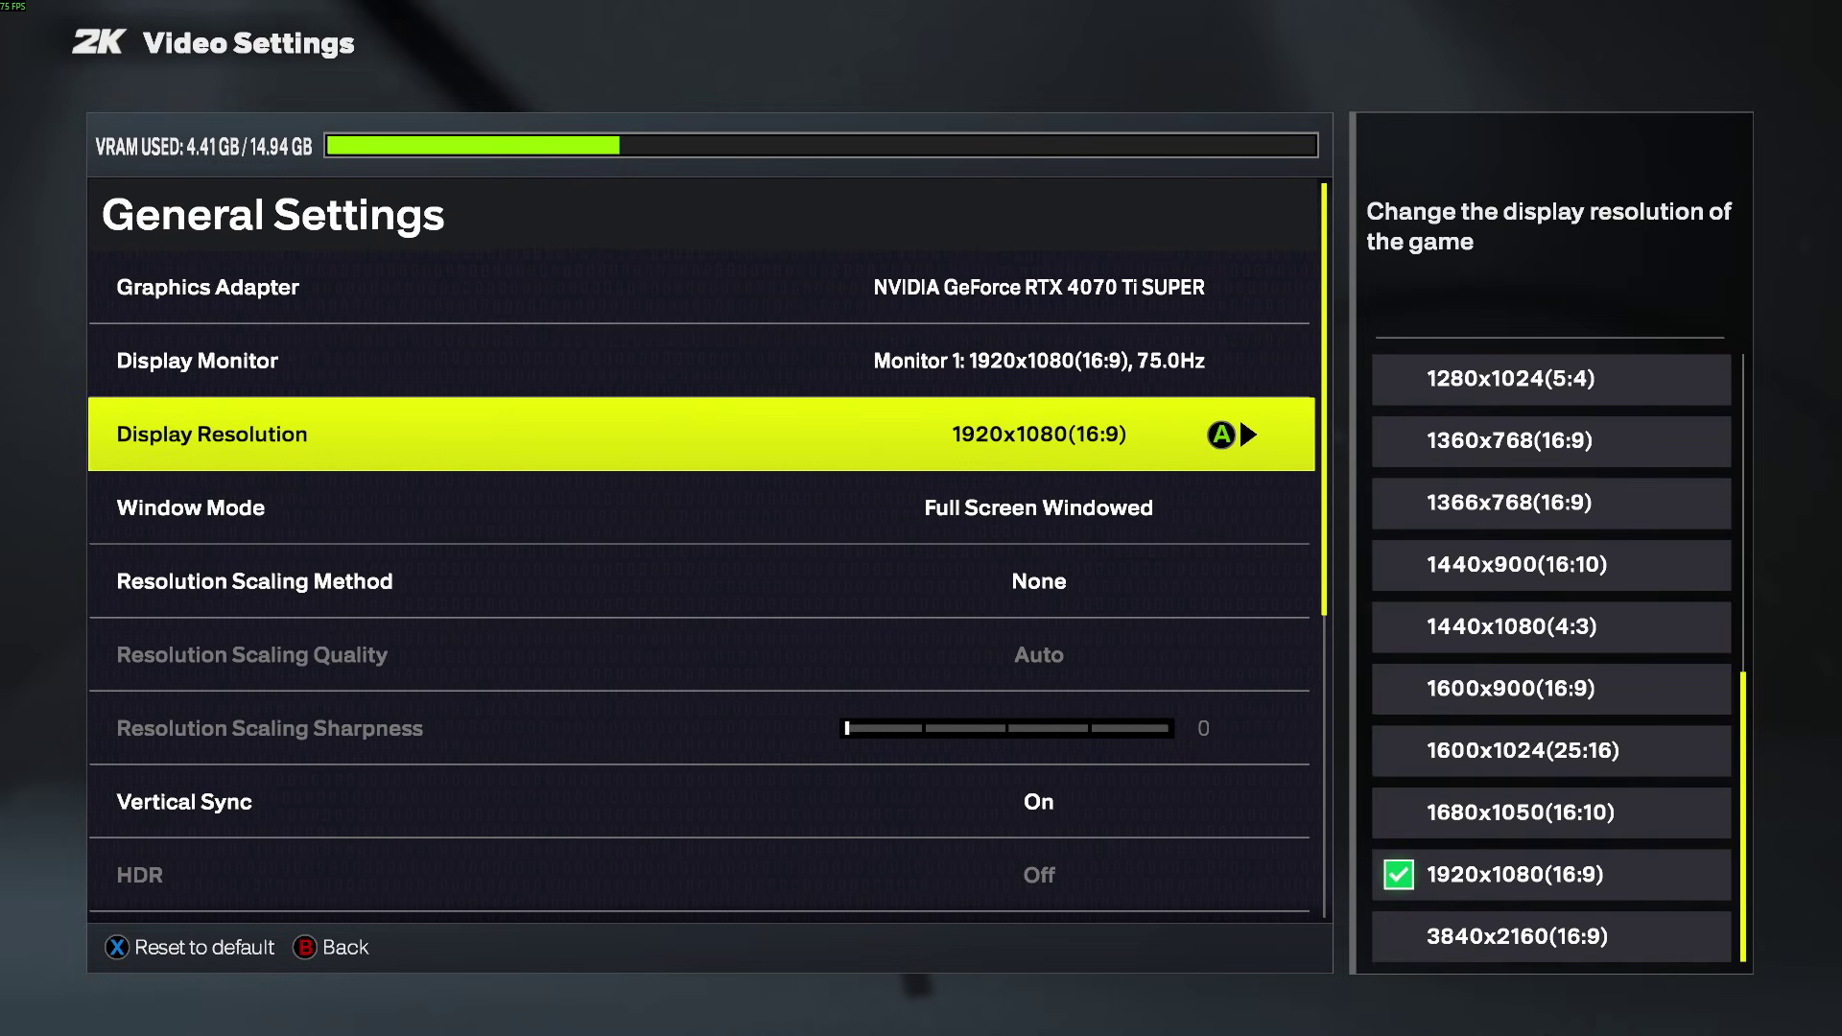
key("Down")
key("Down")
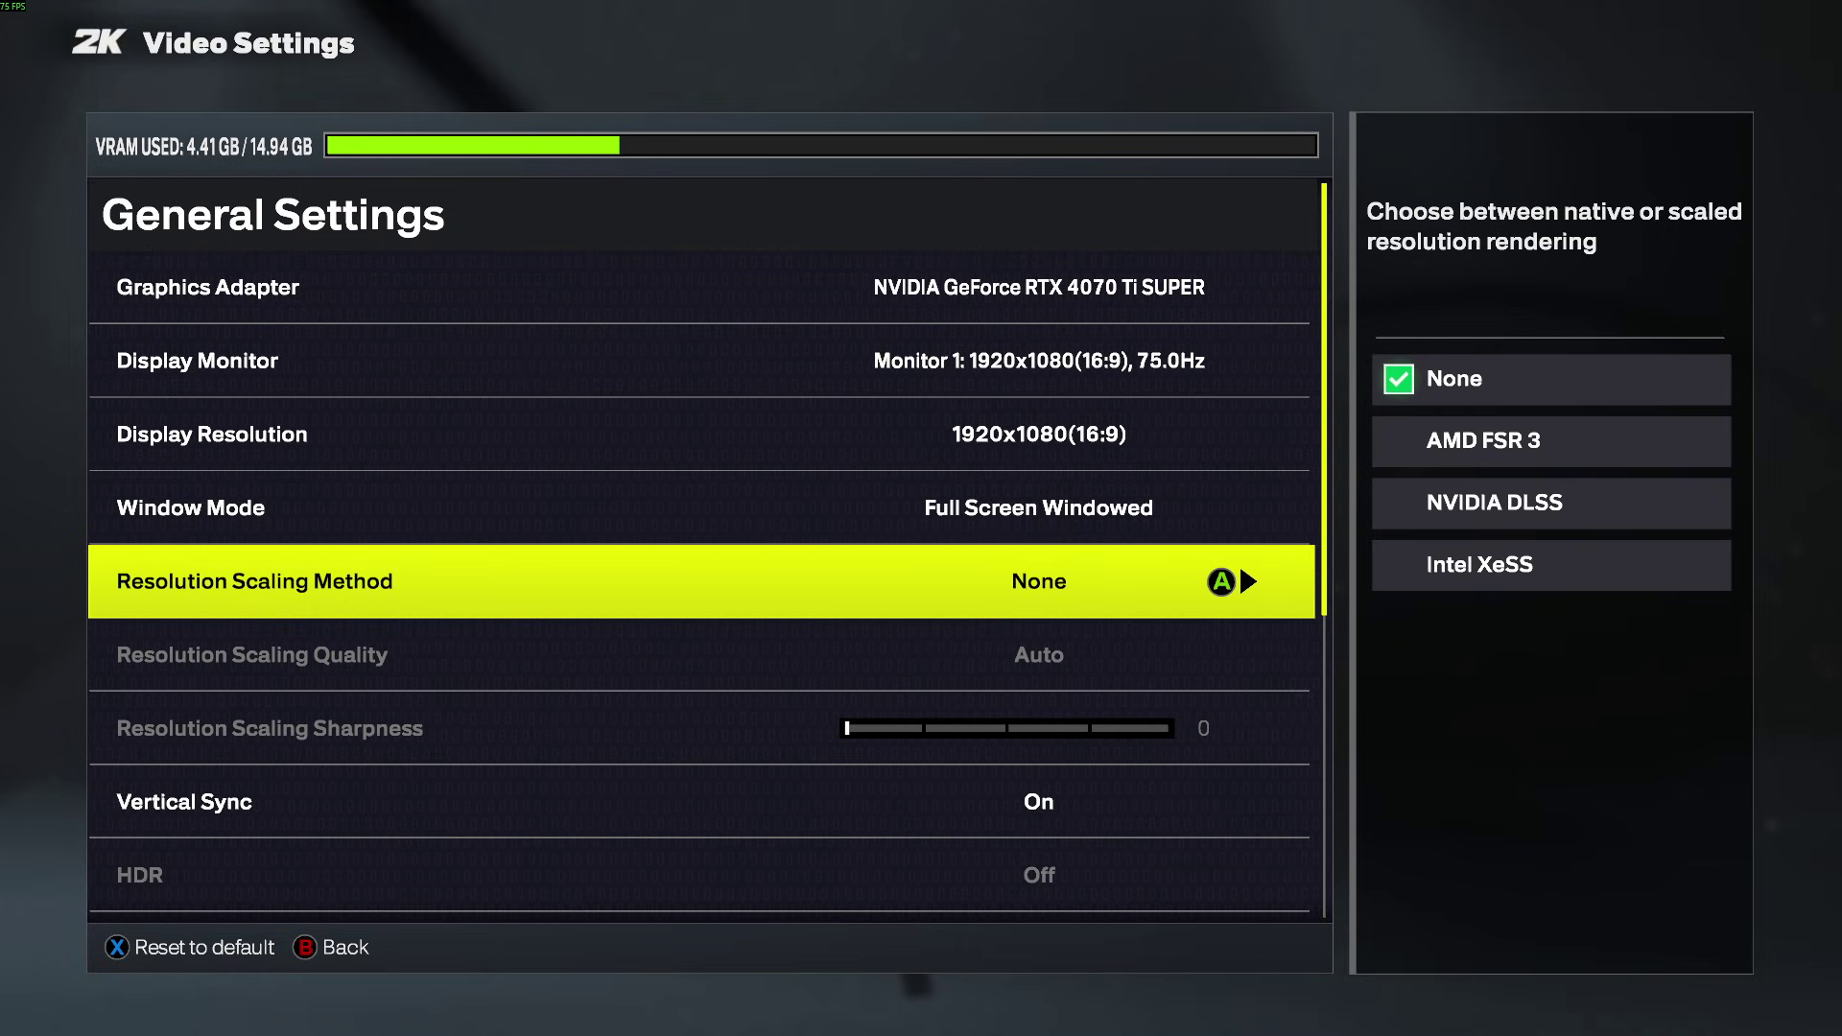
Compare AMD FSR 3, NVIDIA DLSS and Intel XeSS, then choose NVIDIA DLSS as the scaling method
key("Return")
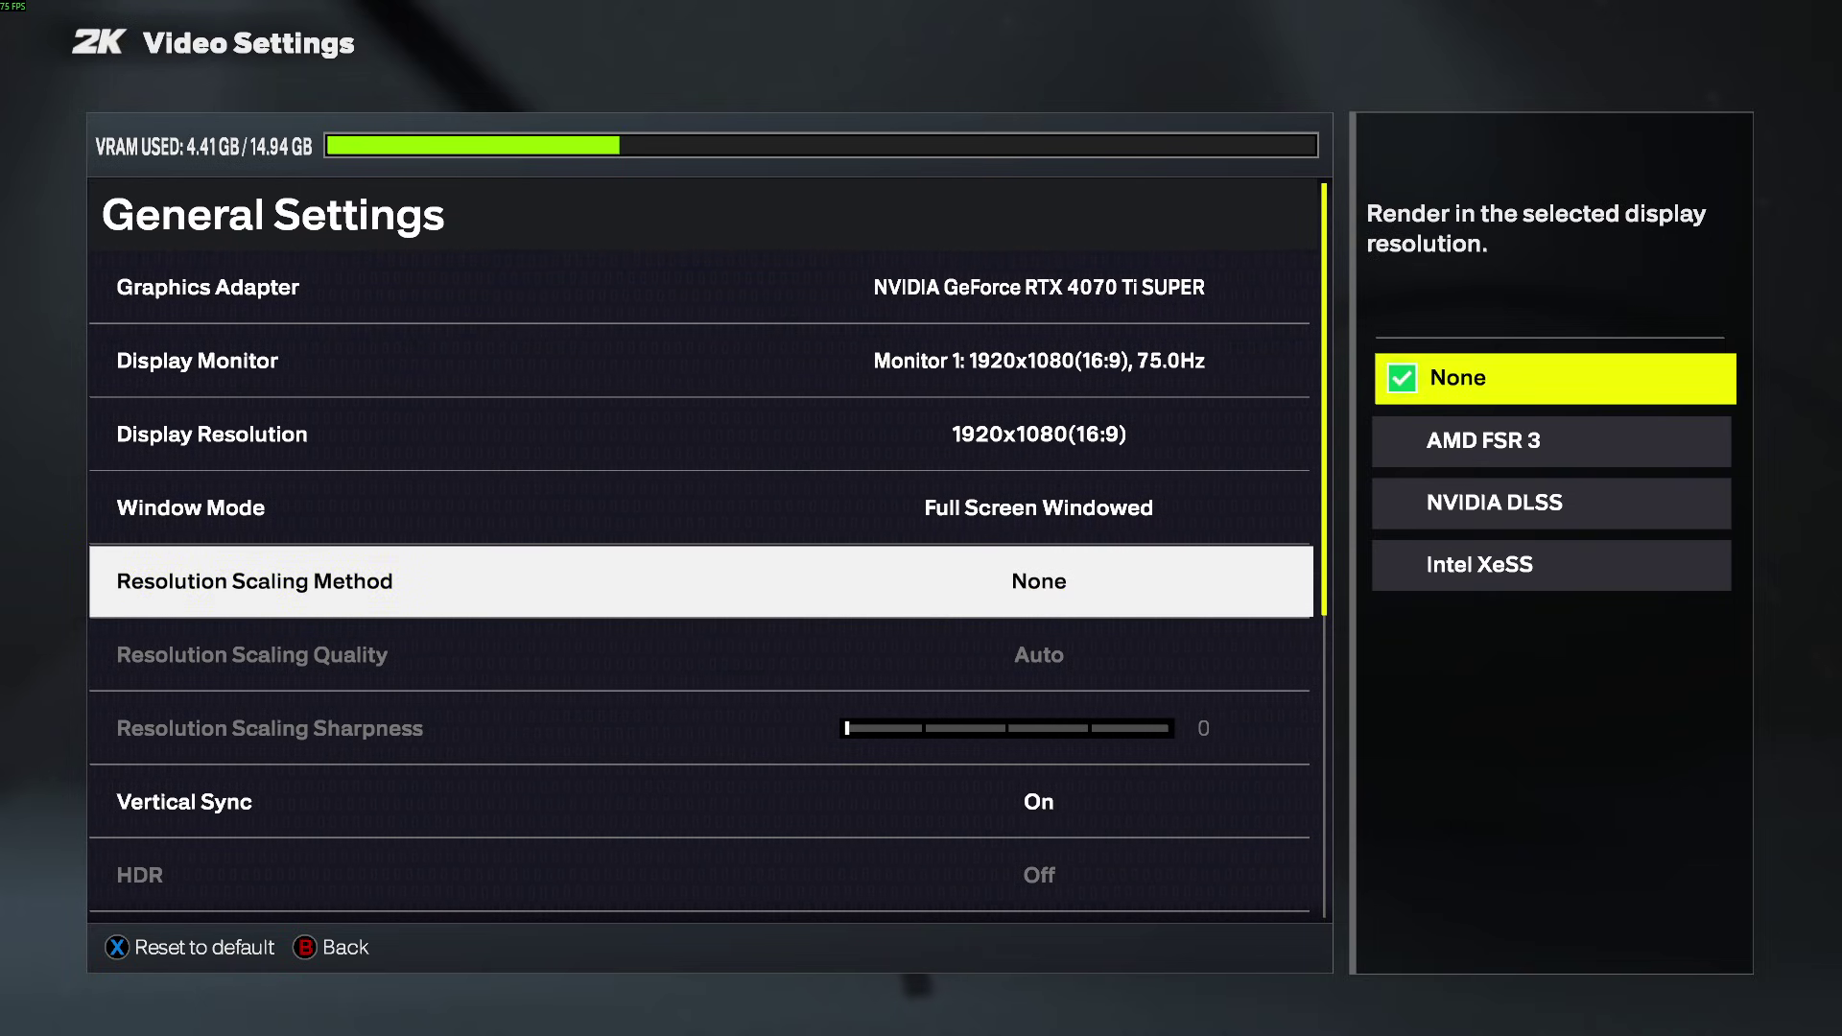
key("Down")
key("Down")
key("Up")
key("Down")
key("Down")
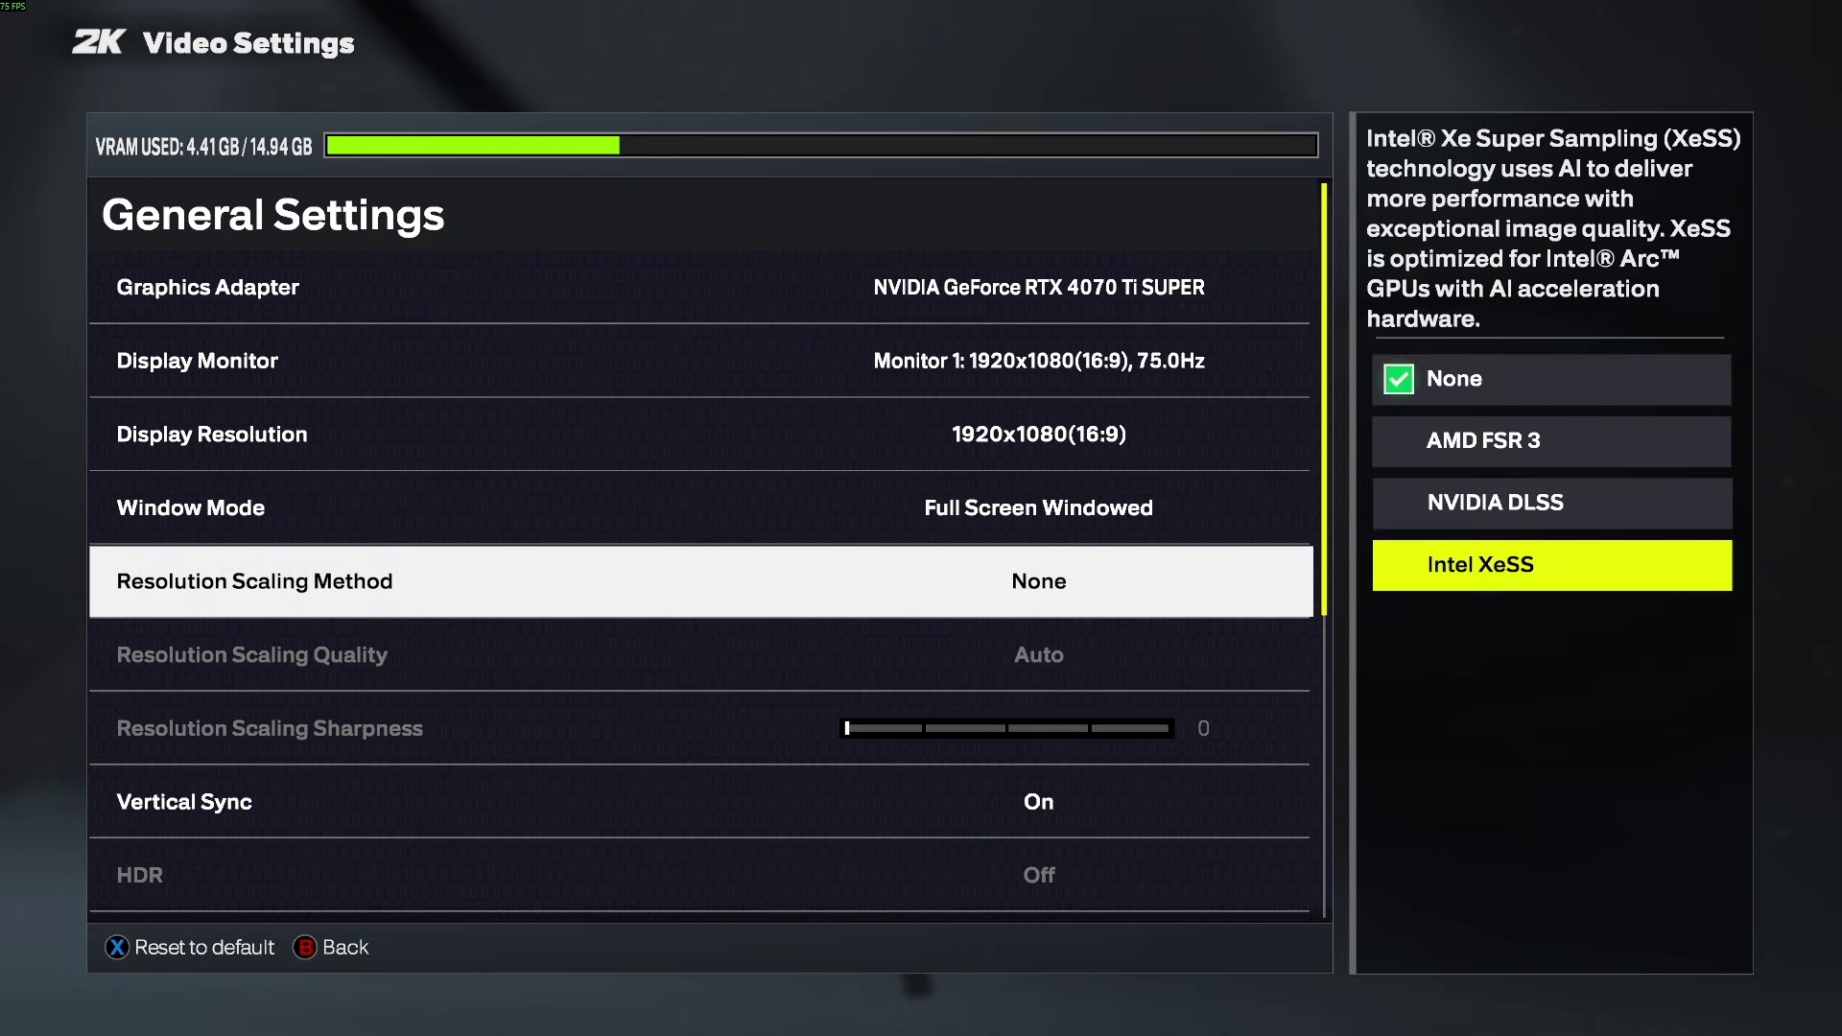
key("Up")
key("Down")
key("Up")
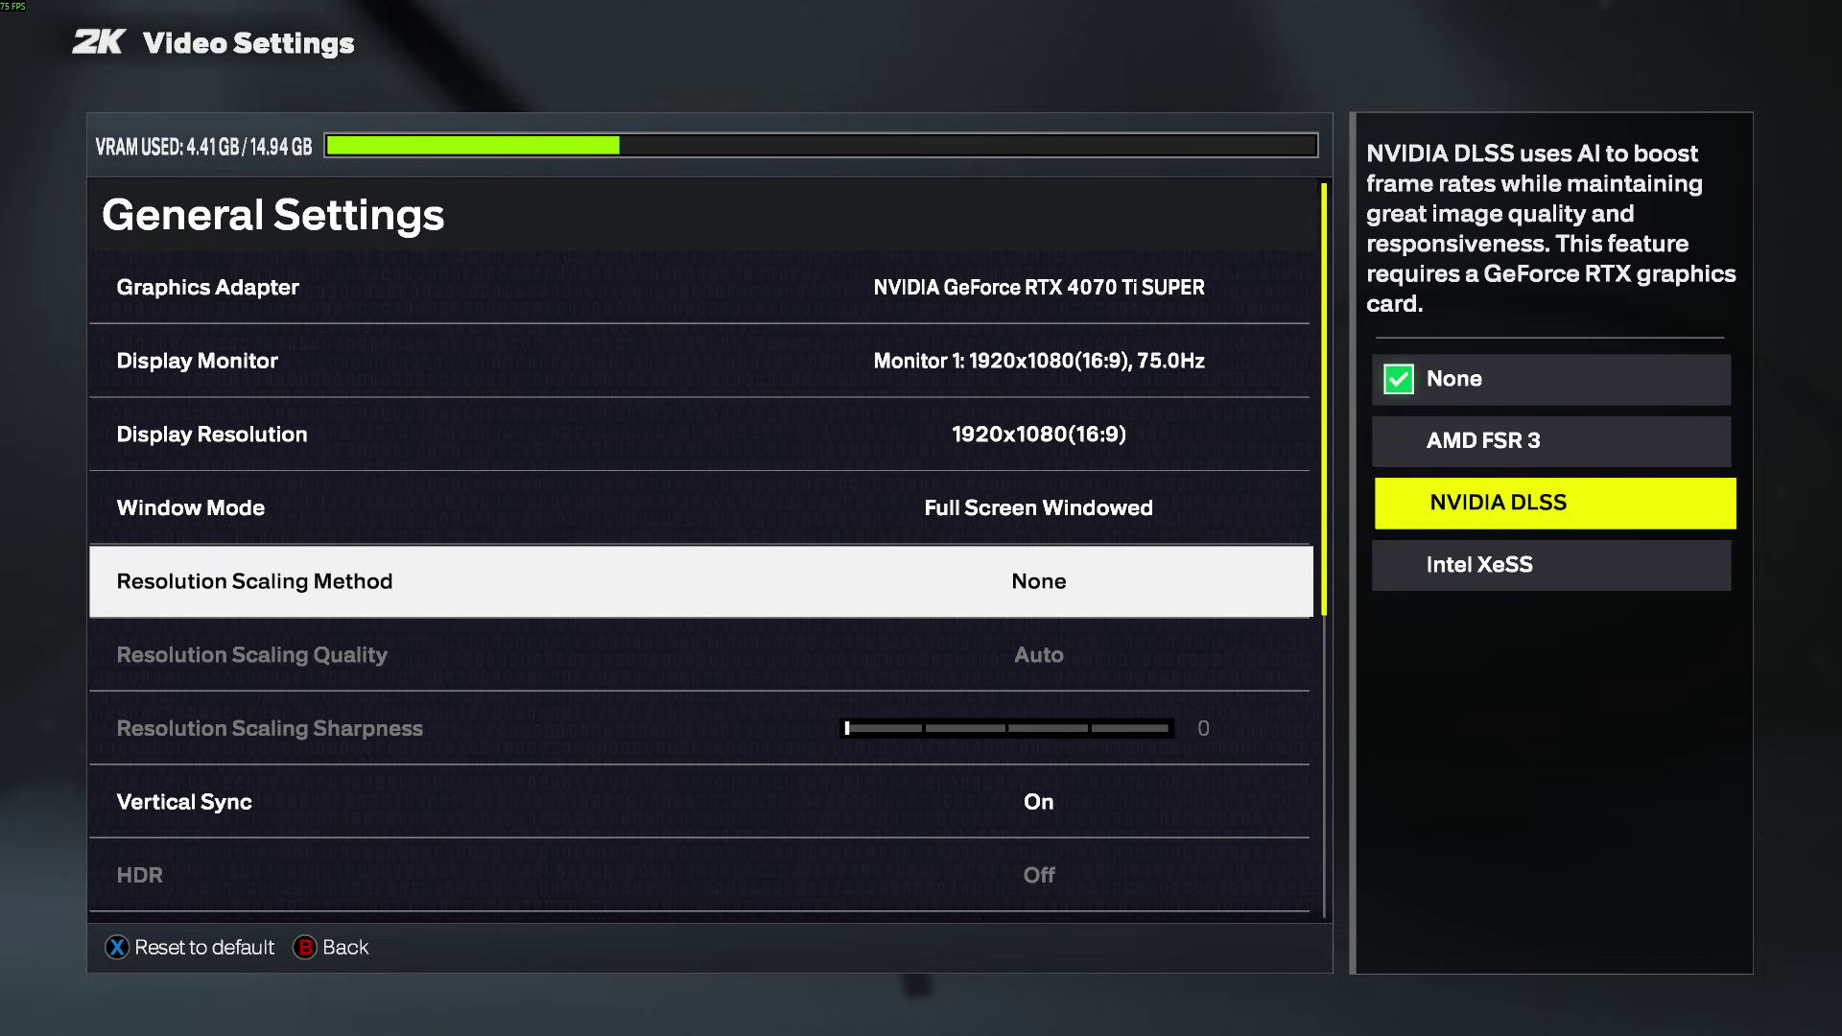
key("Up")
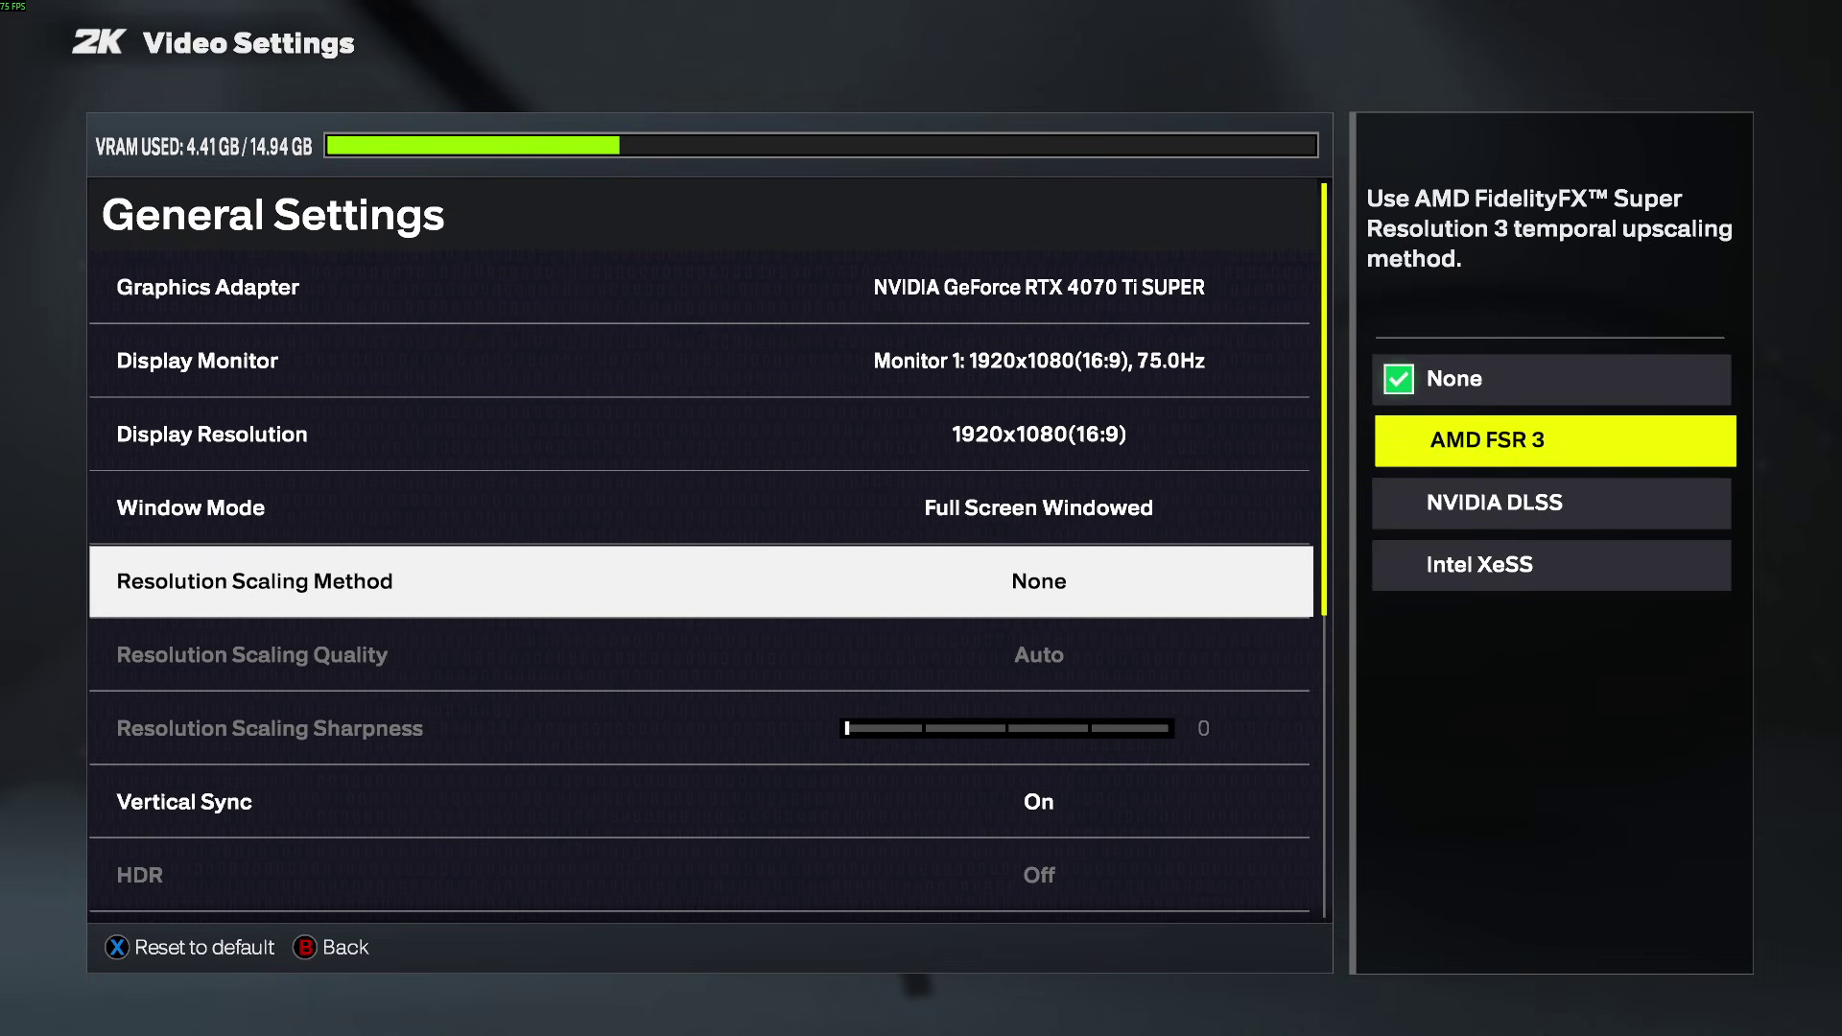
key("Down")
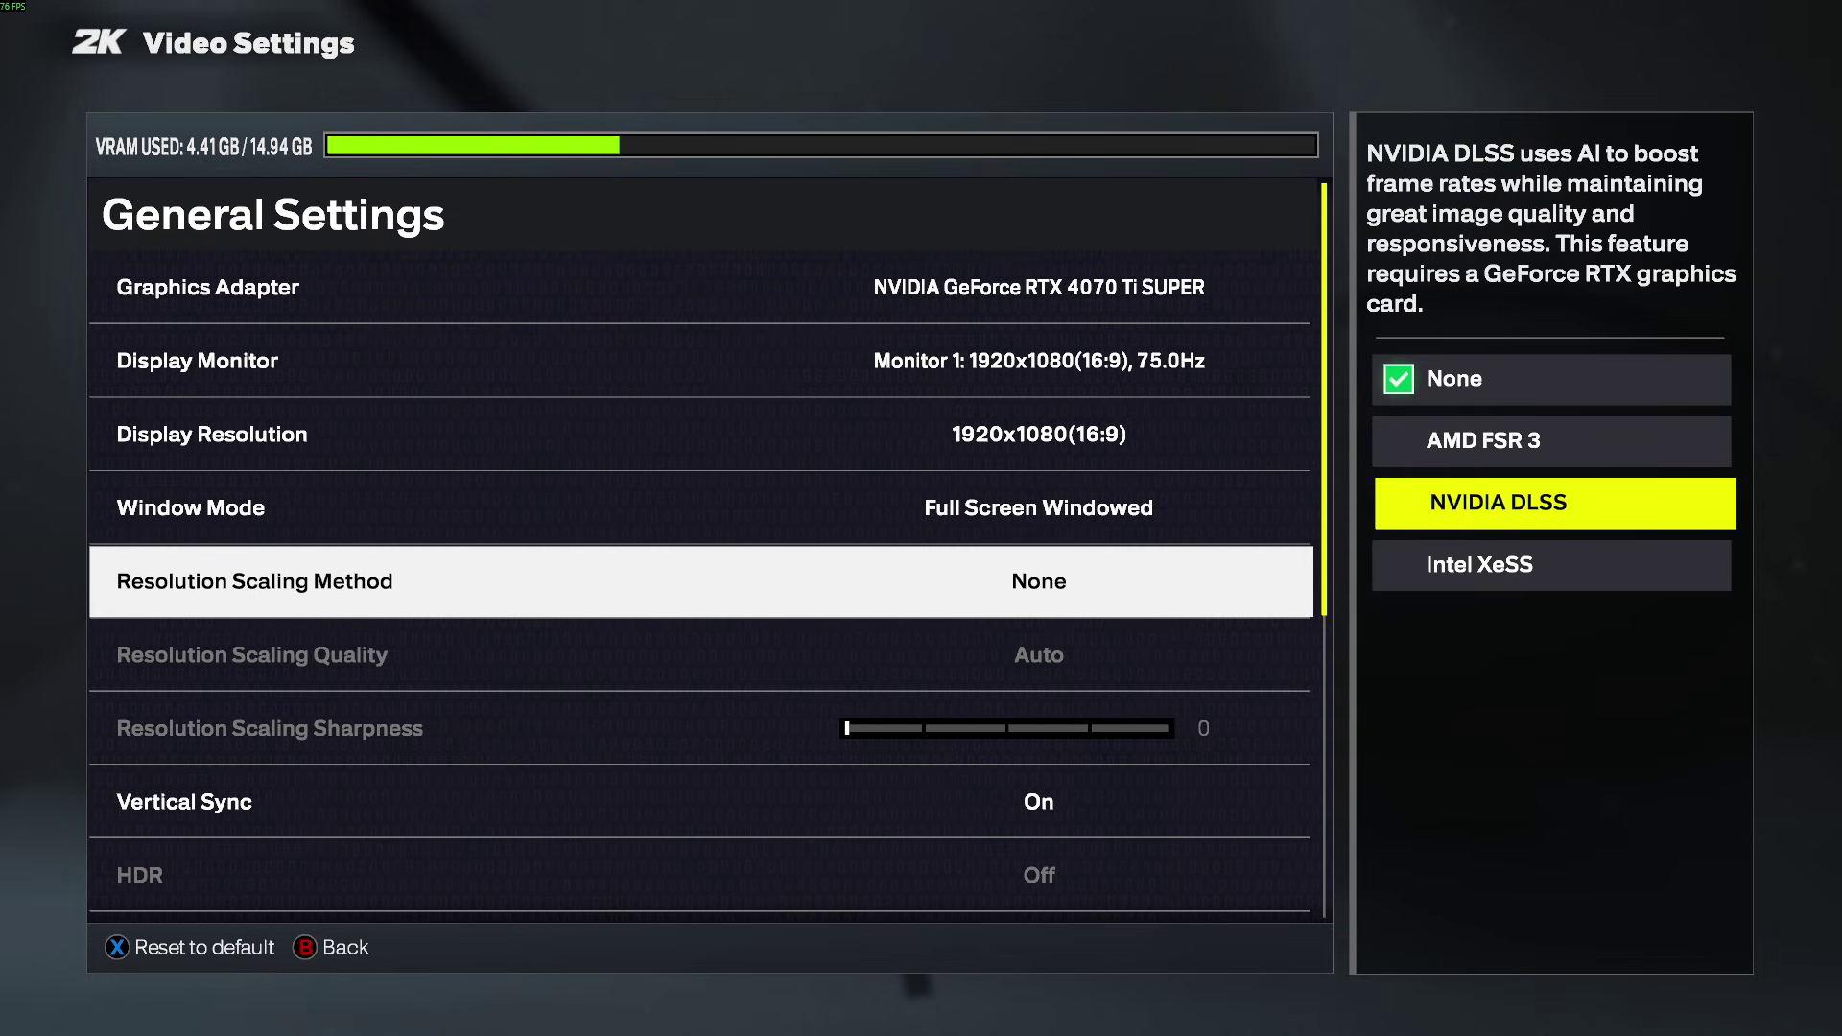
key("Up")
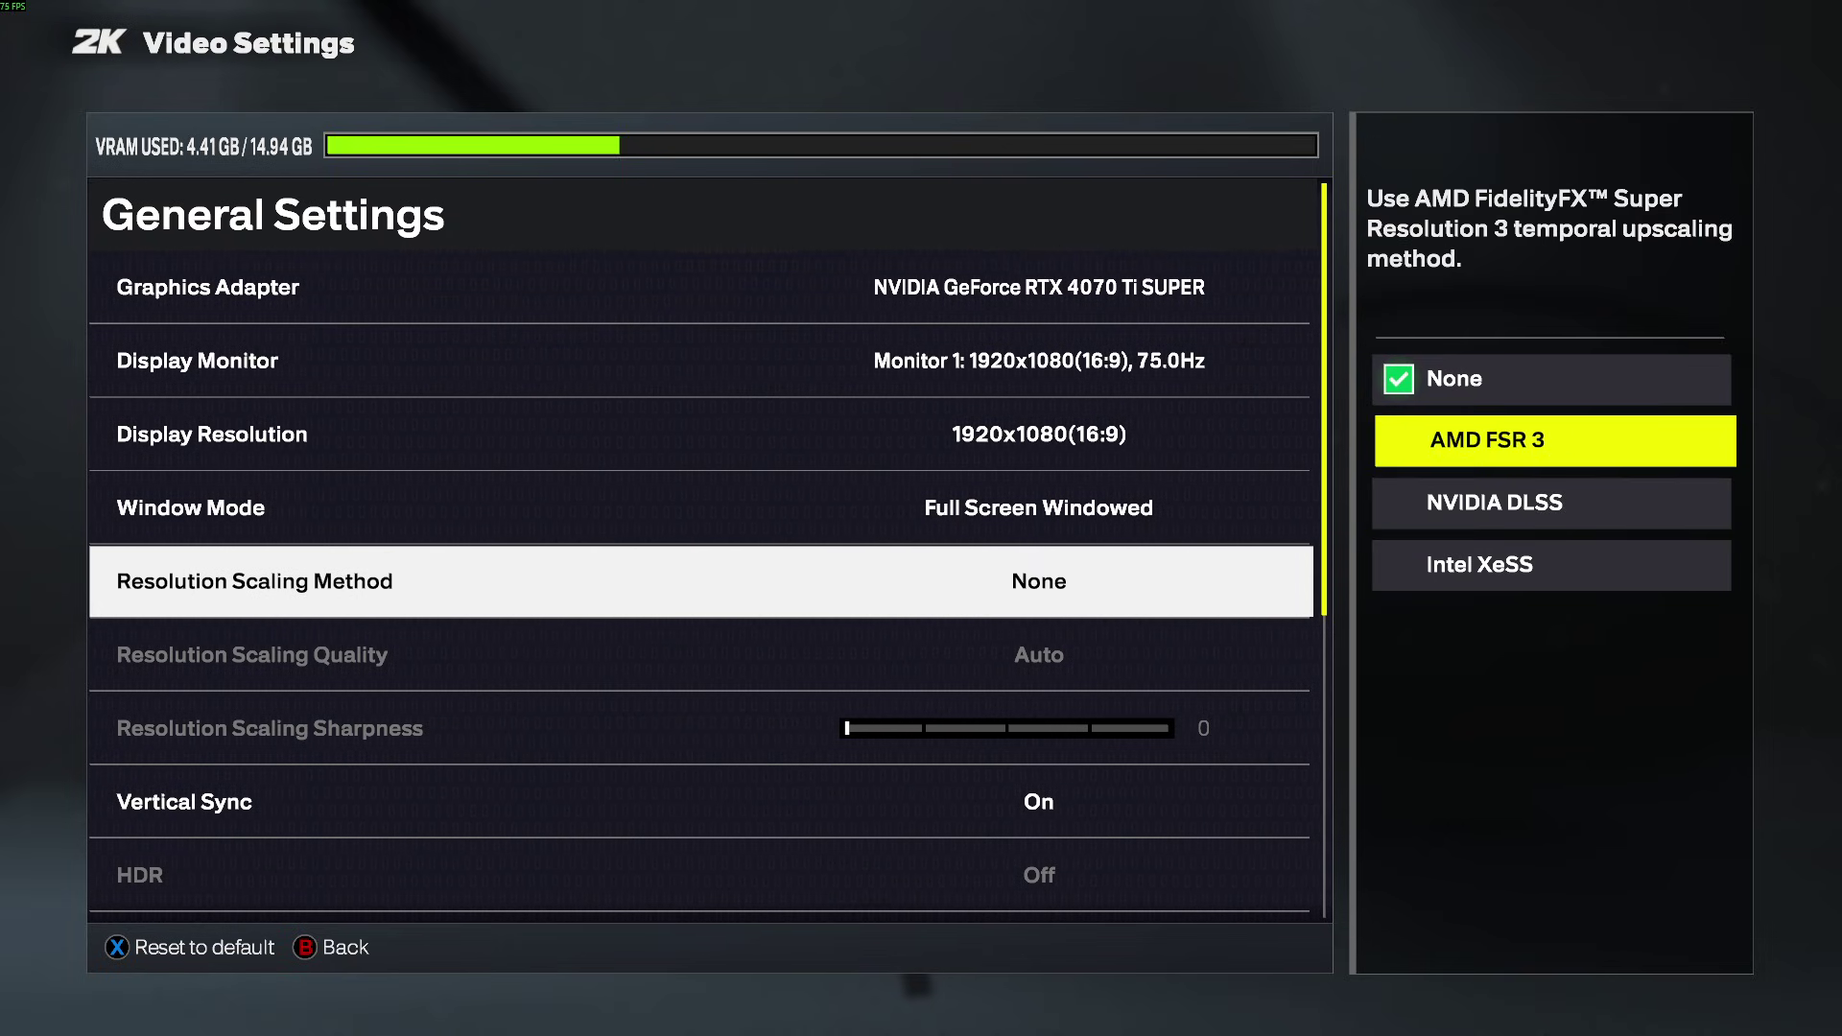
key("Down")
key("Return")
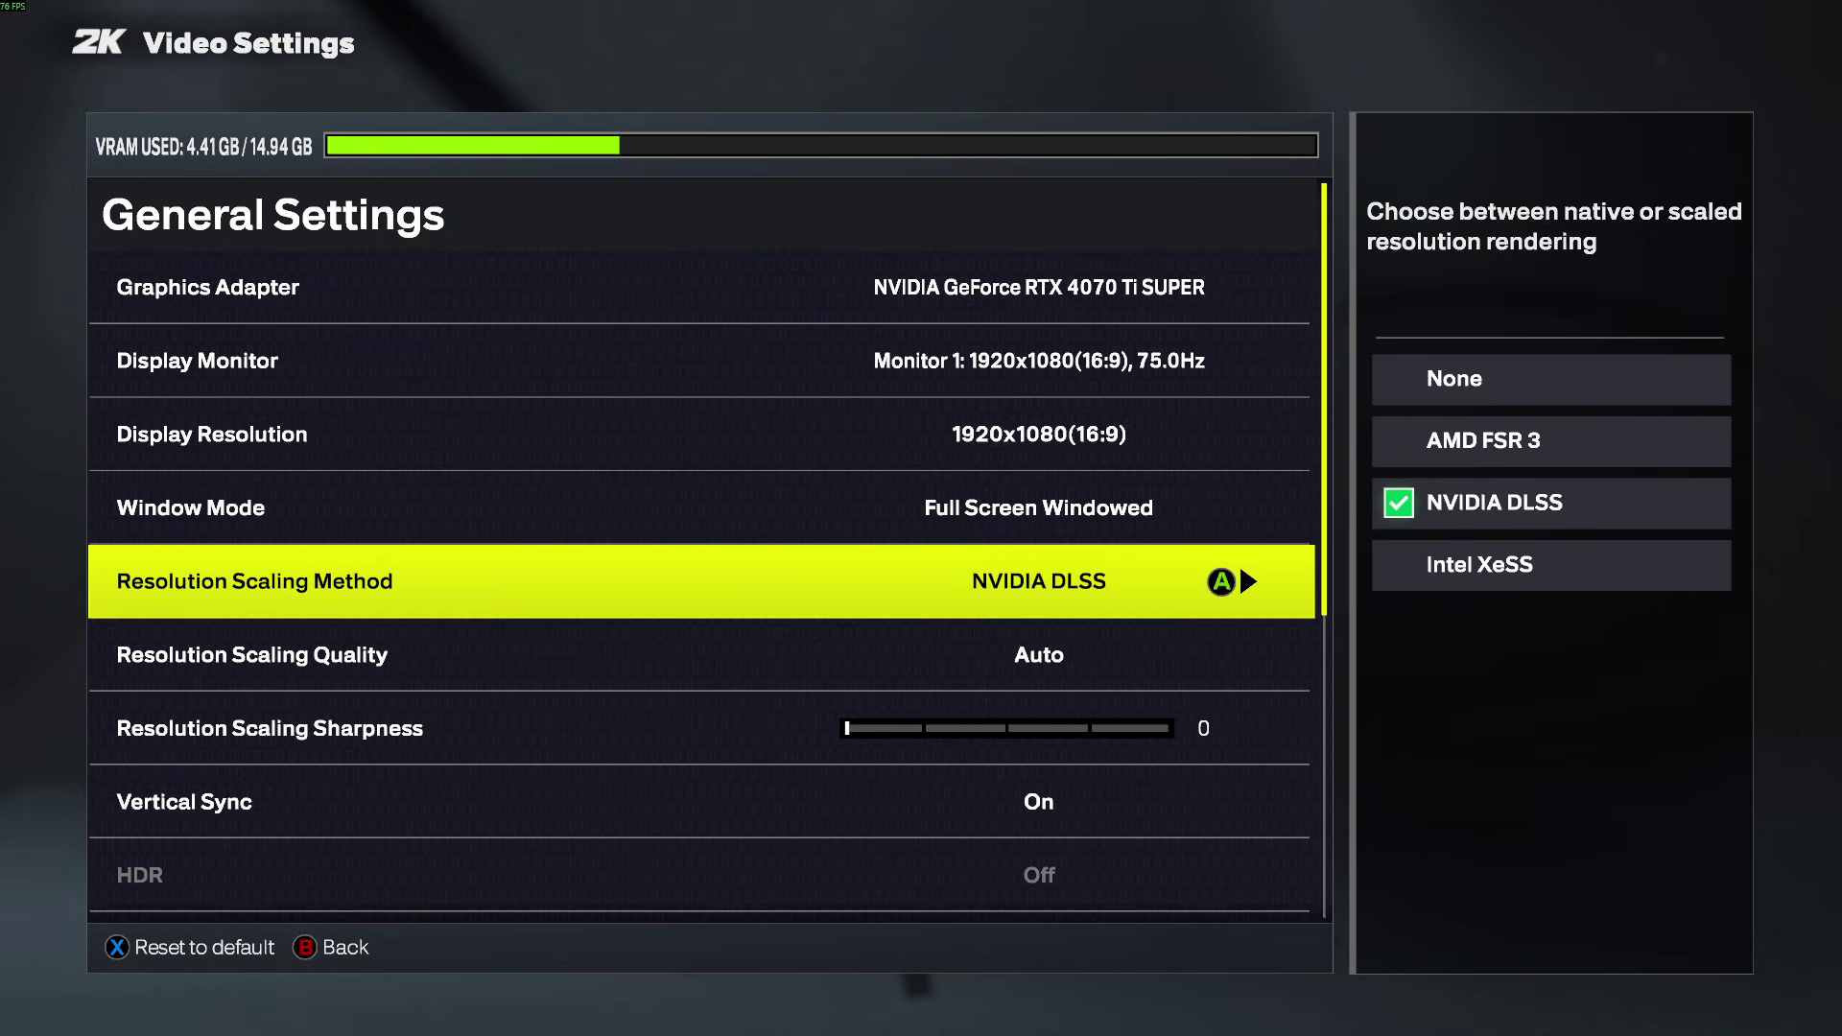
Compare the DLSS quality modes and set Resolution Scaling Quality to Ultra Performance
key("Down")
key("Return")
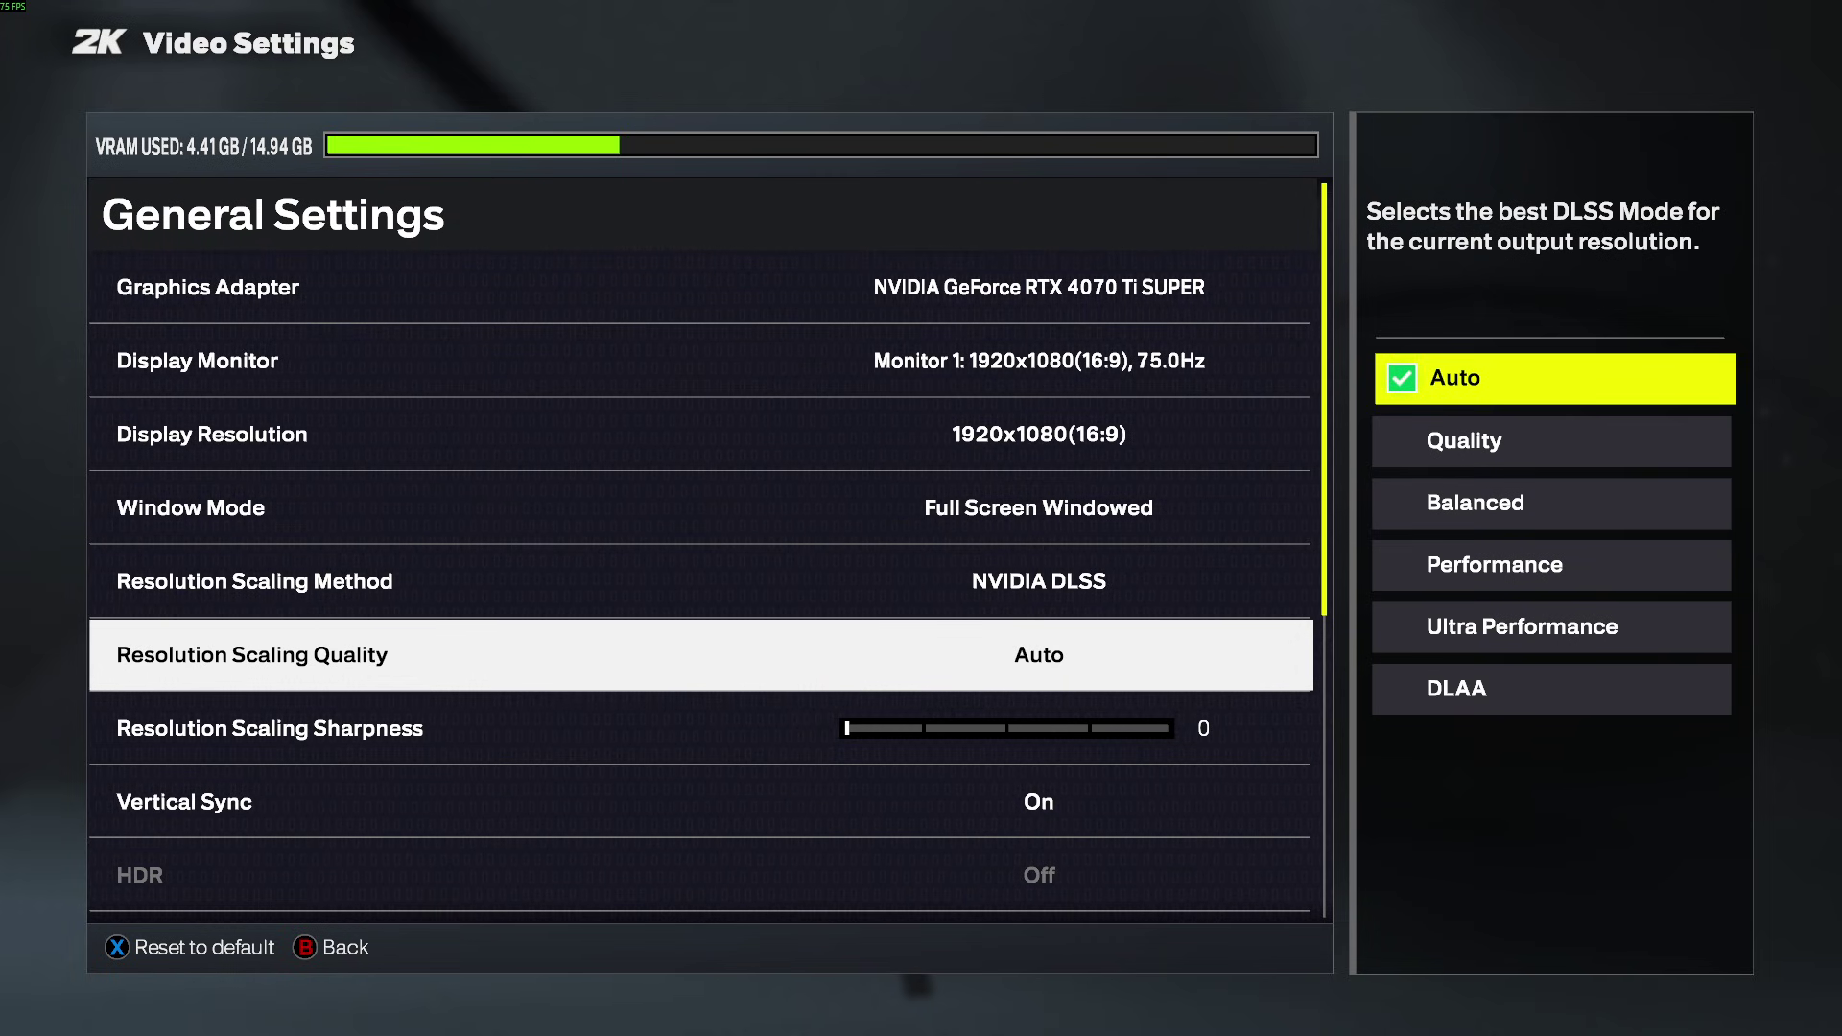
key("Down")
key("Down")
key("Down")
key("Down")
key("Down")
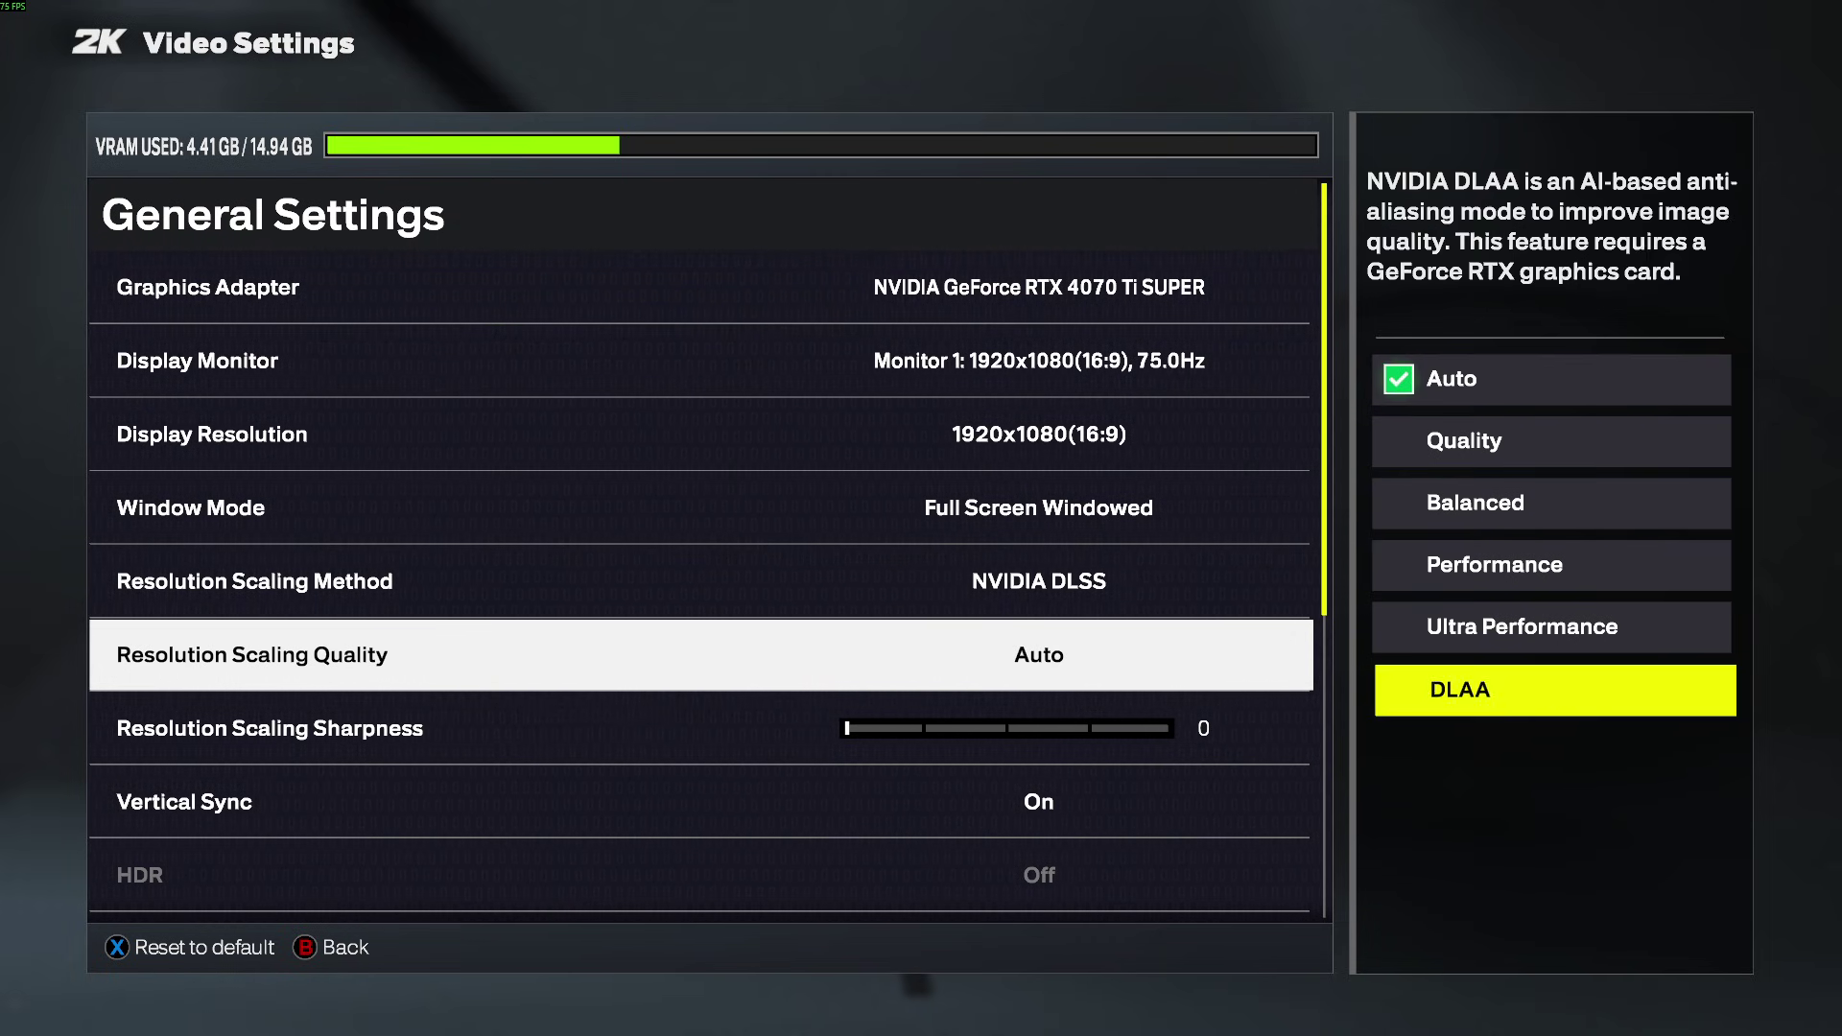
key("Up")
key("Up")
key("Up")
key("Down")
key("Up")
key("Up")
key("Up")
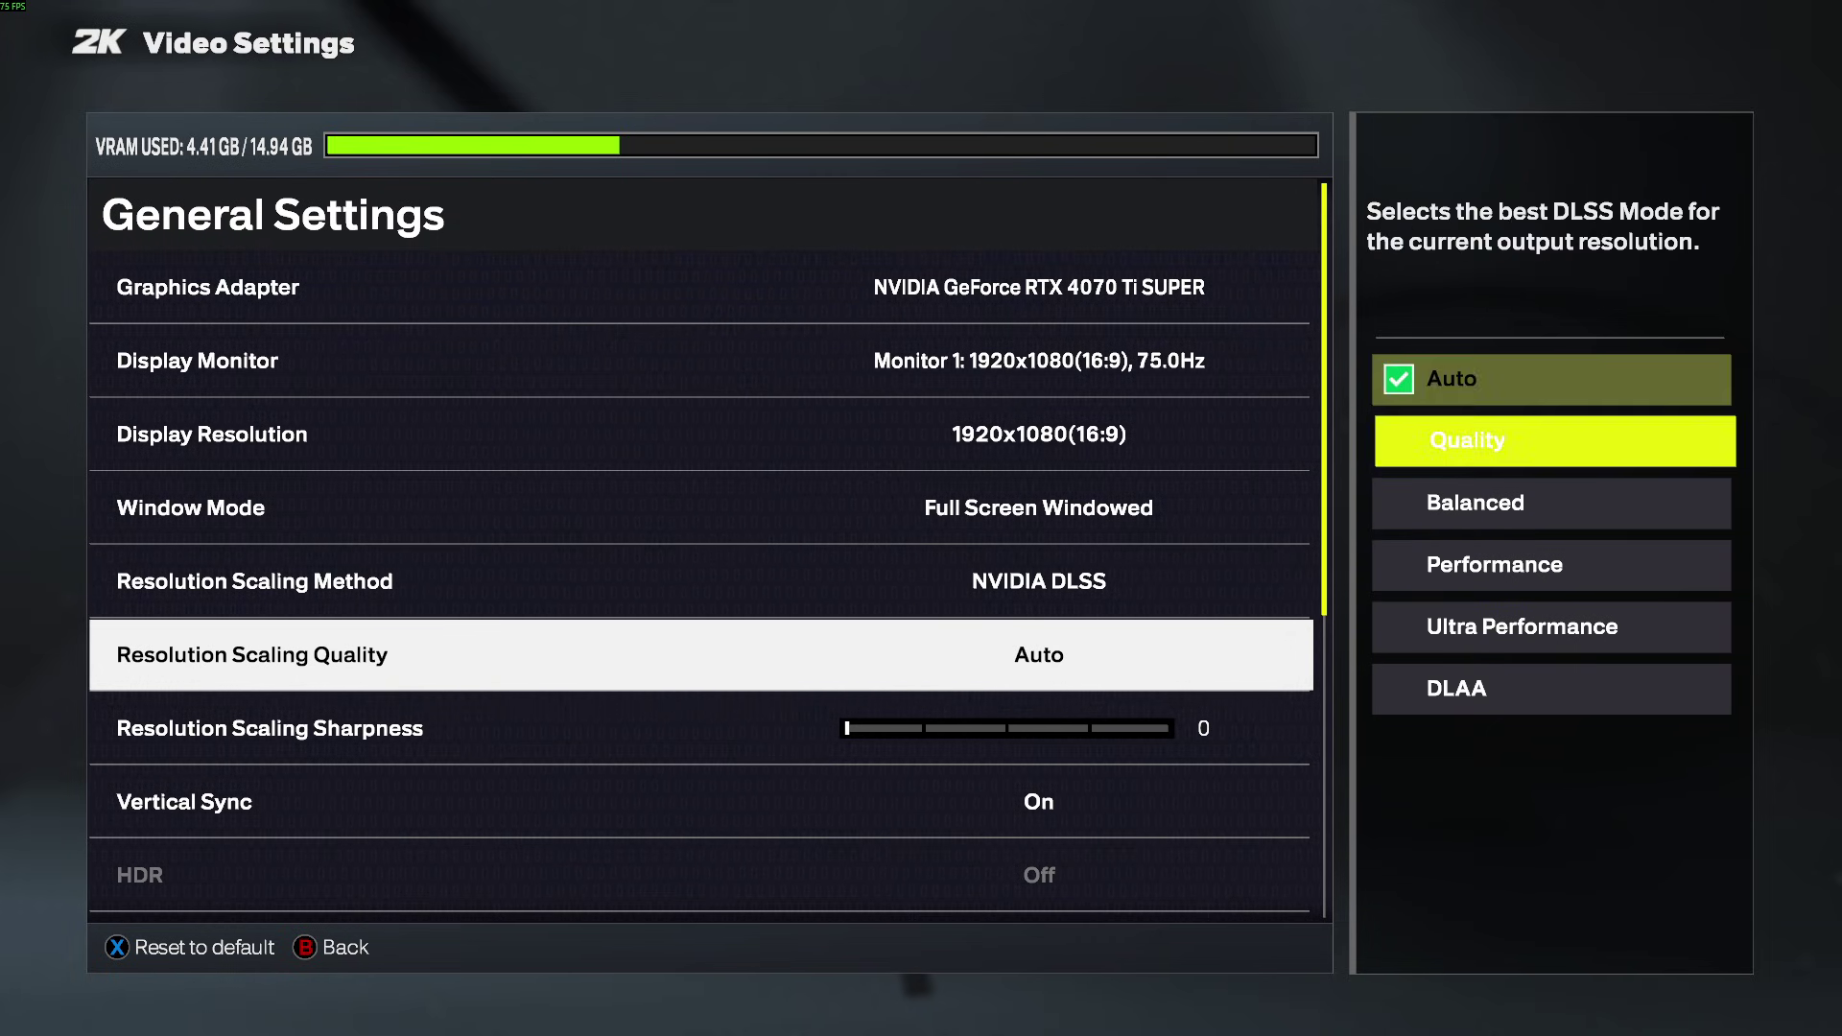
key("Down")
key("Up")
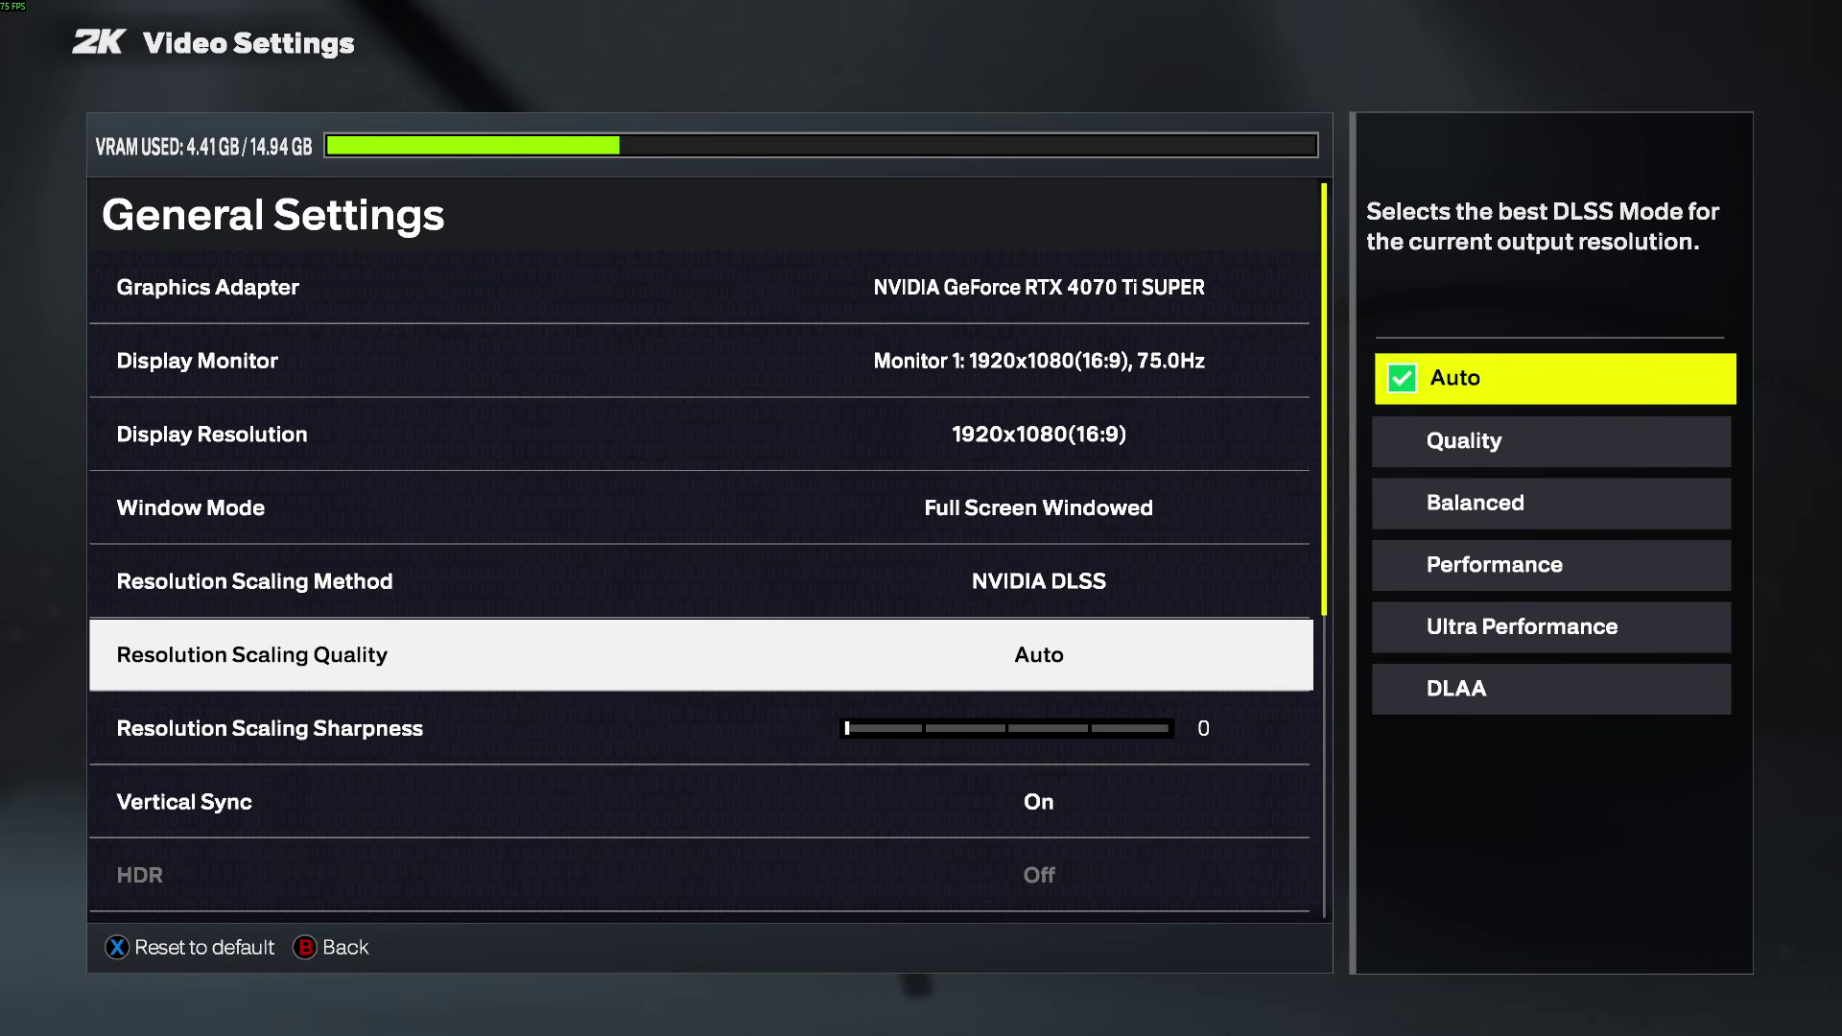
key("Down")
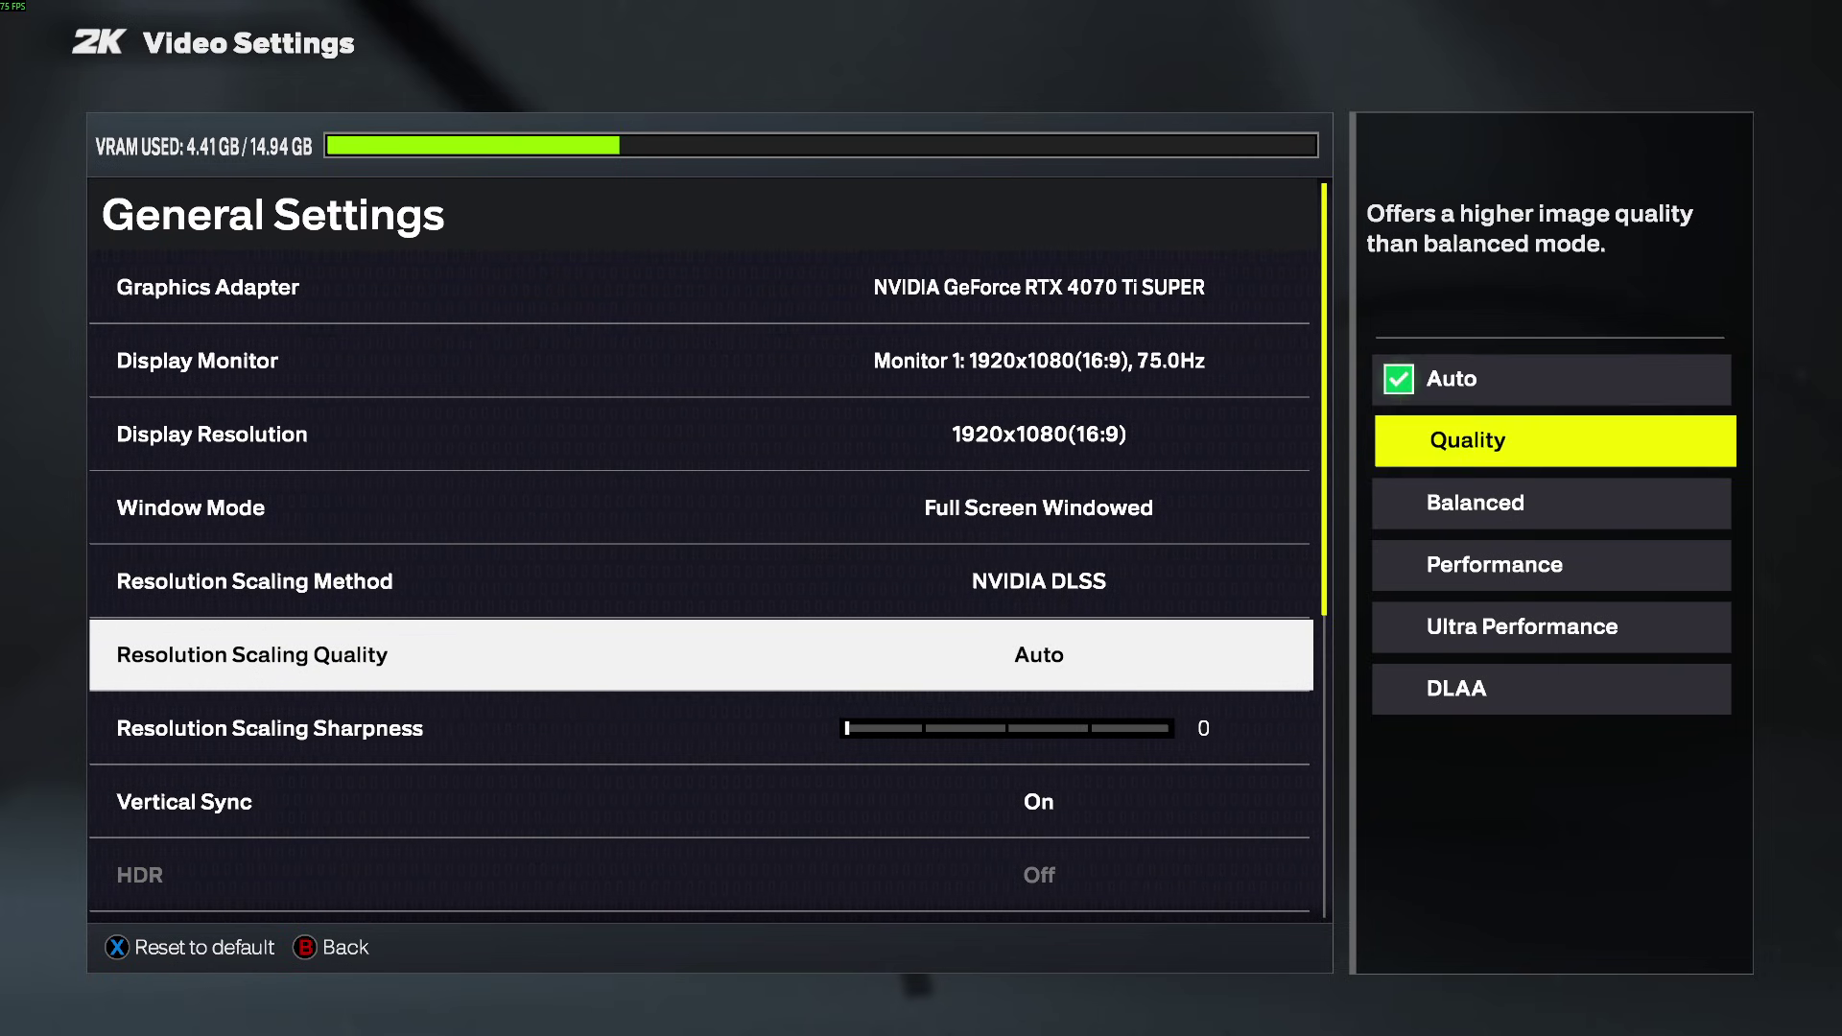
key("Up")
key("Down")
key("Down")
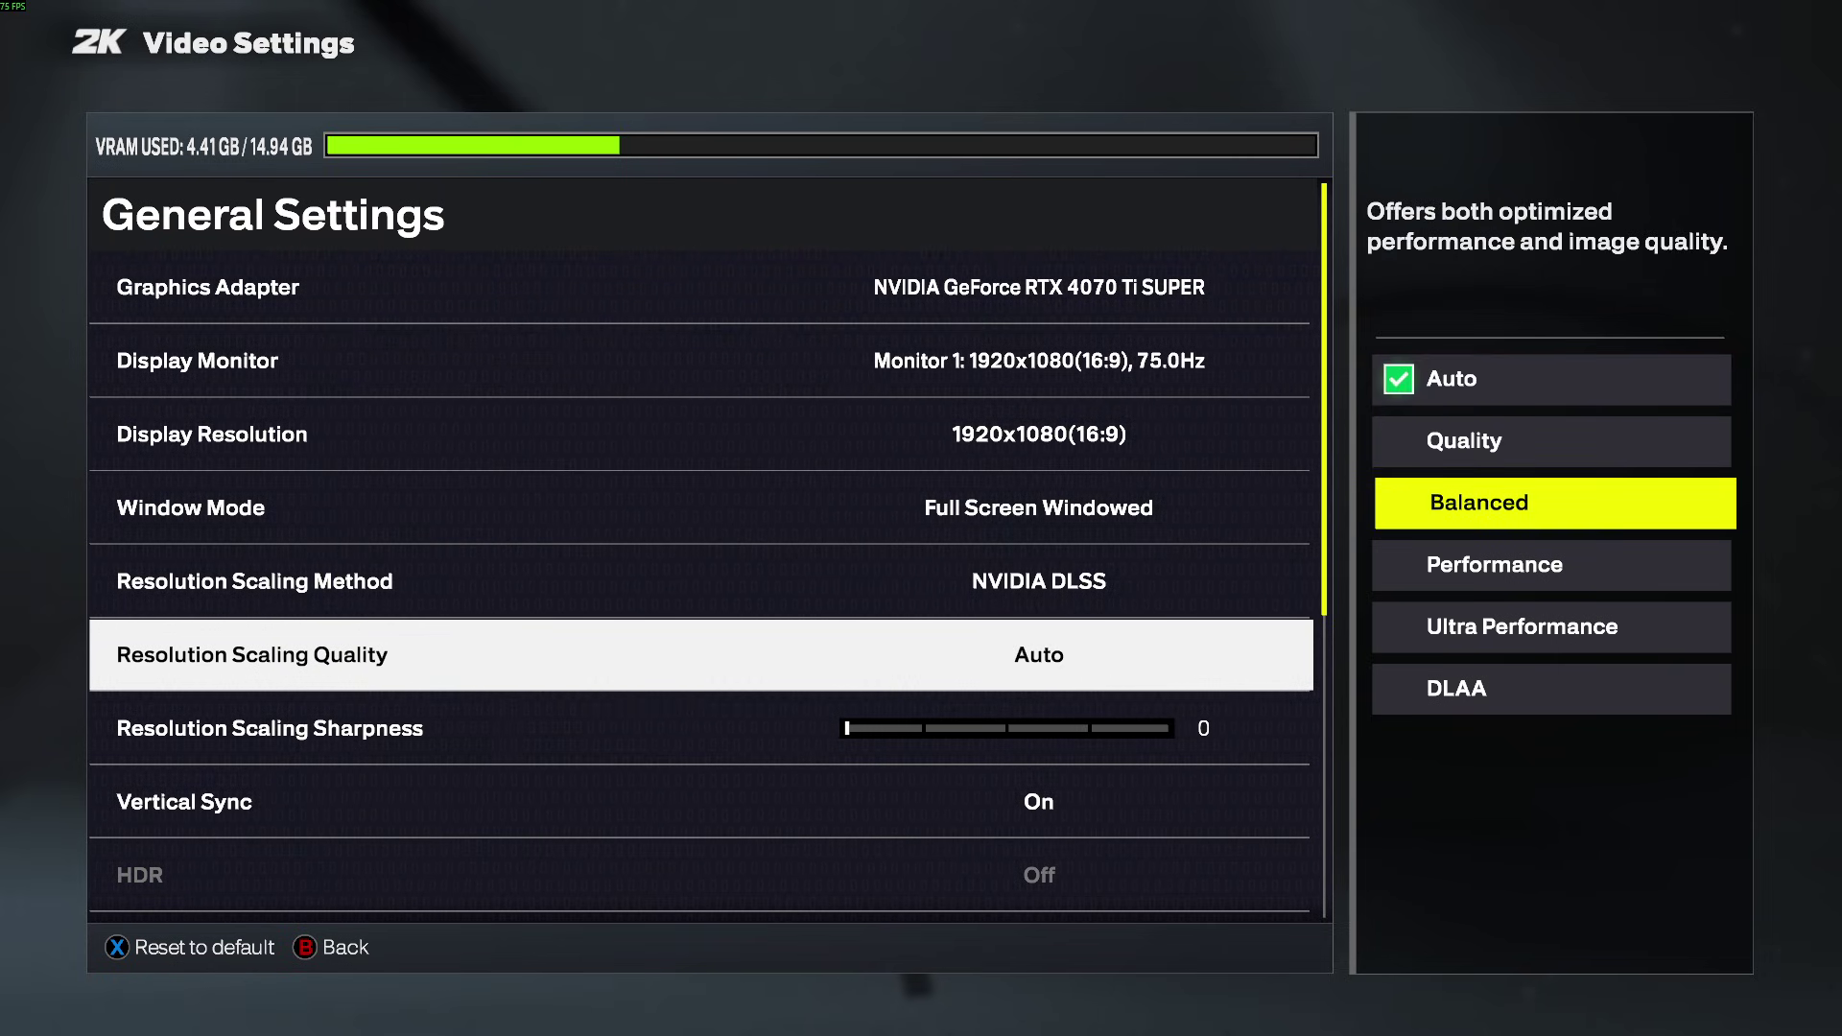
key("Down")
key("Down")
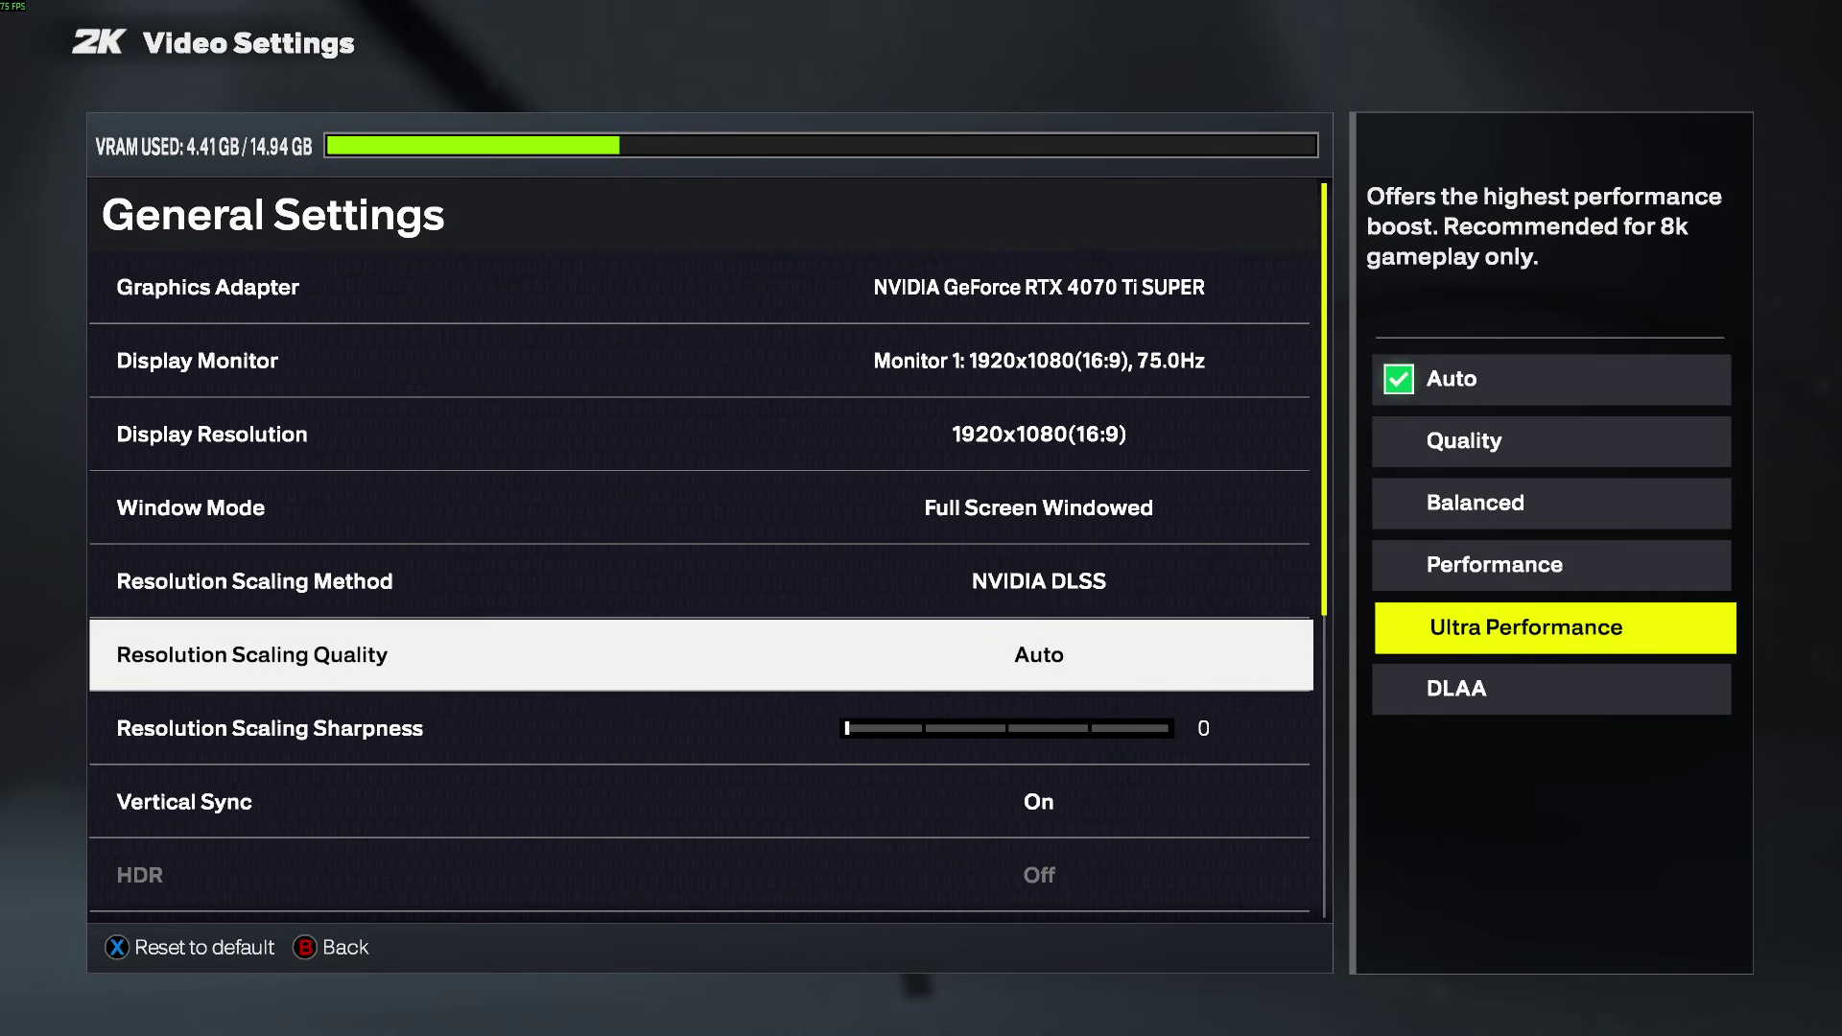
key("Up")
key("Down")
key("Return")
Review the other DLSS quality preset descriptions and move to the Auto preset
key("Up")
key("Up")
key("Up")
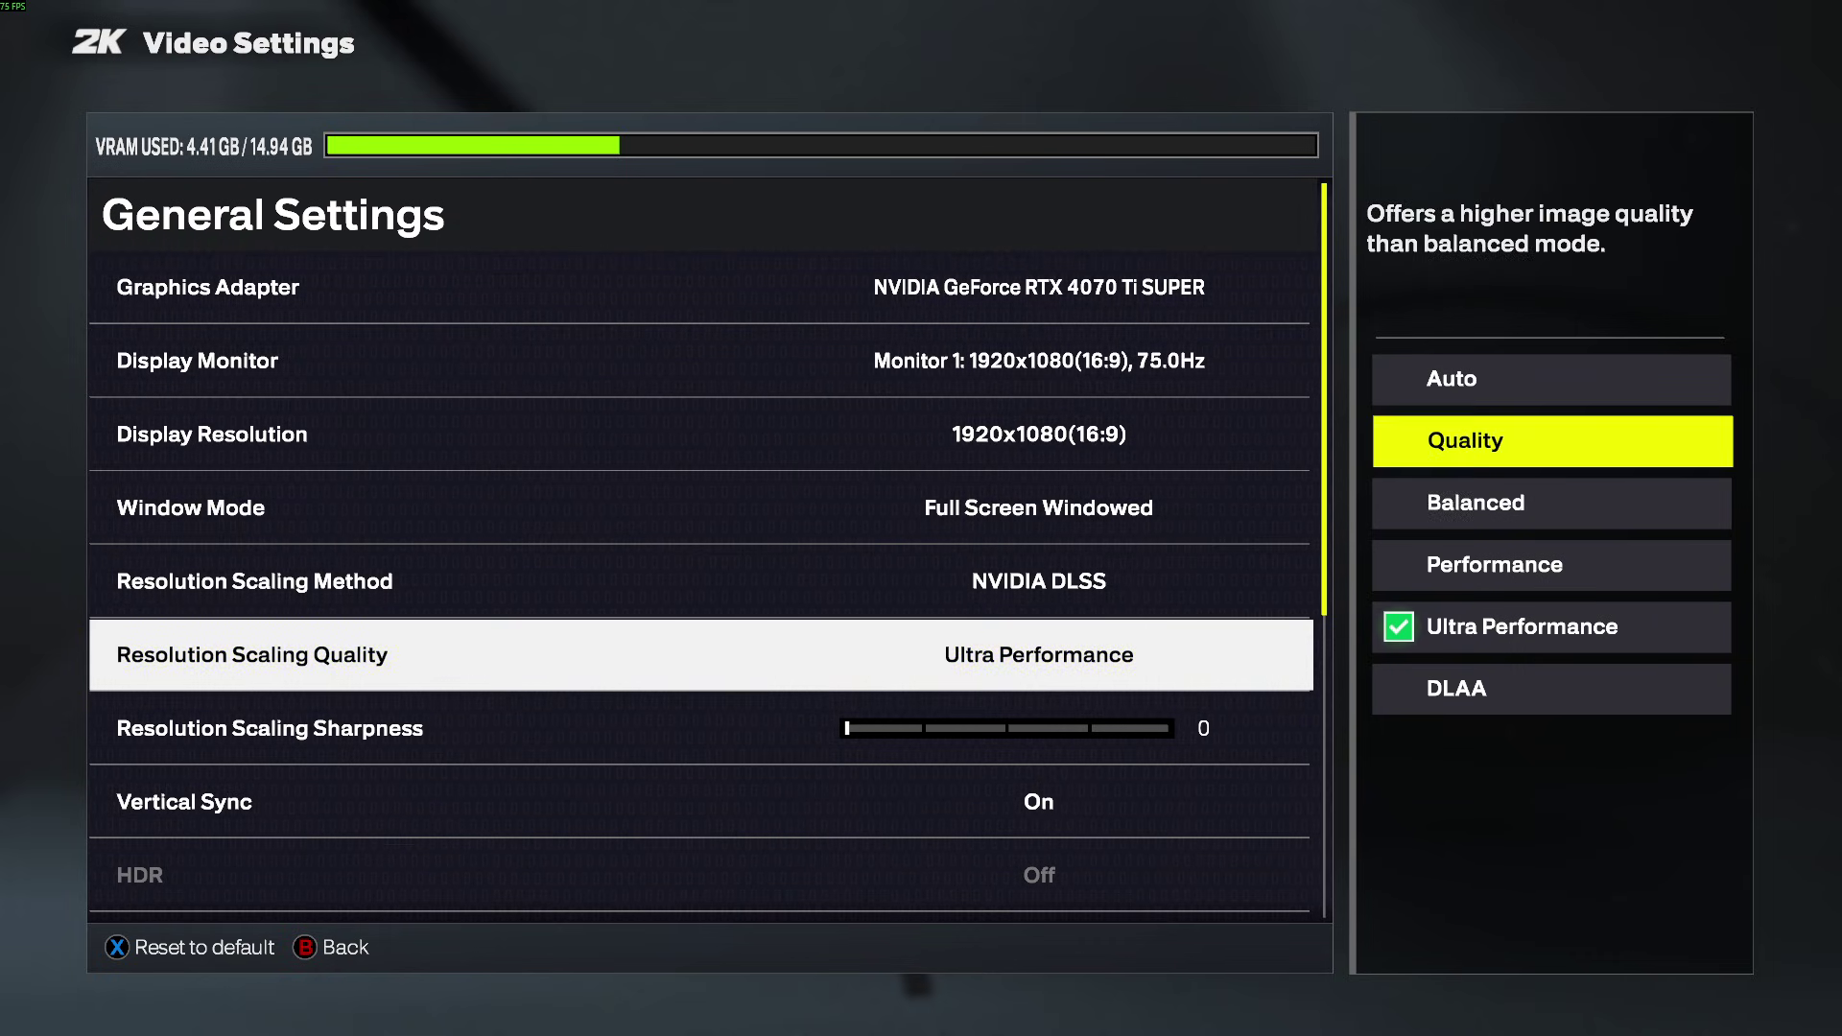
key("Up")
key("Down")
key("Down")
key("Up")
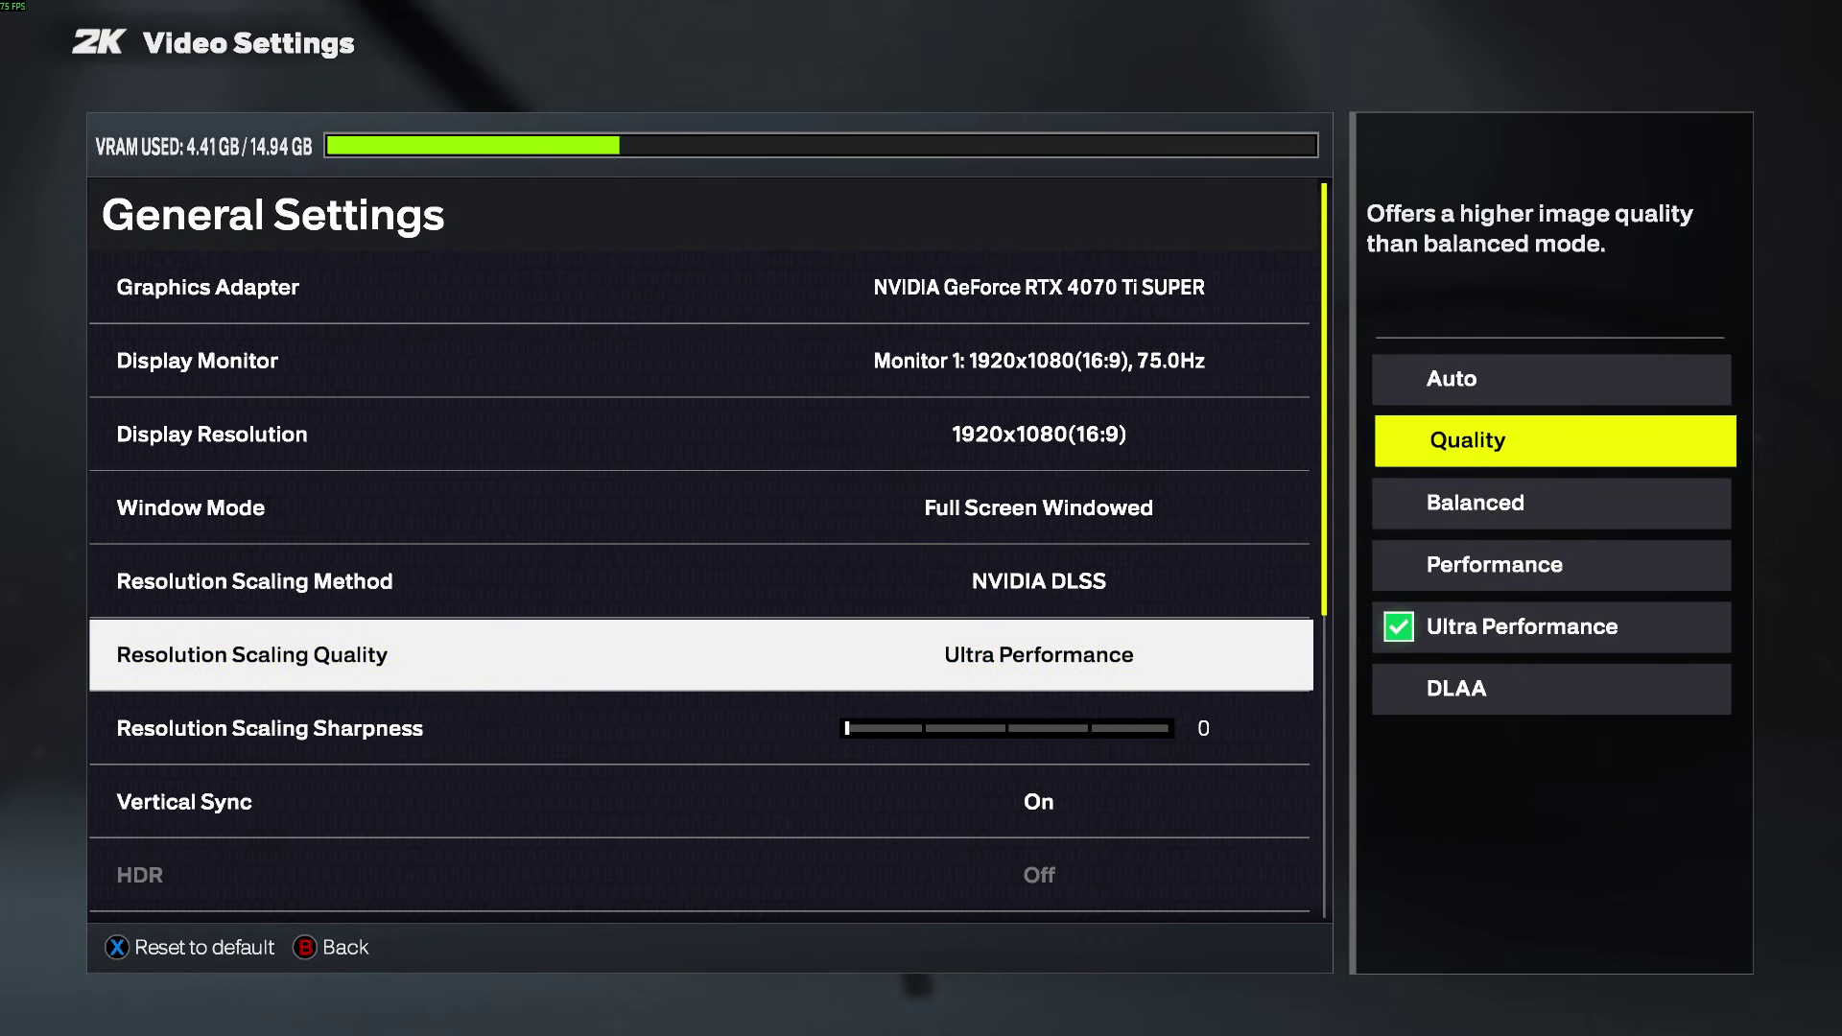
key("Down")
key("Up")
key("Down")
key("Down")
key("Down")
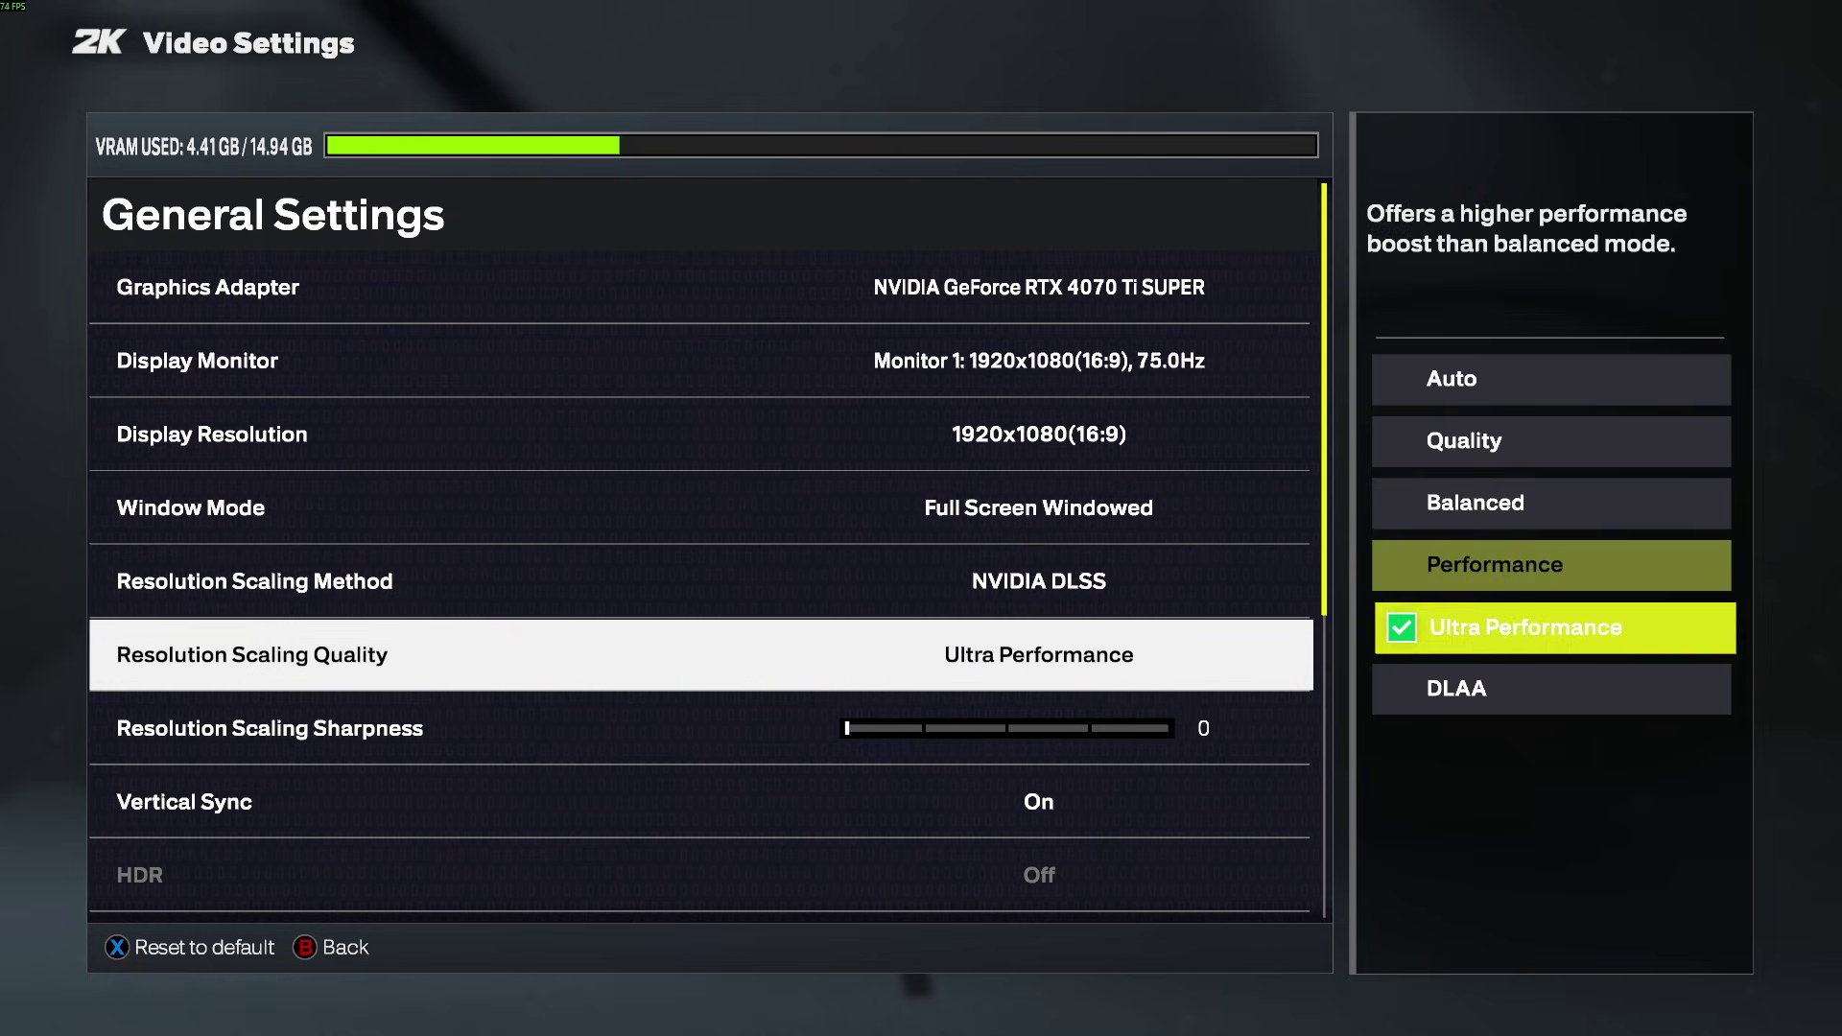
key("Up")
key("Up")
key("Up")
key("Down")
key("Down")
key("Up")
key("Up")
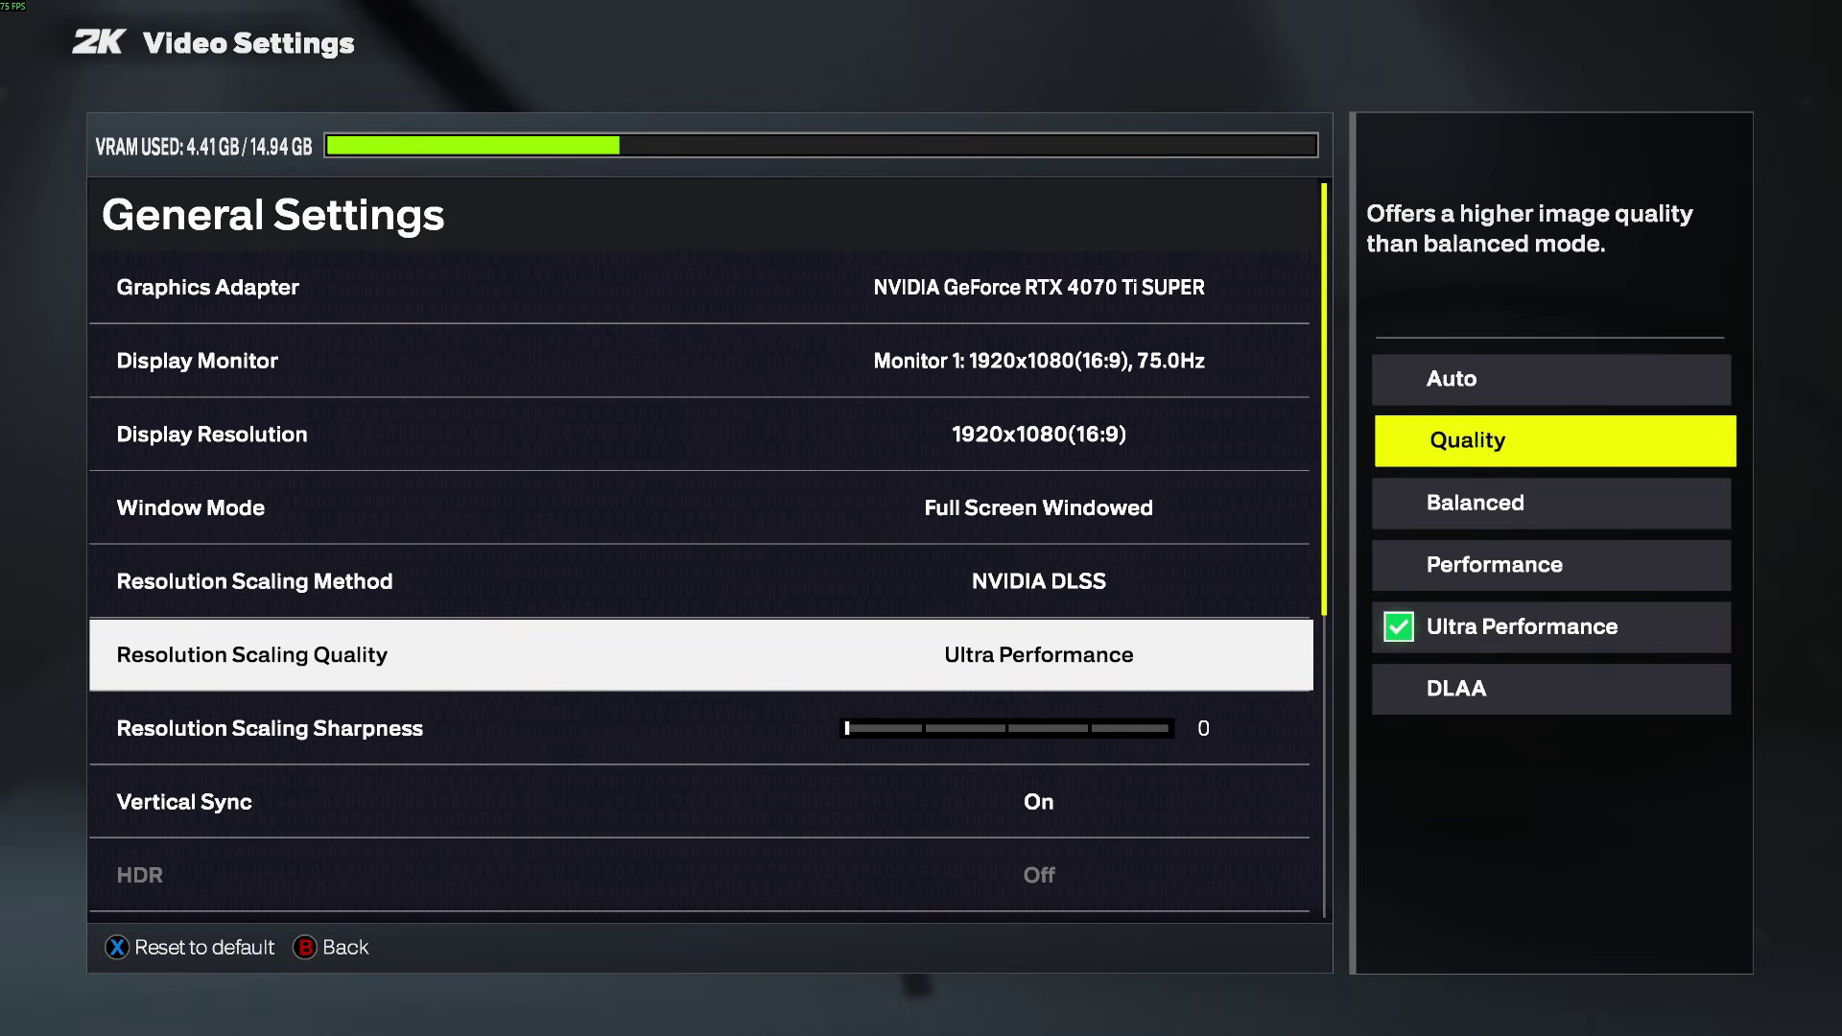
key("Down")
key("Up")
key("Up")
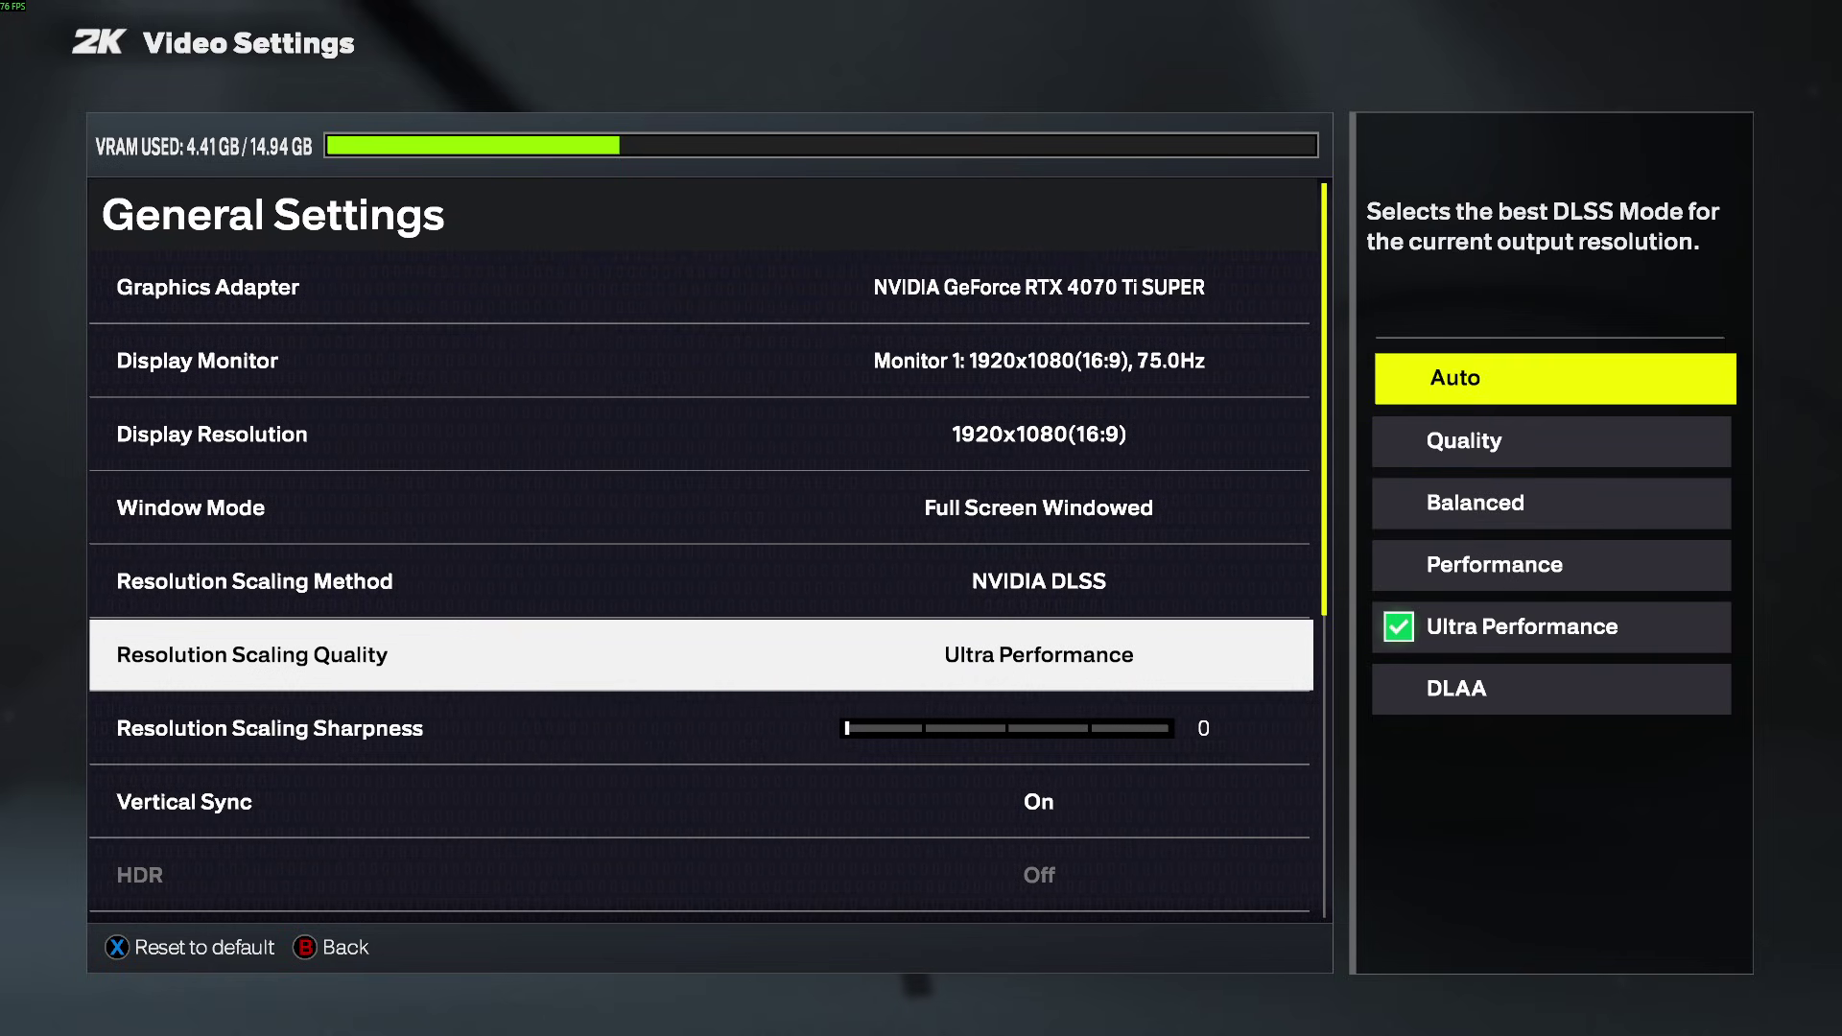
Set Resolution Scaling Quality to Auto and try the Sharpness slider, leaving it at 0
key("Return")
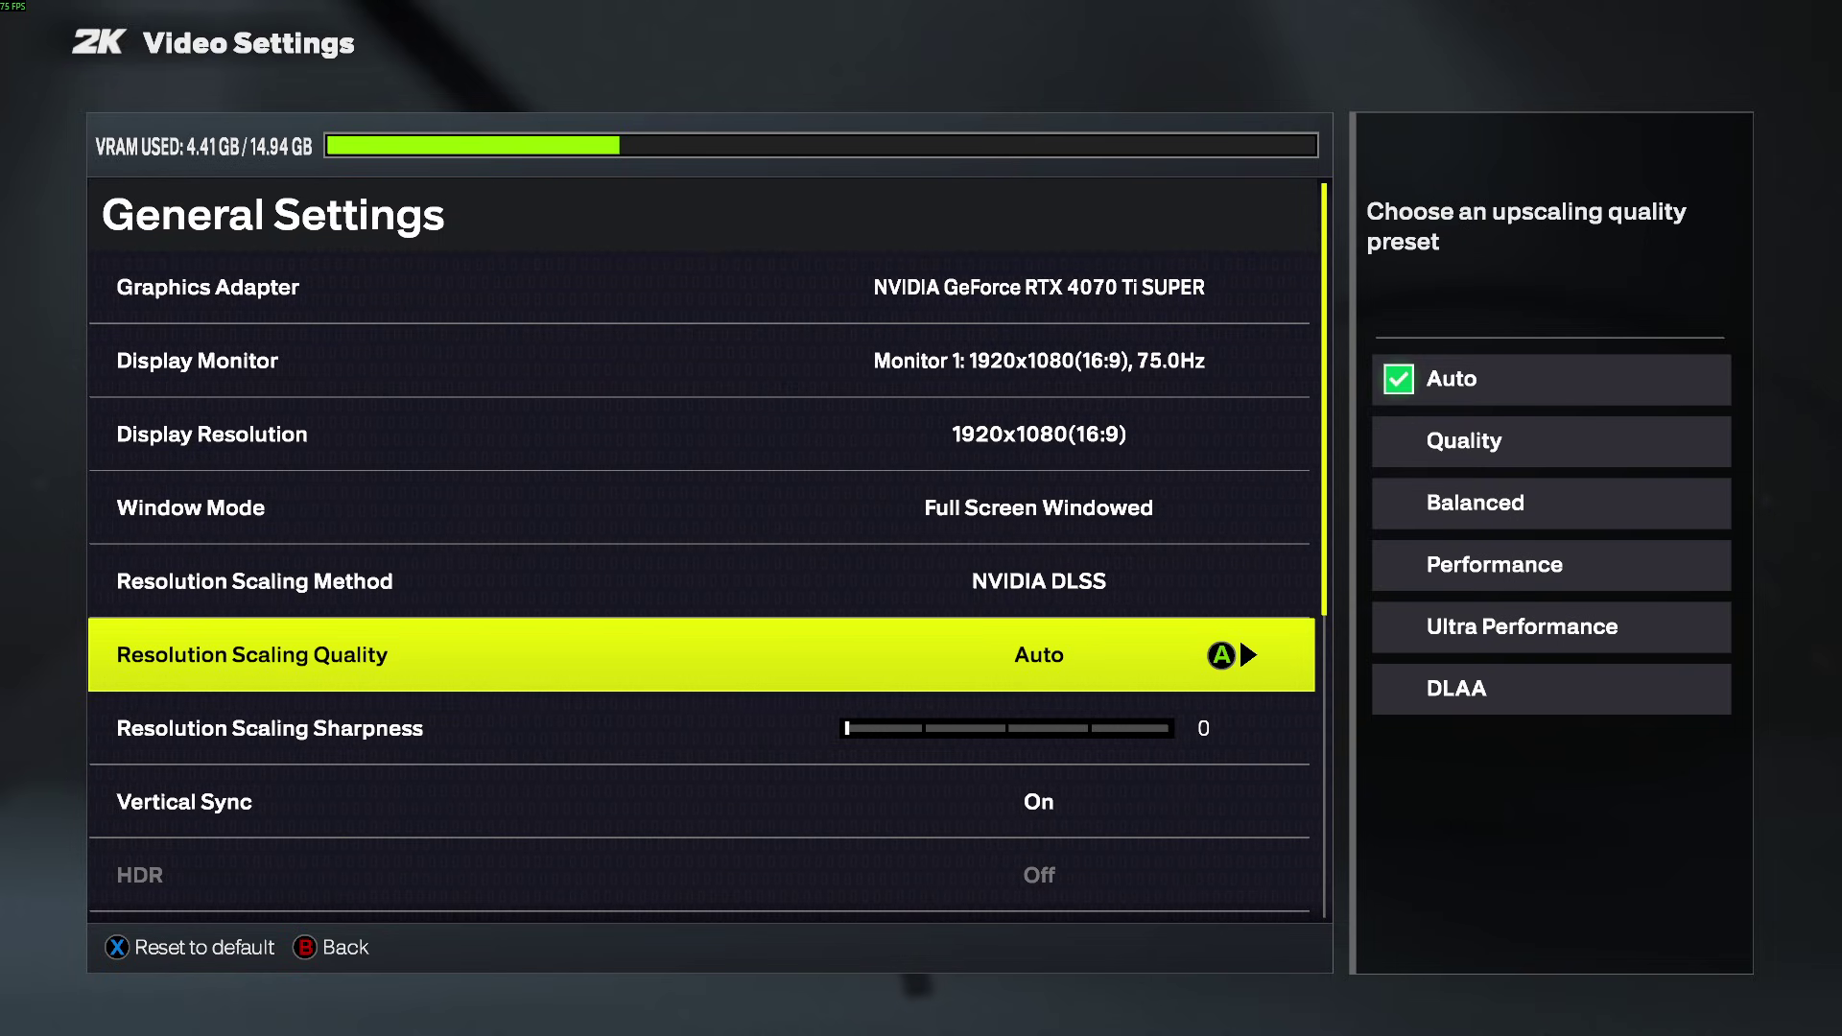
key("Up")
key("Down")
key("Up")
key("Down")
key("Up")
key("Down")
key("Down")
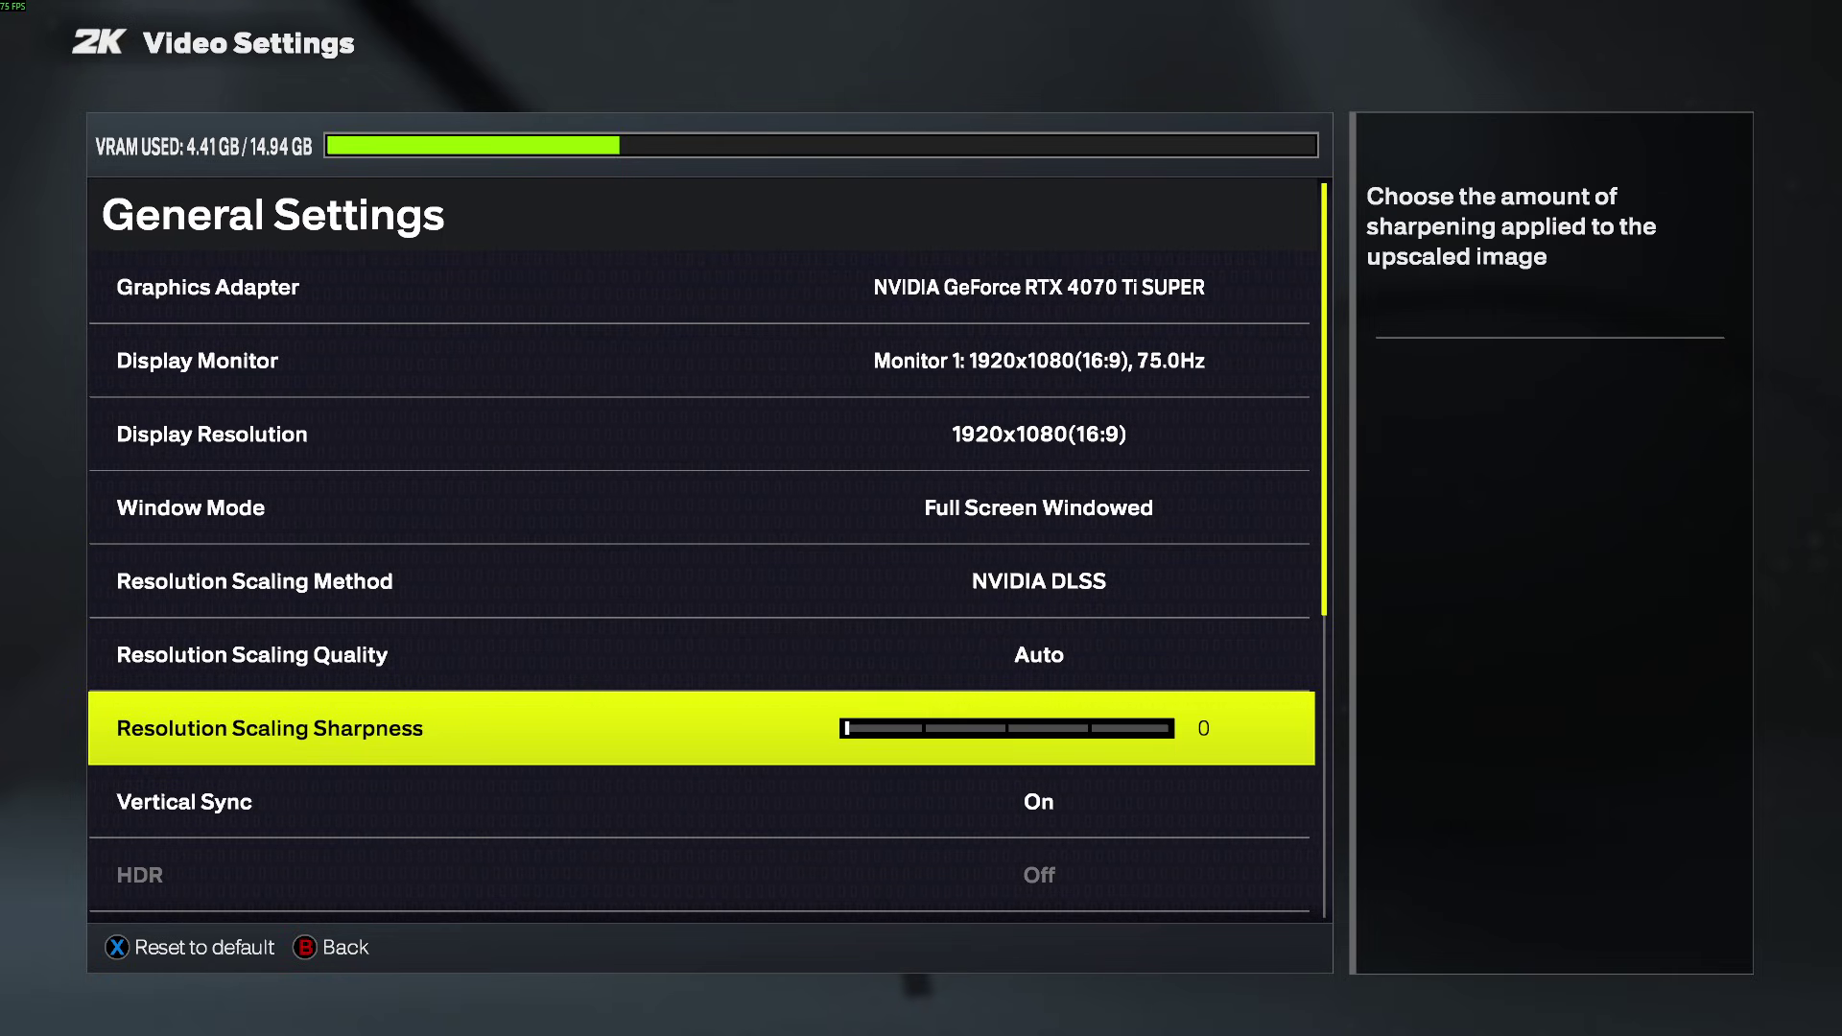
key("Right")
key("Right")
key("Right")
key("Right")
key("Right")
key("Right")
key("Right")
key("Right")
key("Right")
key("Right")
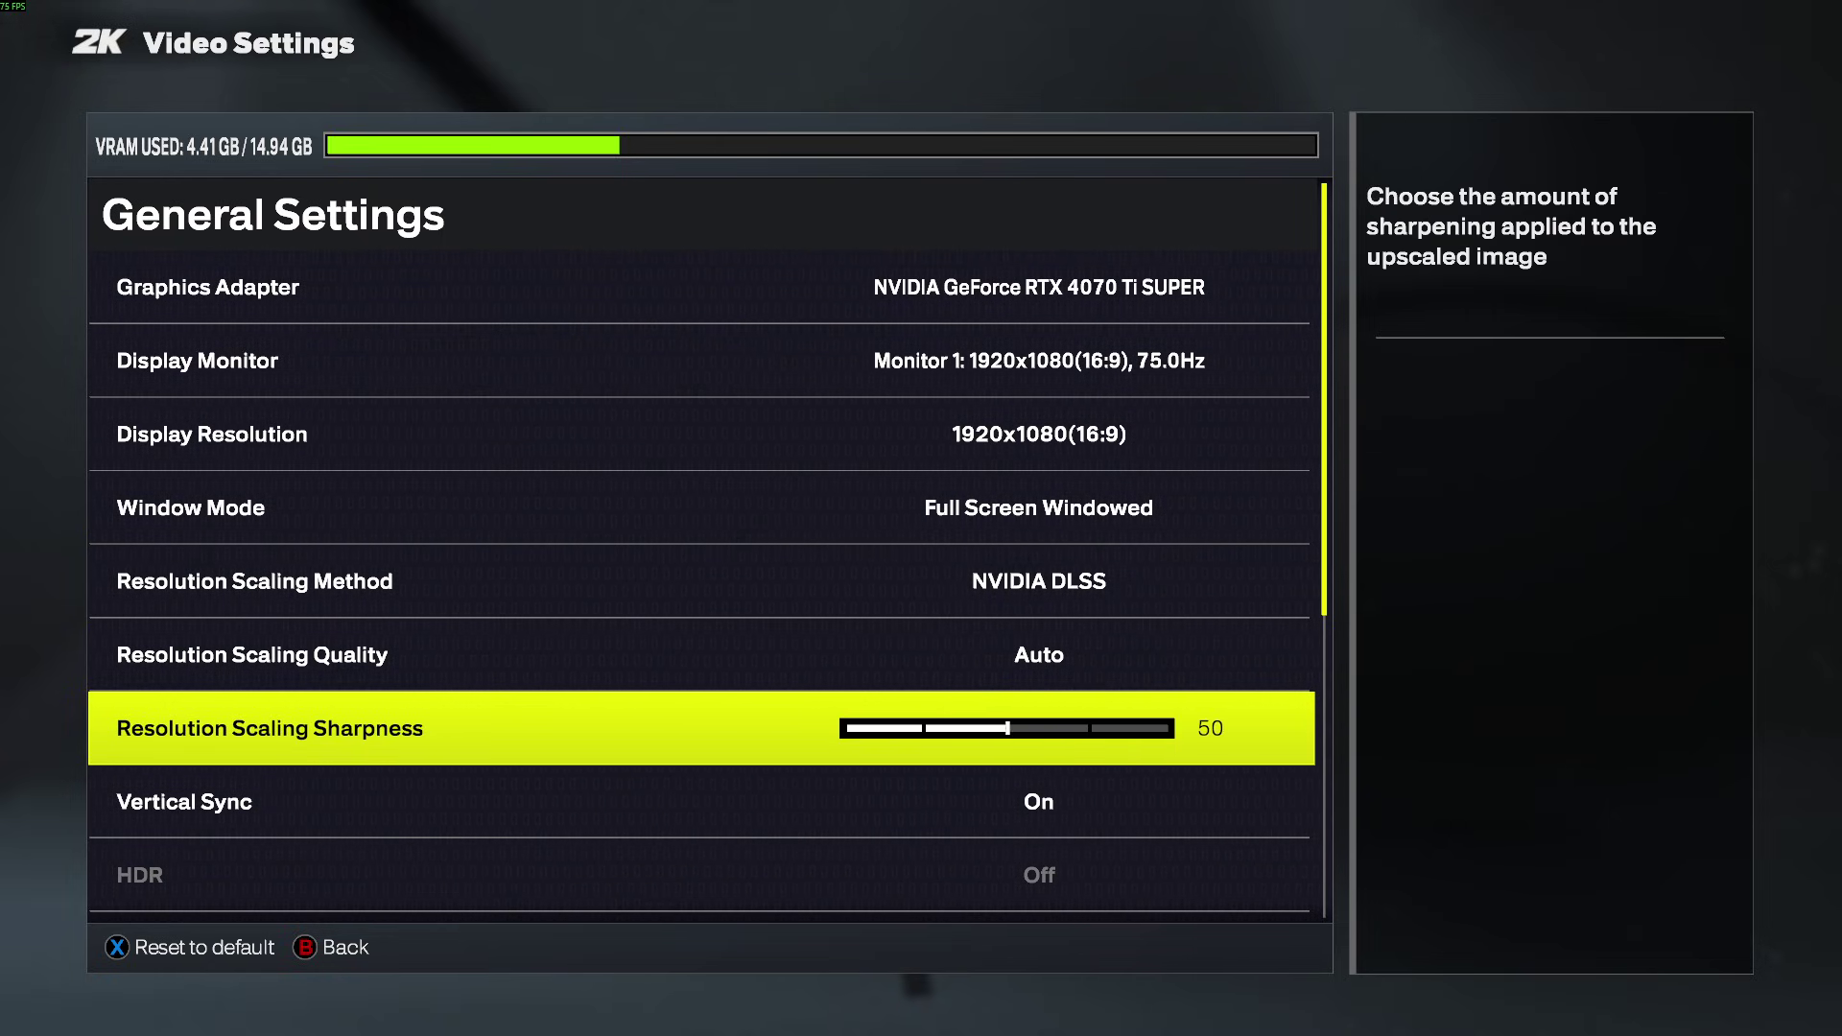
key("Left")
key("Left")
key("Left")
key("Left")
key("Left")
key("Left")
key("Left")
key("Left")
key("Left")
key("Left")
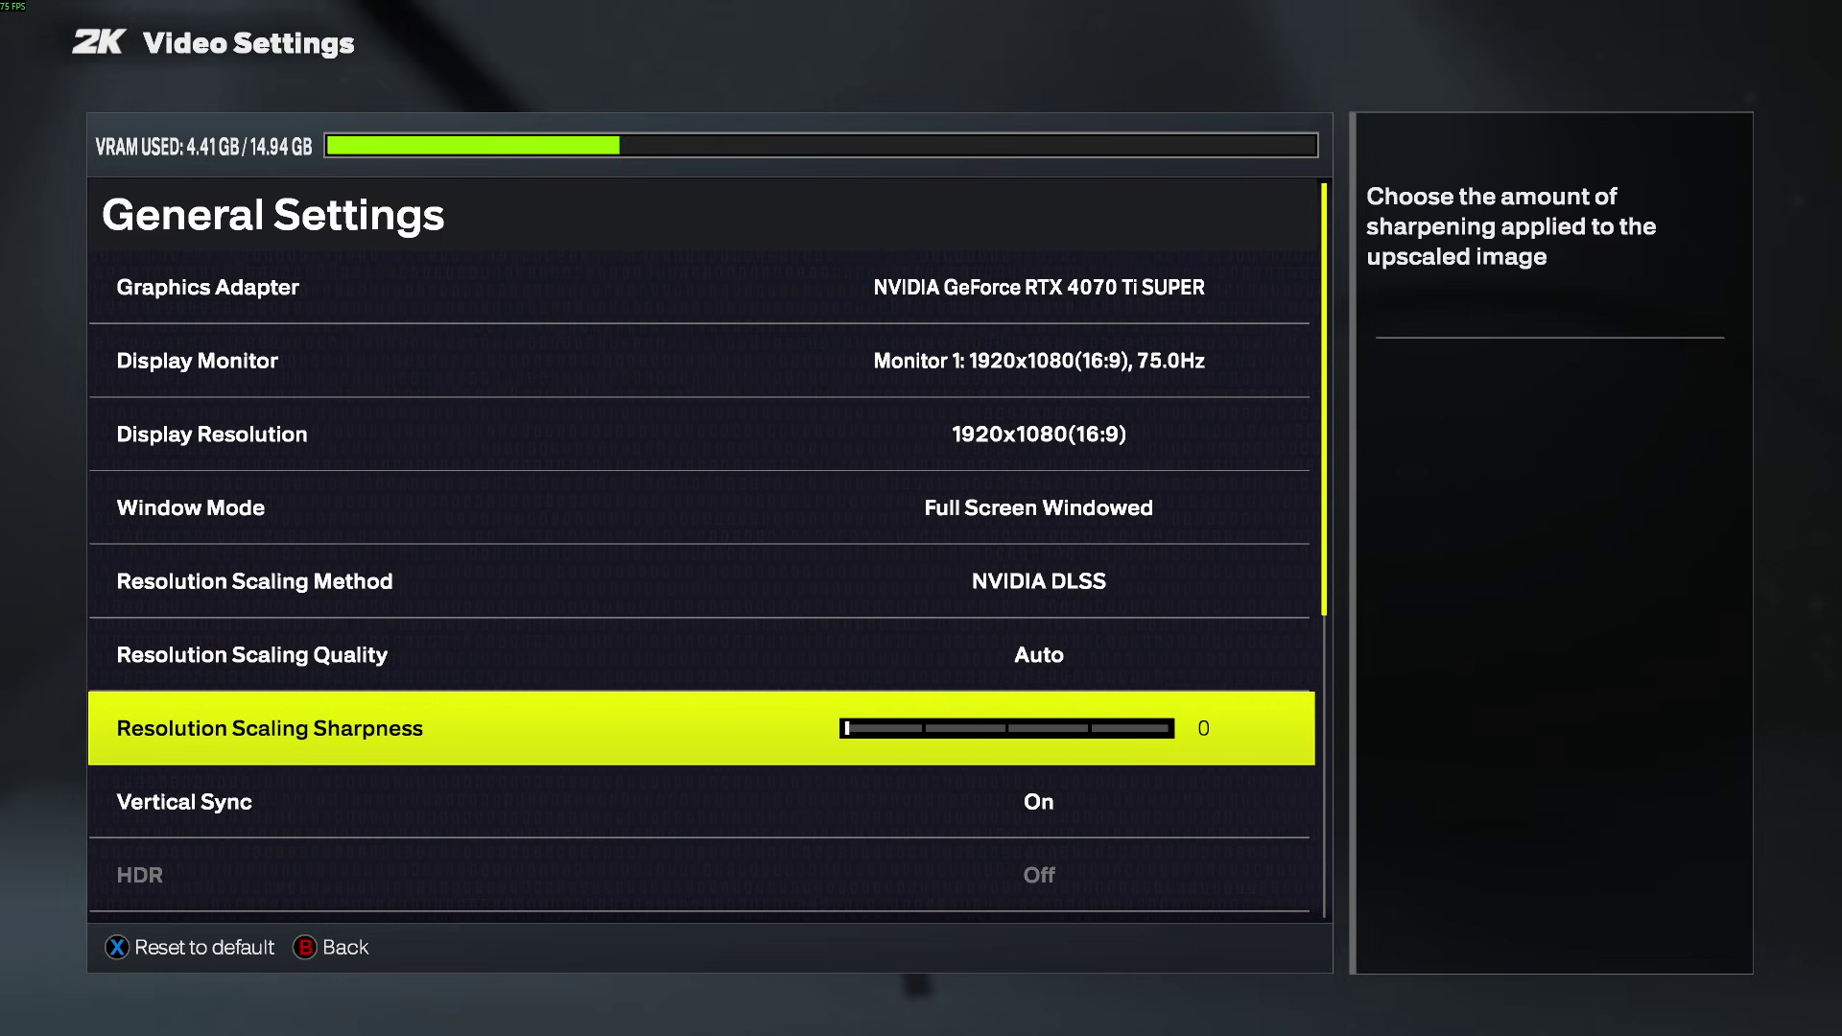
Change Resolution Scaling Method back to None for native resolution
key("Up")
key("Up")
key("Return")
key("Up")
key("Up")
key("Return")
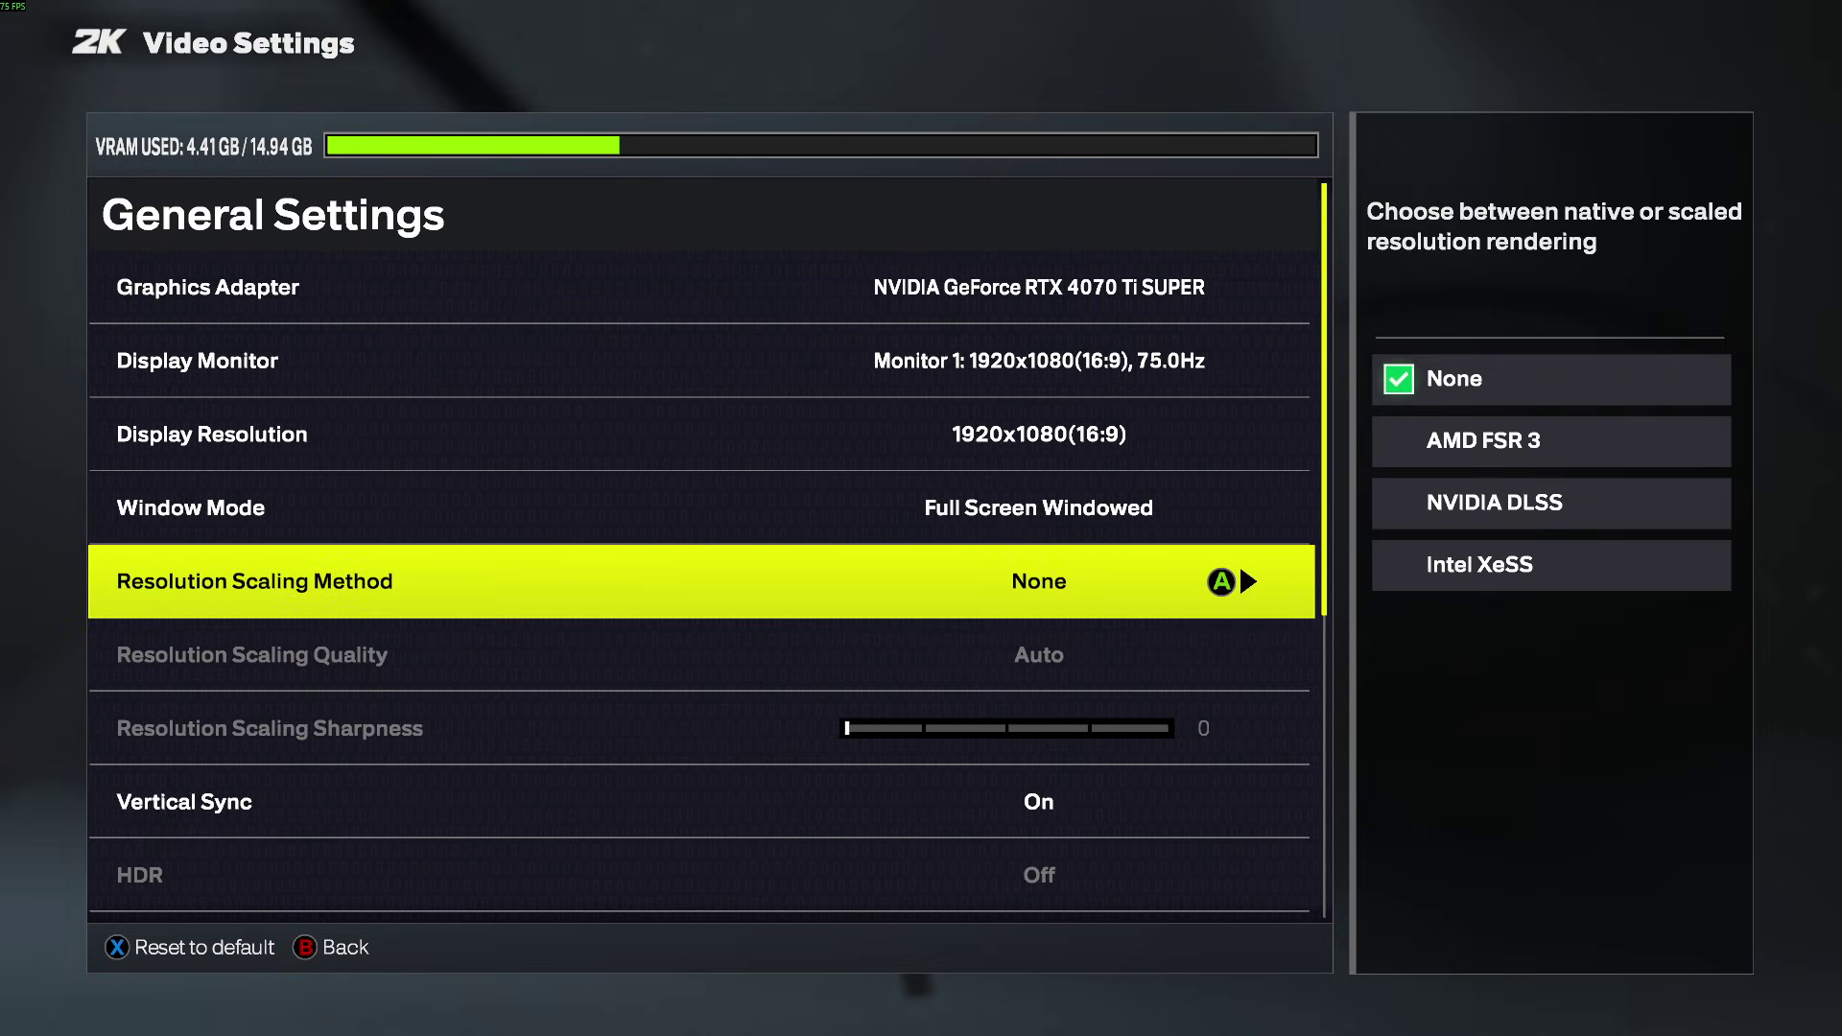
key("Down")
key("Down")
key("Down")
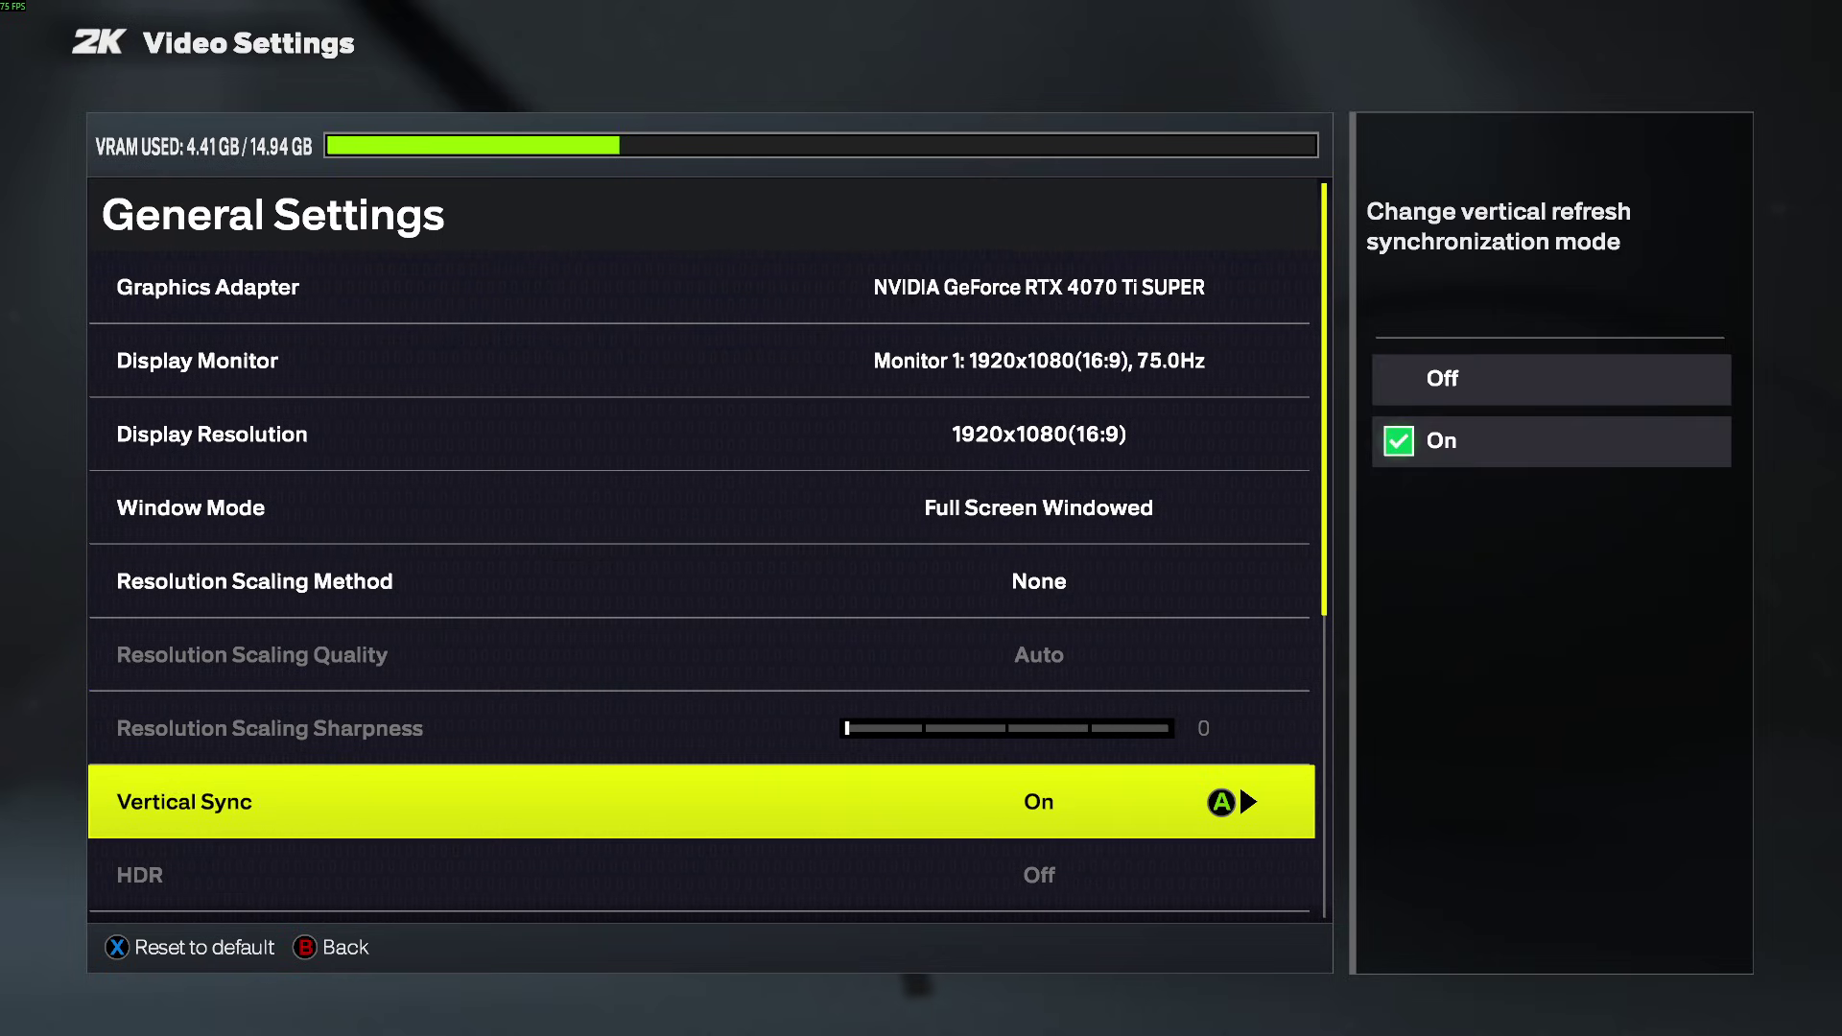
Switch Vertical Sync Off and review the HDR setting below it
key("Return")
key("Up")
key("Return")
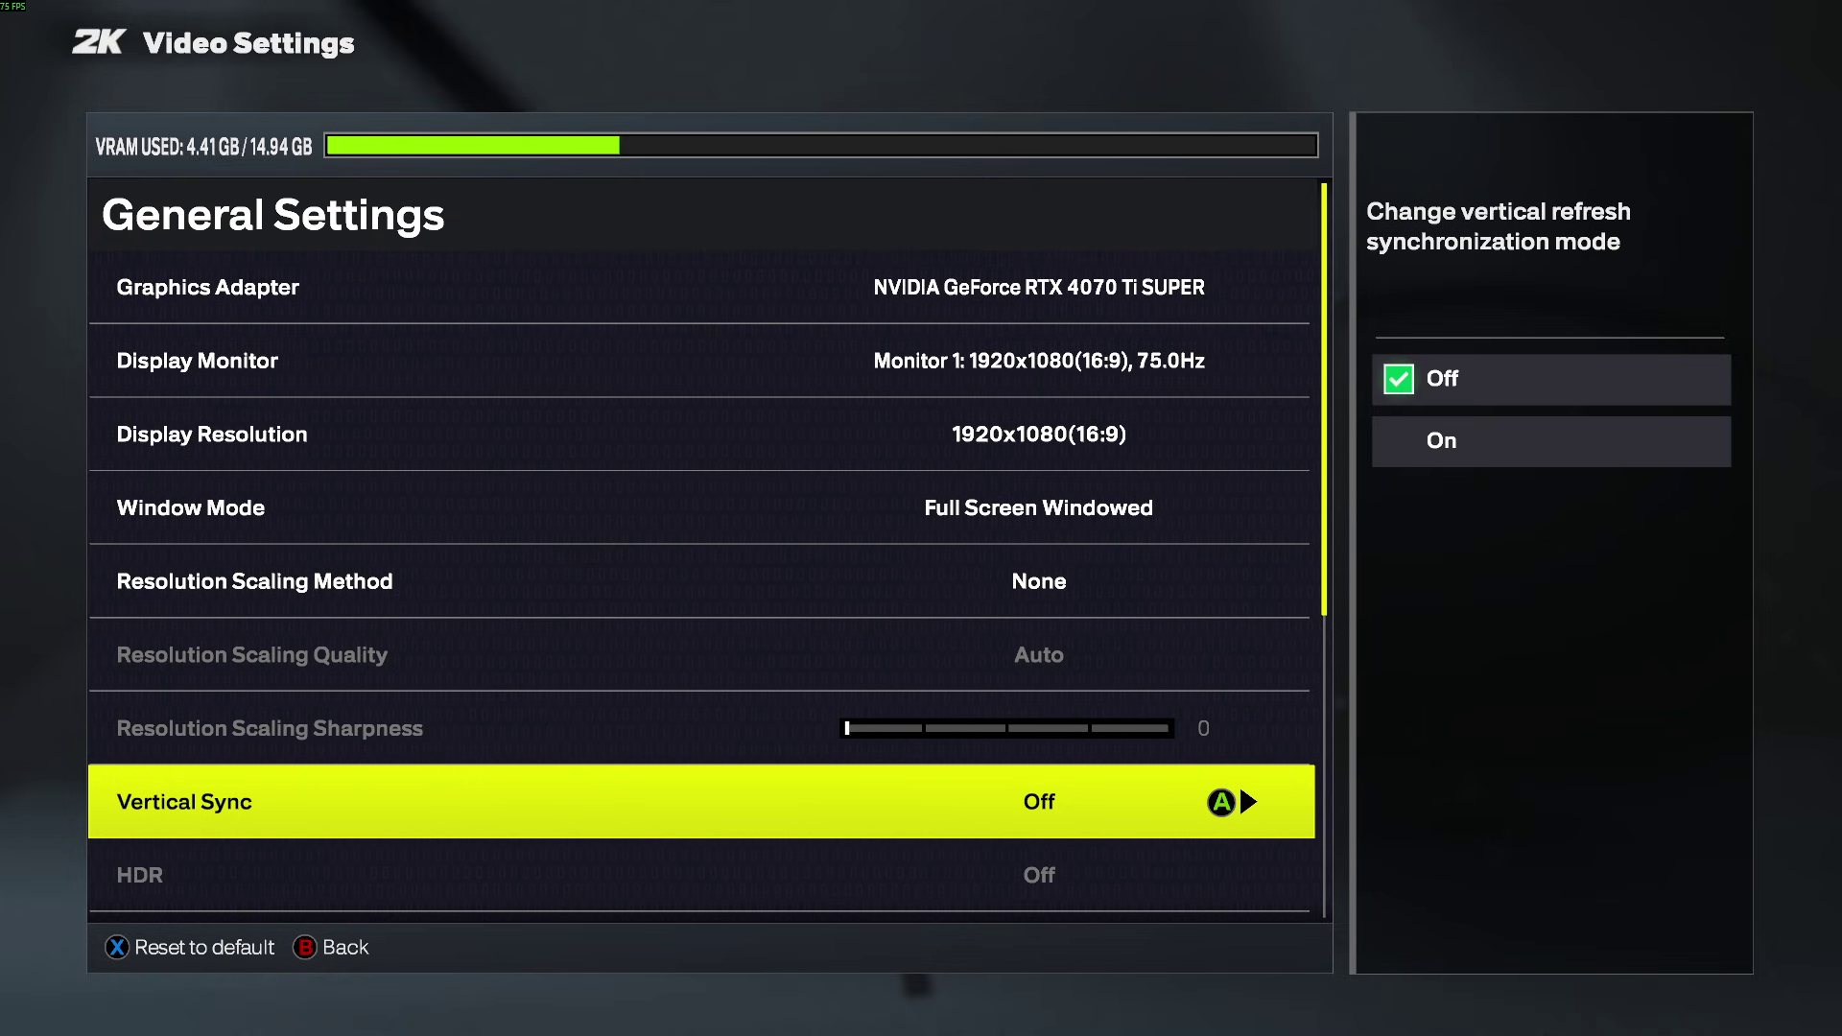
key("Up")
key("Down")
key("Down")
key("Down")
key("Down")
key("Down")
key("Down")
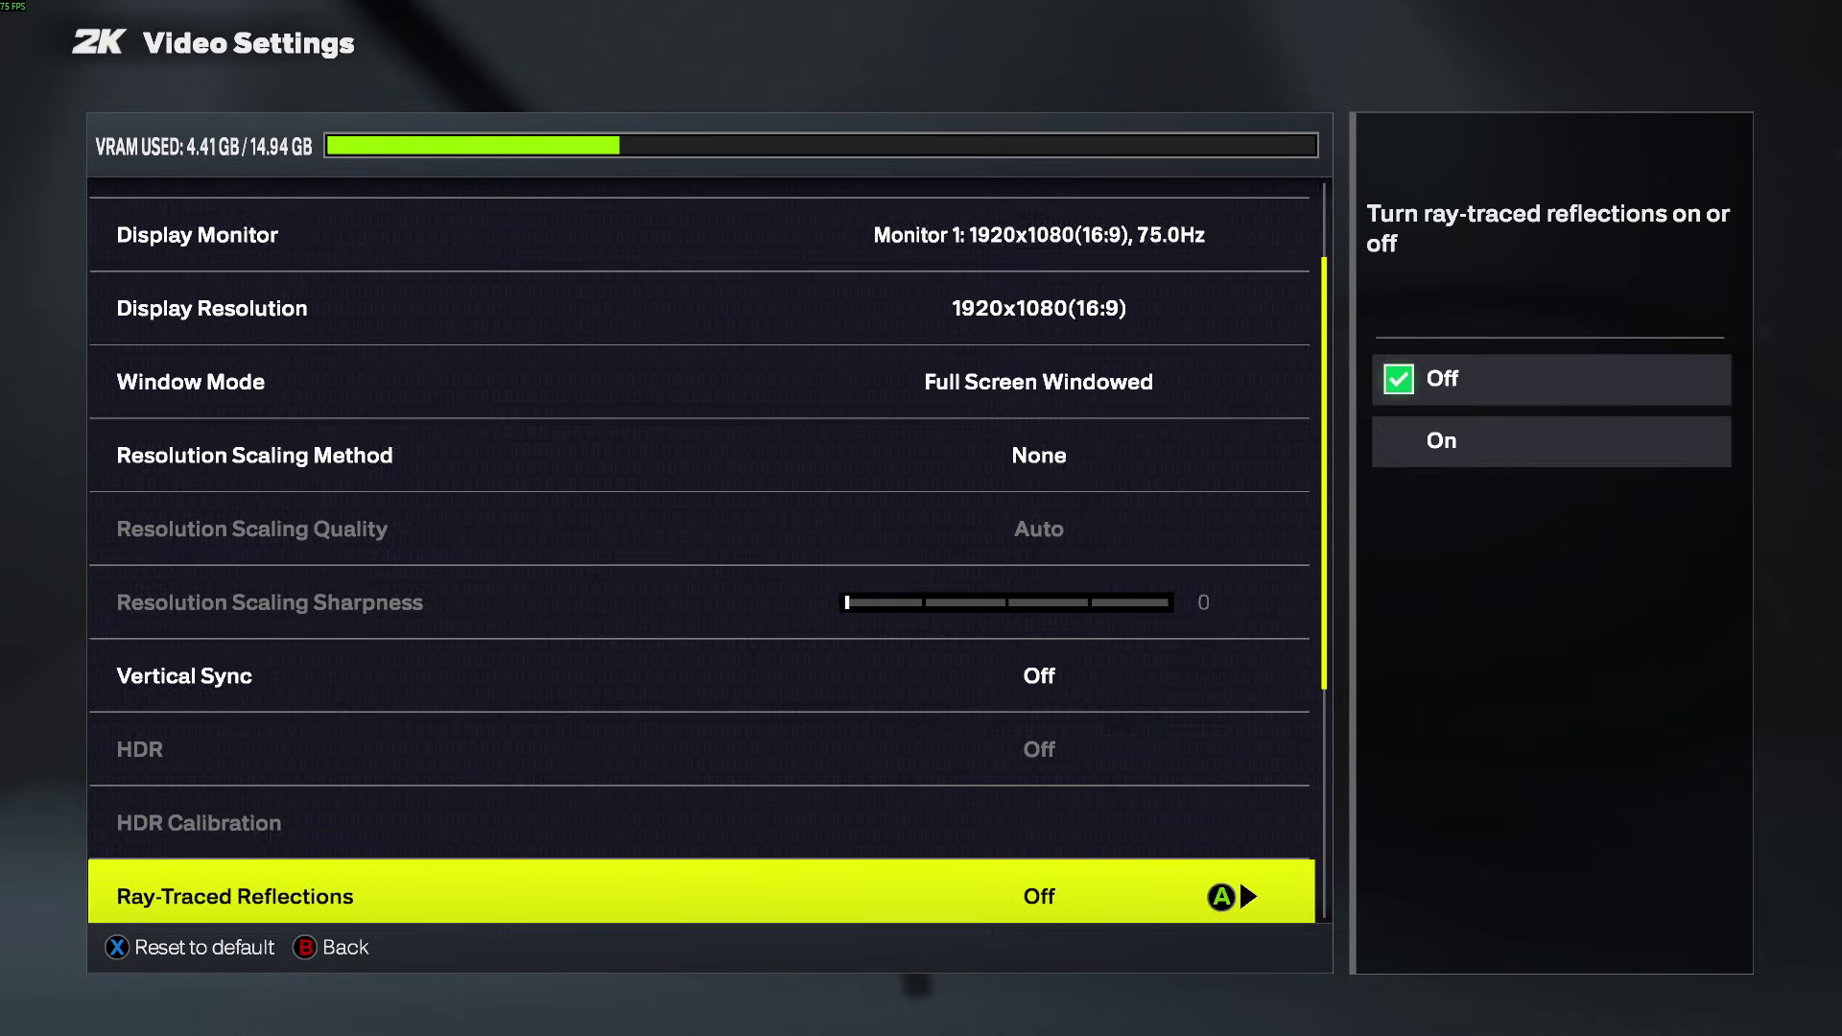
key("Up")
key("Up")
key("Up")
key("Up")
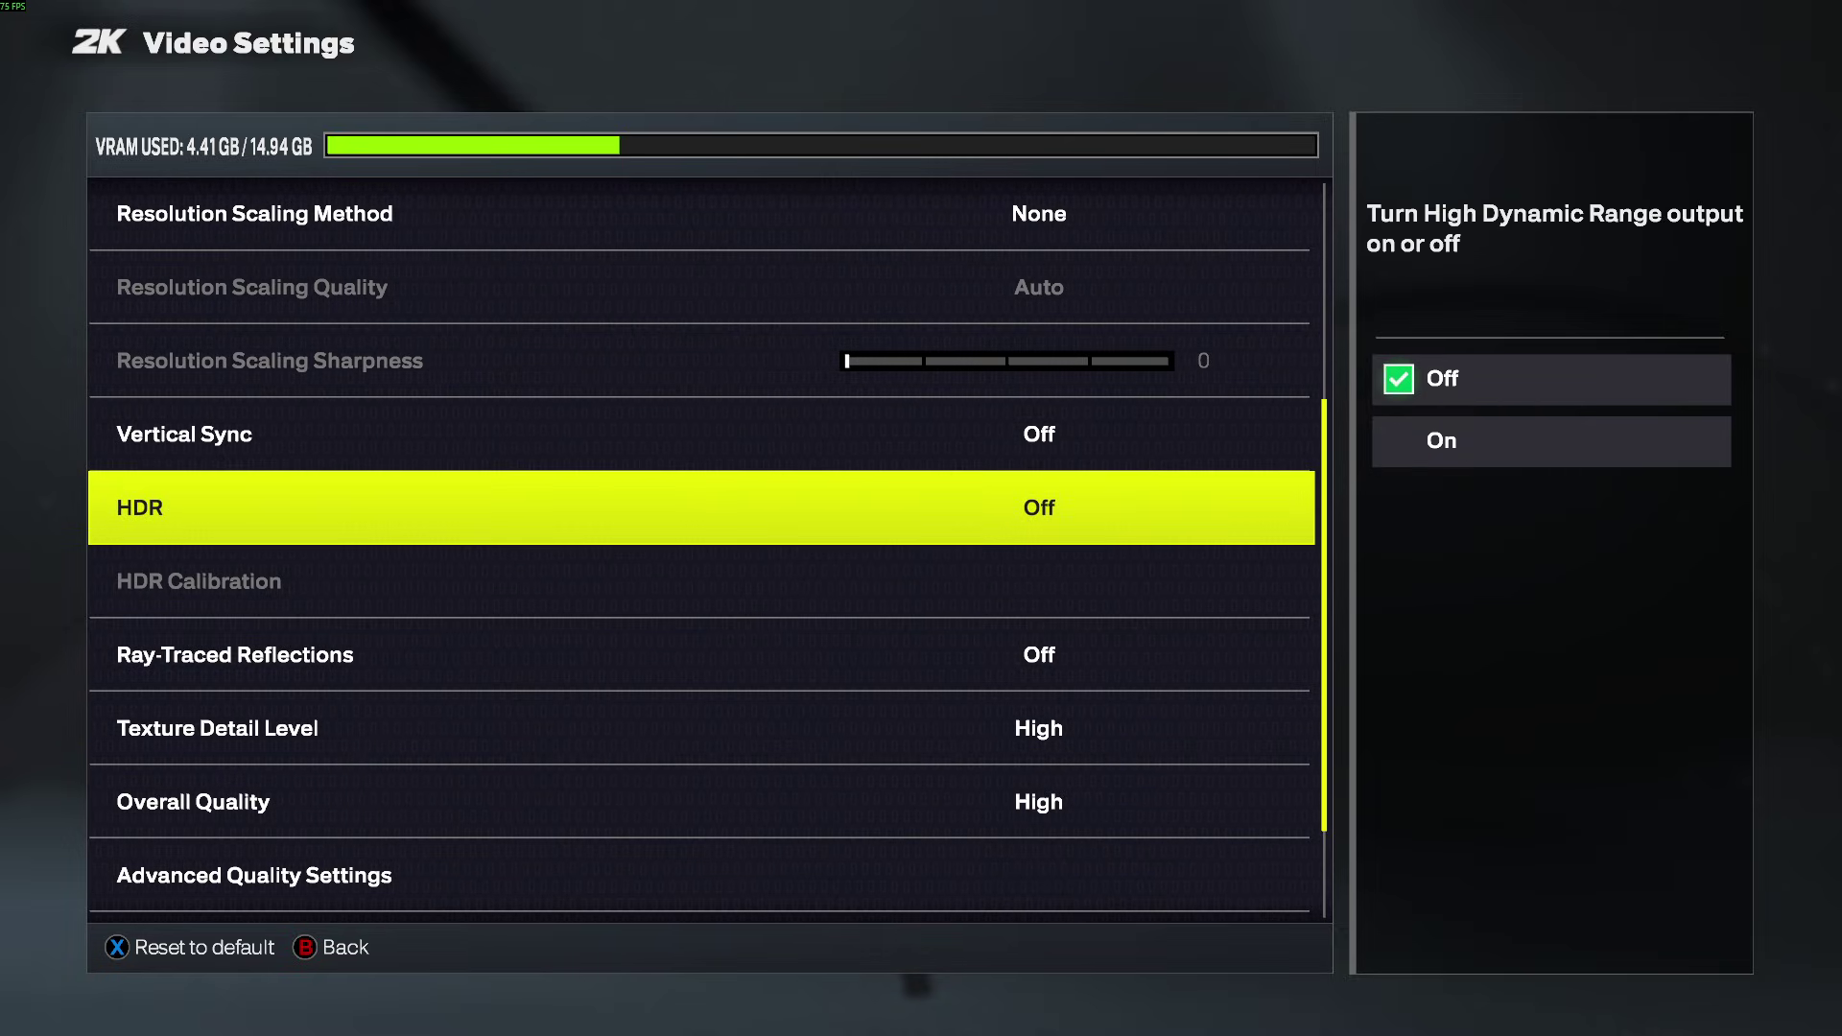
key("Up")
key("Down")
Turn Ray-Traced Reflections On, then set it back to Off
key("Up")
key("Down")
key("Down")
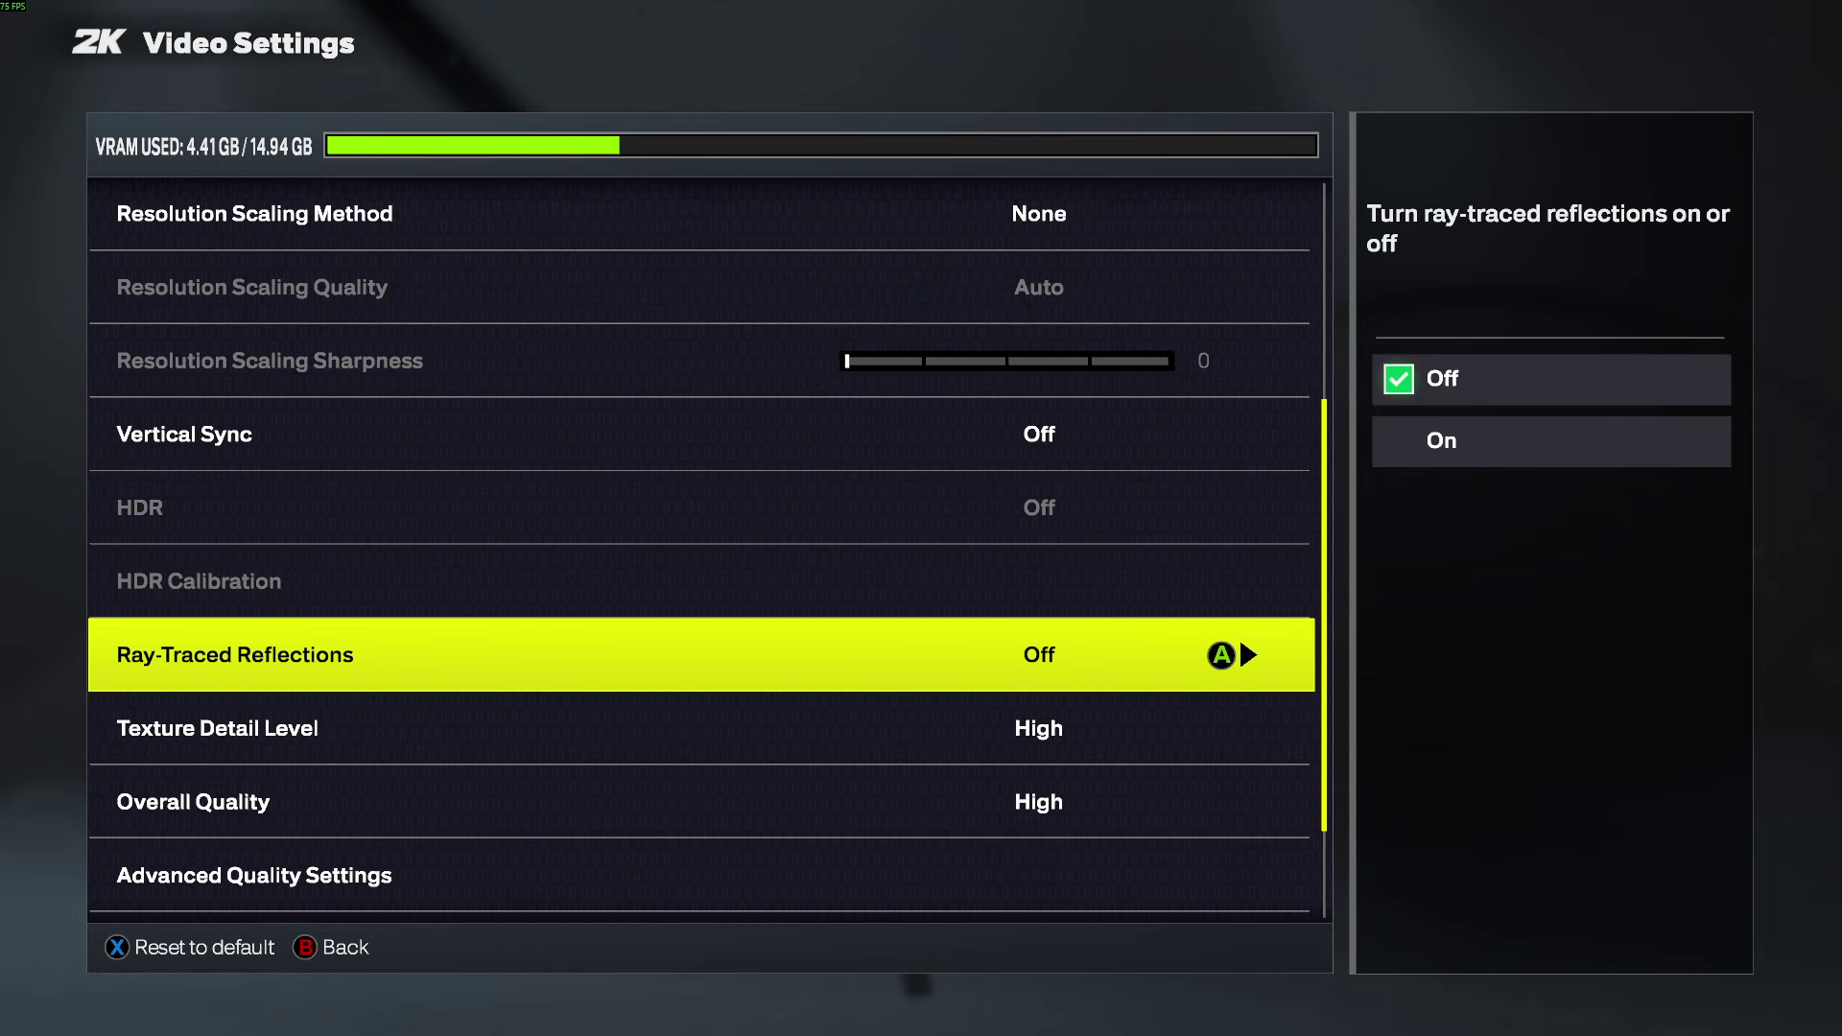
key("Return")
key("Down")
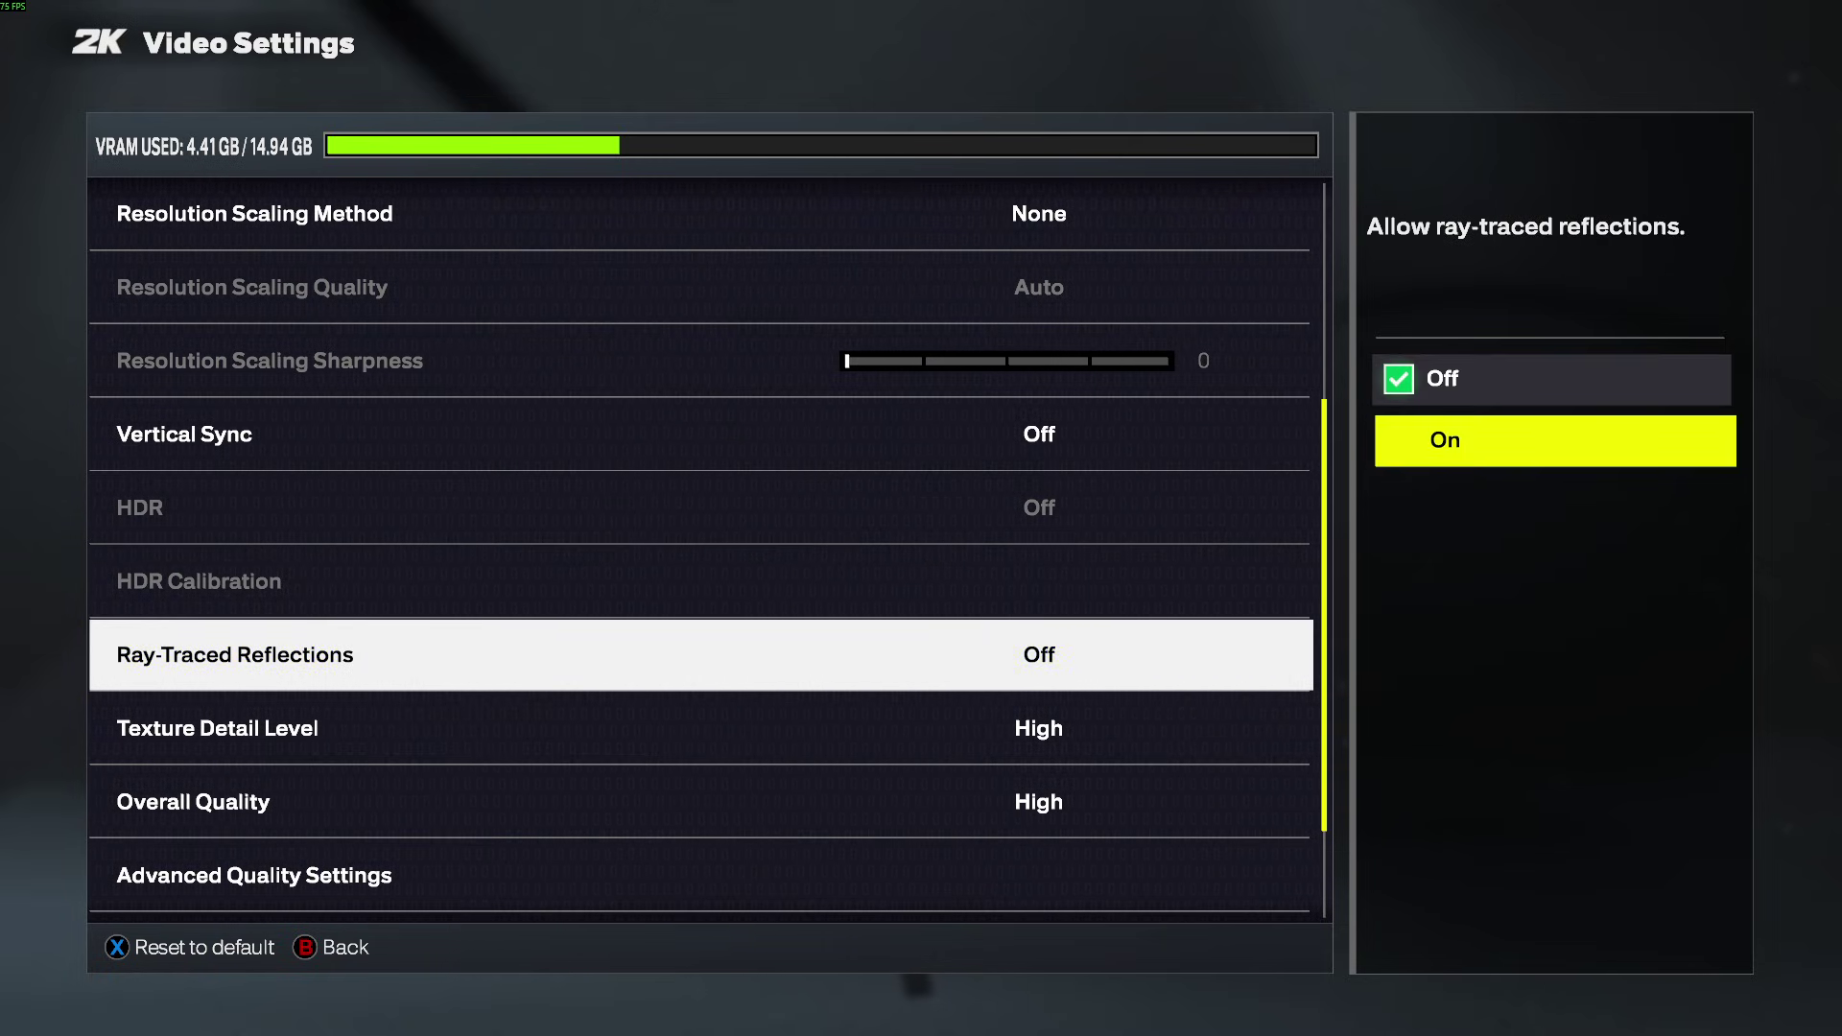
key("Up")
key("Down")
key("Return")
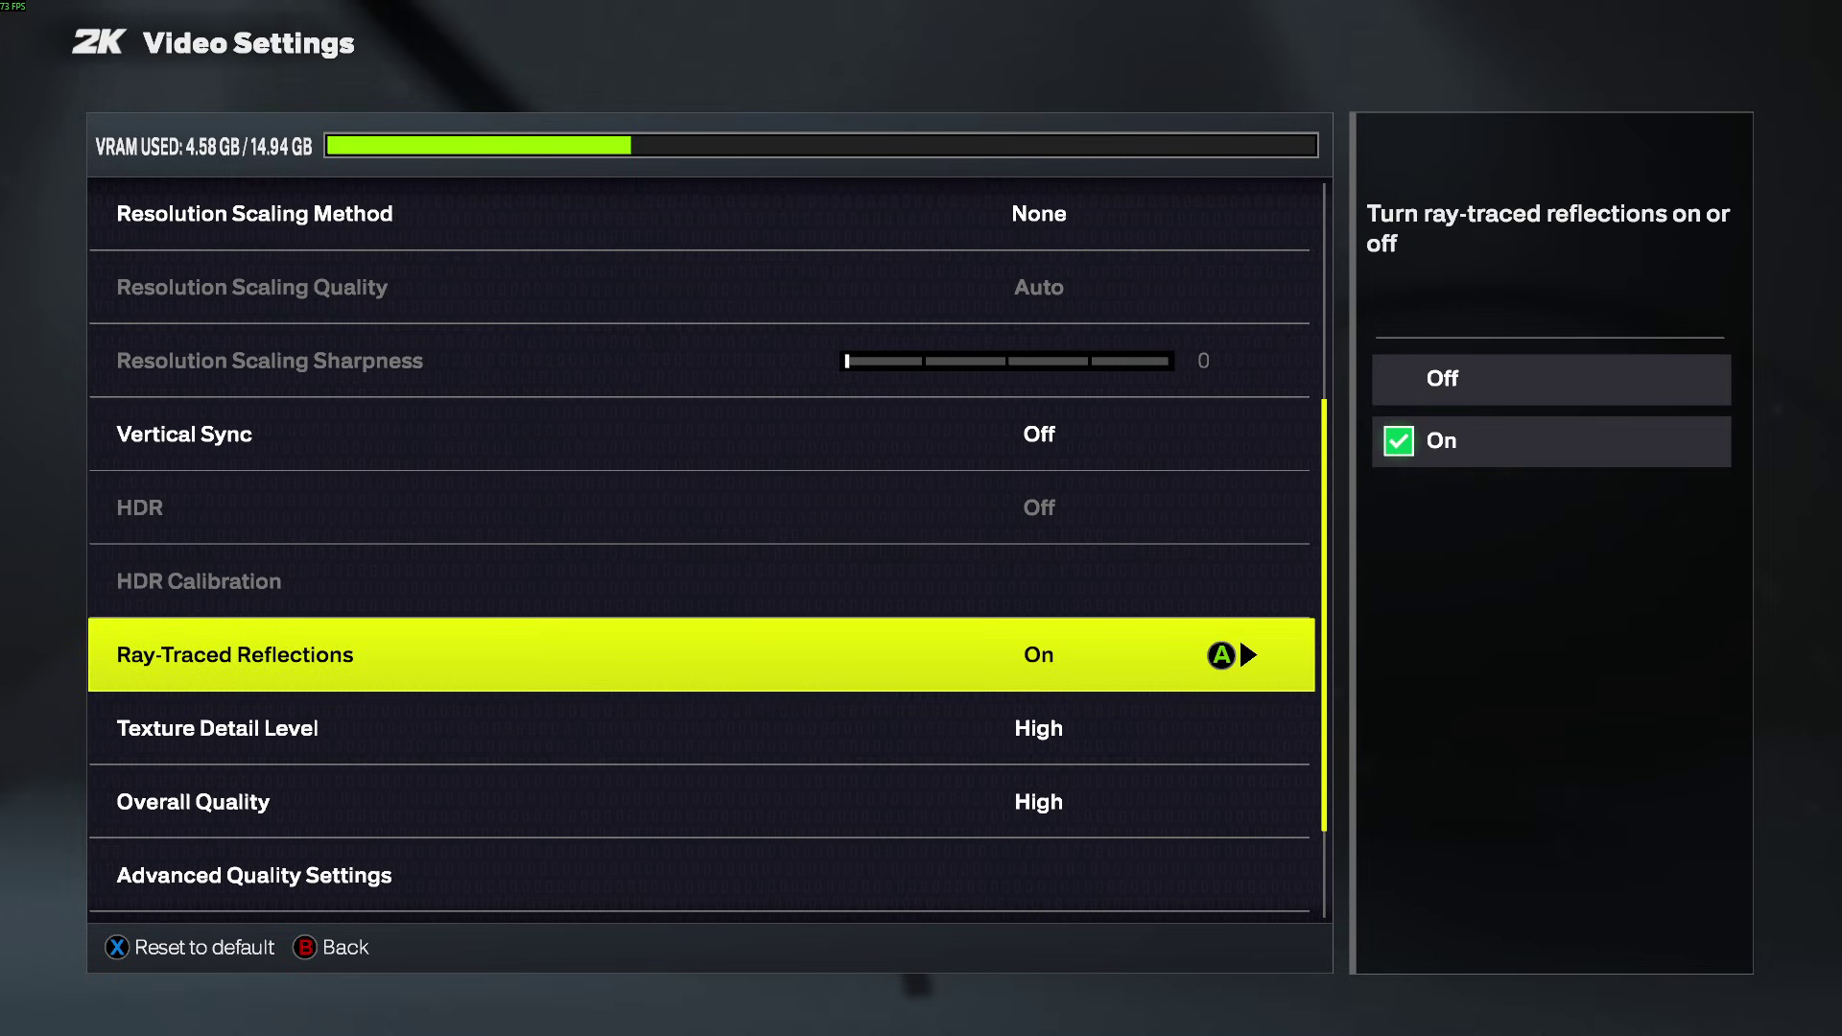
key("Return")
key("Up")
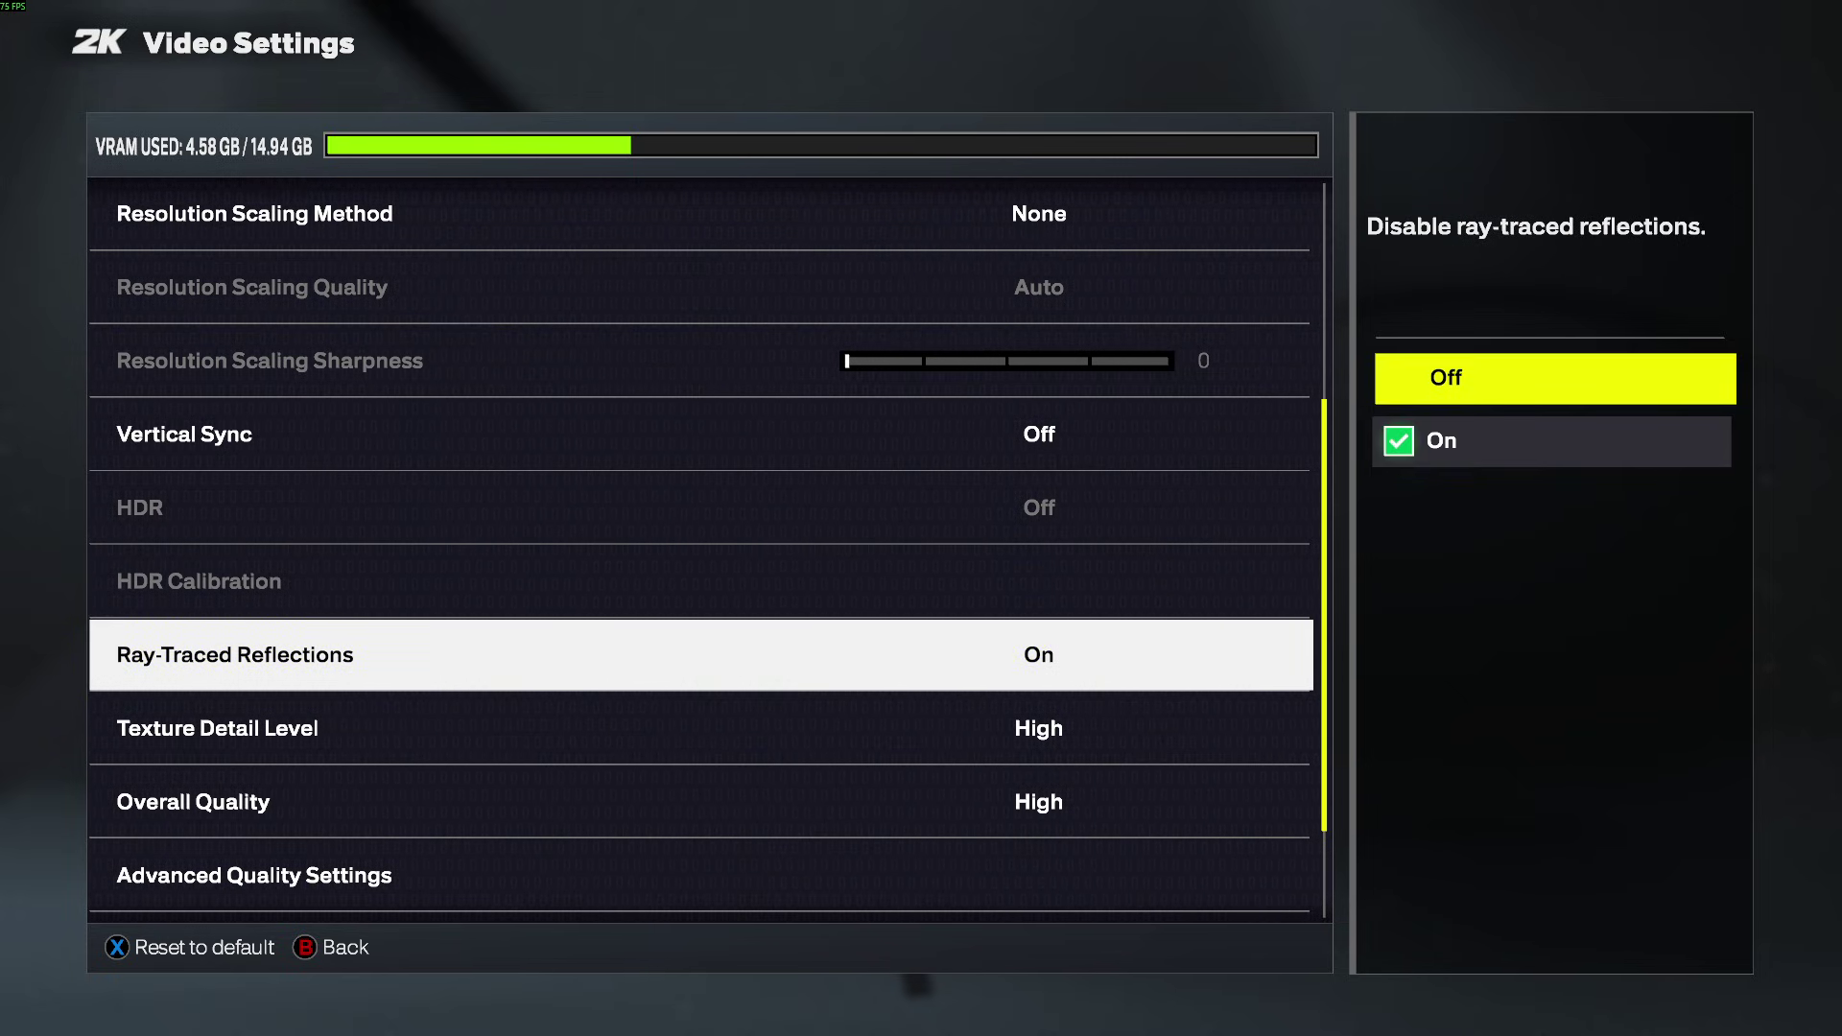
key("Return")
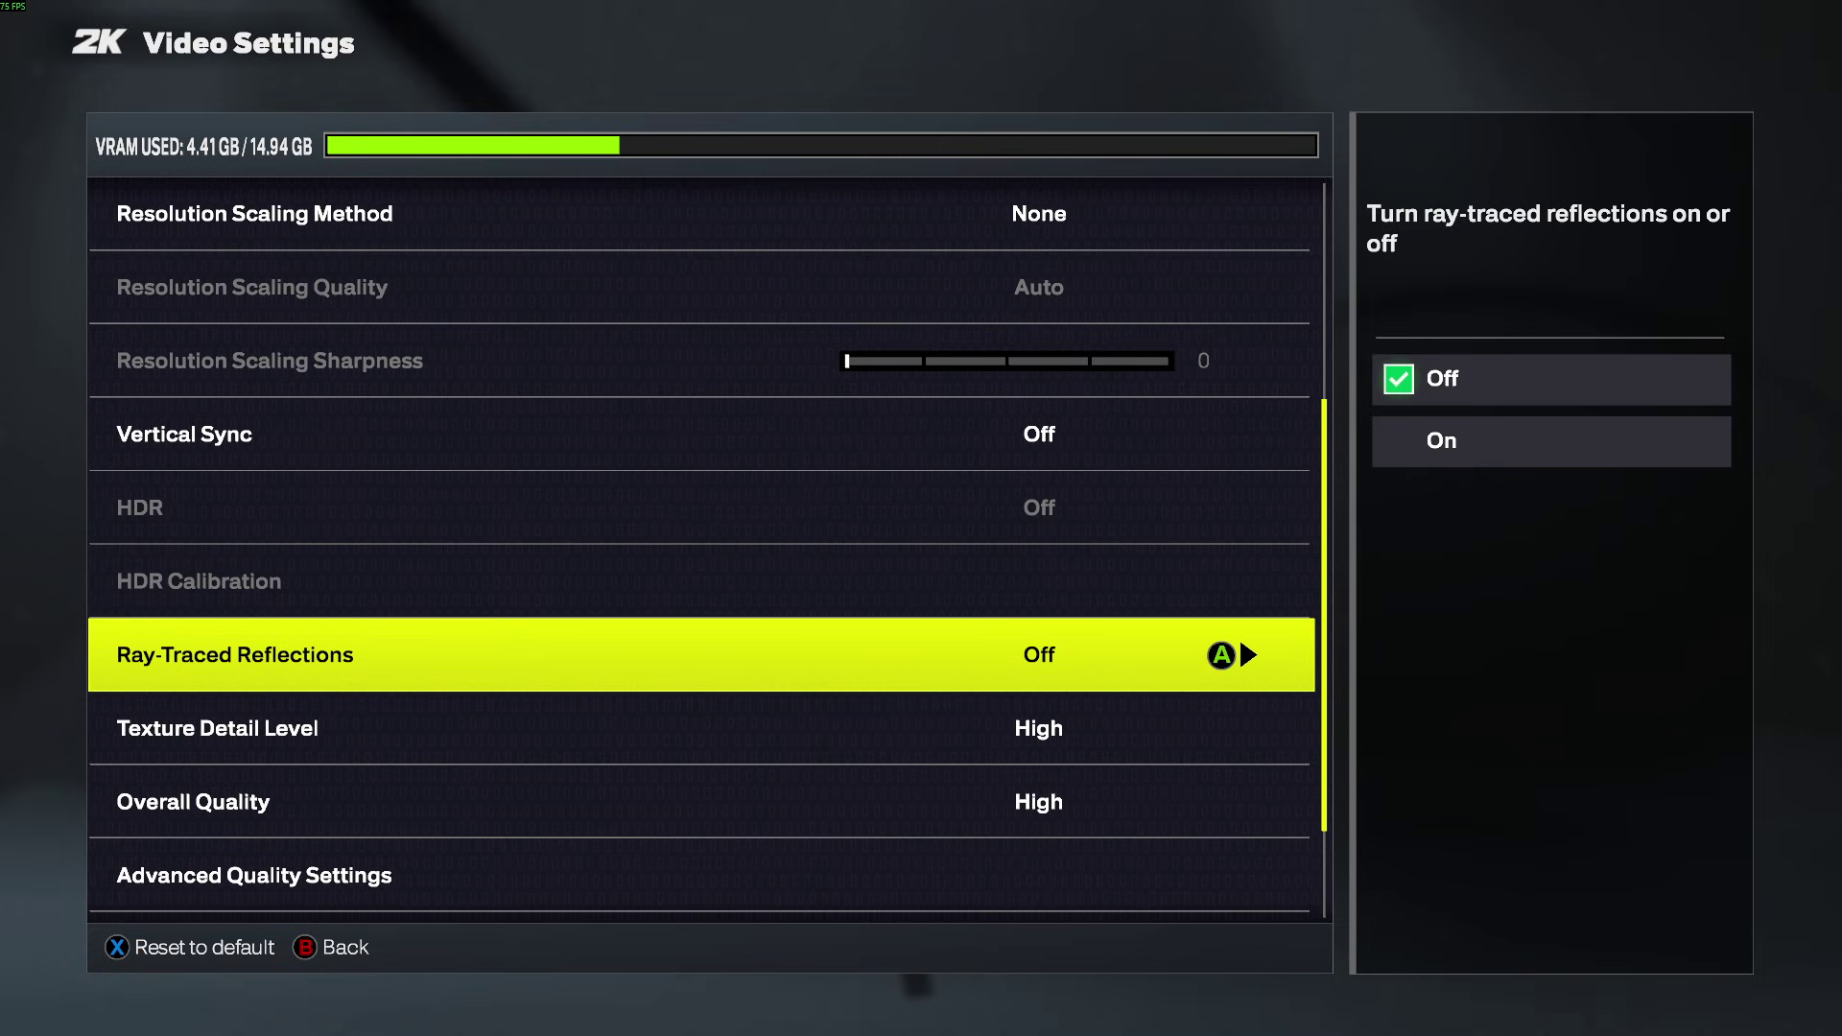
Review neighbouring setting descriptions and move down to Texture Detail Level, left at High
key("Up")
key("Down")
key("Down")
key("Up")
key("Up")
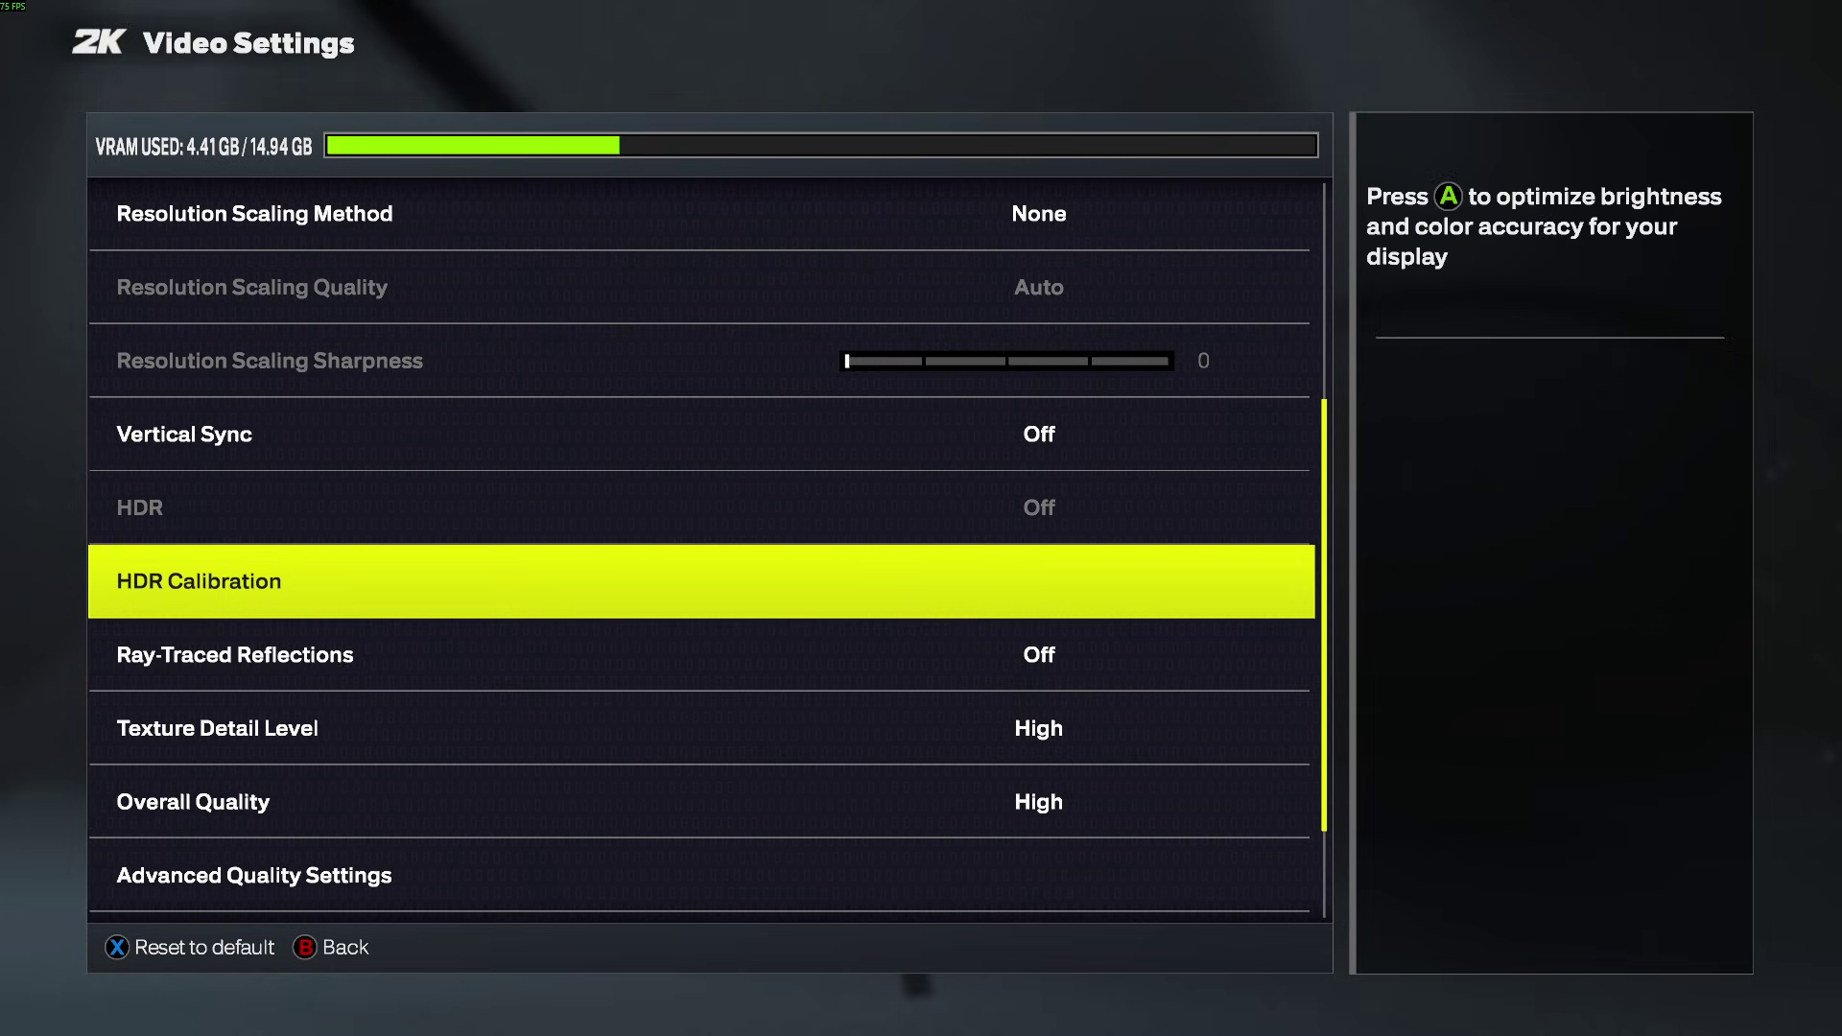
key("Down")
key("Down")
key("Up")
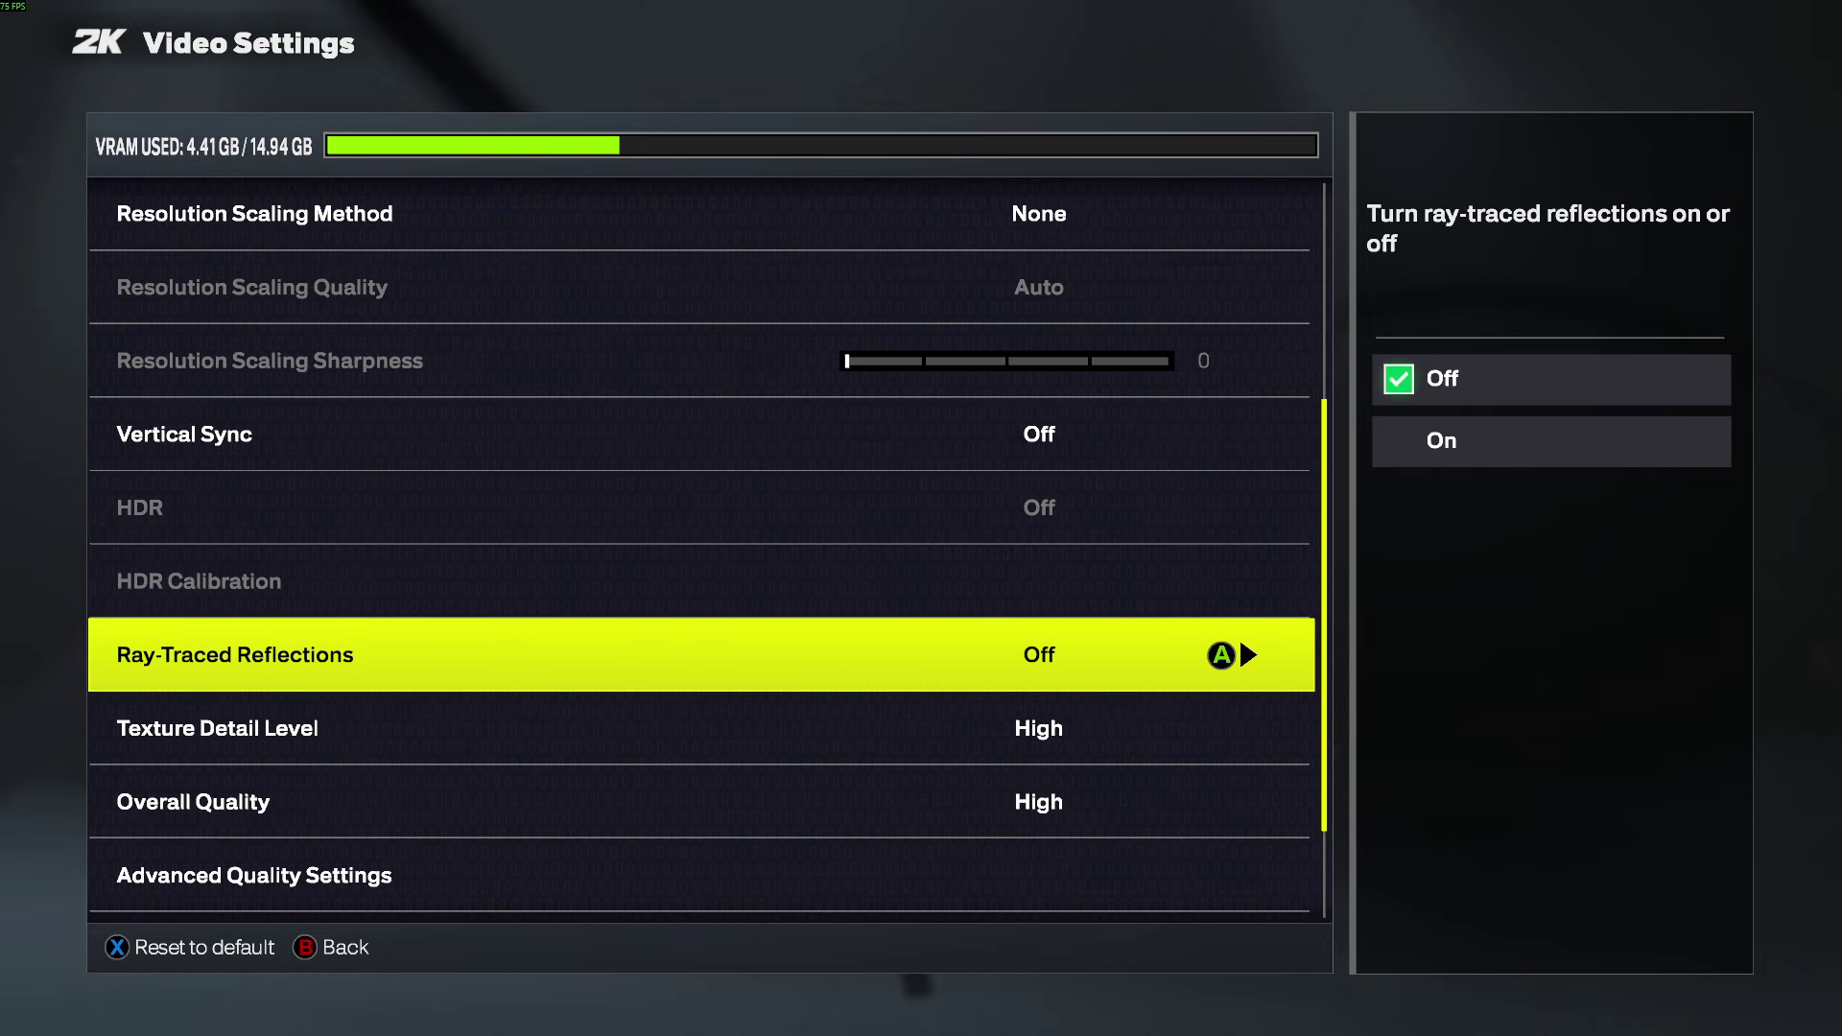
key("Down")
key("Down")
key("Up")
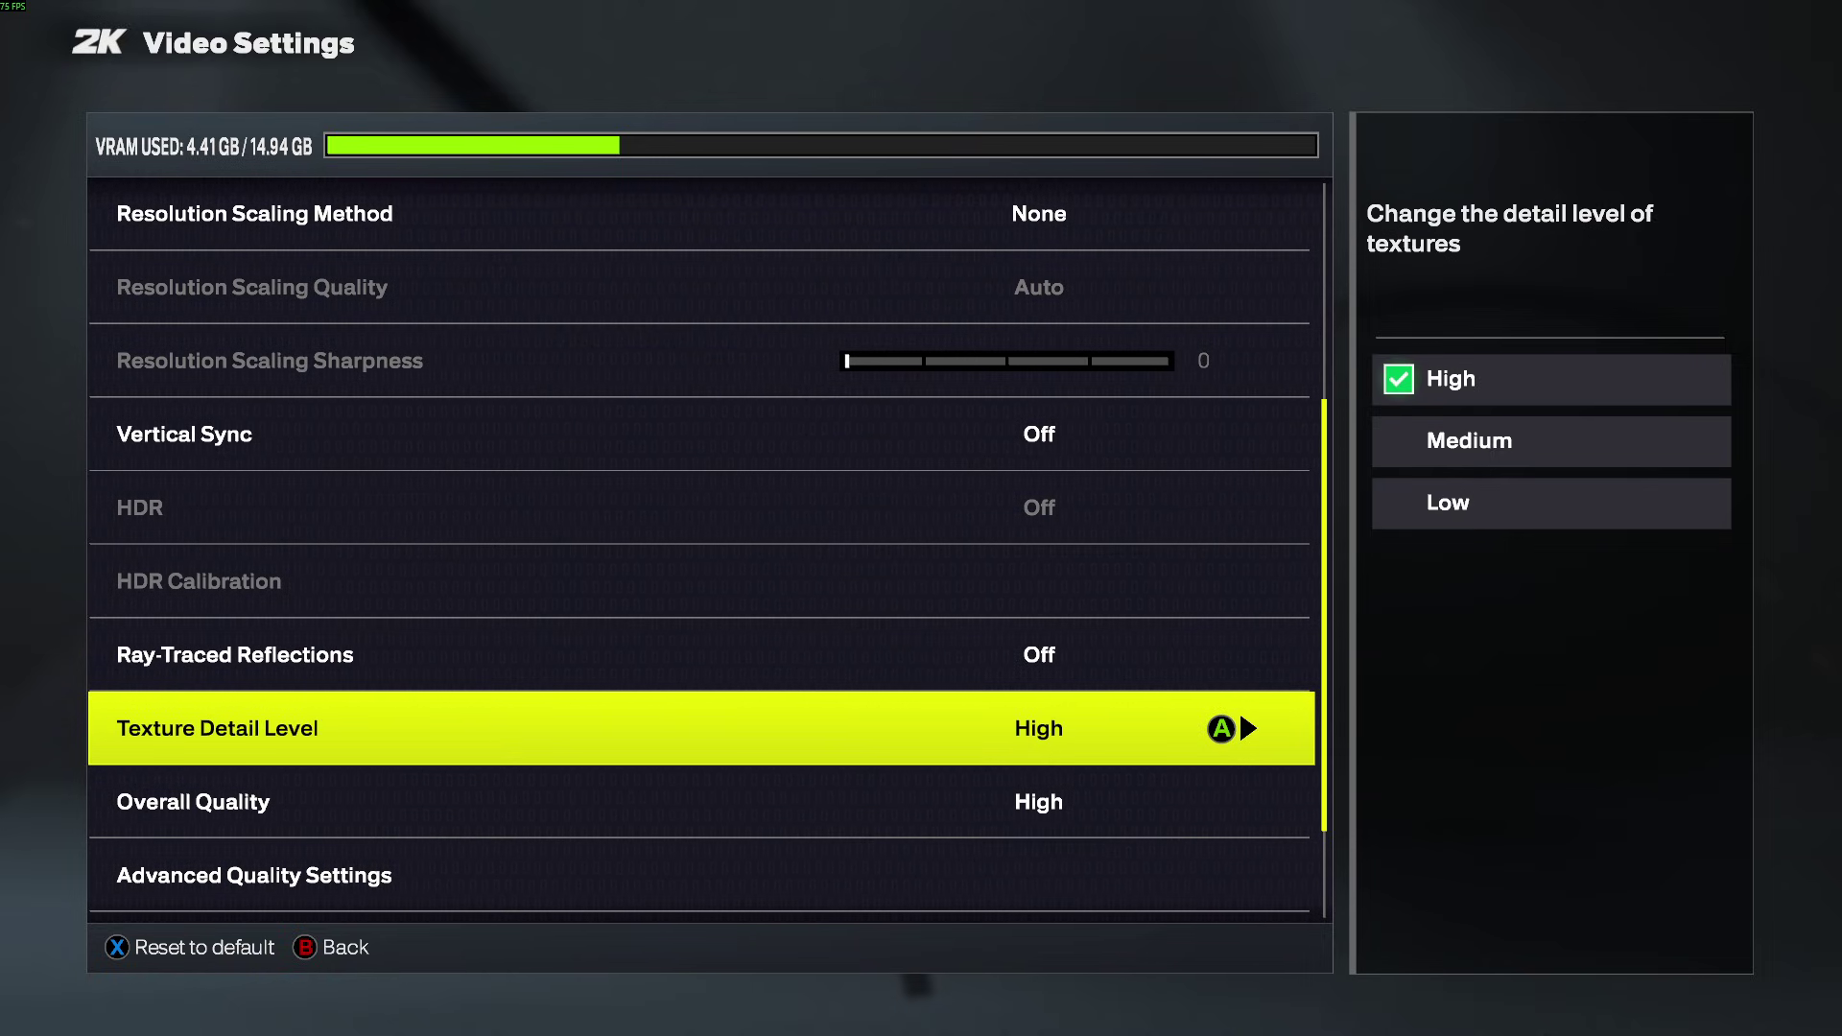
key("Return")
key("Down")
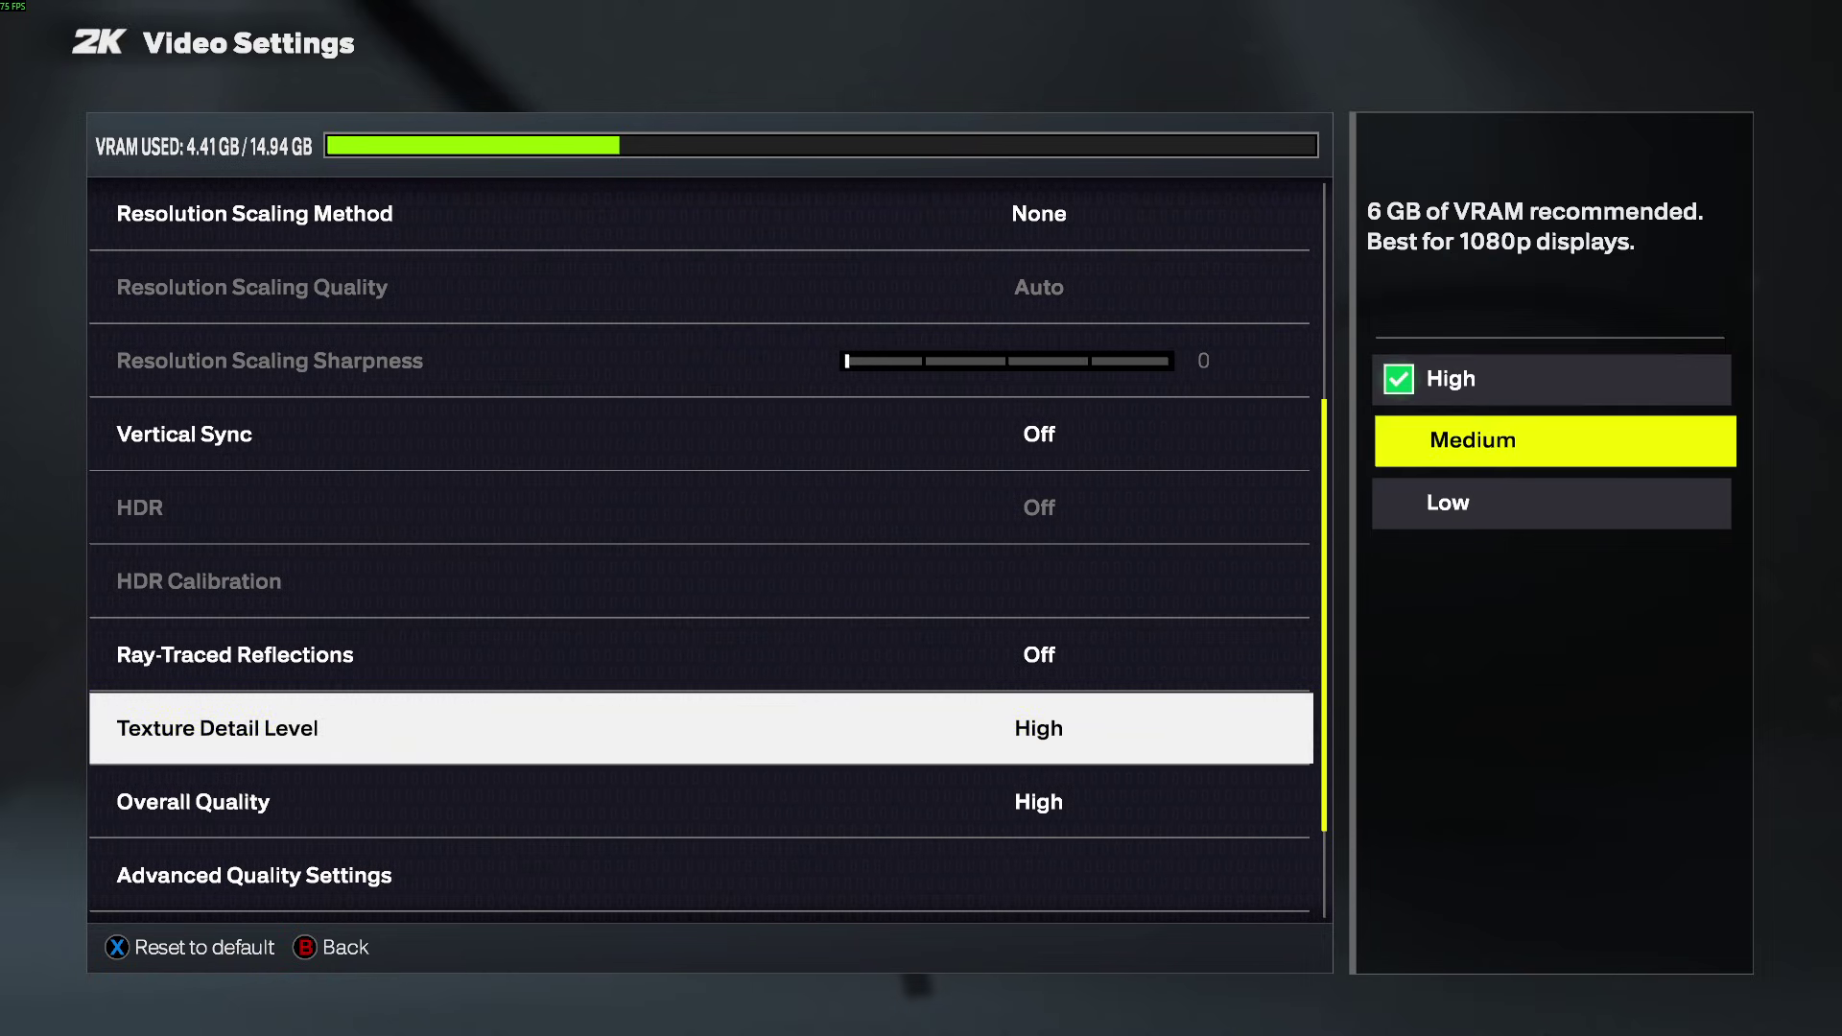
key("Up")
key("Up")
key("Up")
key("Up")
key("Down")
key("Up")
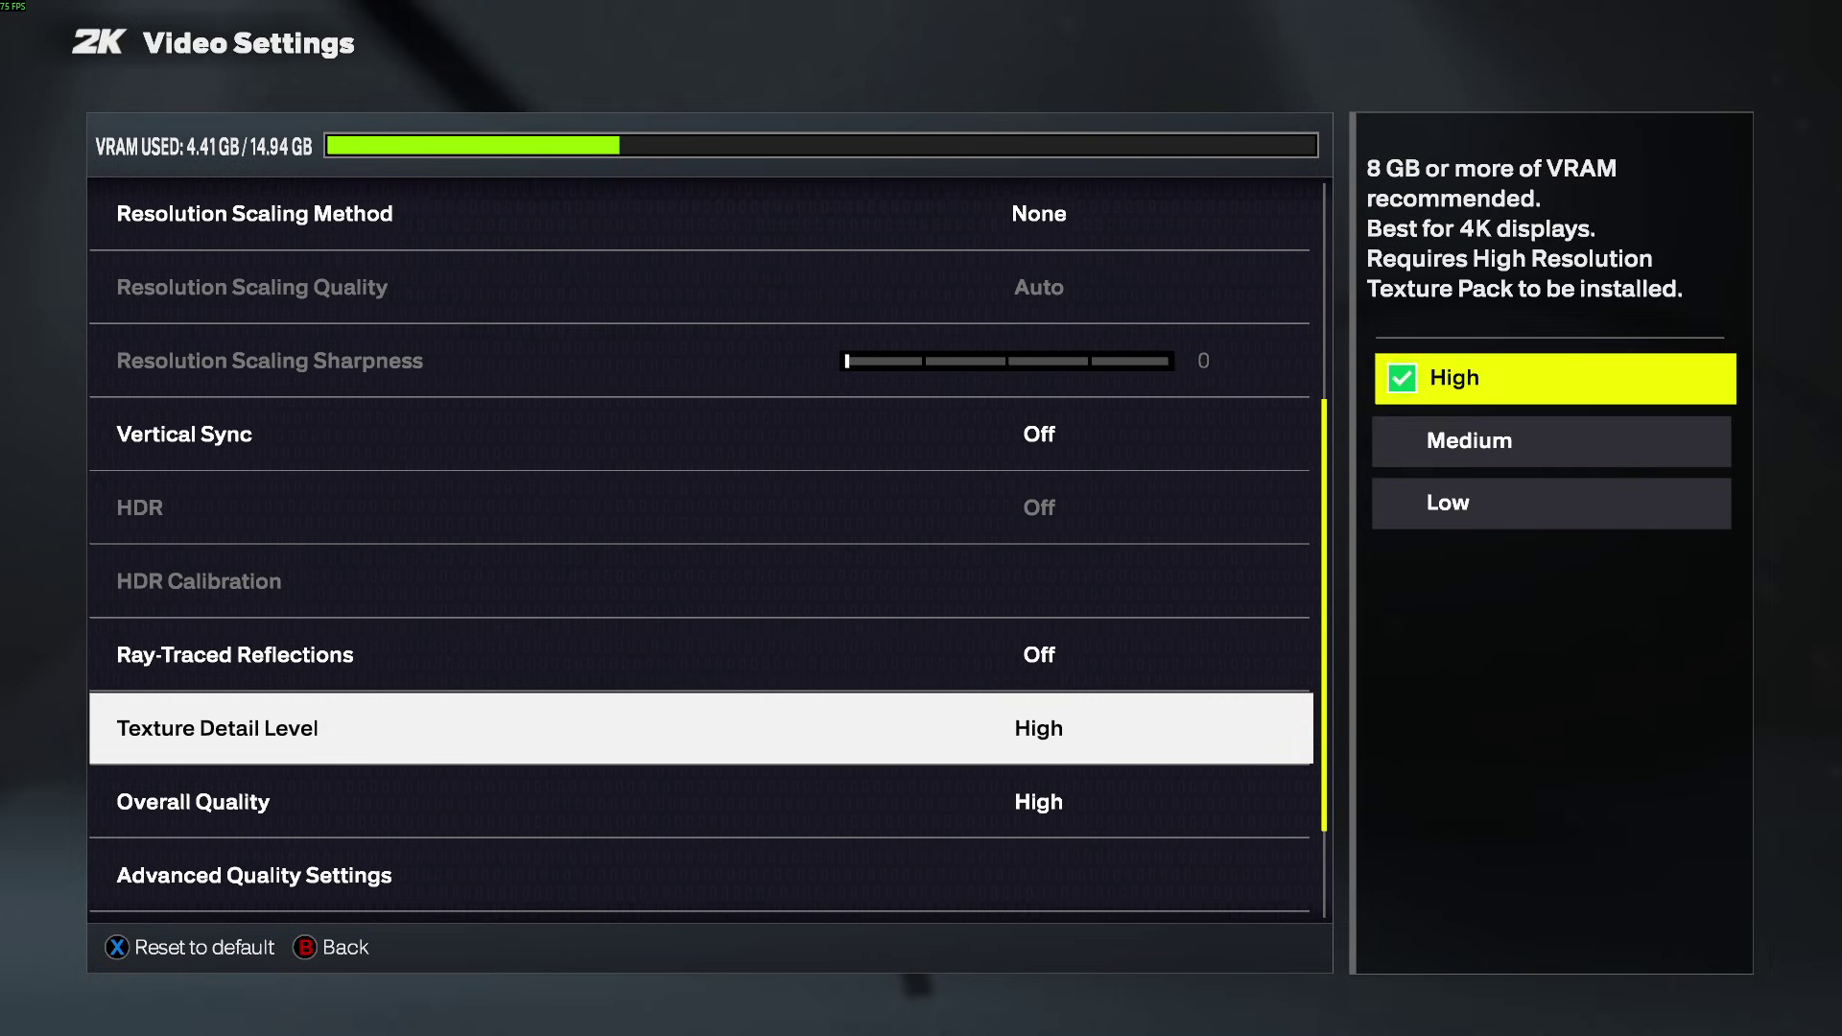
key("Return")
key("Return")
key("Down")
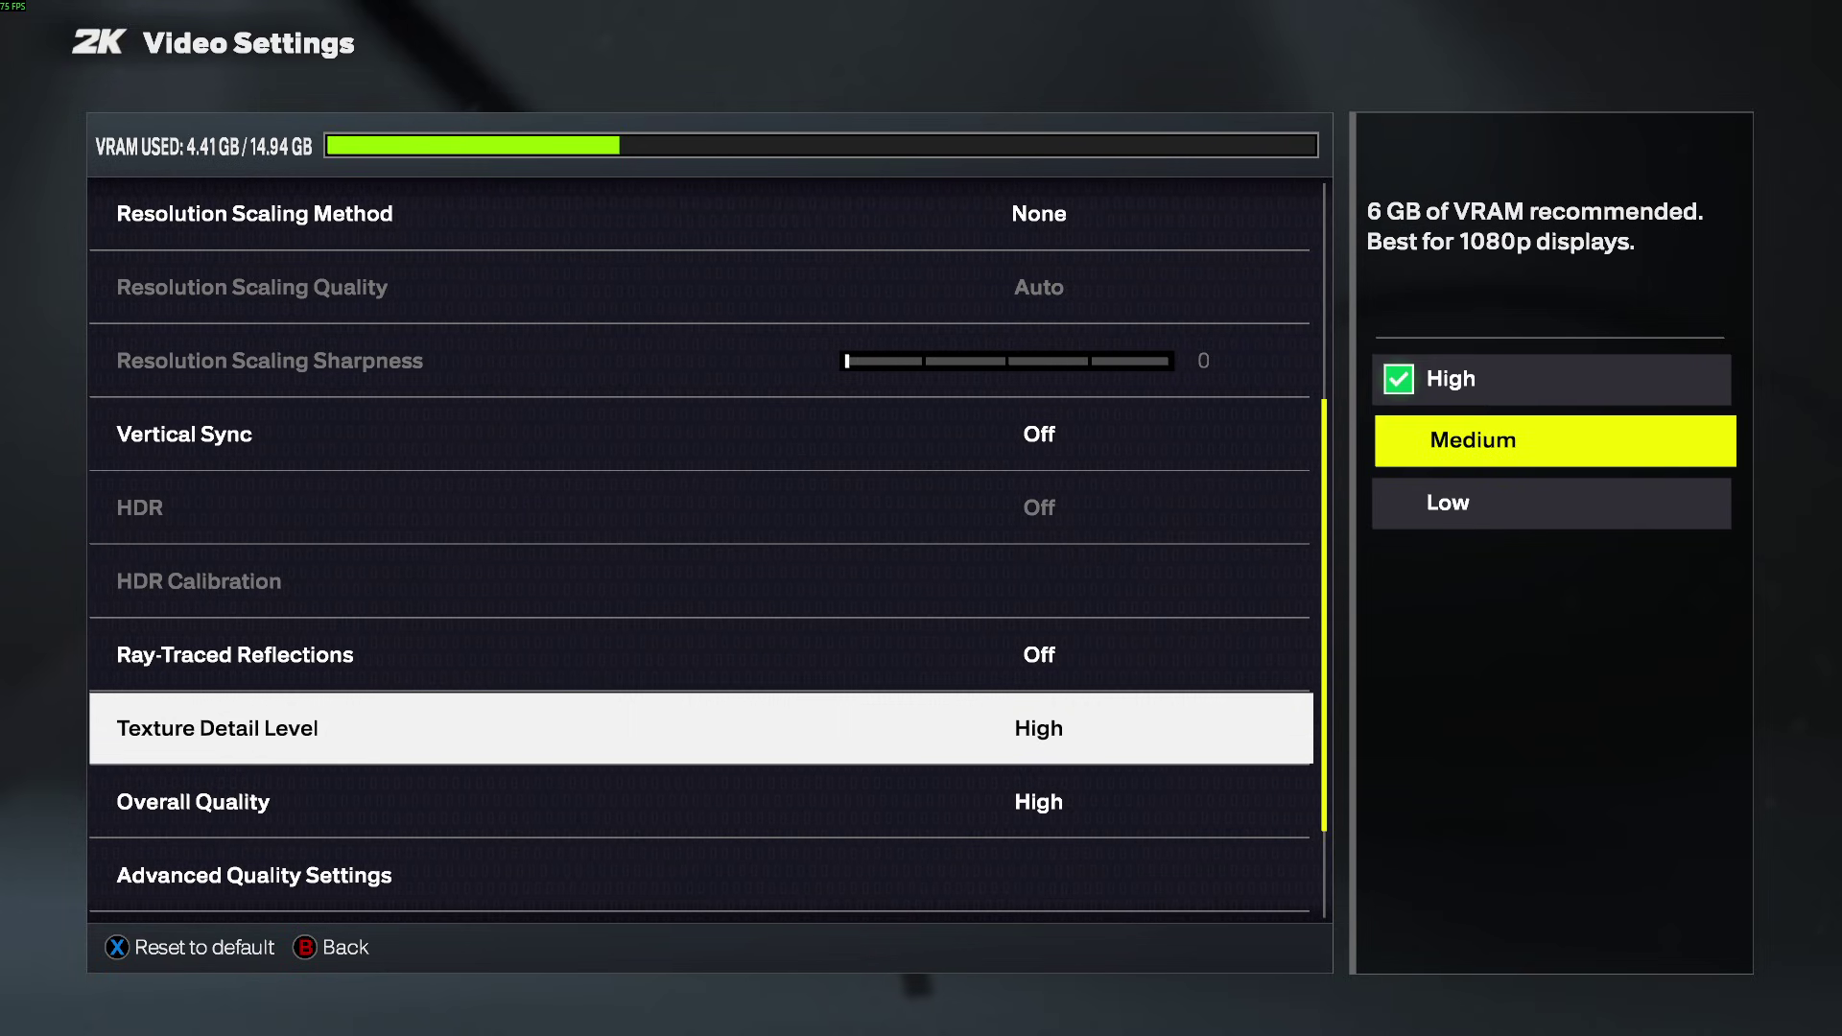
key("Up")
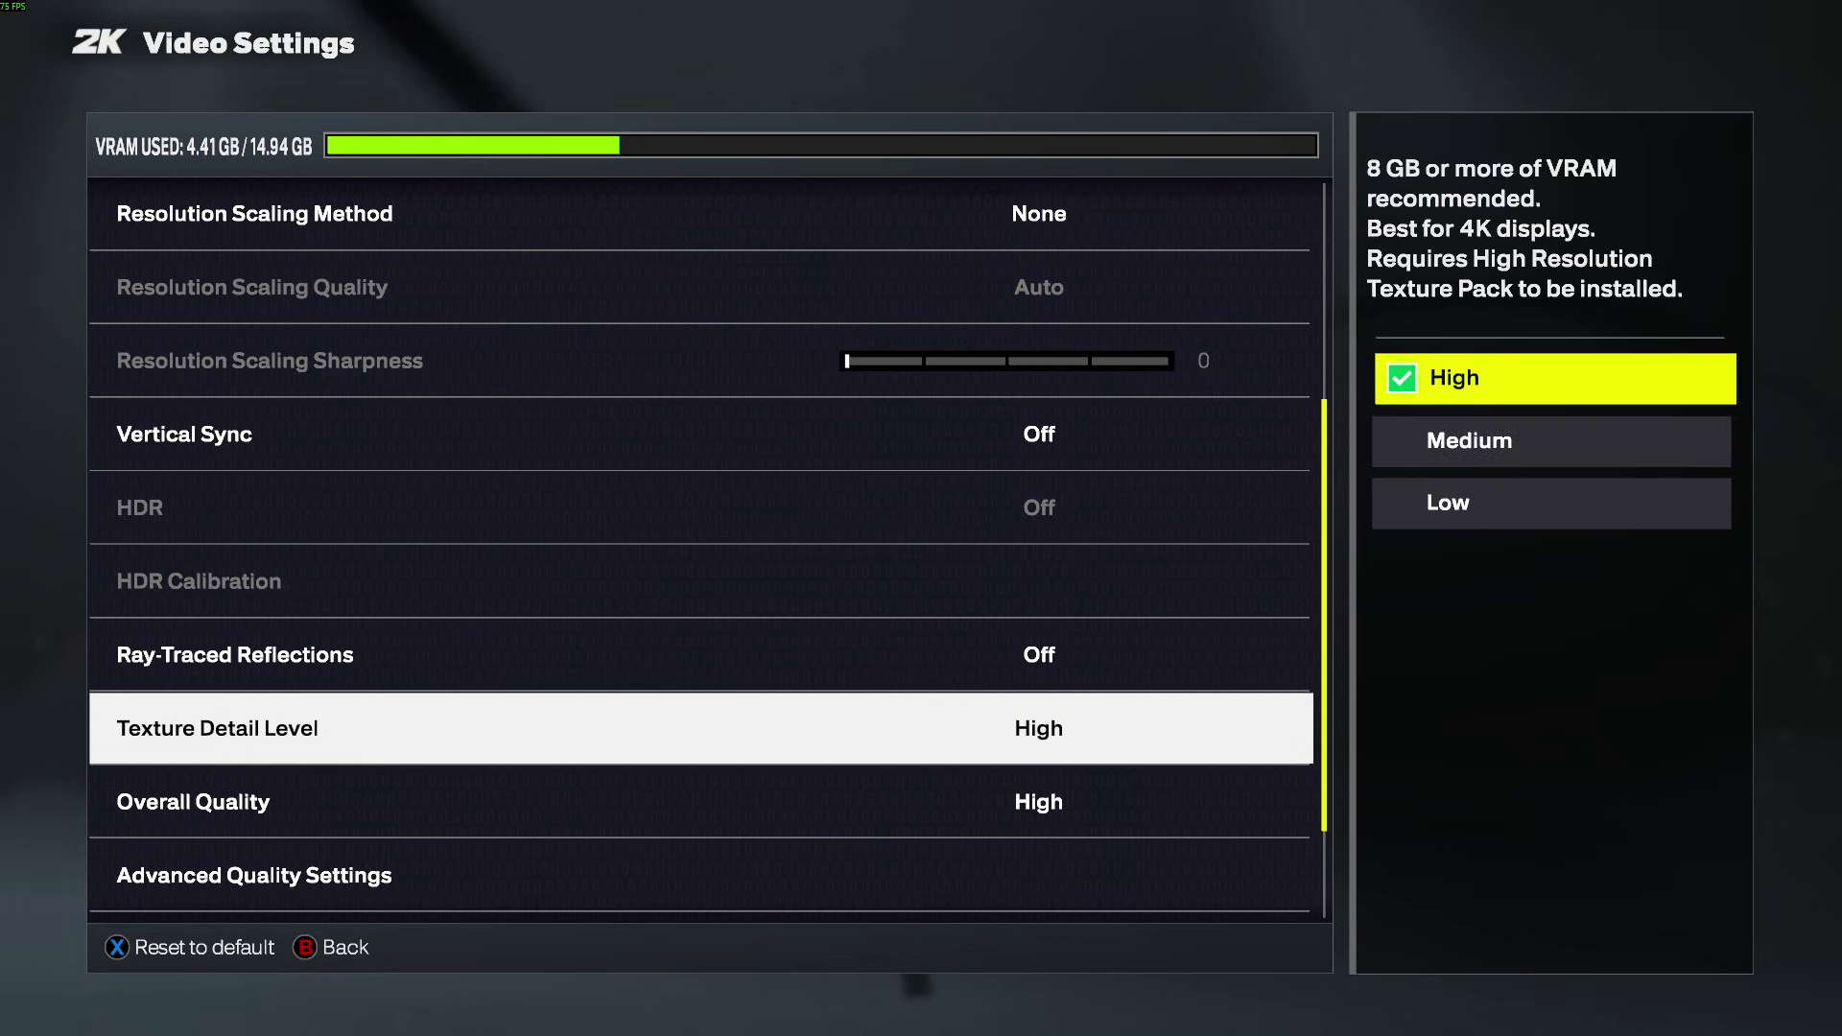
key("Down")
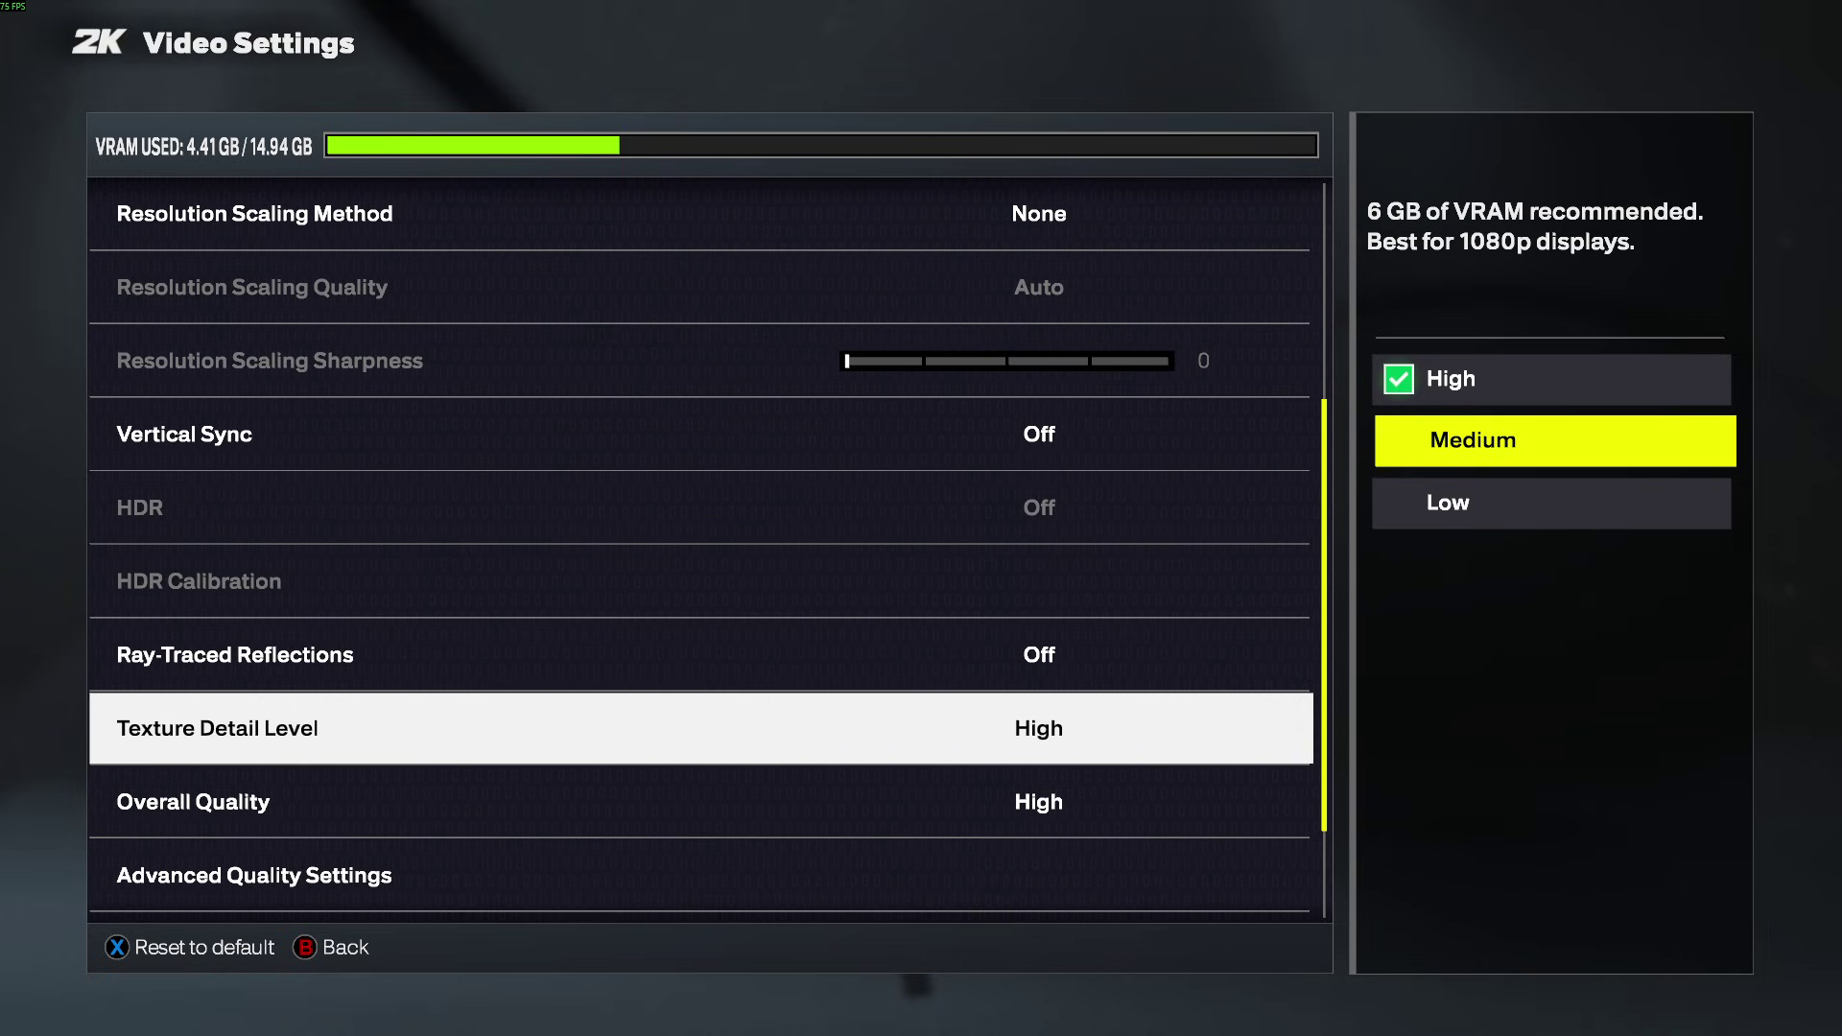
key("Up")
key("Down")
key("Up")
key("Down")
key("Up")
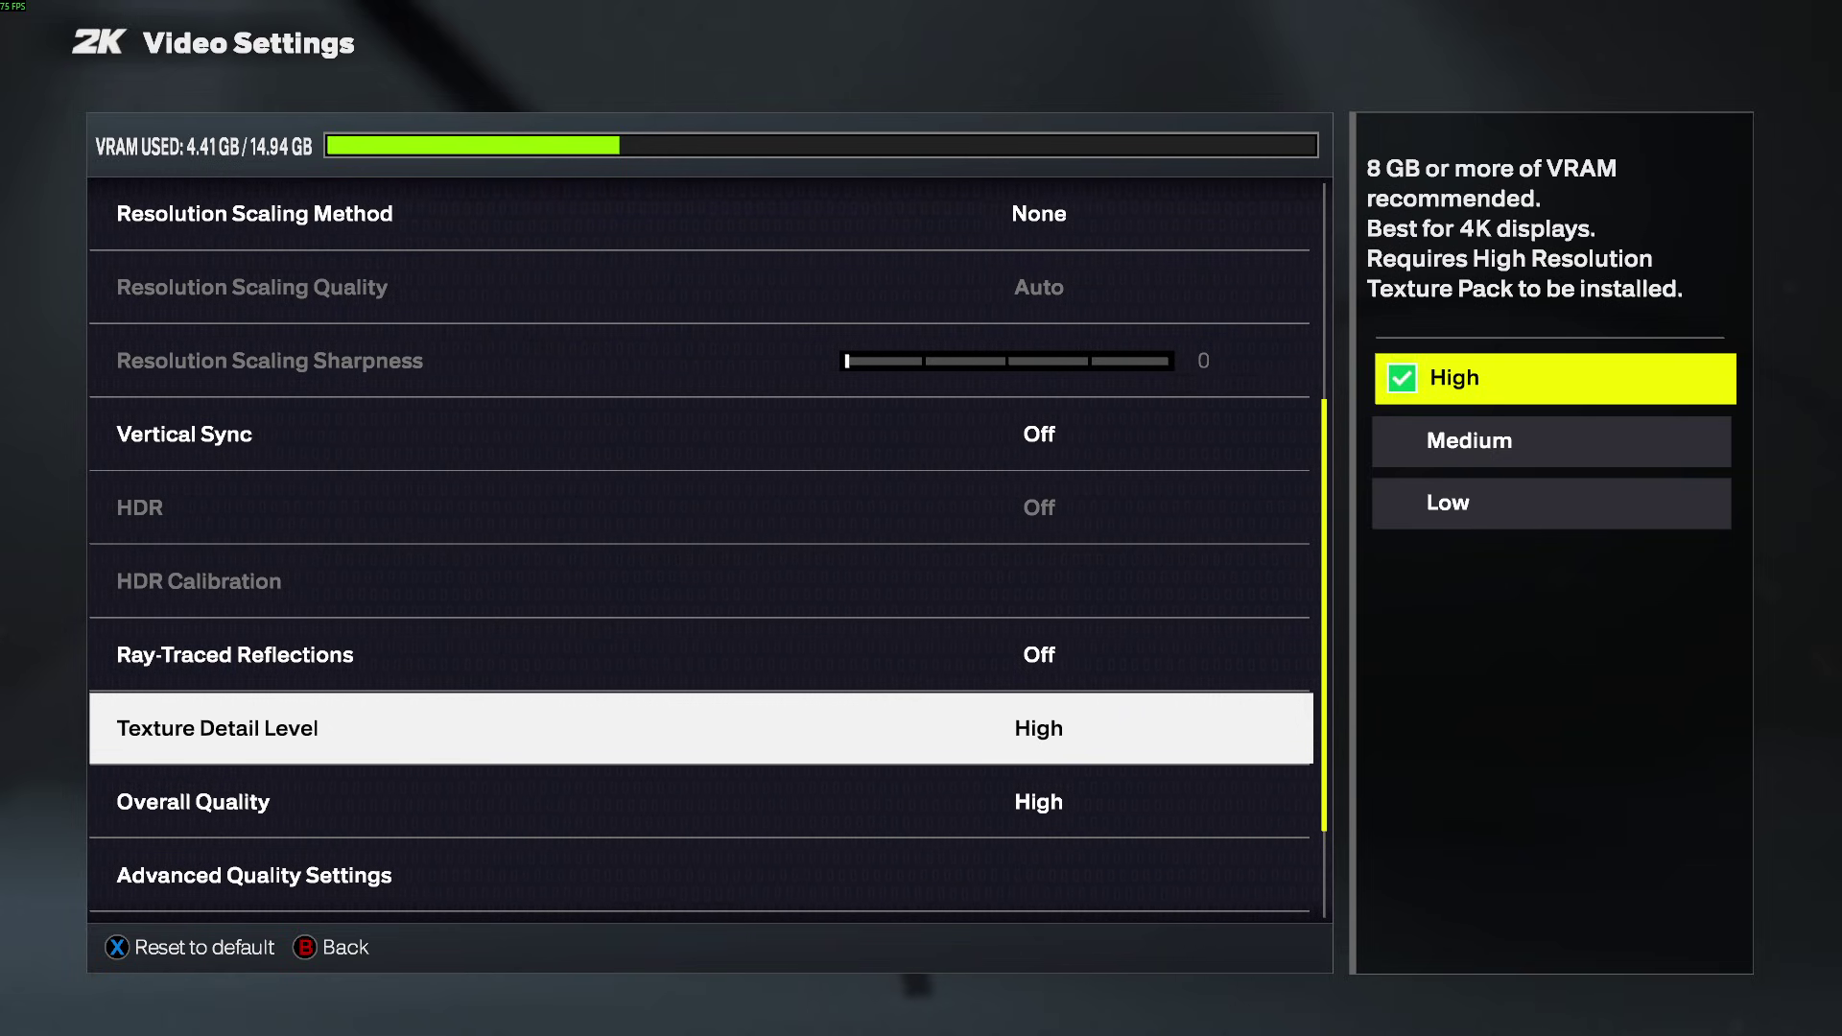
key("Down")
key("Up")
key("Return")
key("Down")
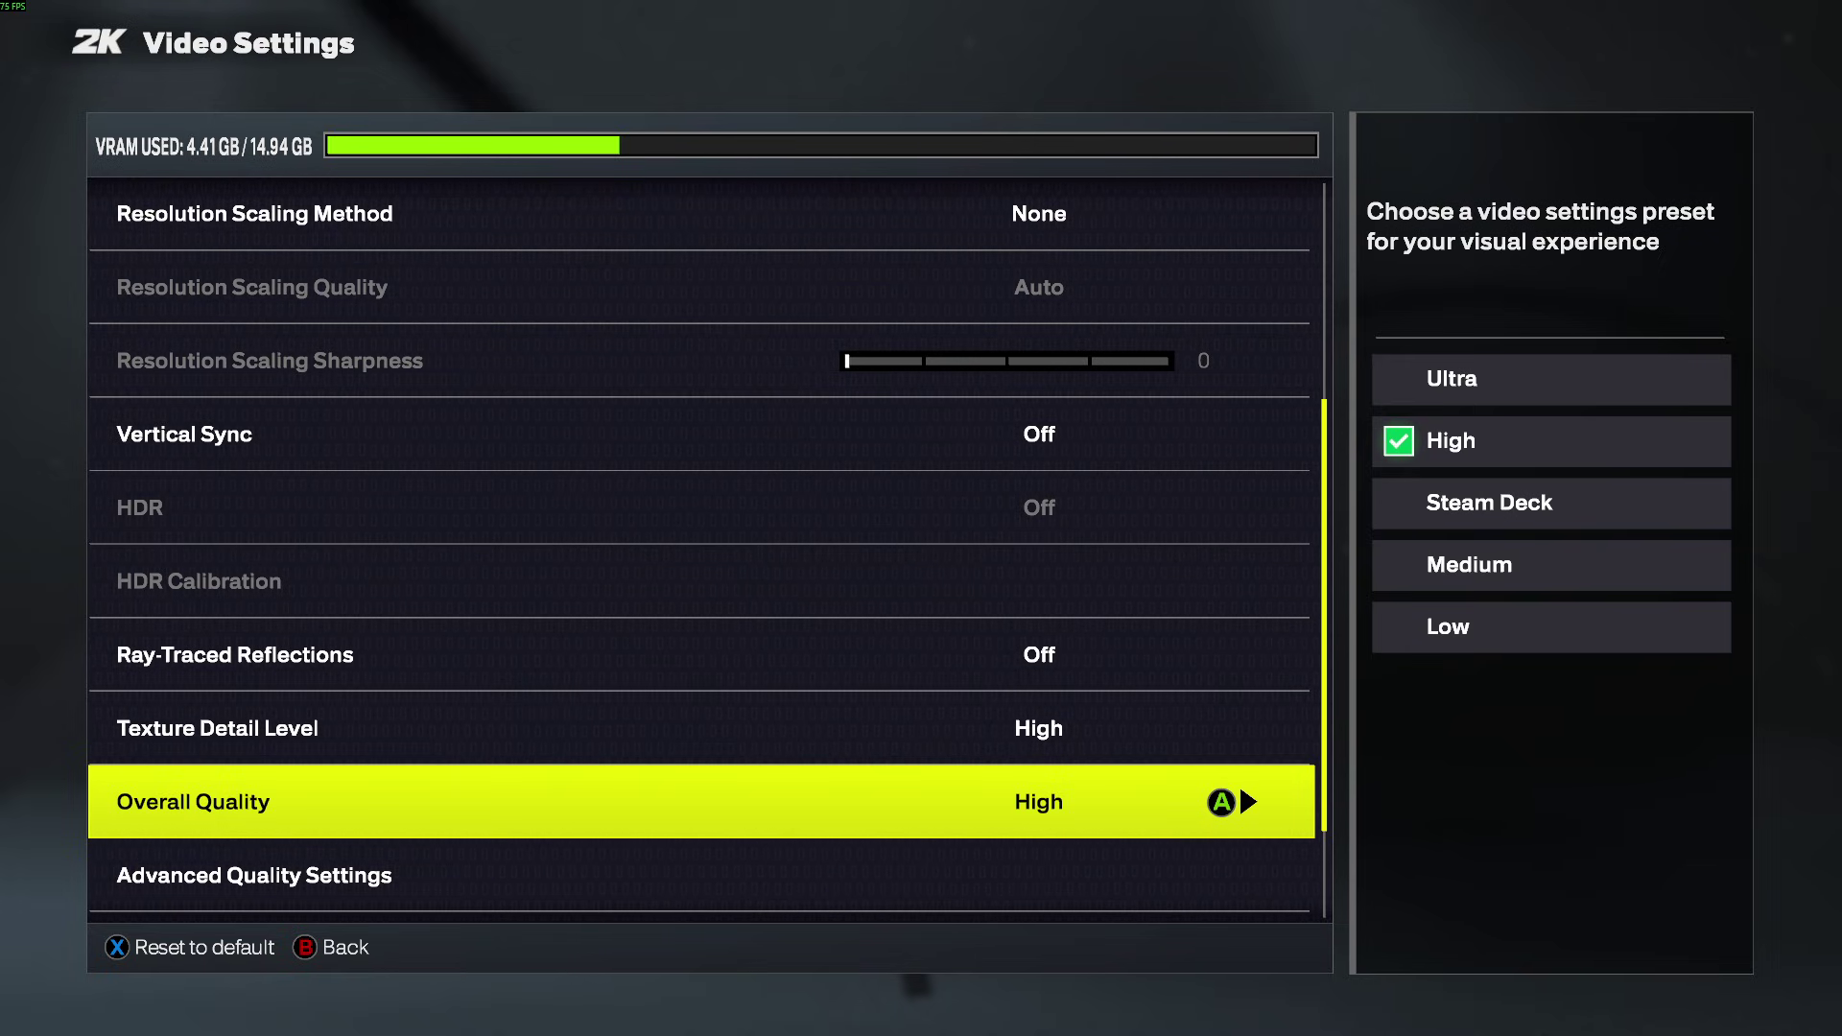
Compare the Ultra and Steam Deck presets but keep High, then move to Advanced Quality Settings
key("Return")
key("Return")
key("Return")
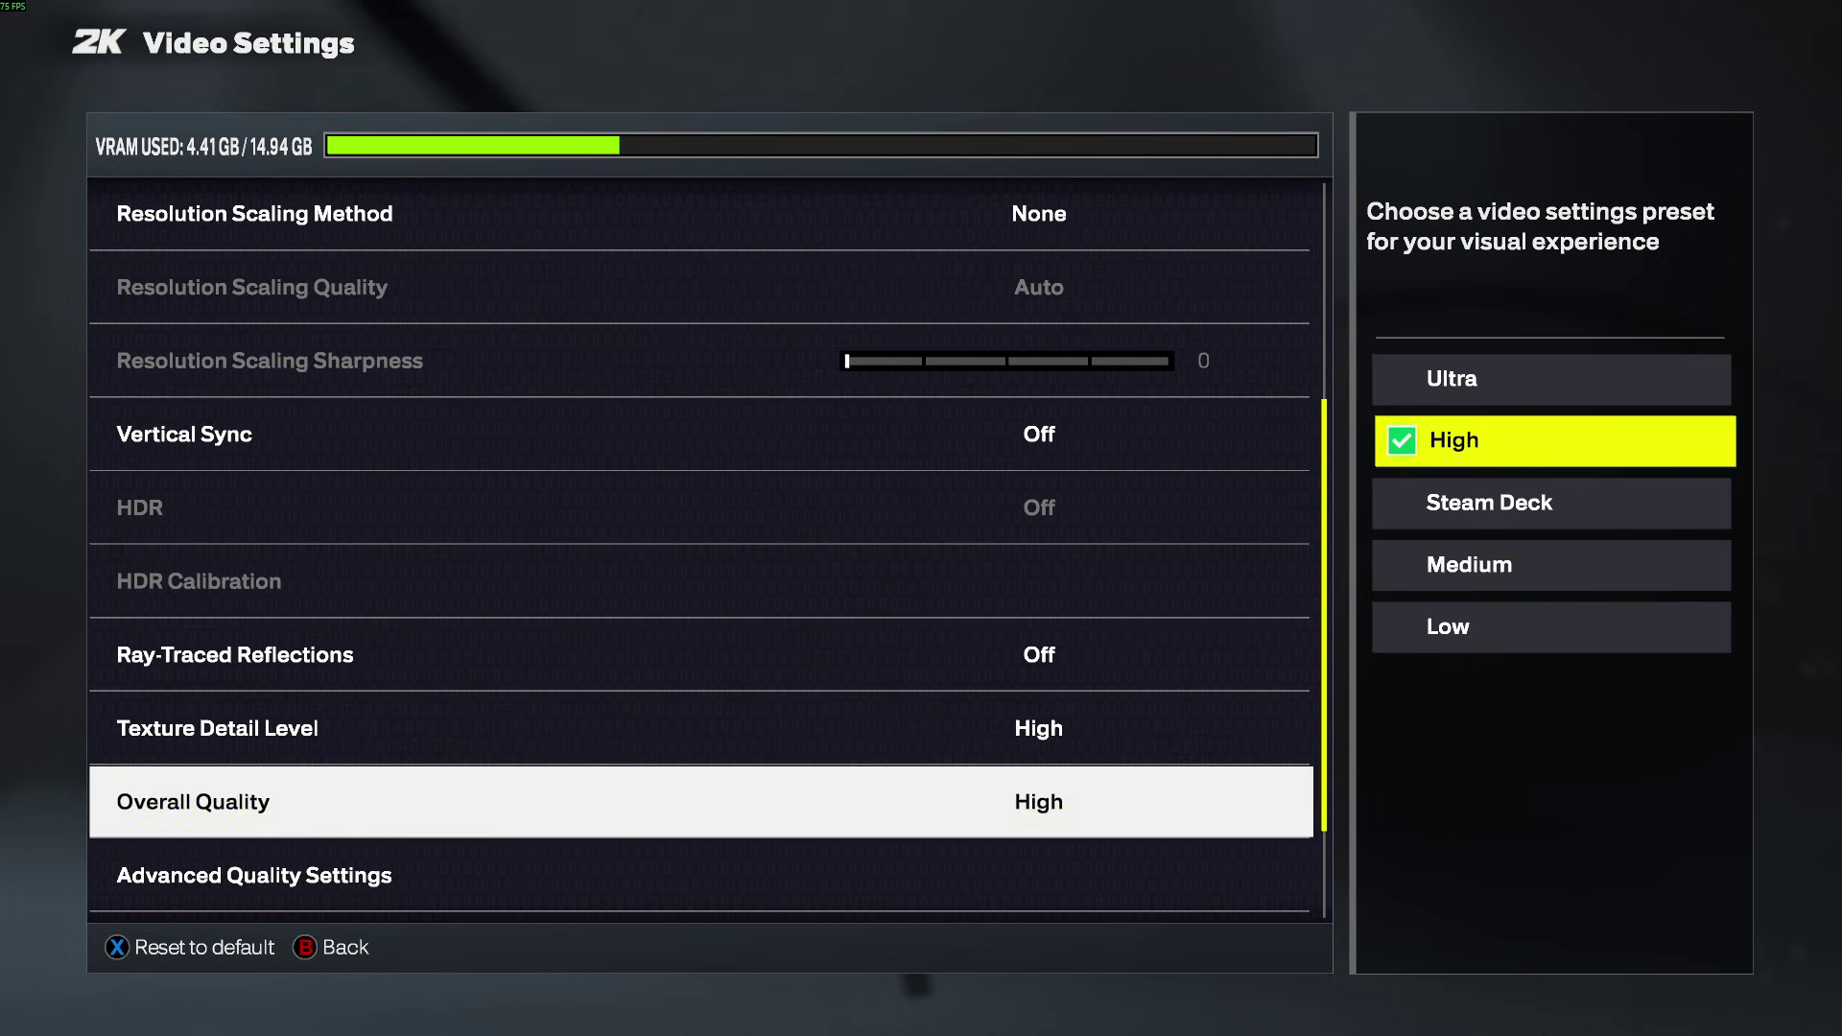
key("Up")
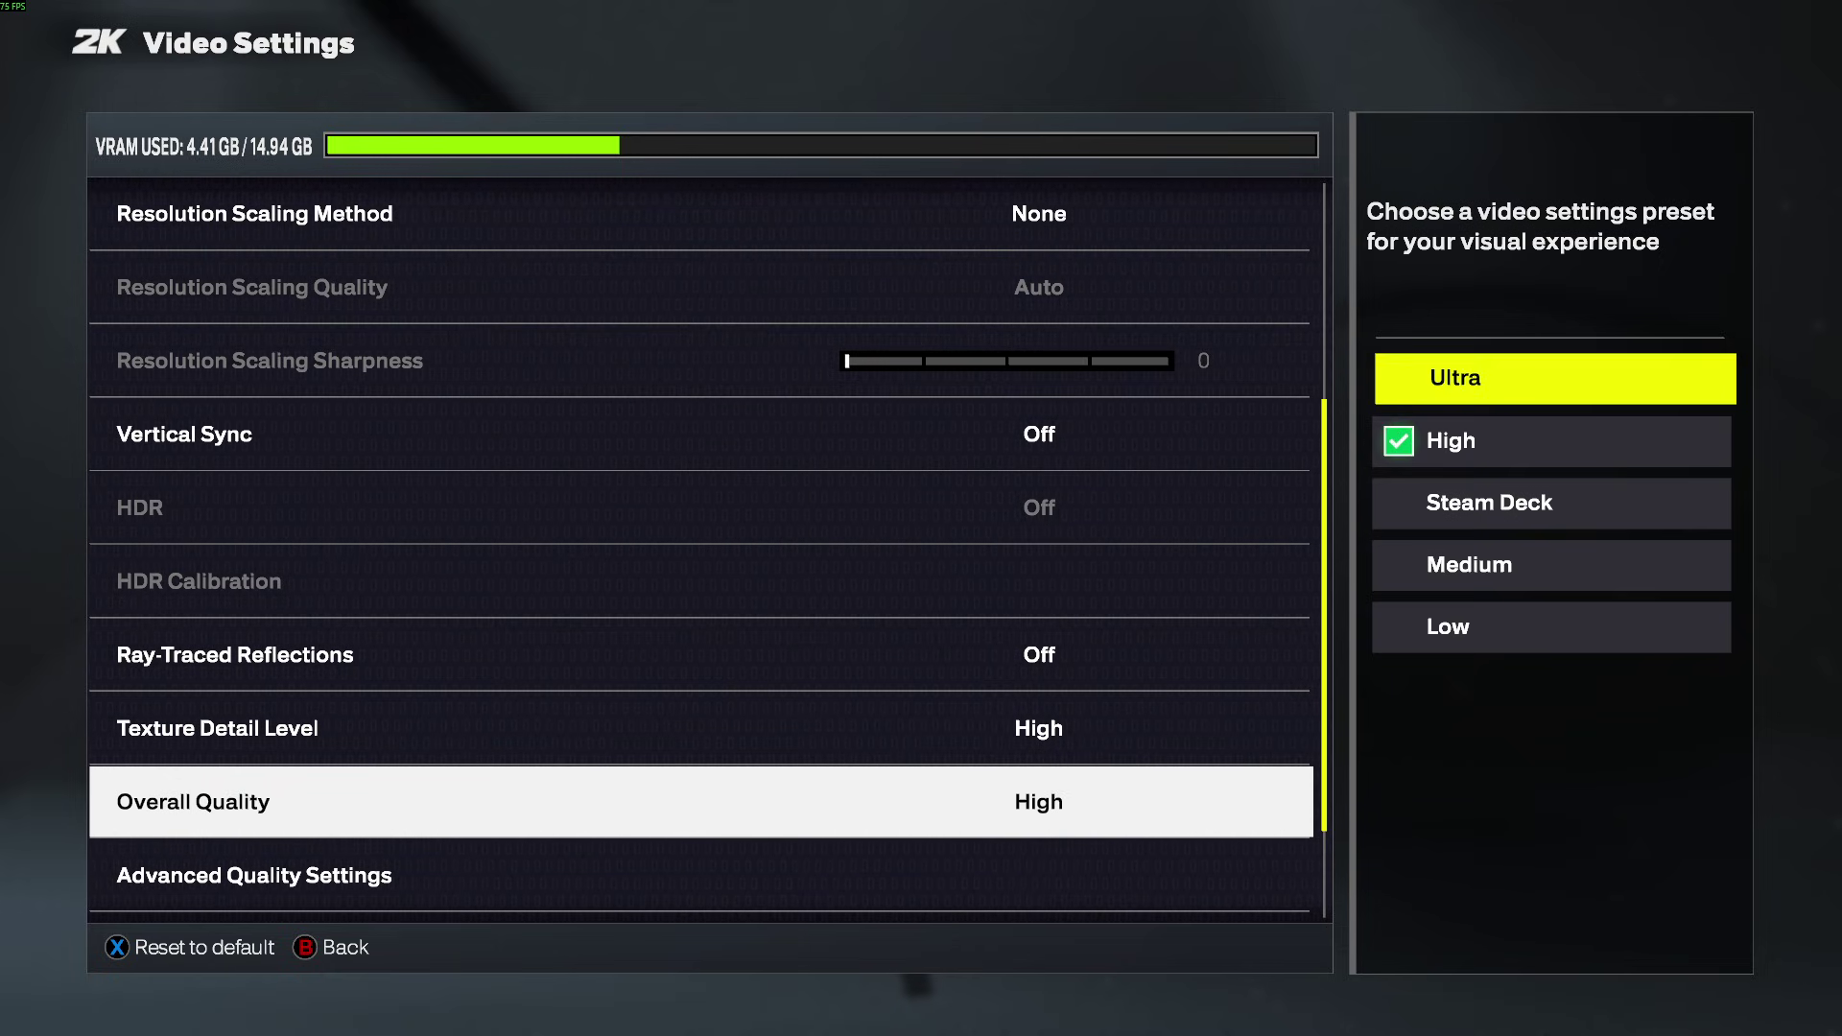
key("Down")
key("Down")
key("Up")
key("Up")
key("Escape")
key("Down")
key("Down")
key("Up")
Enter Advanced Quality Settings and browse shader and shadow detail settings
key("Return")
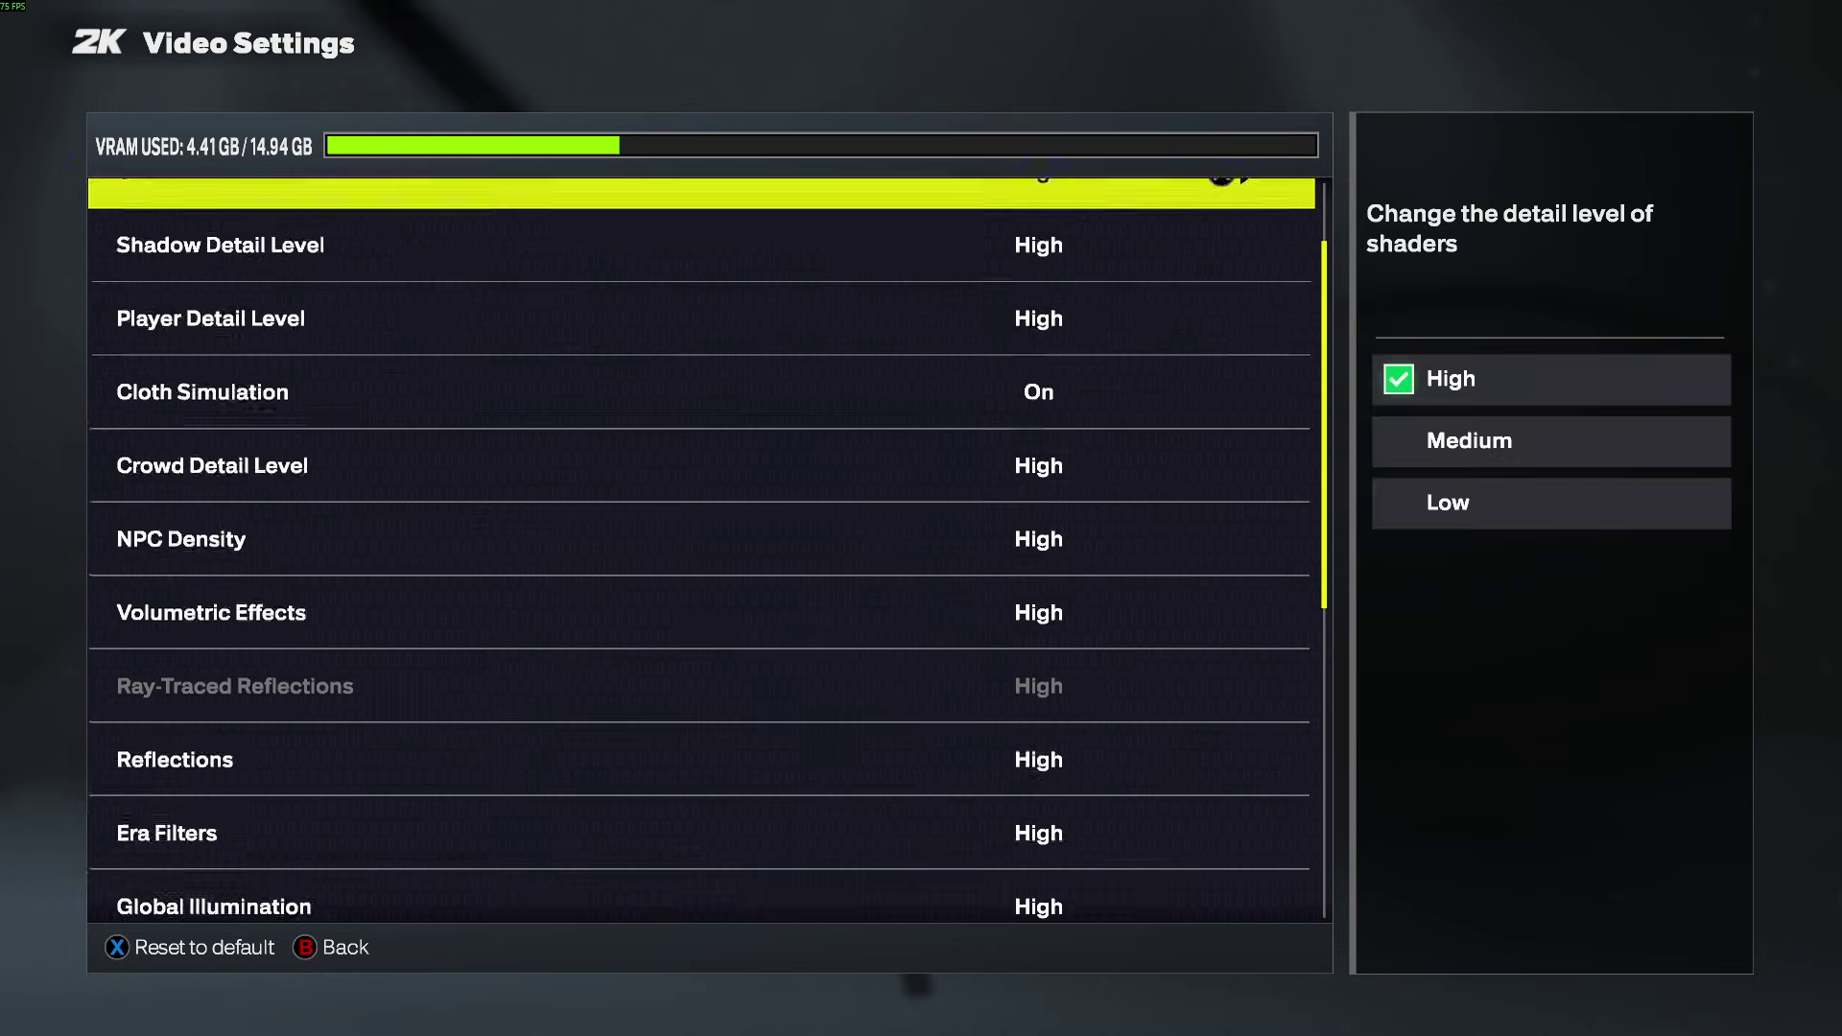
key("Down")
key("Down")
key("Down")
key("Down")
key("Down")
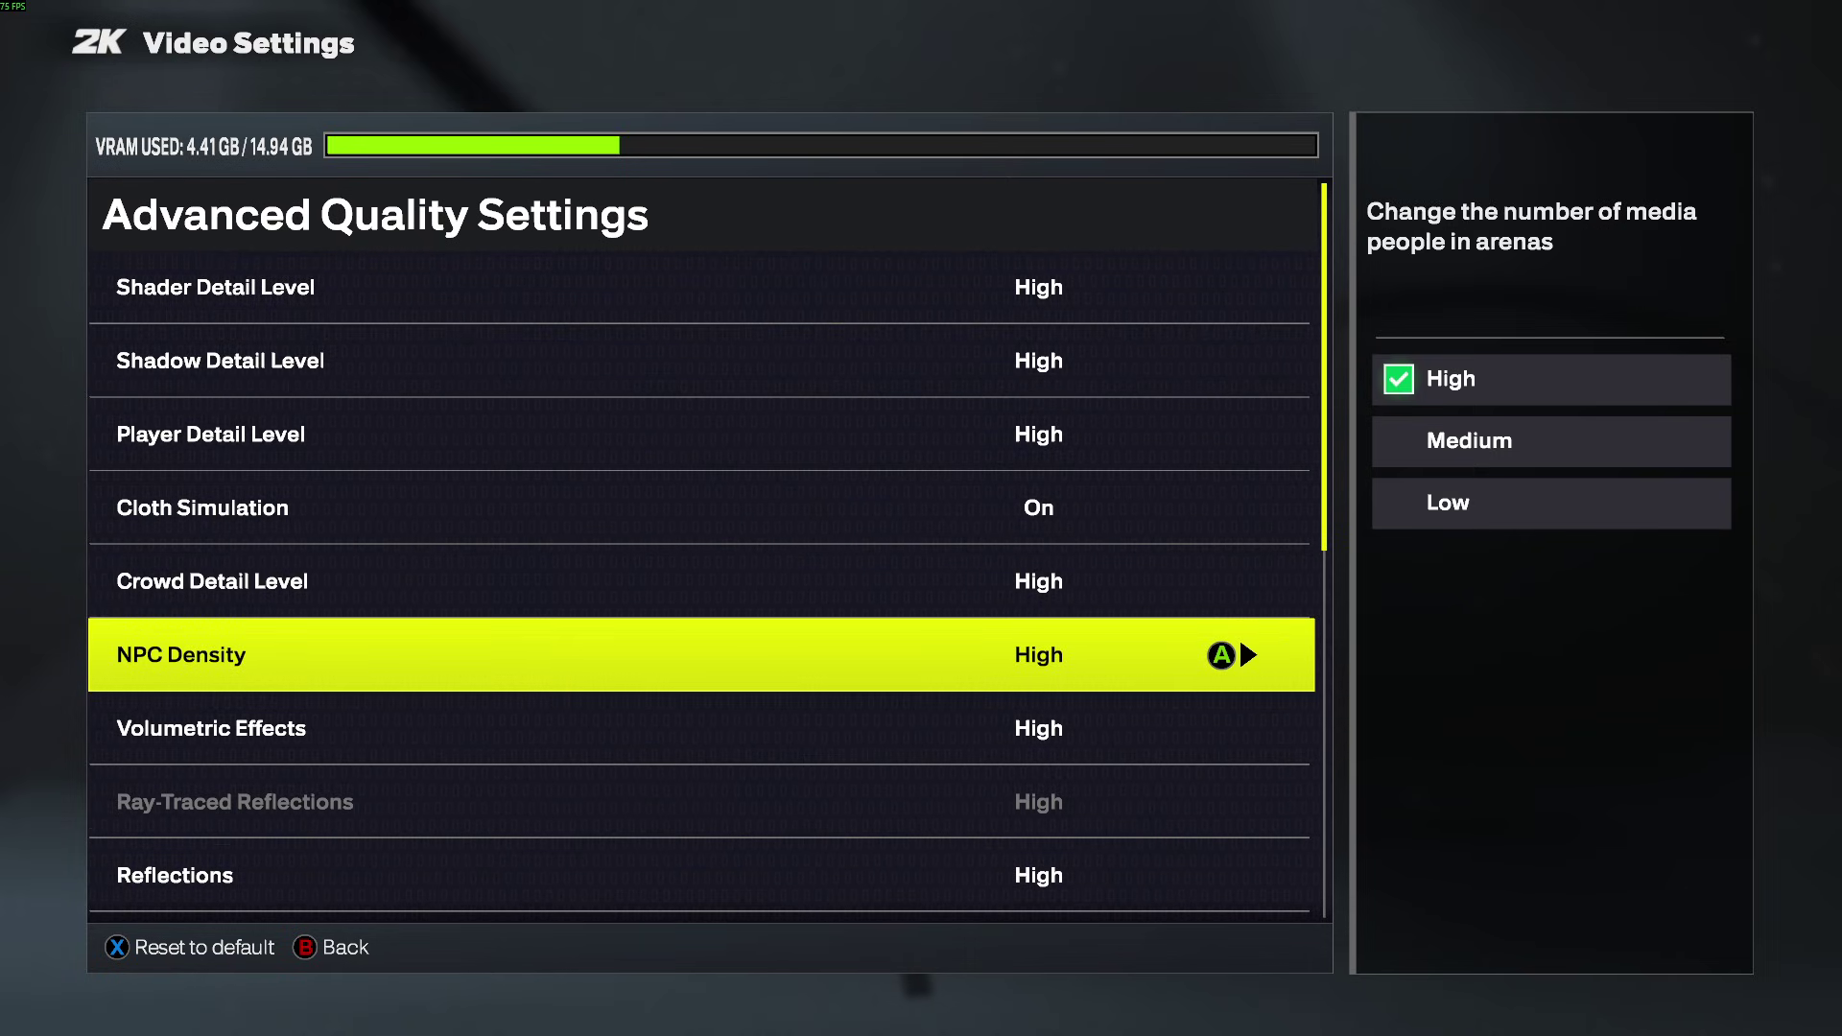
key("Up")
key("Up")
key("Up")
key("Up")
key("Up")
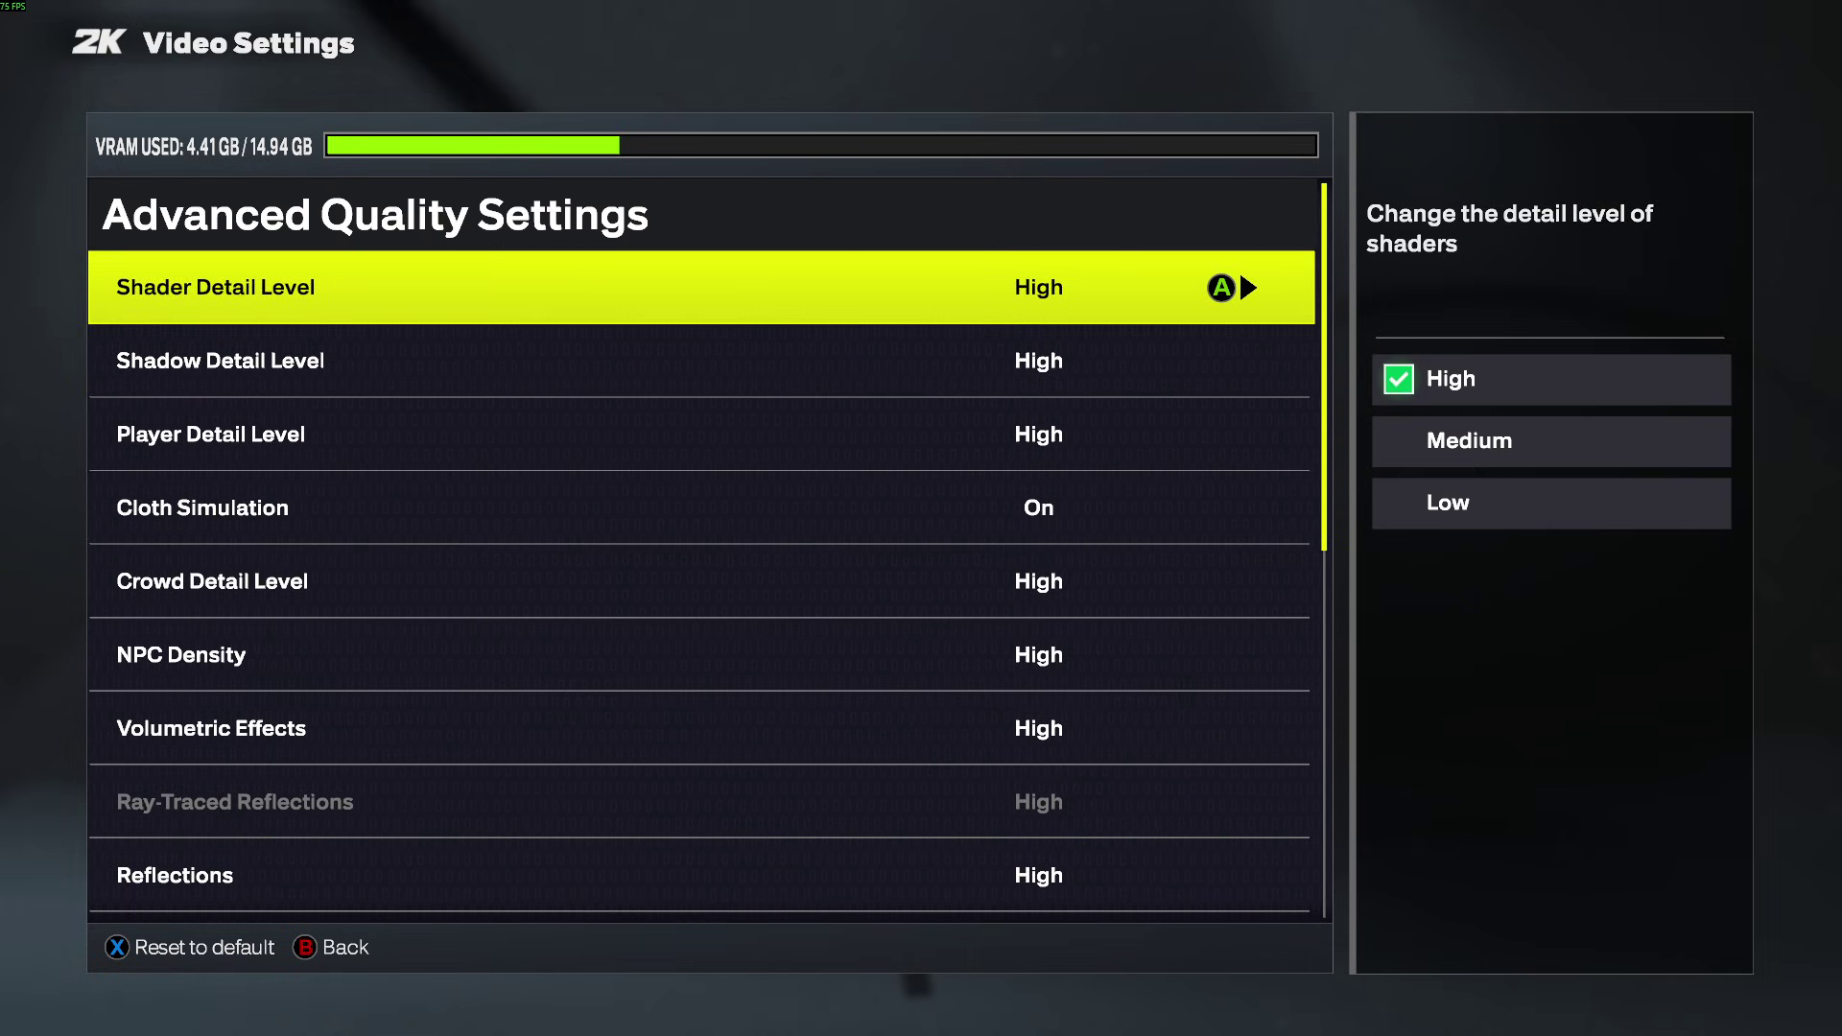
key("Down")
key("Up")
key("Down")
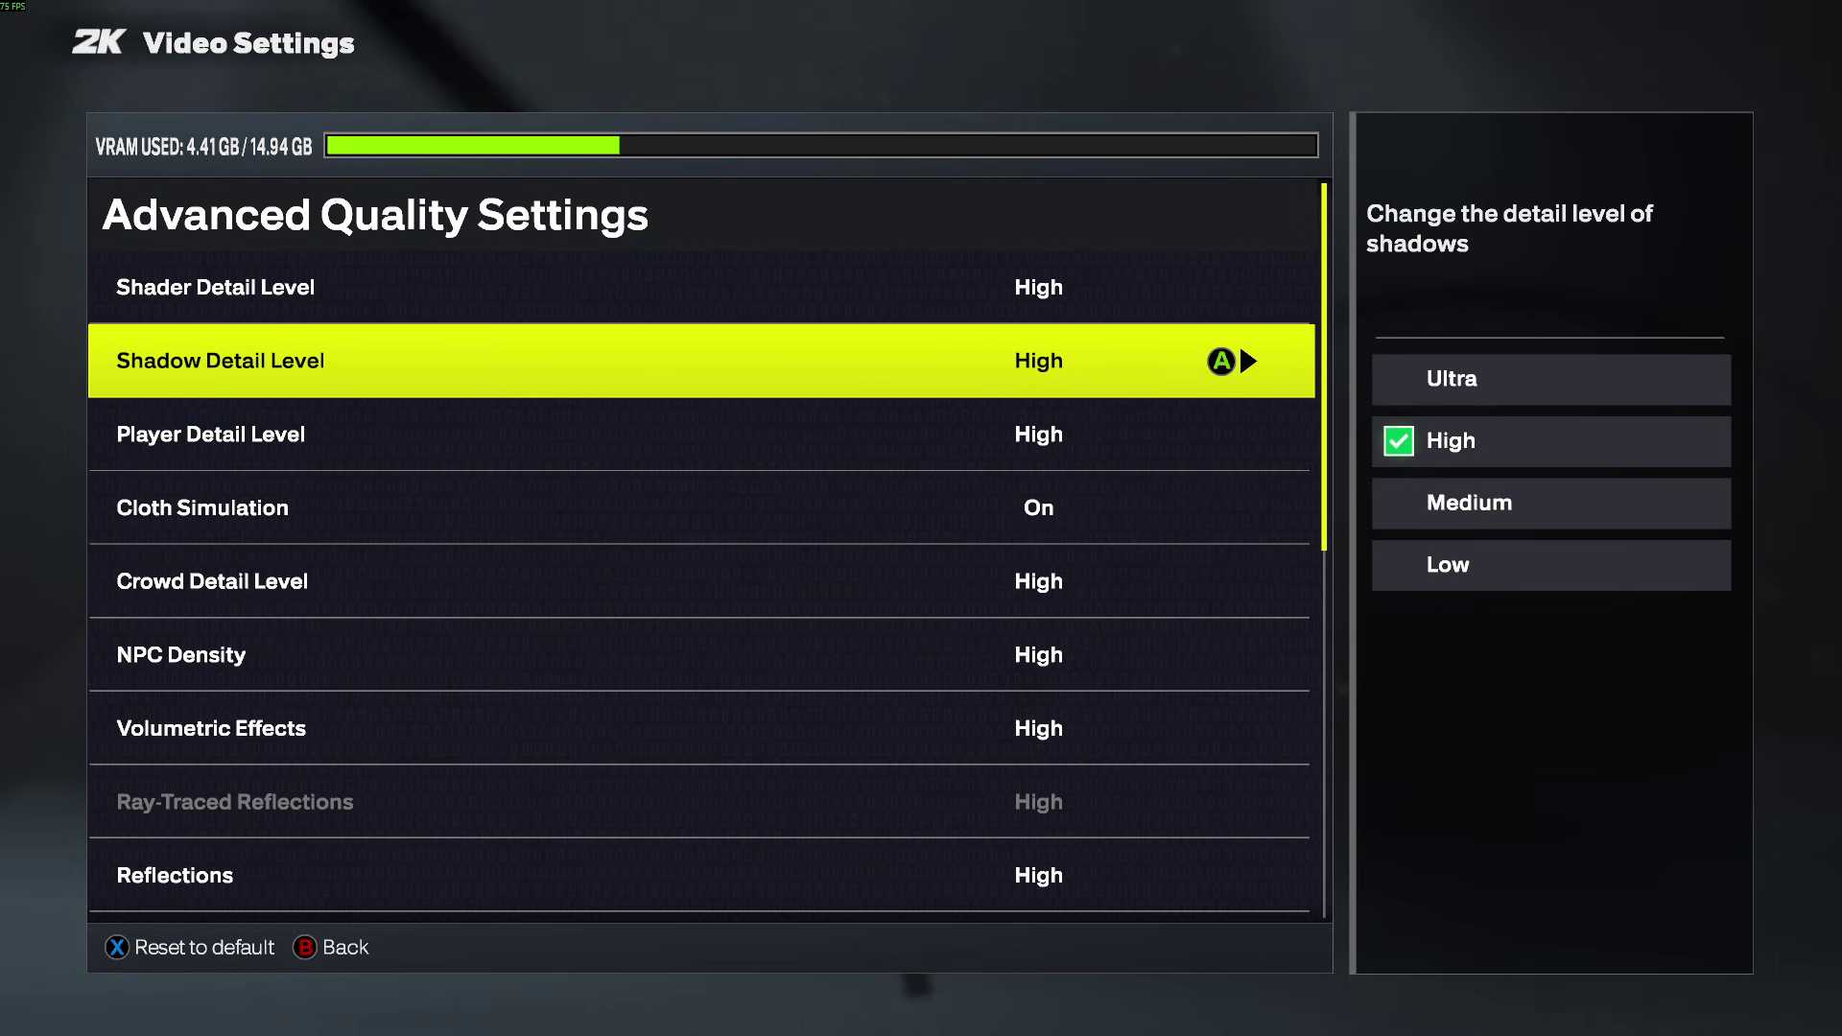
Preview Low, Medium and Ultra shadow quality, leaving Shadow Detail Level at High
key("Return")
key("Down")
key("Down")
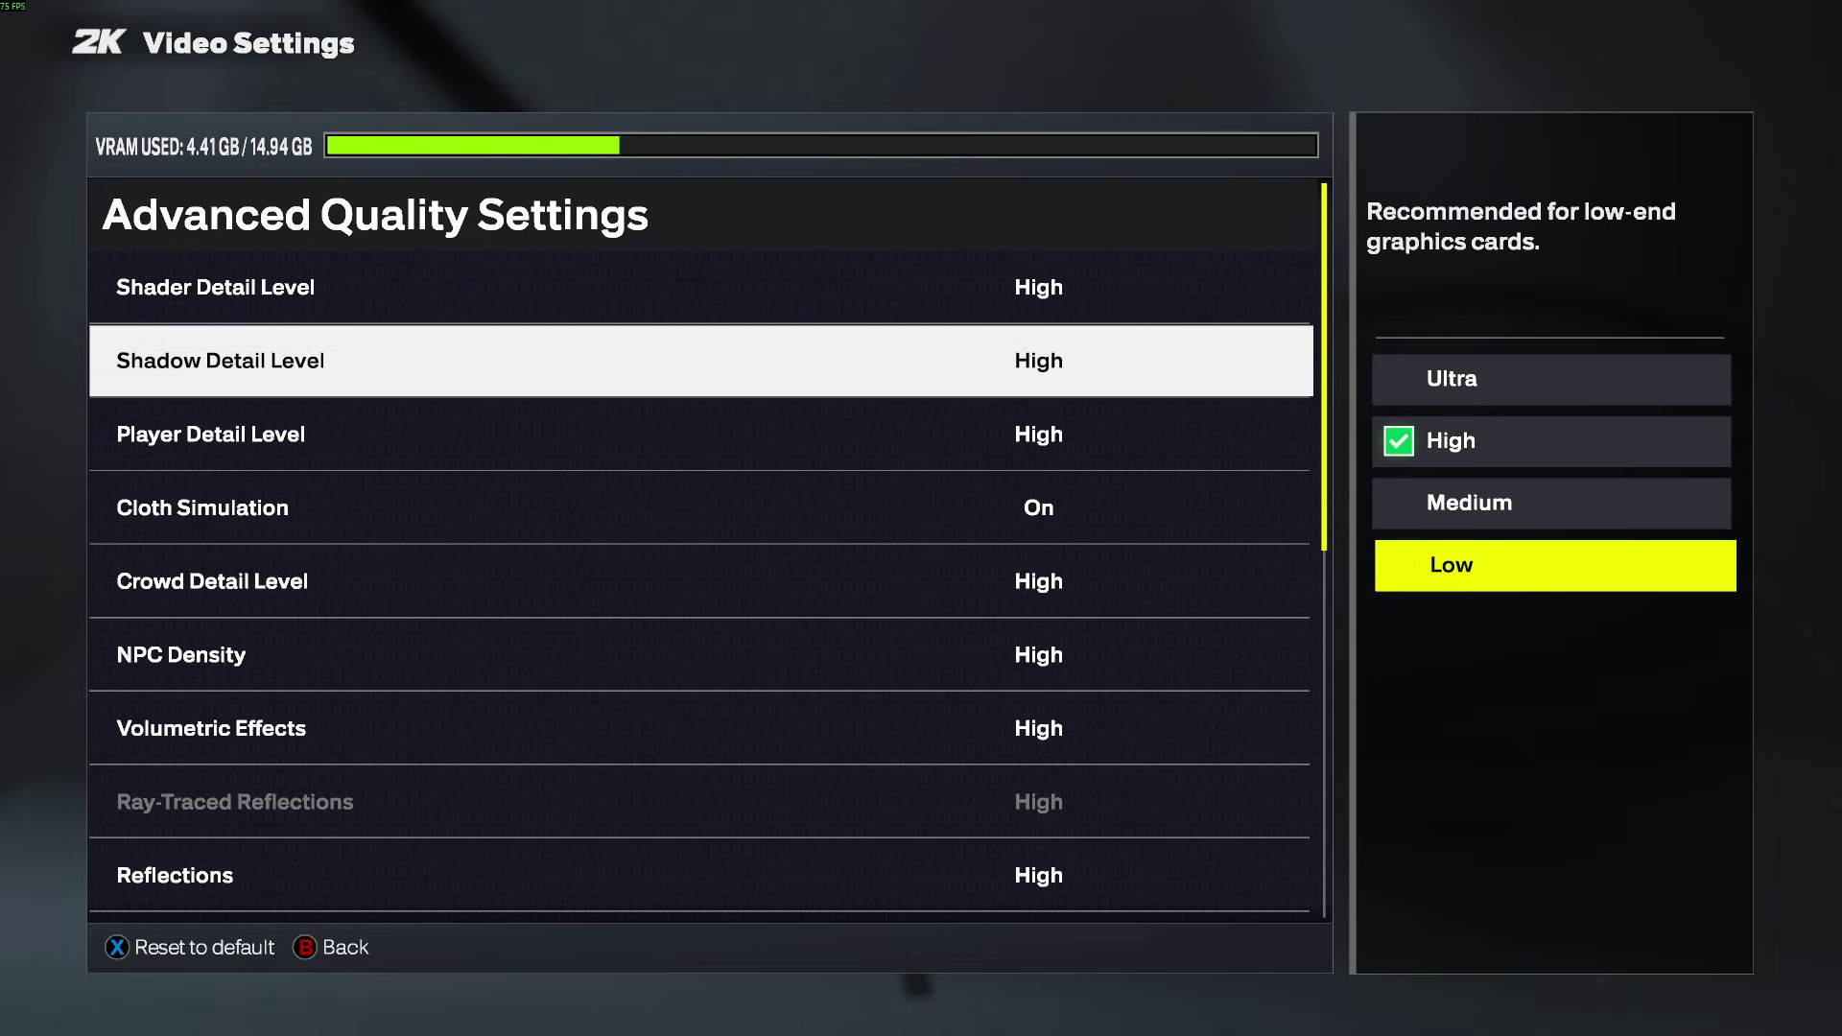
key("Up")
key("Up")
key("Up")
key("Down")
key("Up")
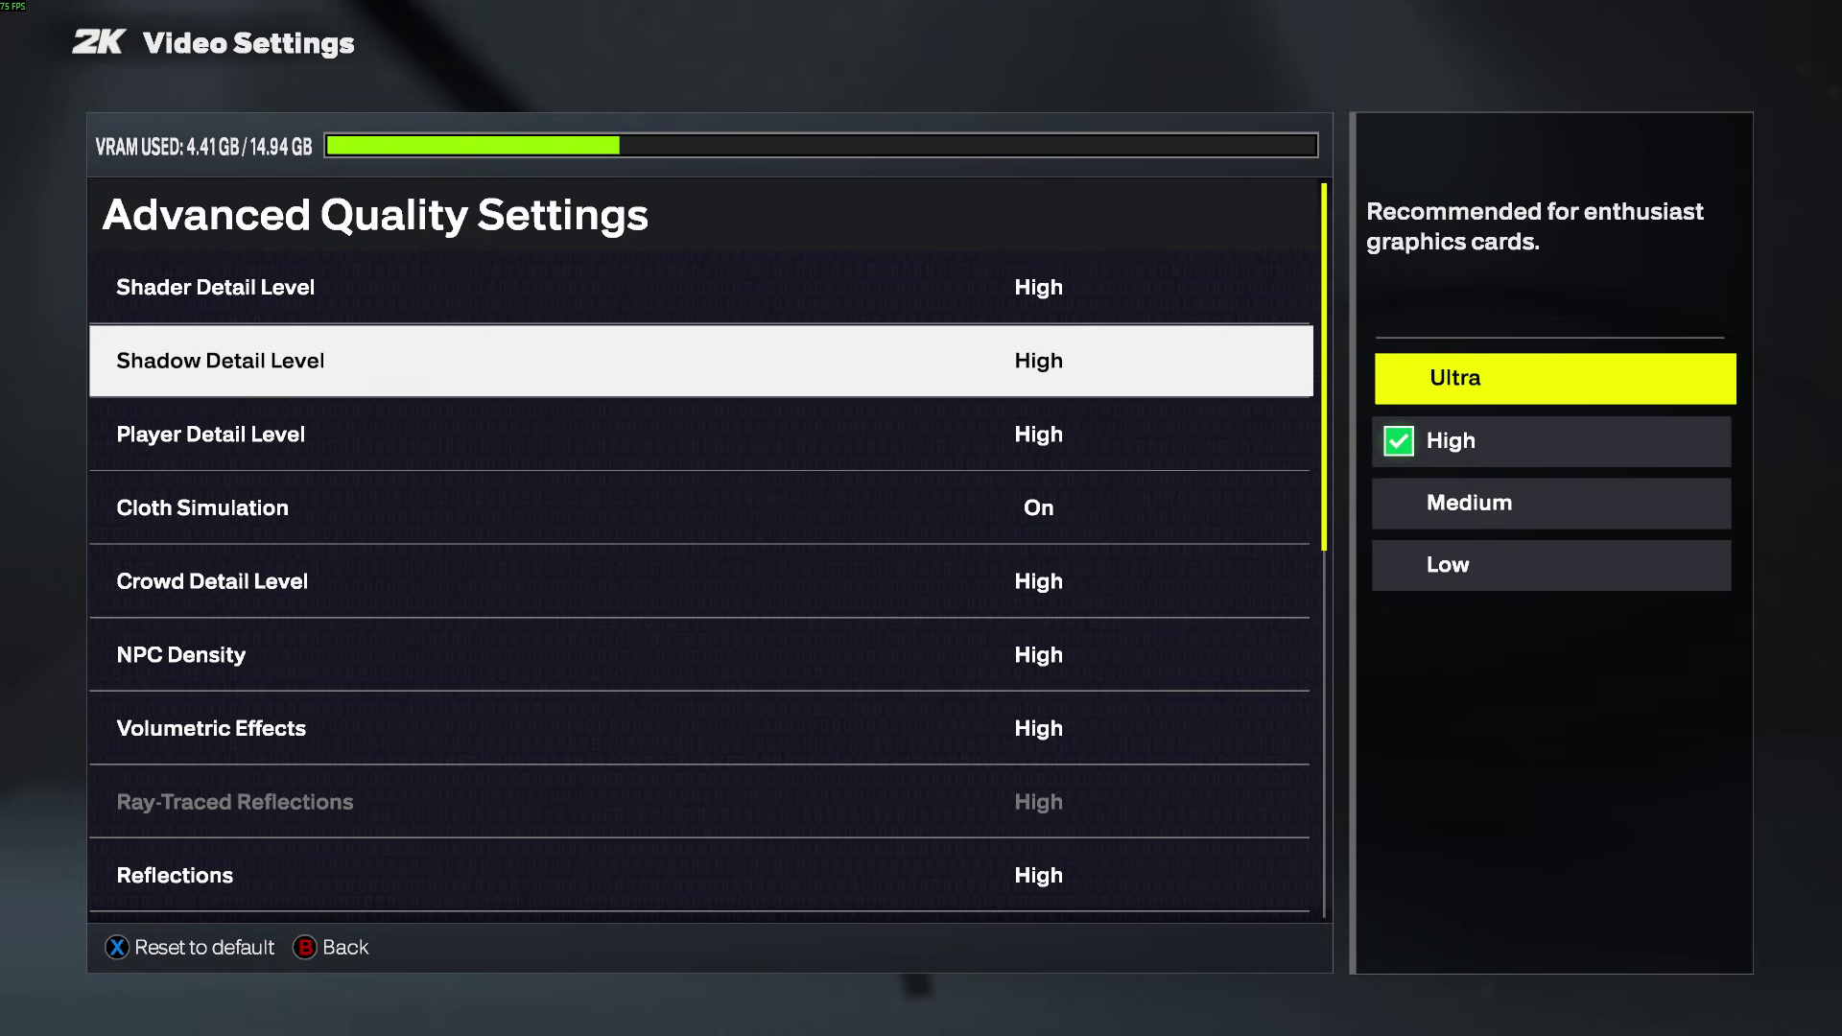
key("Down")
key("Down")
key("Down")
key("Up")
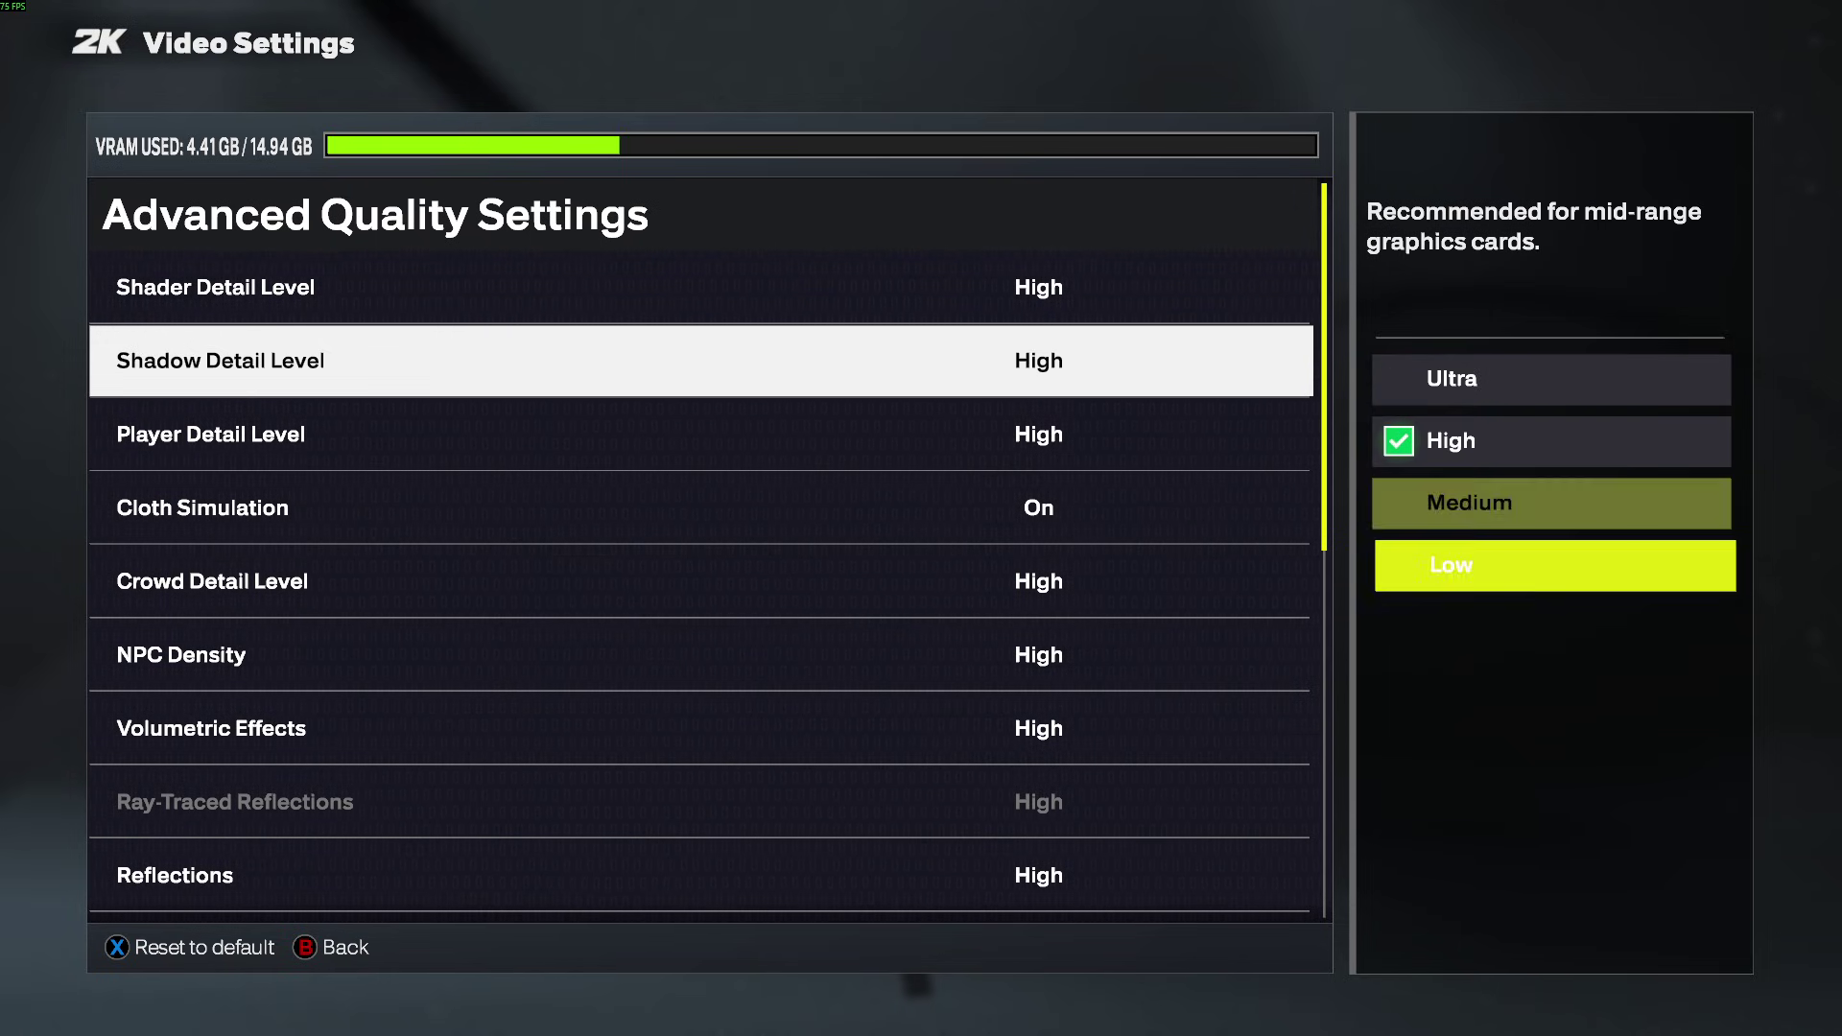
key("Down")
key("Escape")
Review player and cloth settings, then start Build Shaders from the video settings list
key("Up")
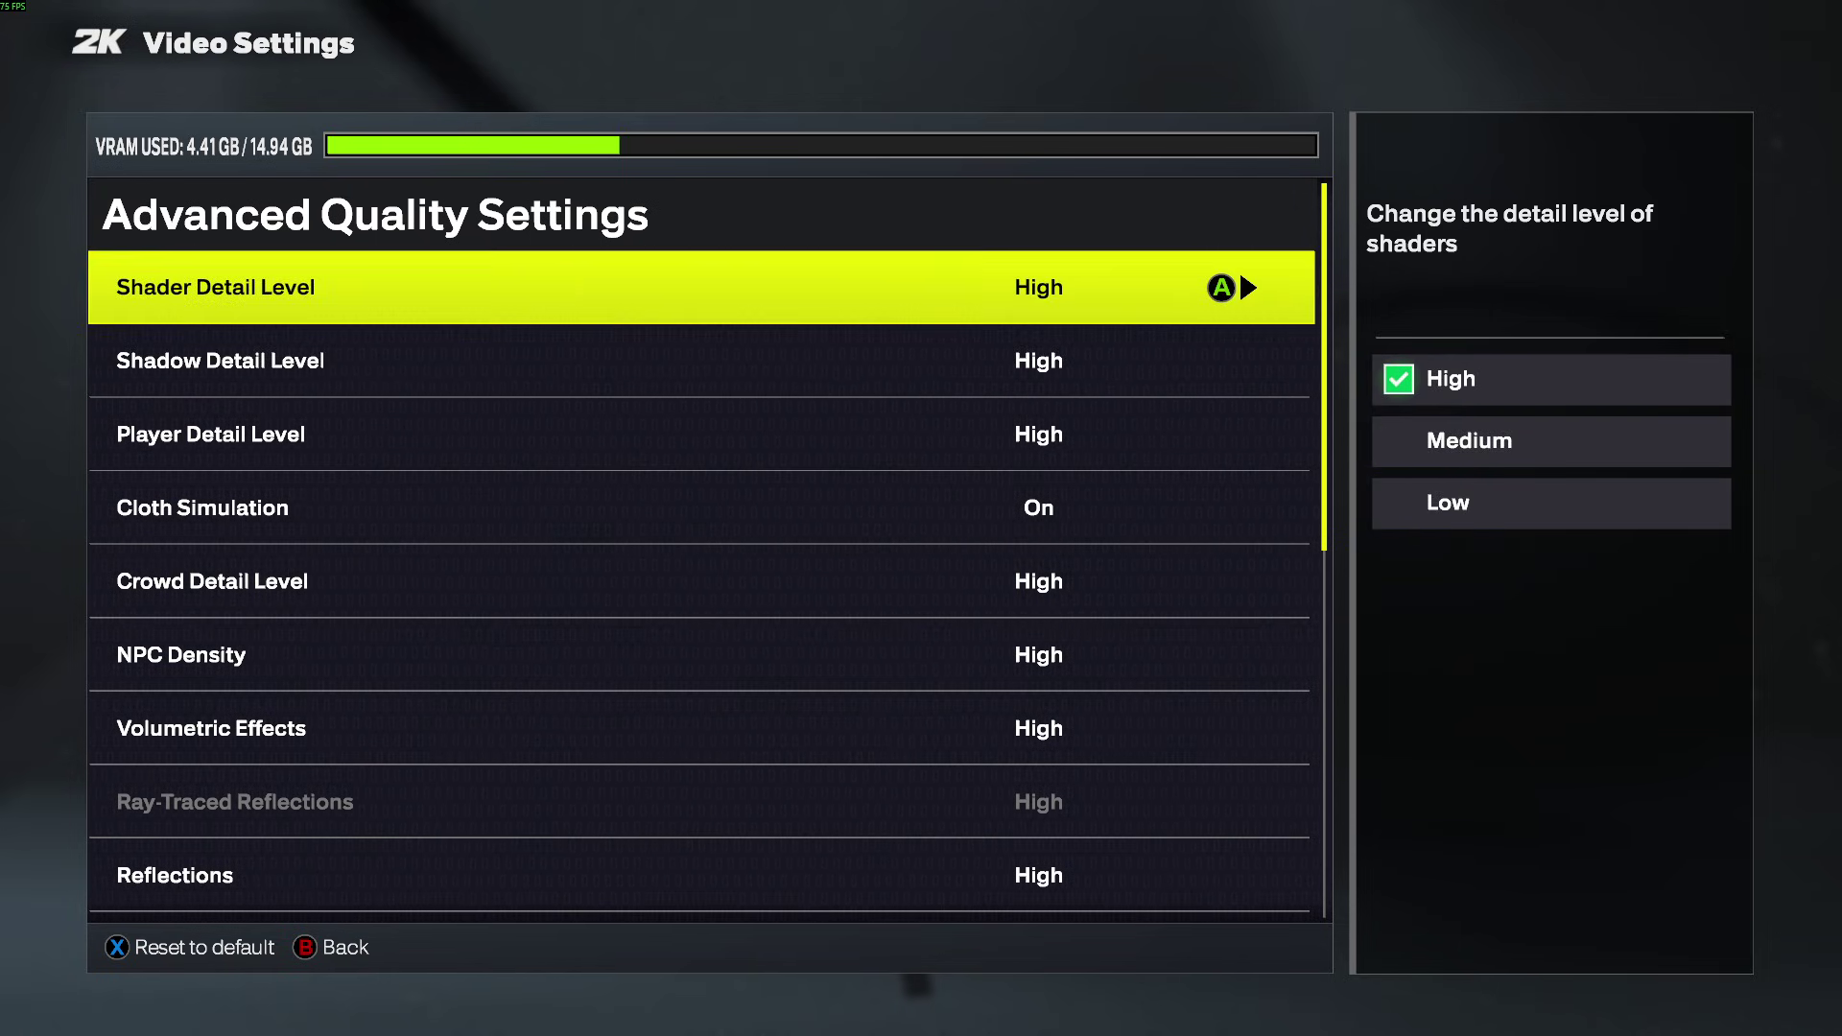
key("Down")
key("Down")
key("Down")
key("Down")
key("Up")
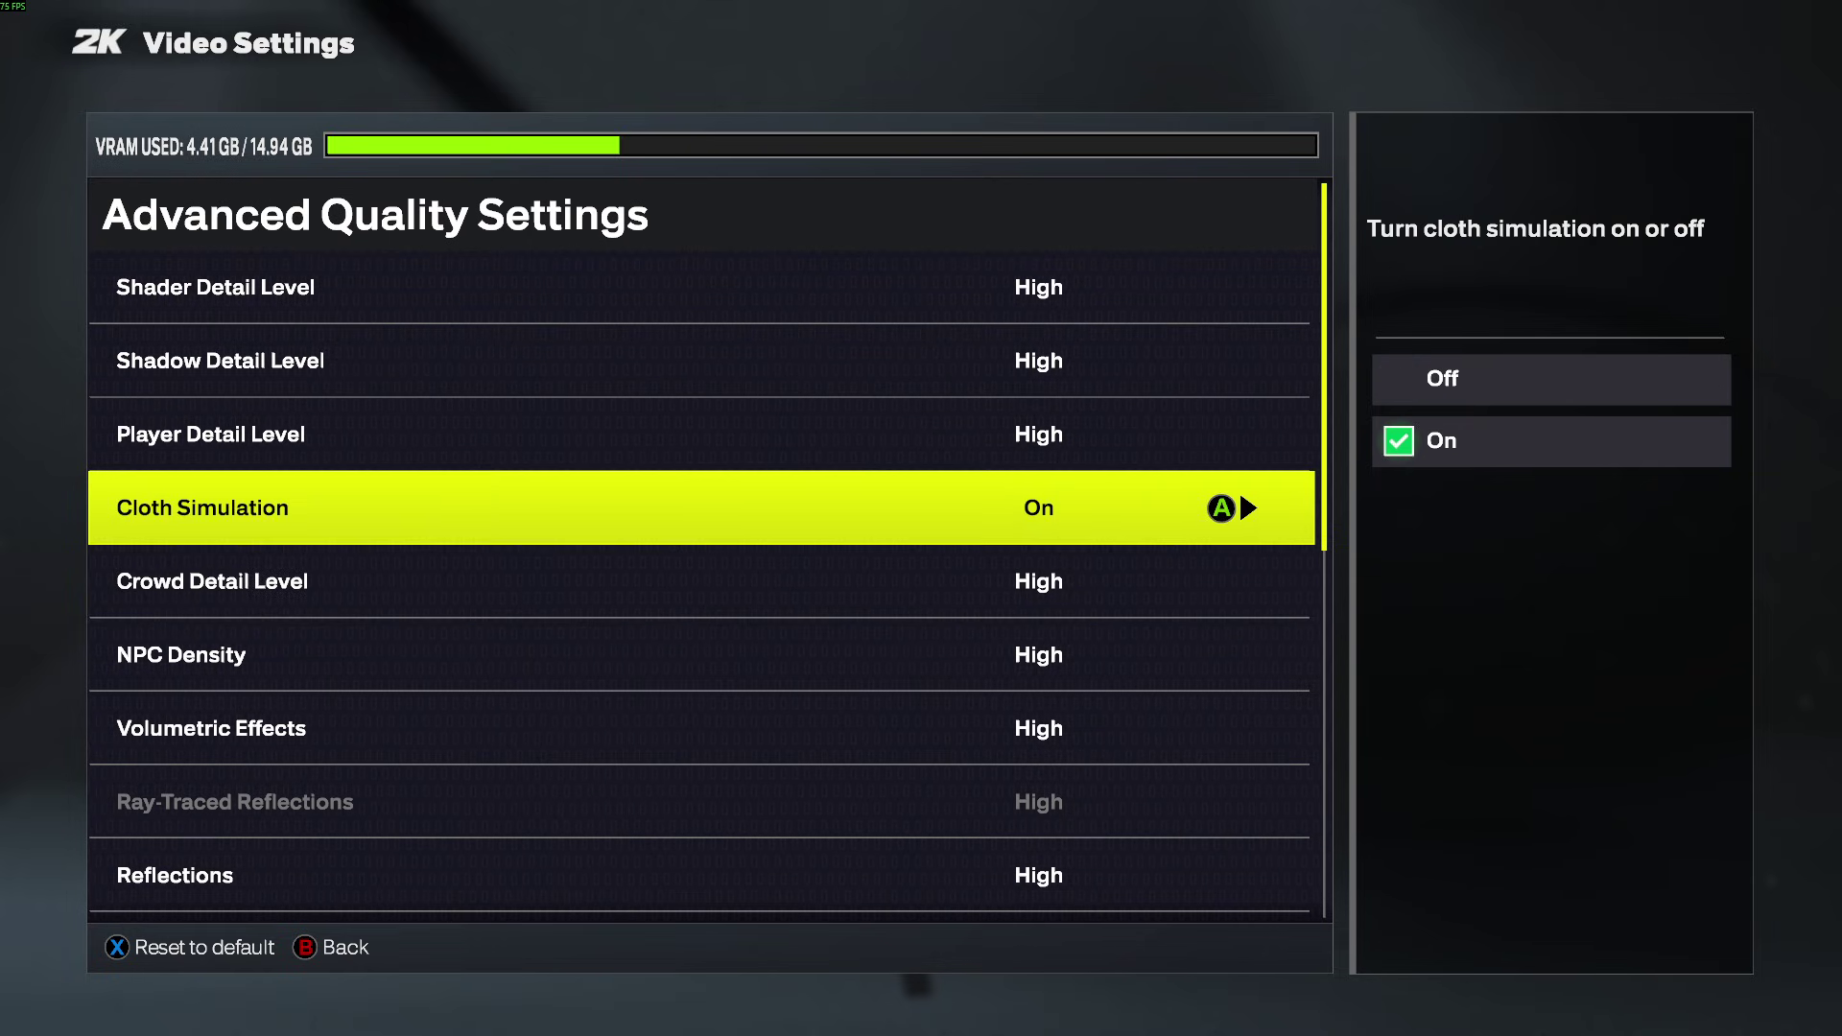
key("Up")
key("Up")
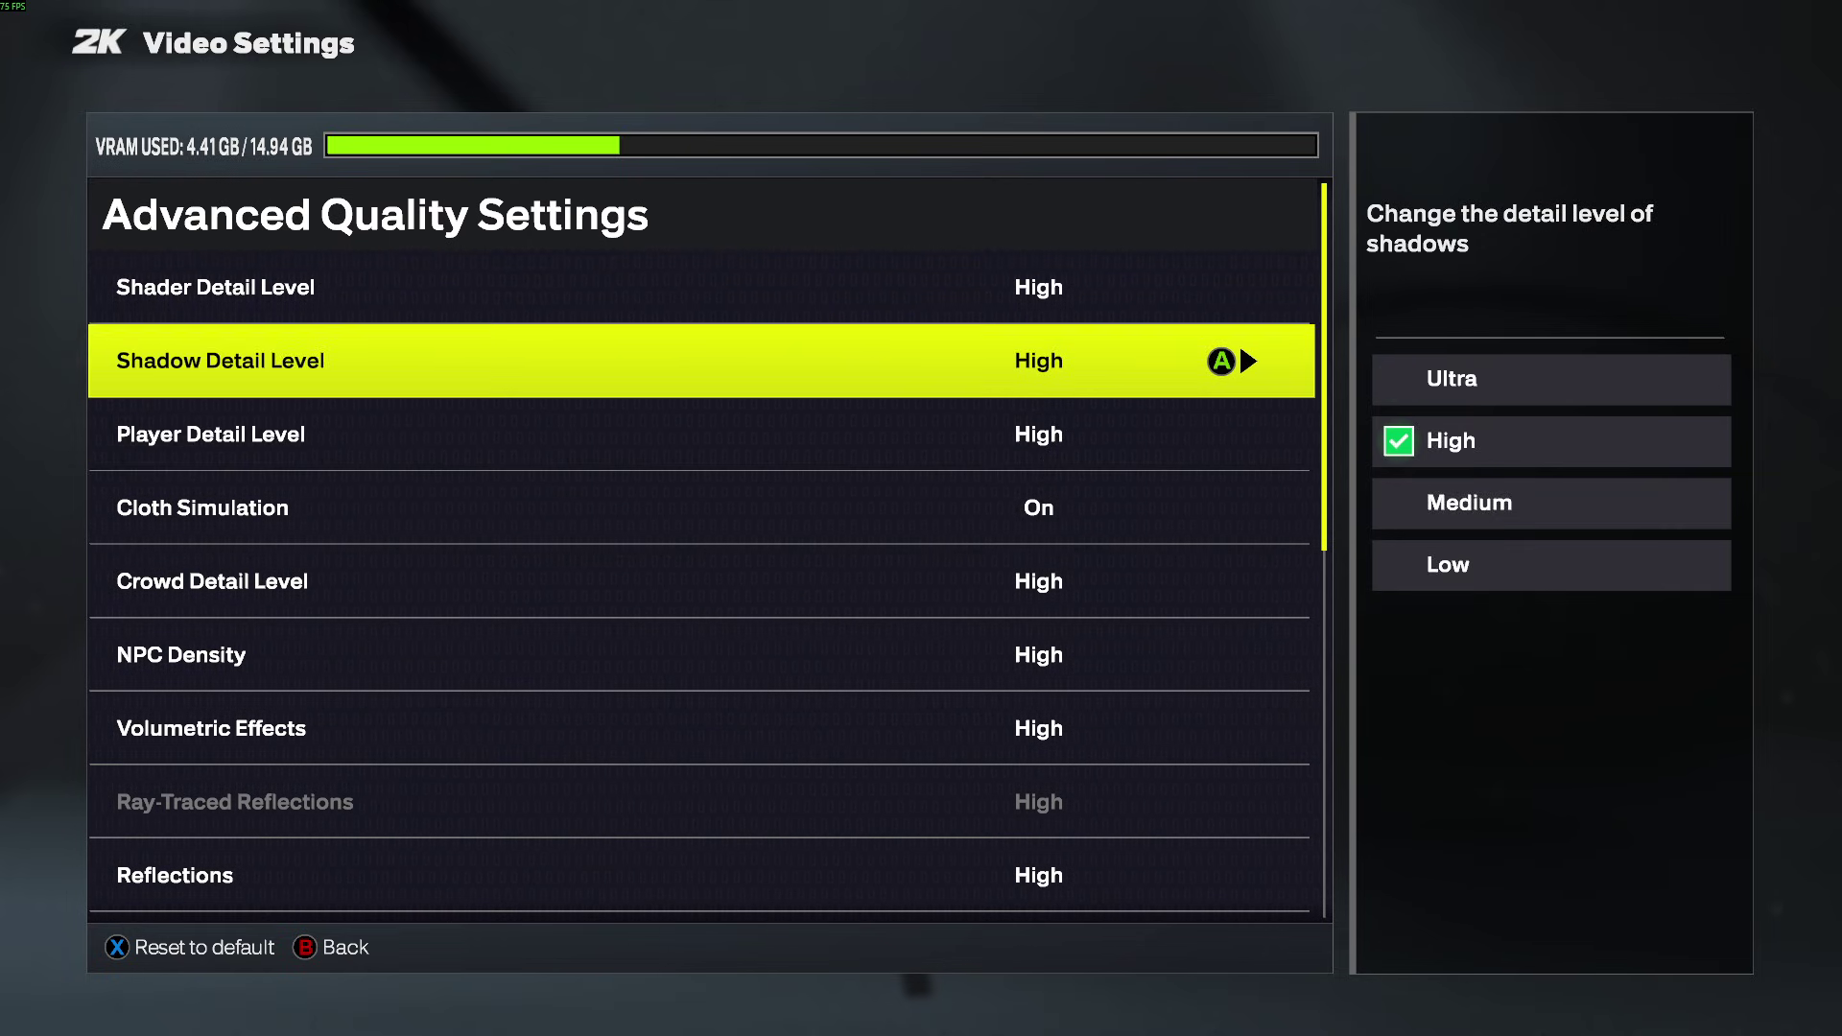
key("Down")
key("Down")
key("Down")
key("Down")
key("Down")
key("Down")
key("Down")
key("Down")
key("Down")
key("Down")
key("Down")
key("Down")
key("Down")
key("Down")
key("Down")
key("Down")
key("Down")
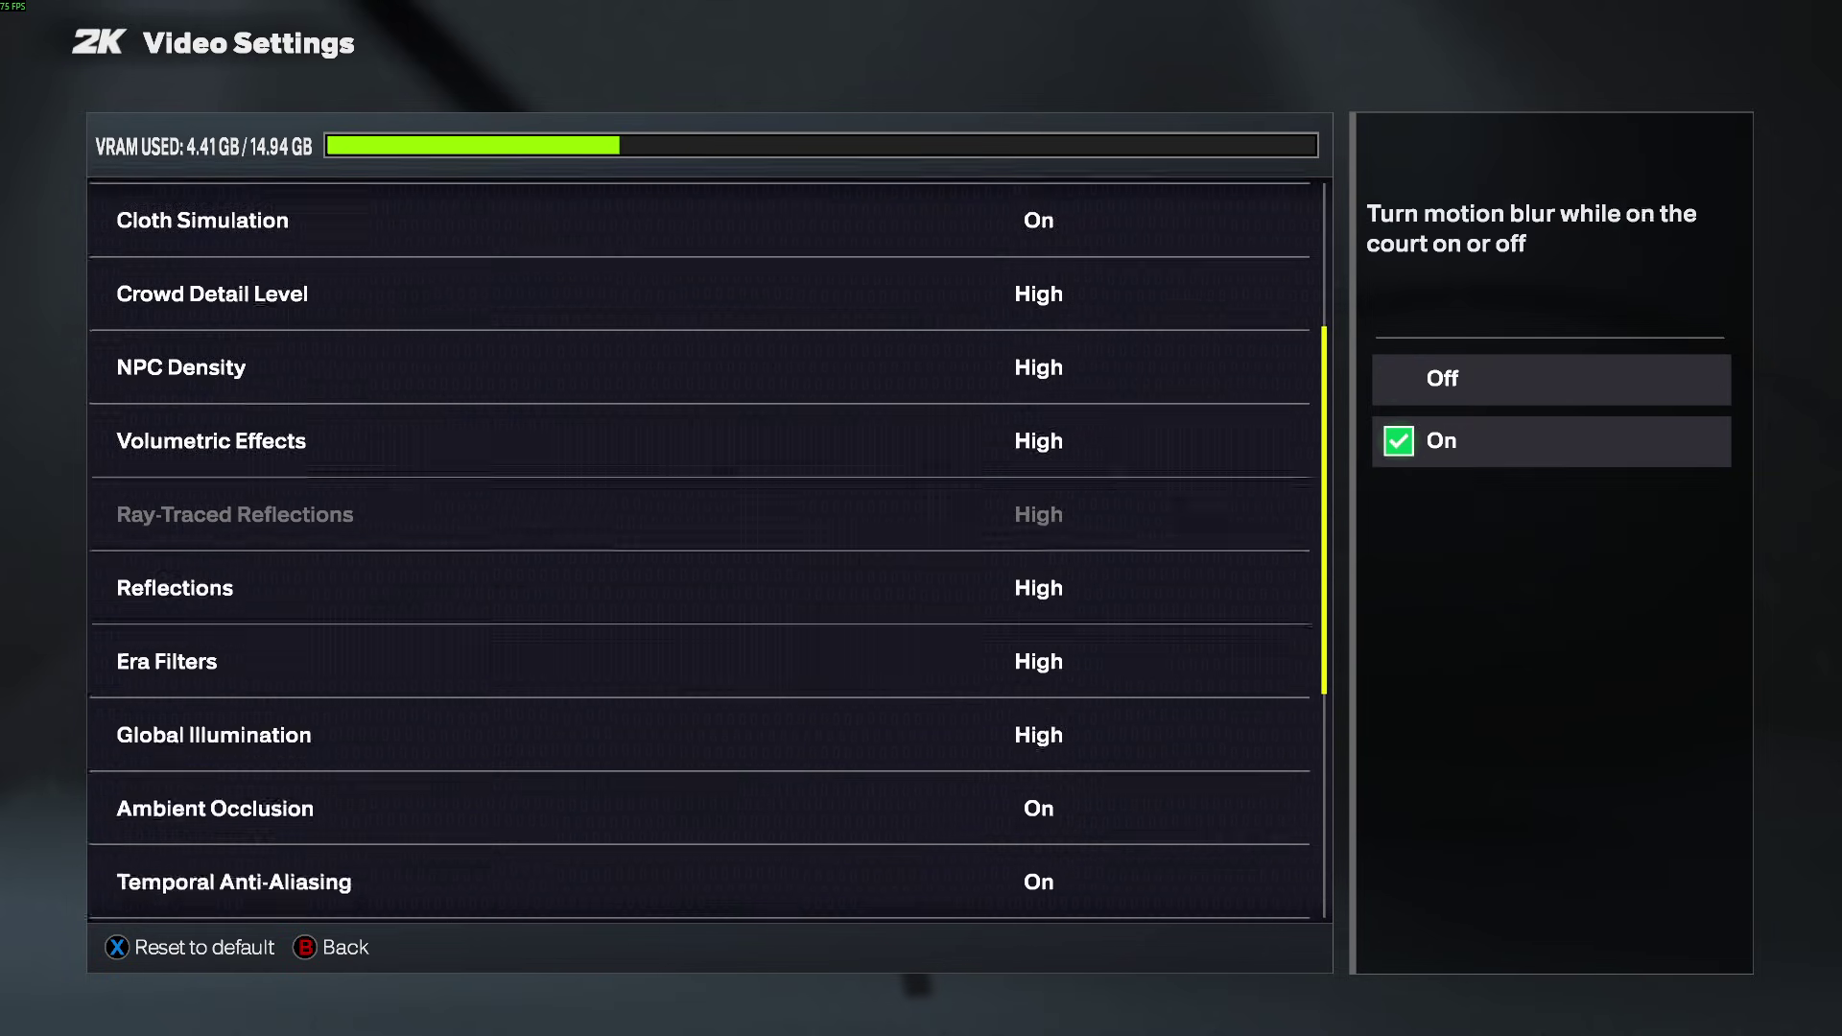
key("Escape")
key("Down")
key("Down")
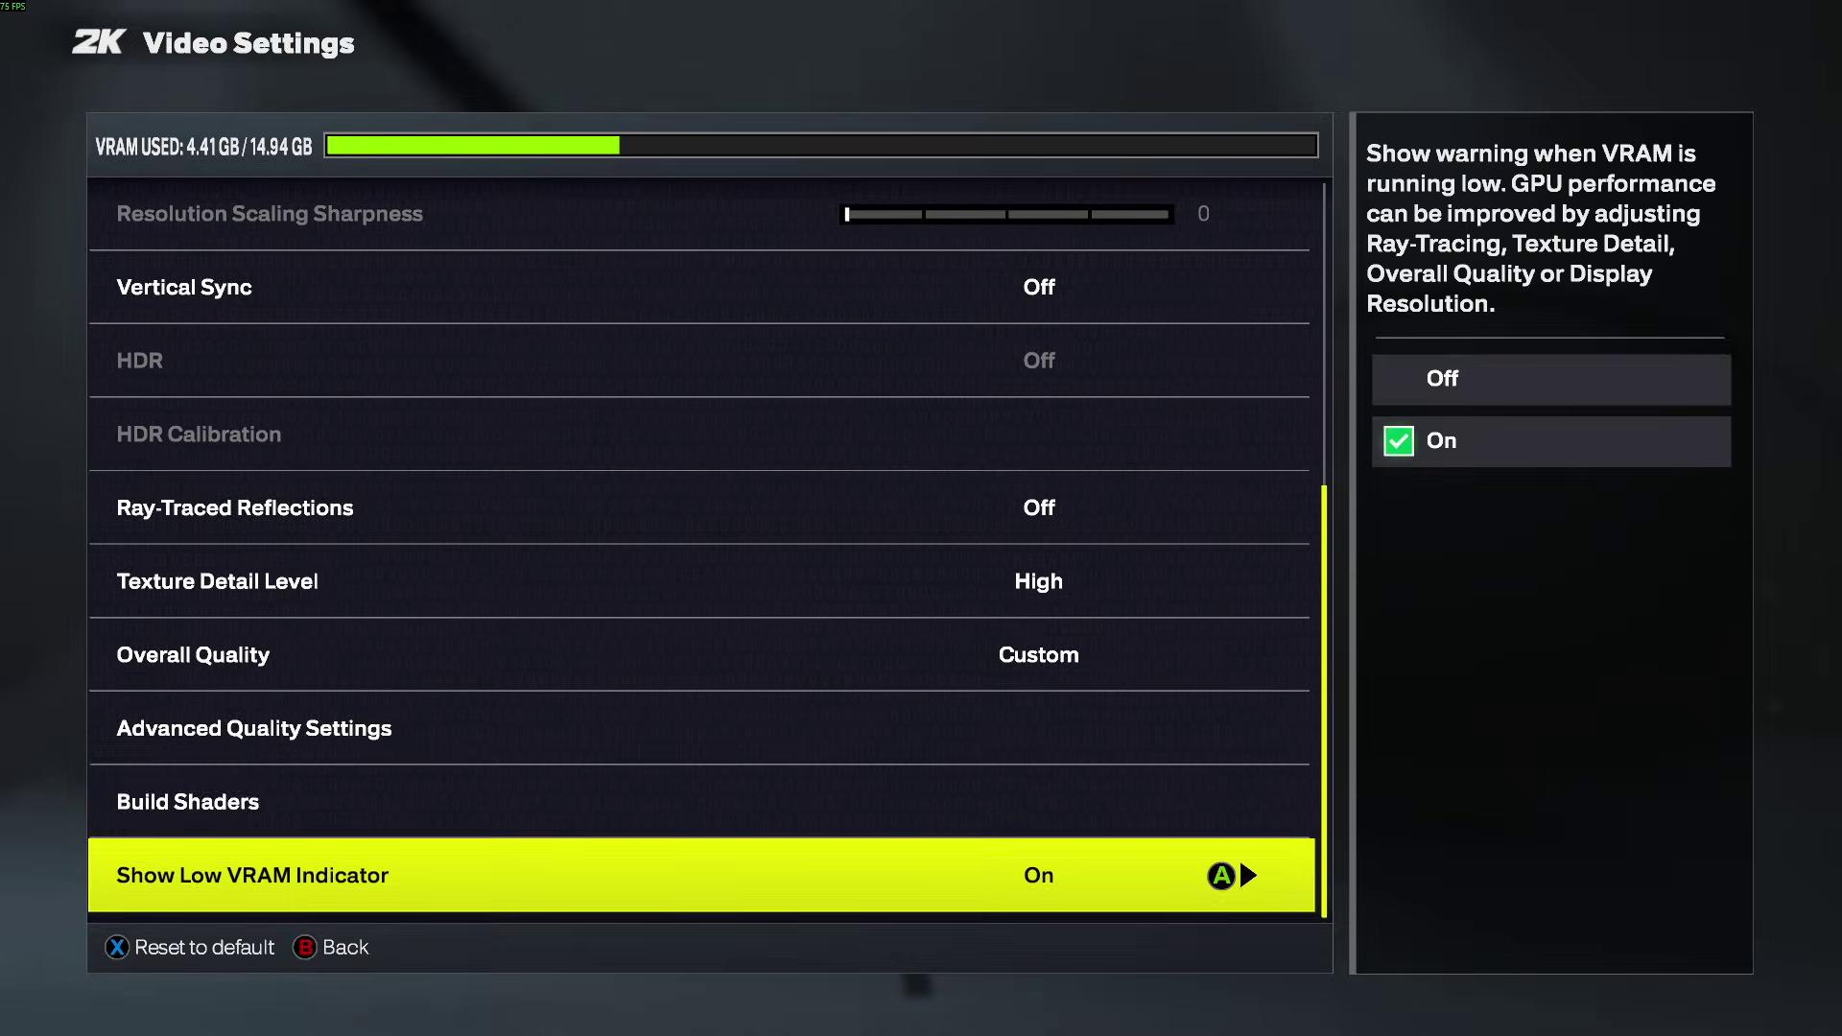
key("Up")
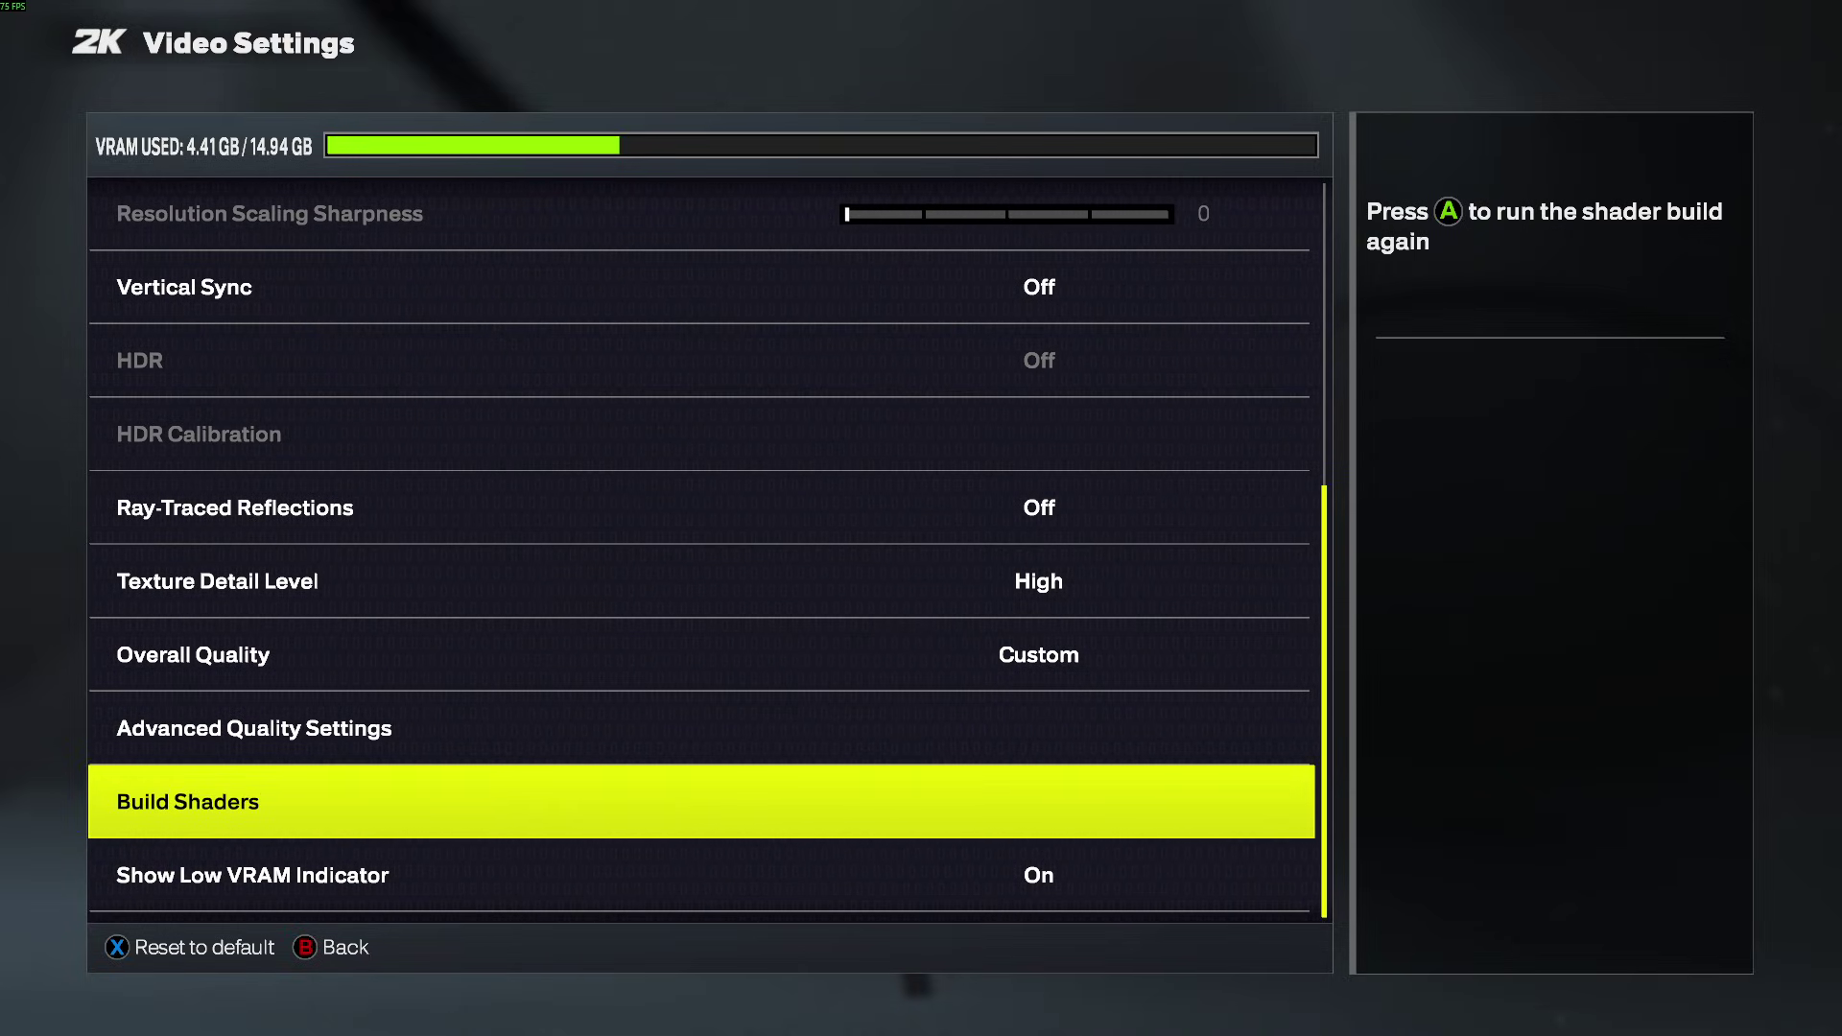
key("Return")
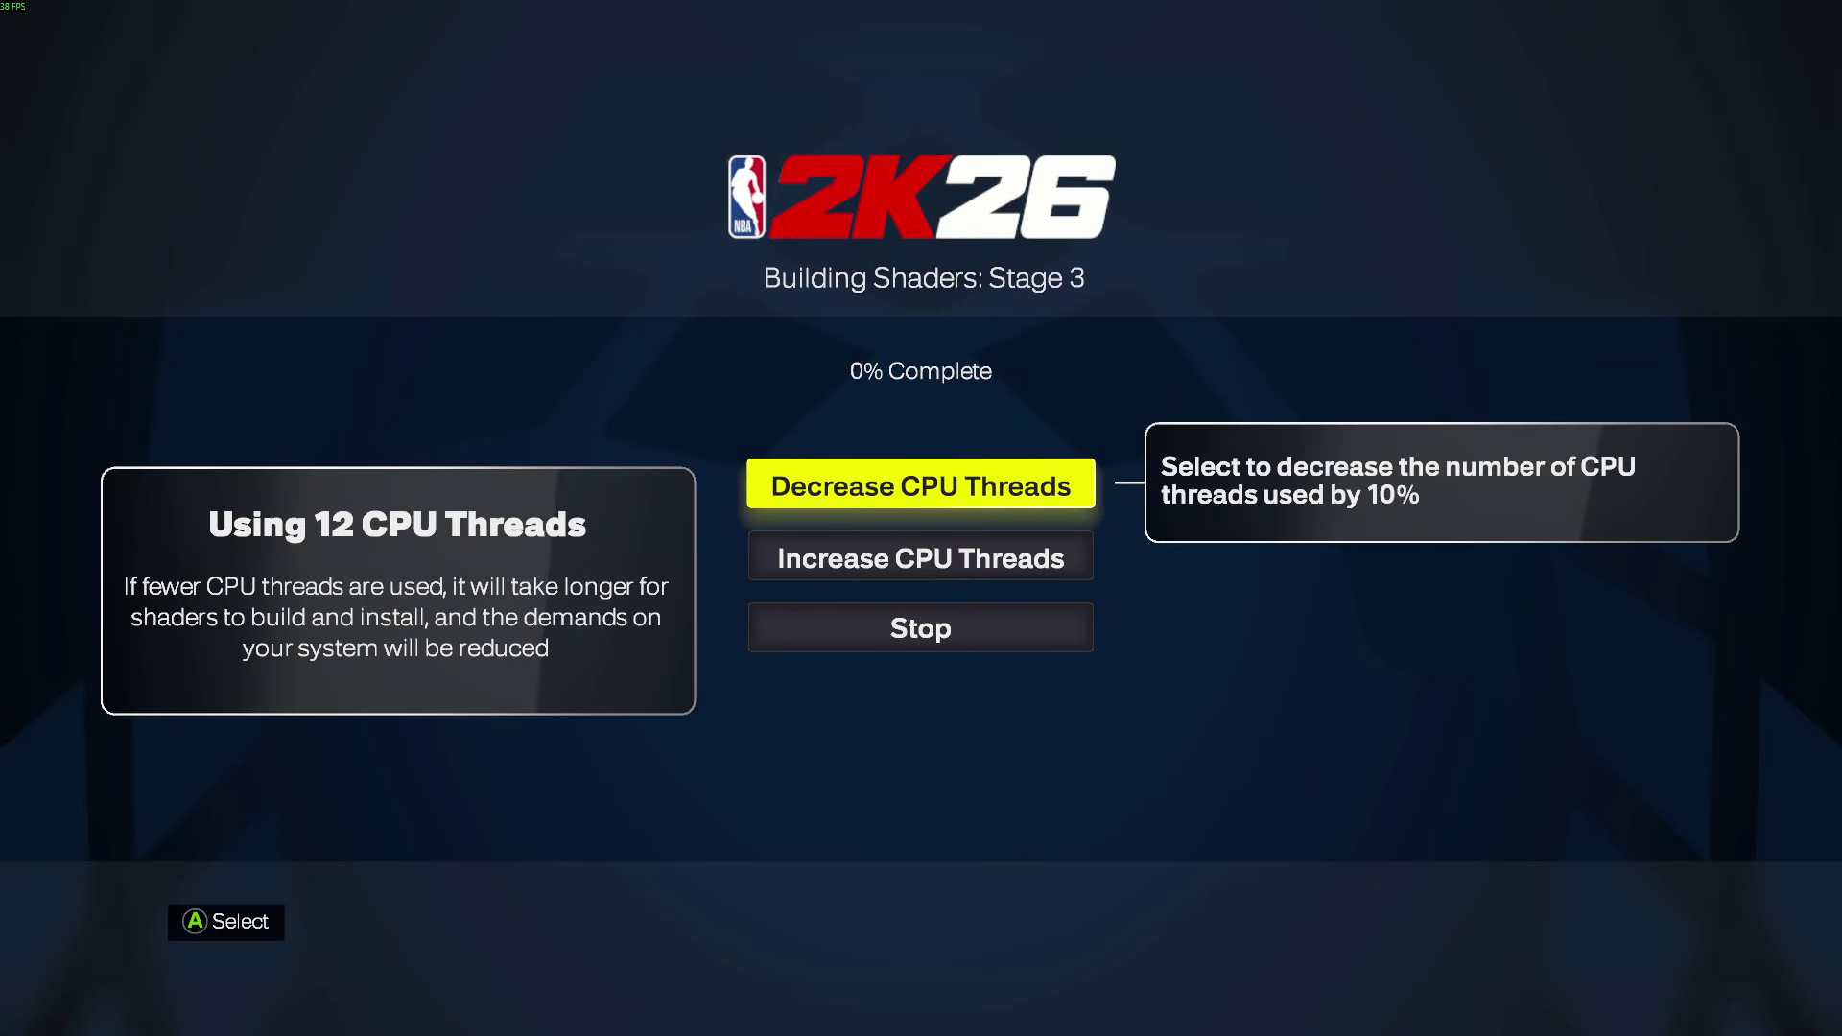
Raise shader building to the maximum of 16 CPU threads
key("Down")
key("Up")
key("Down")
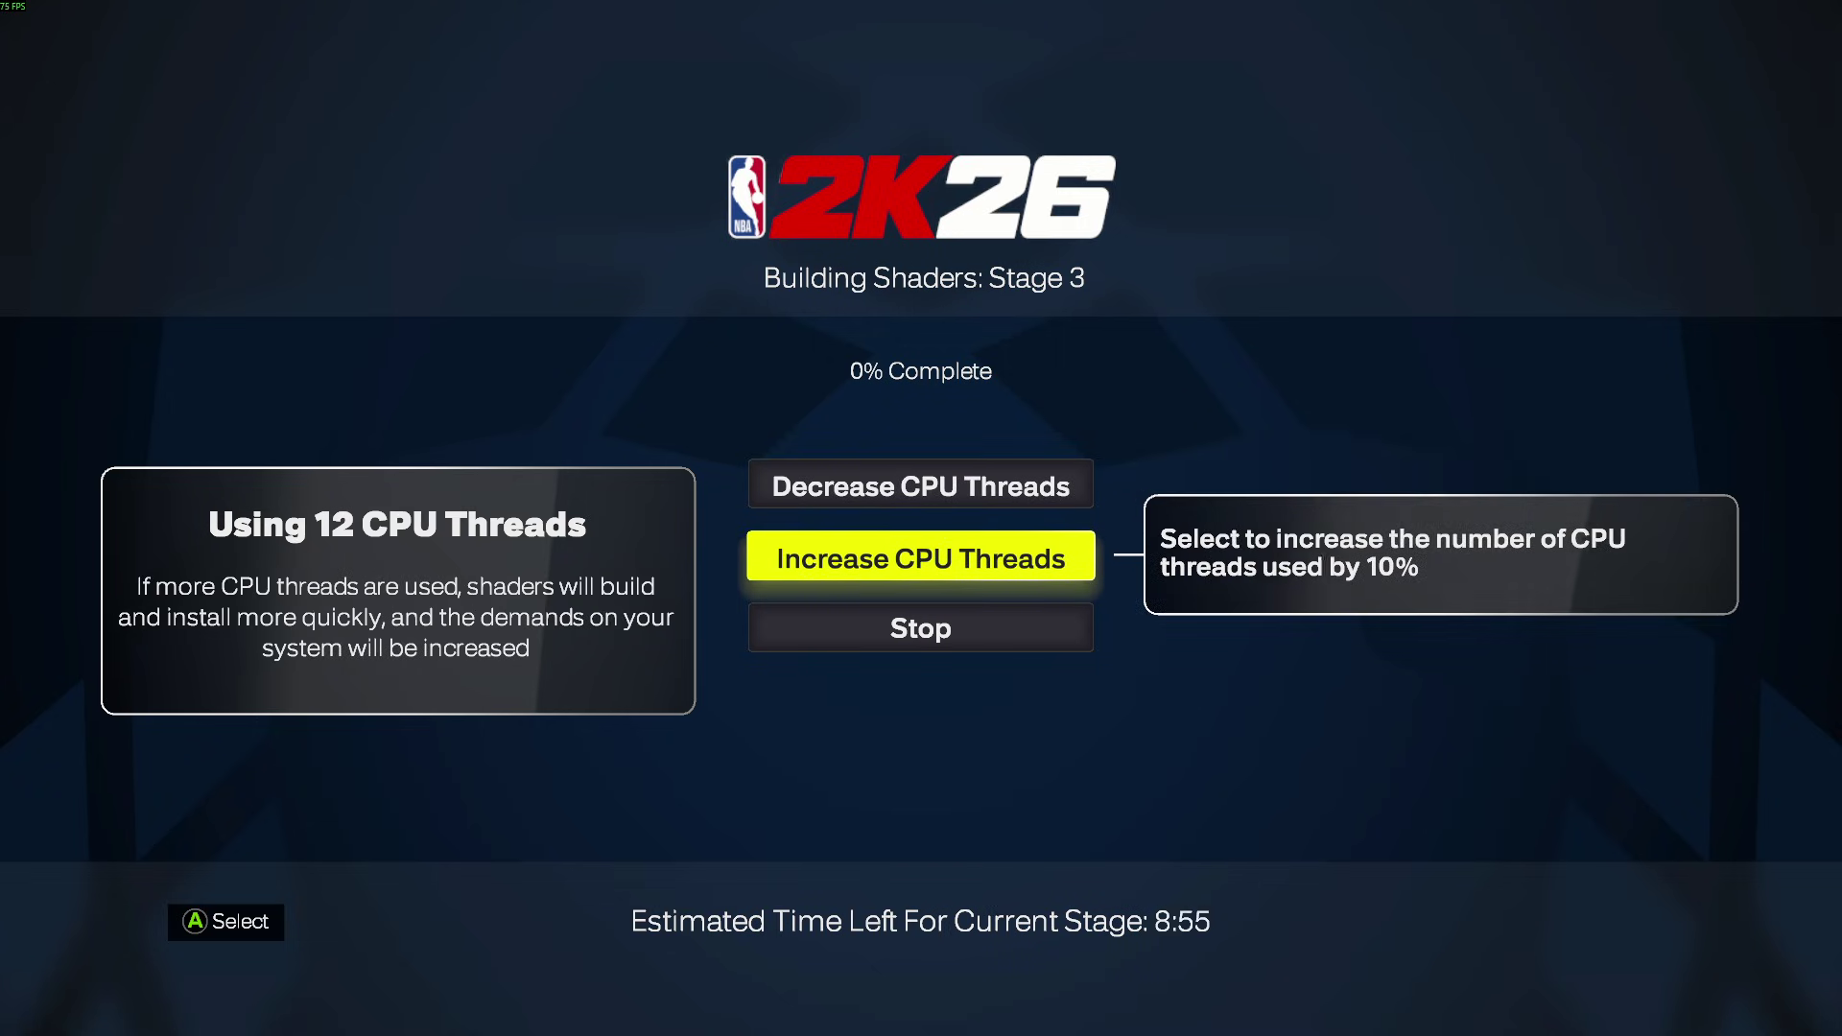
key("Return")
key("Return")
key("Return")
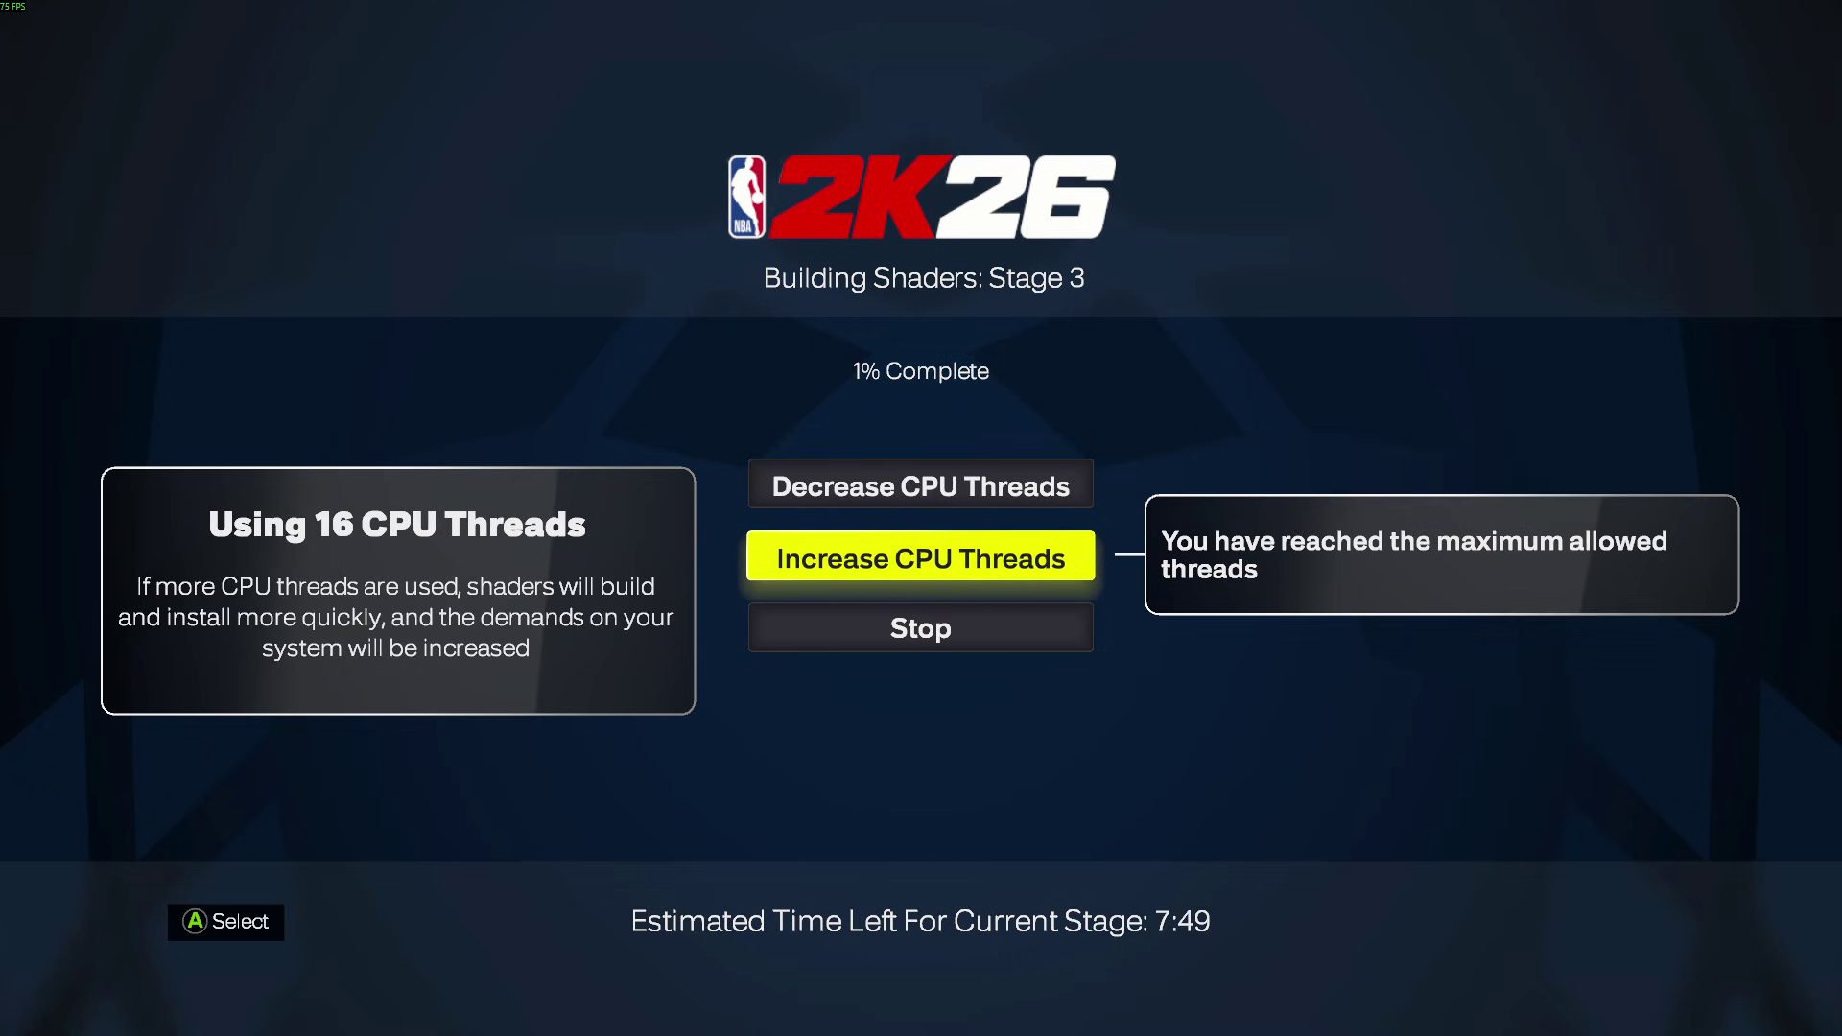
Stop the shader build at 2% and return to Video Settings
key("Up")
key("Down")
key("Up")
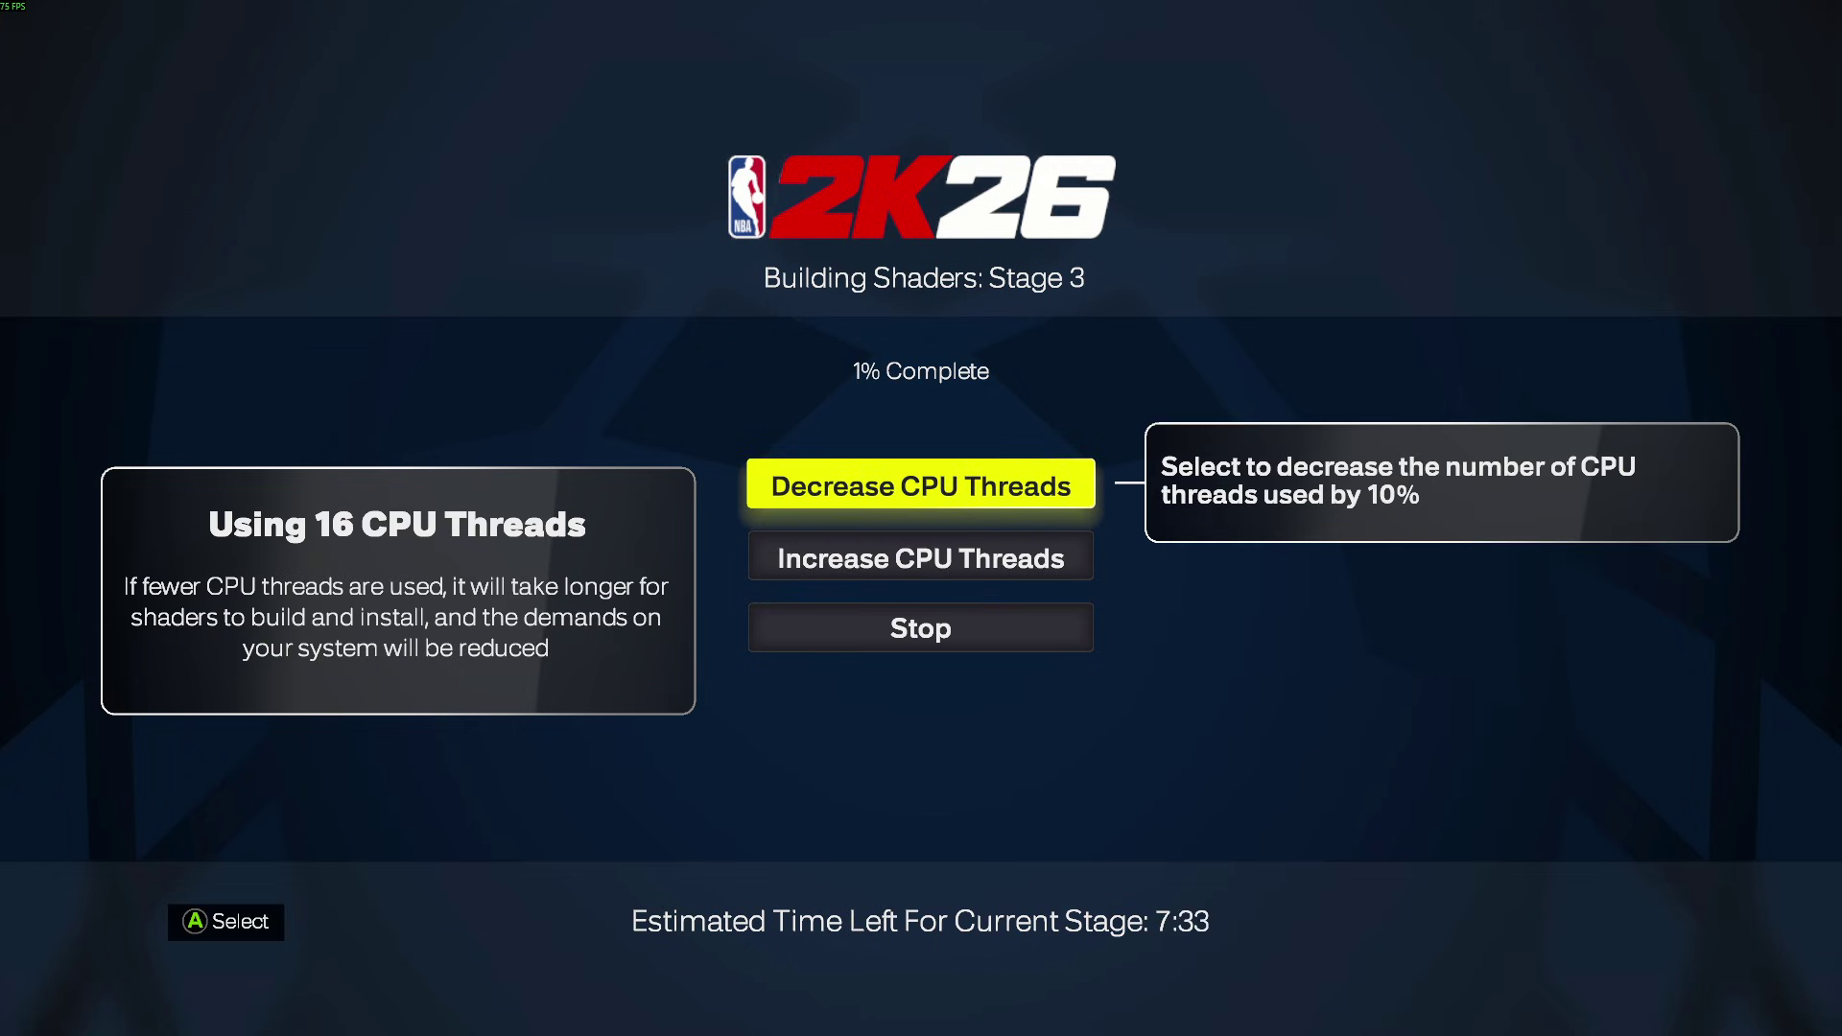
key("Down")
key("Up")
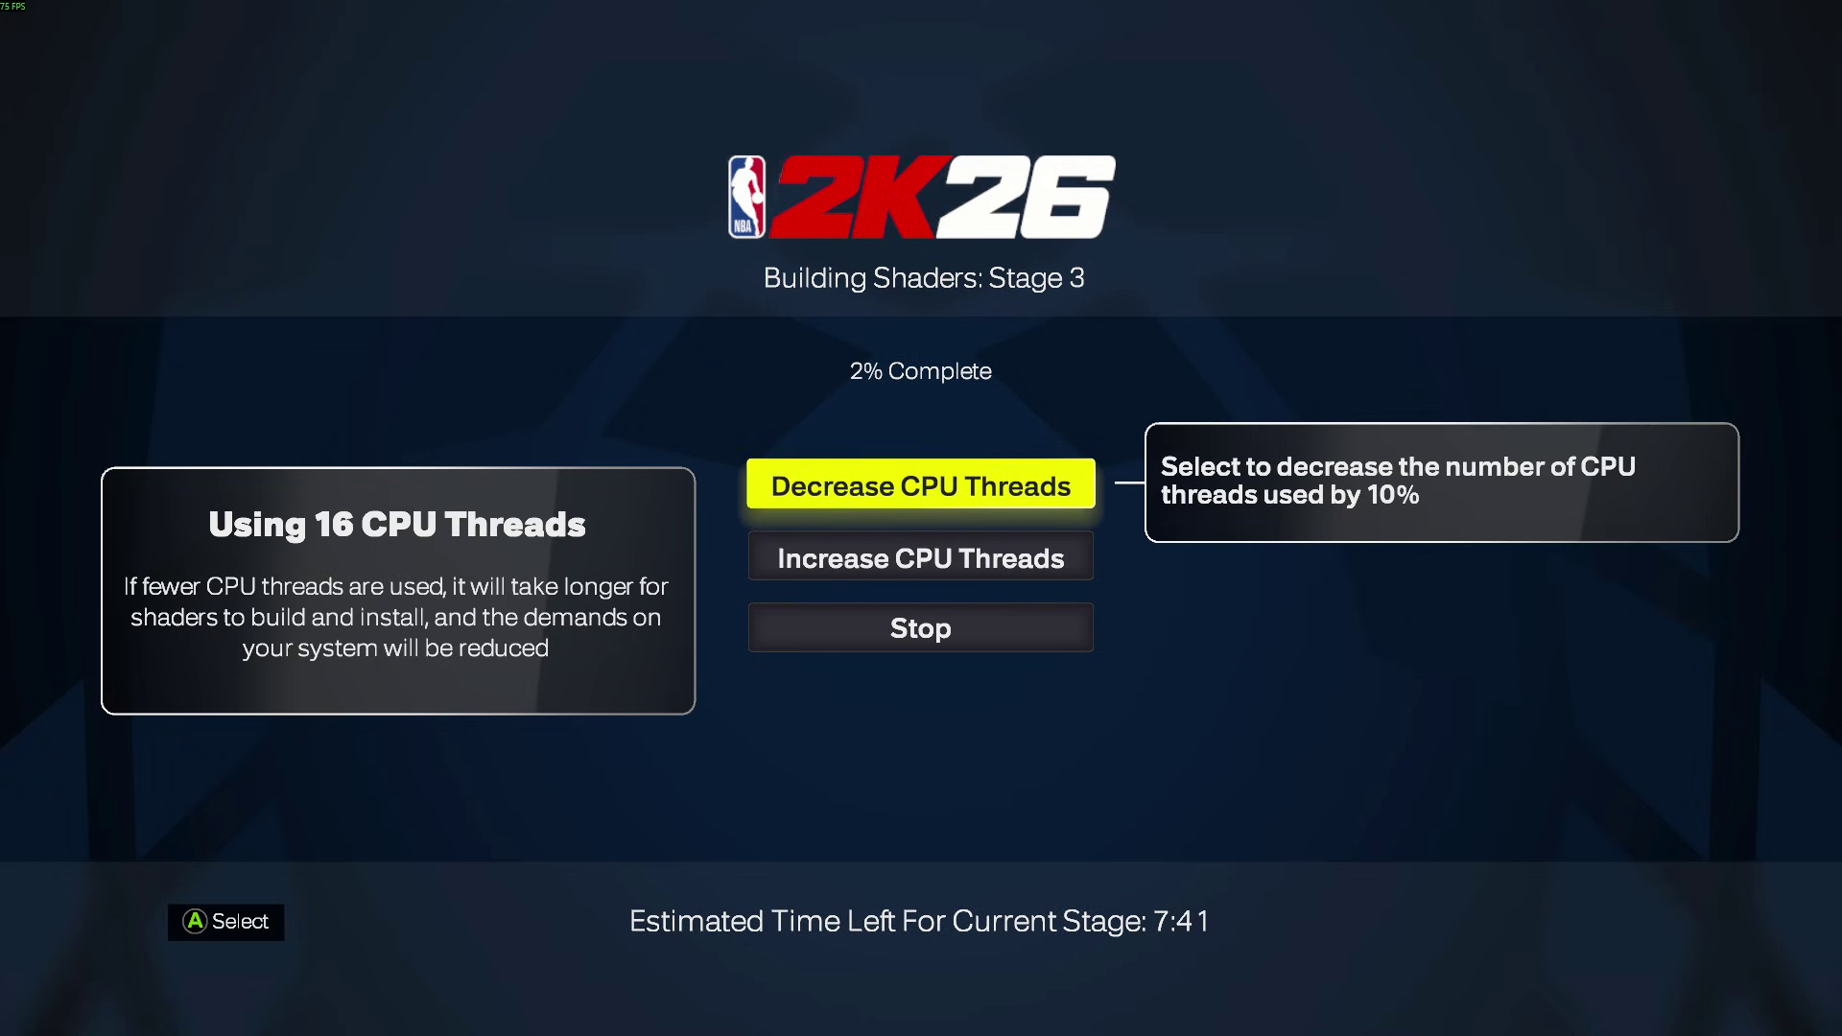
key("Down")
key("Down")
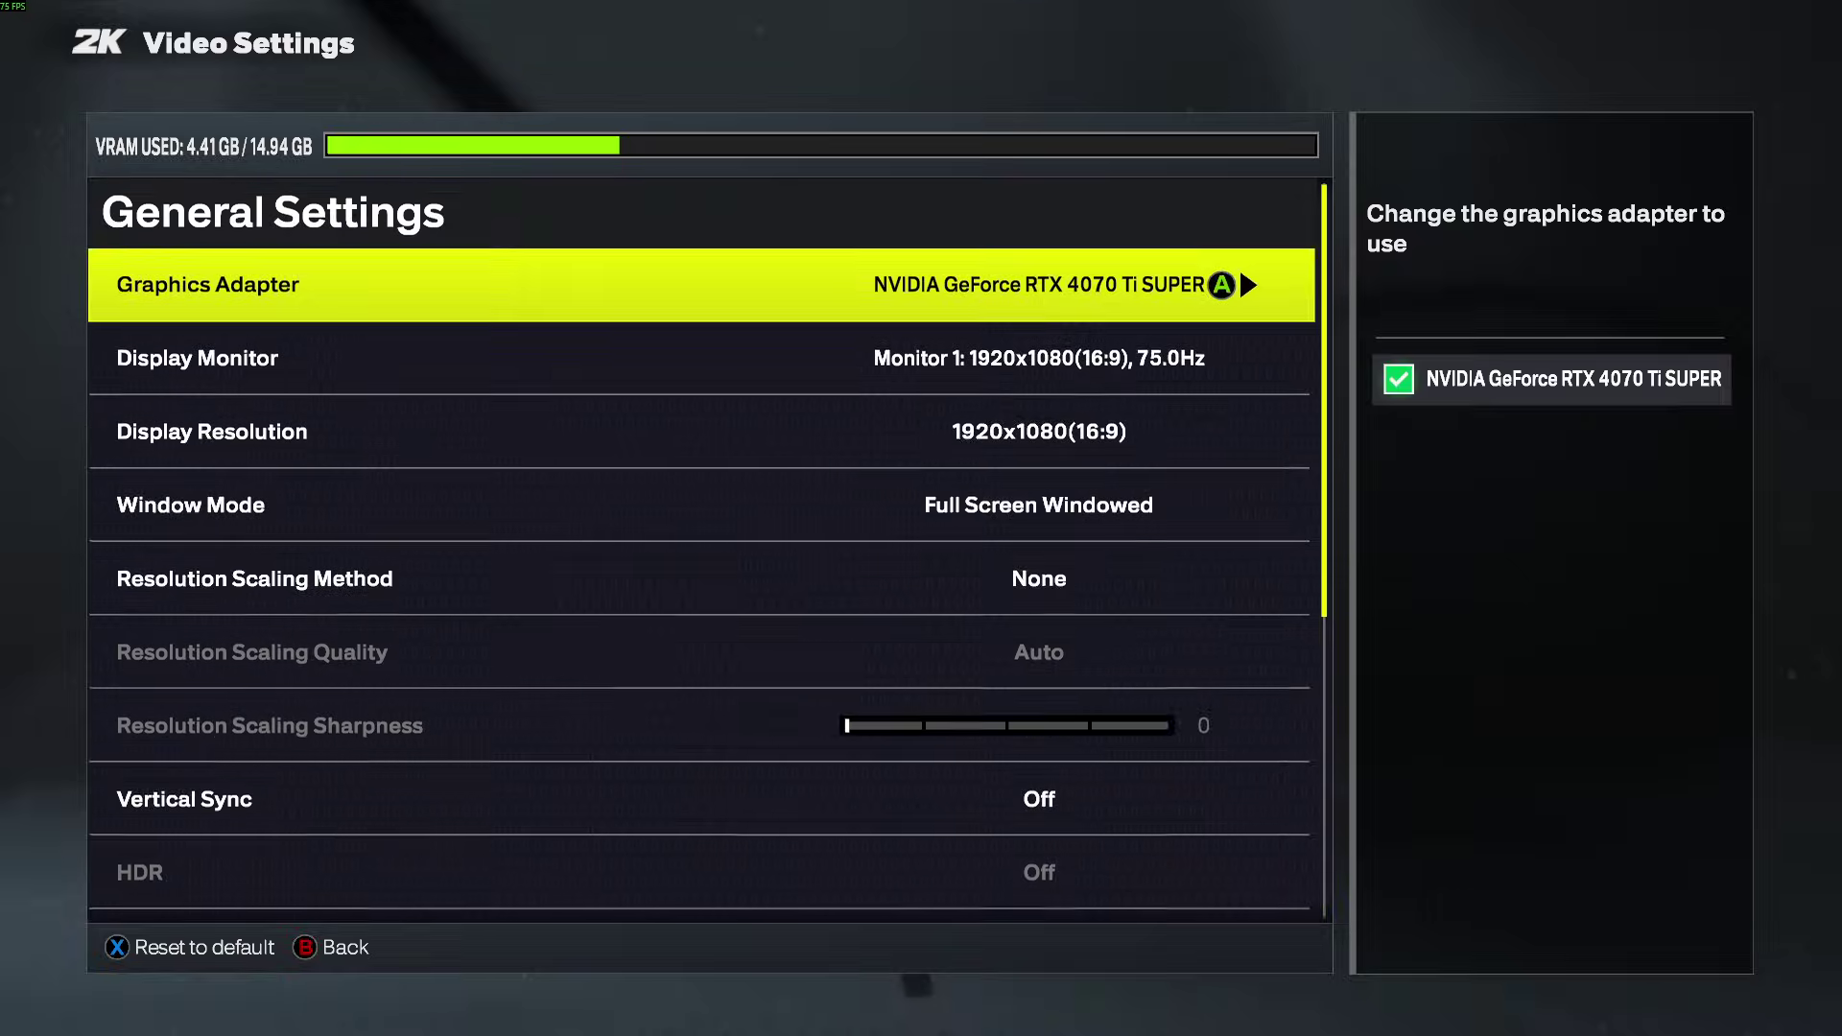
key("Down")
key("Down")
key("Down")
key("Down")
key("Down")
key("Down")
key("Down")
key("Down")
key("Down")
key("Down")
key("Down")
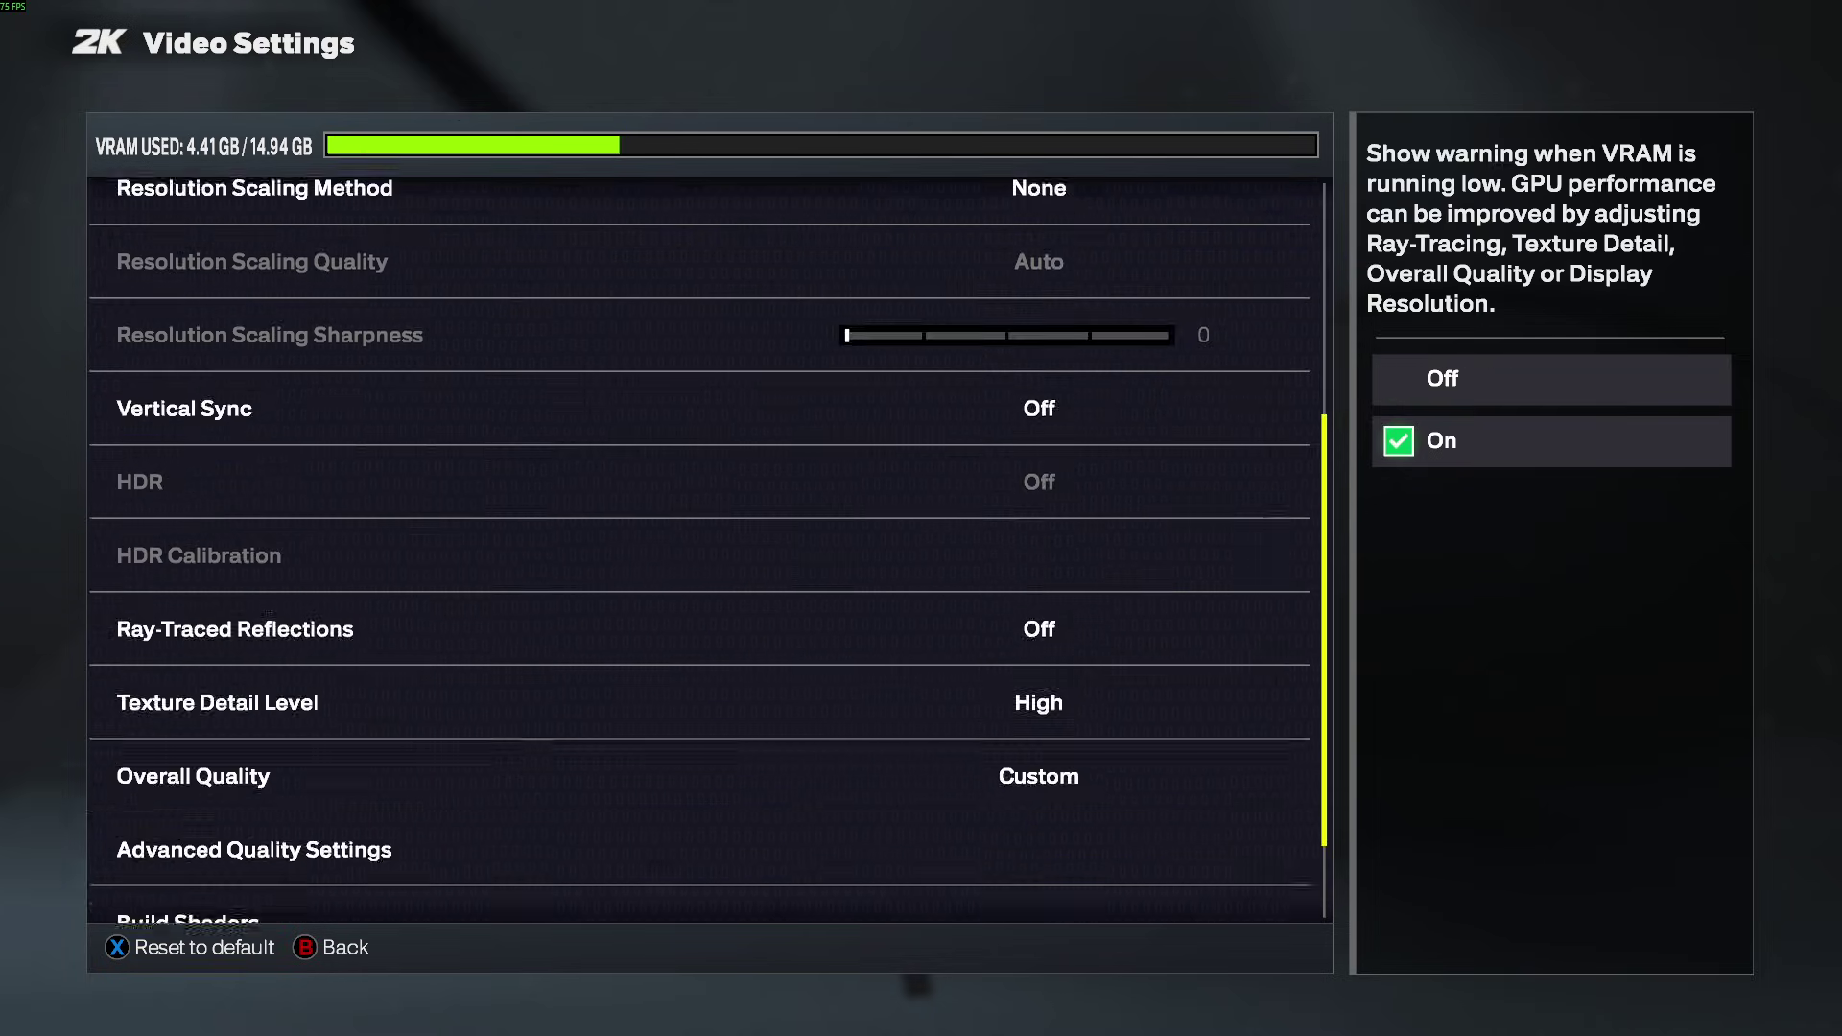
Move between Advanced Quality Settings and Build Shaders in Video Settings, leaving both unchanged
key("Up")
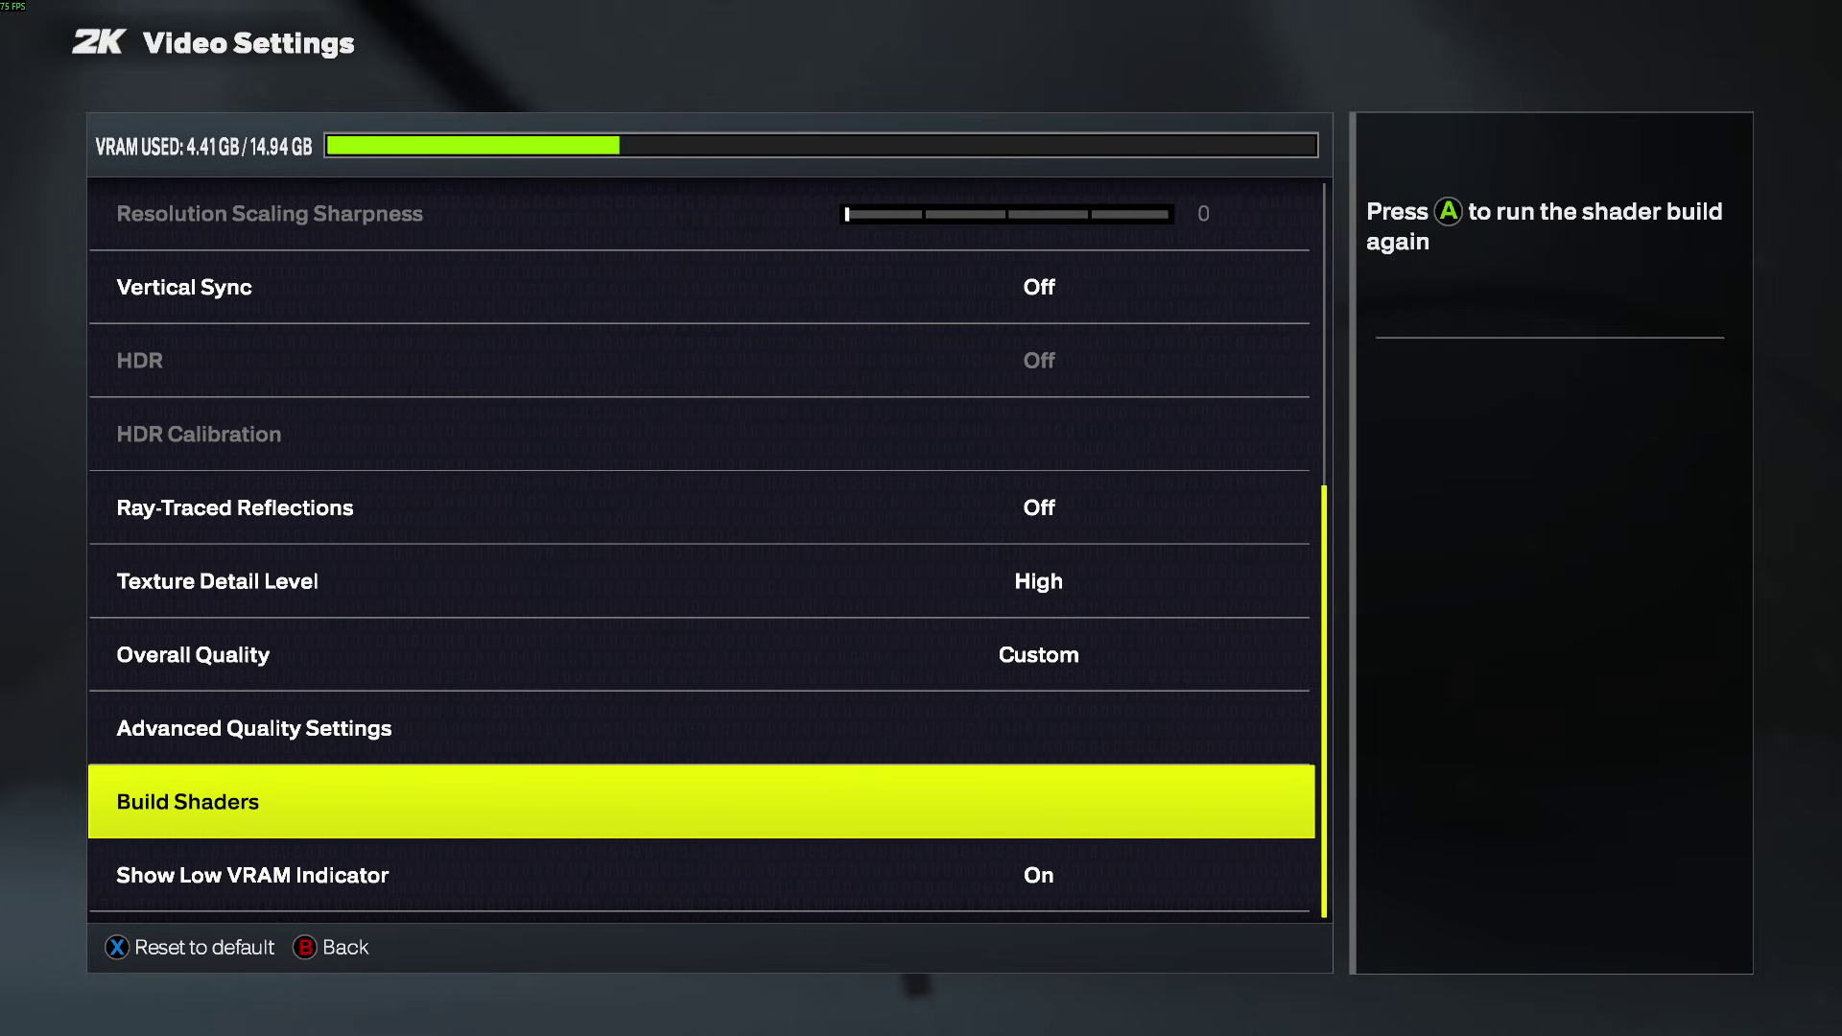
key("Up")
key("Down")
key("Up")
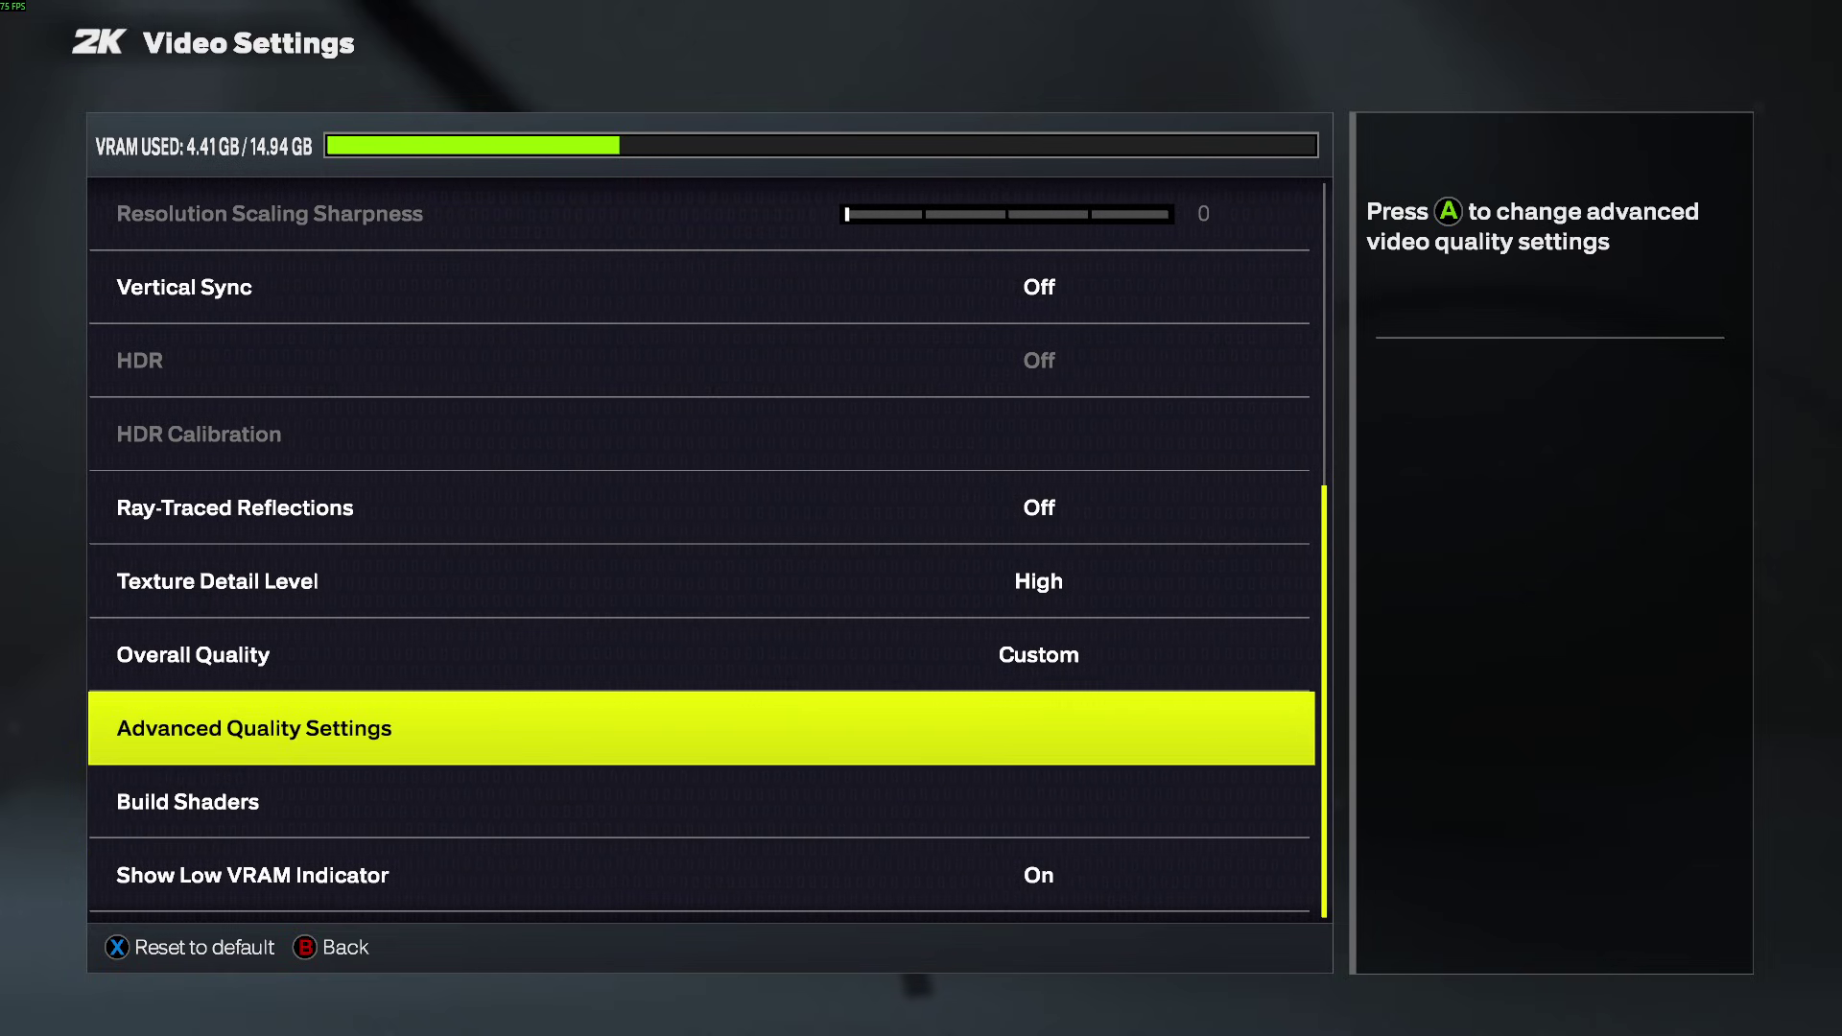
key("Down")
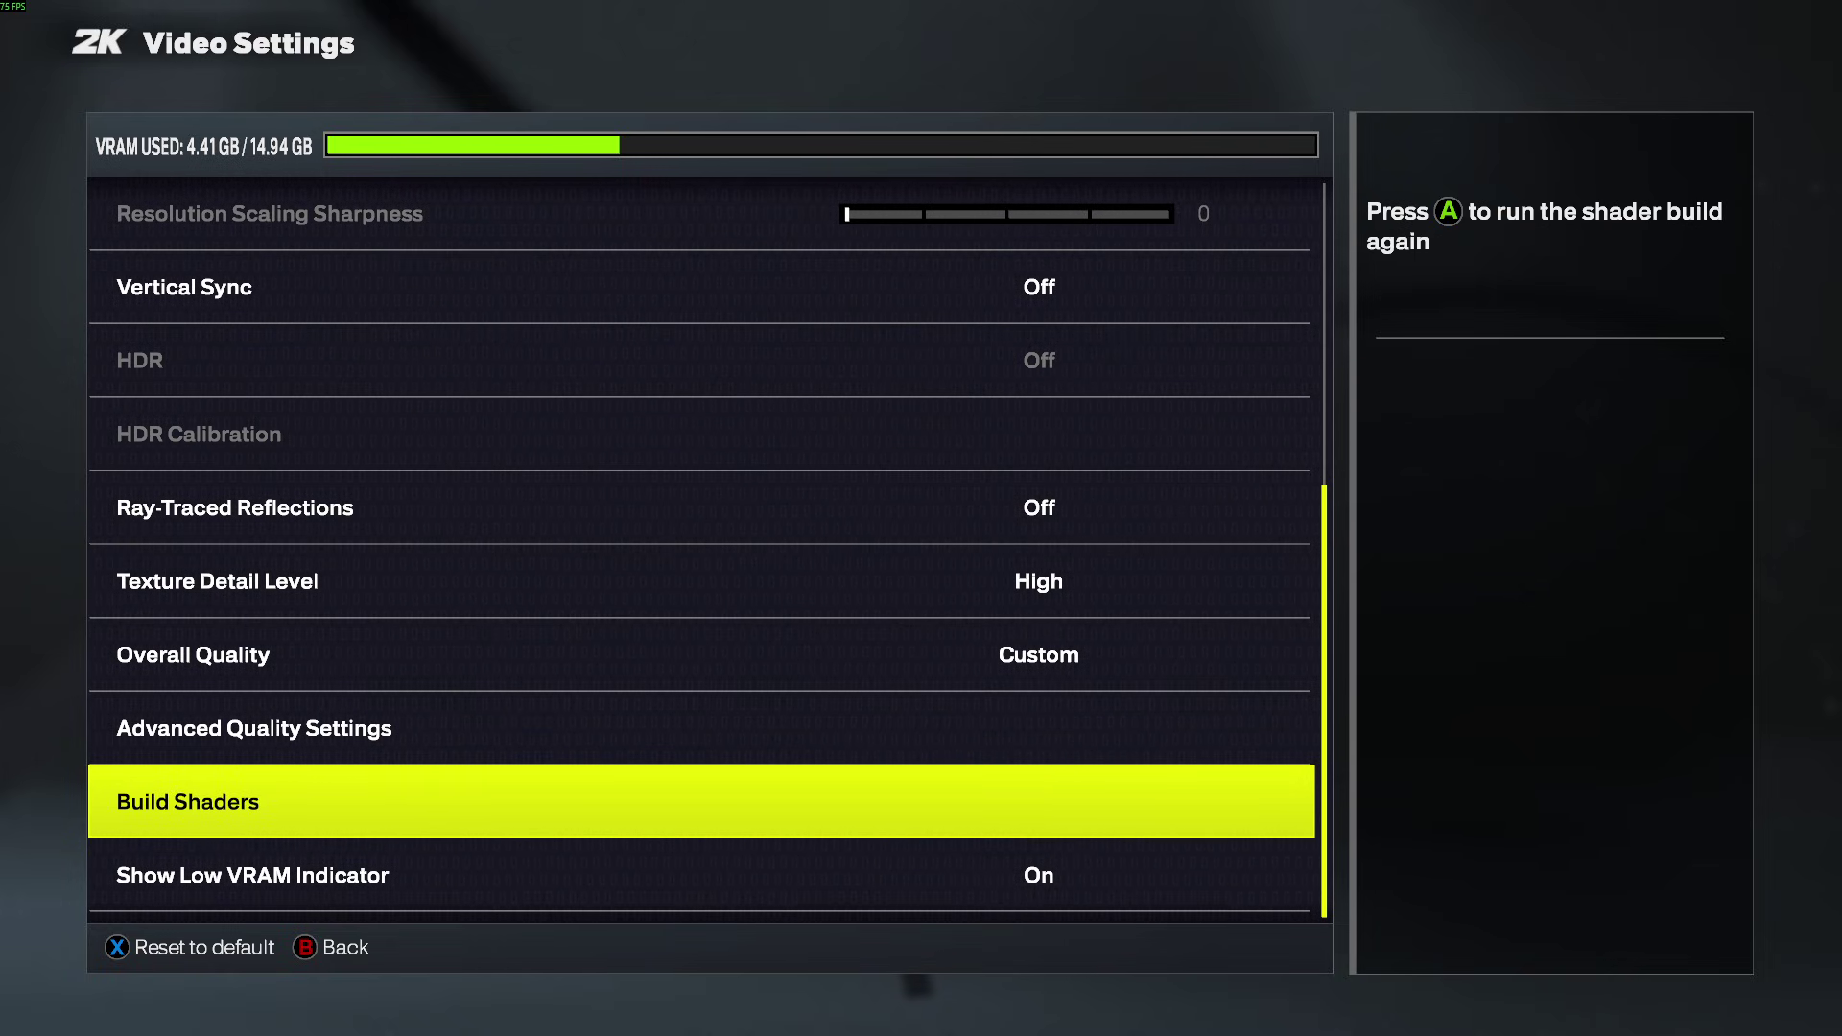
key("Up")
key("Down")
key("Down")
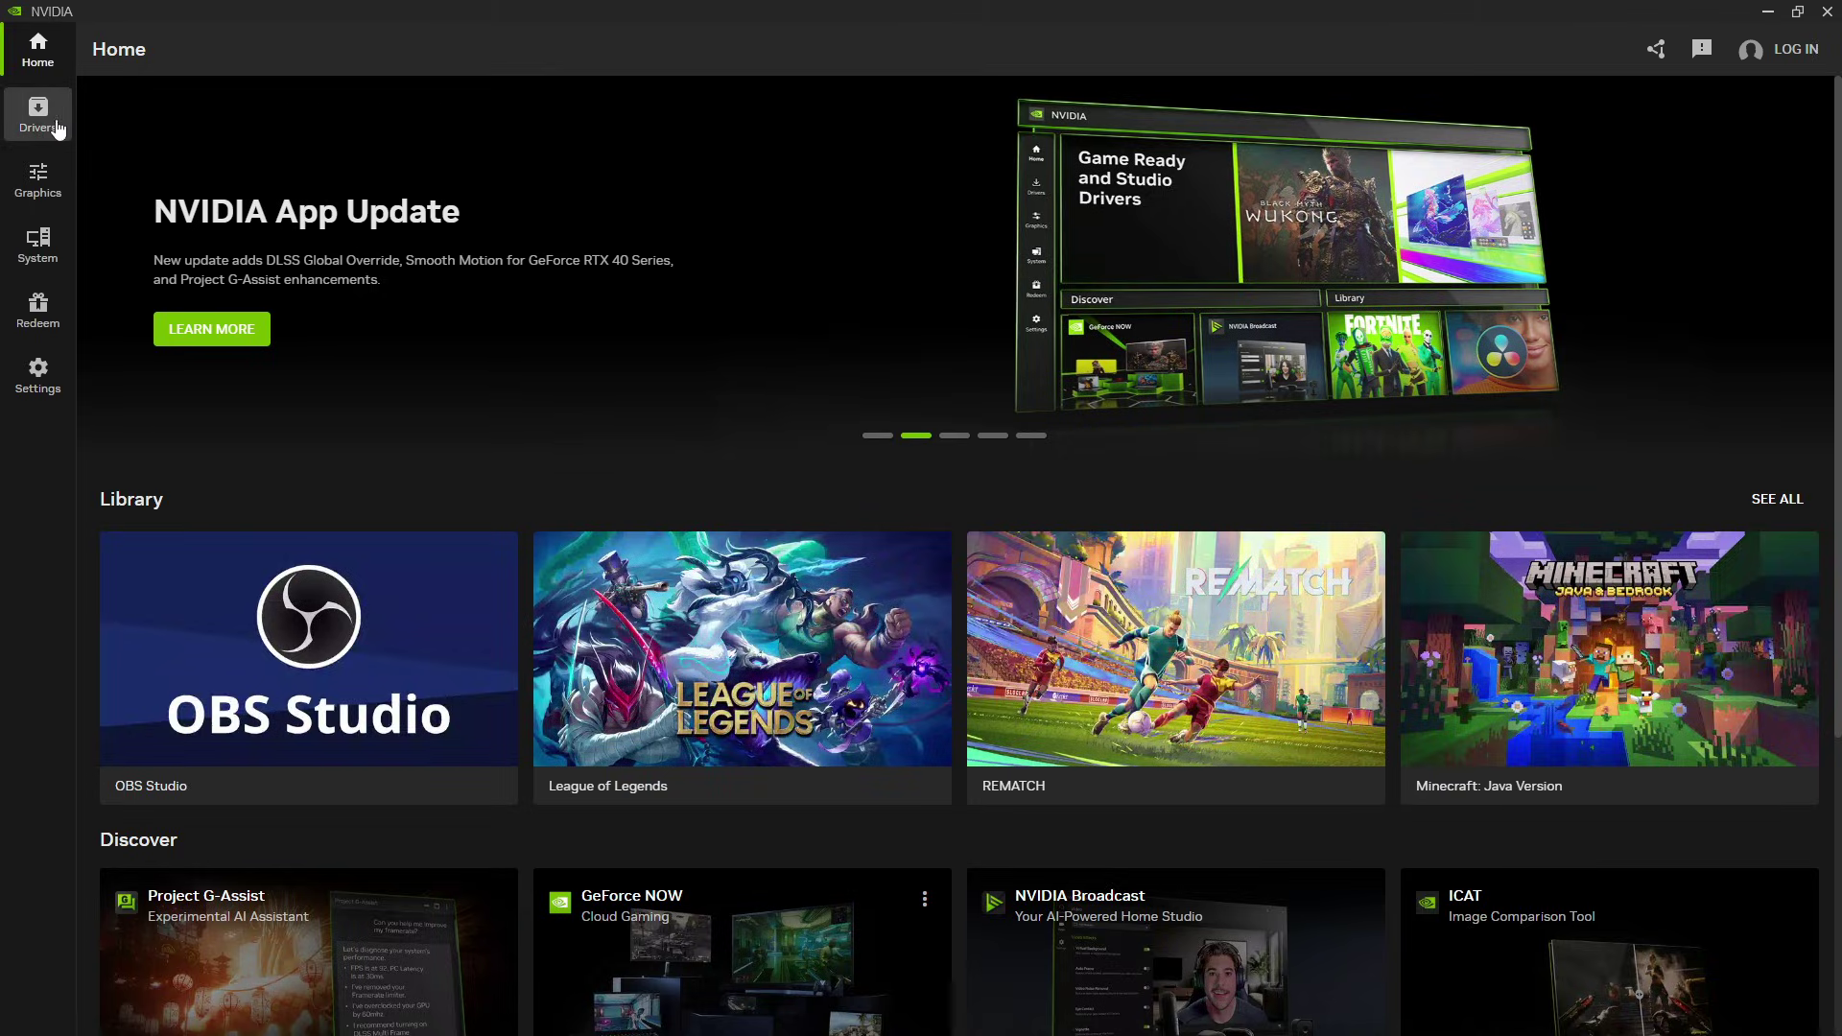
Check the NVIDIA App Drivers page, then launch NVIDIA Control Panel from the desktop menu
left_click(40, 118)
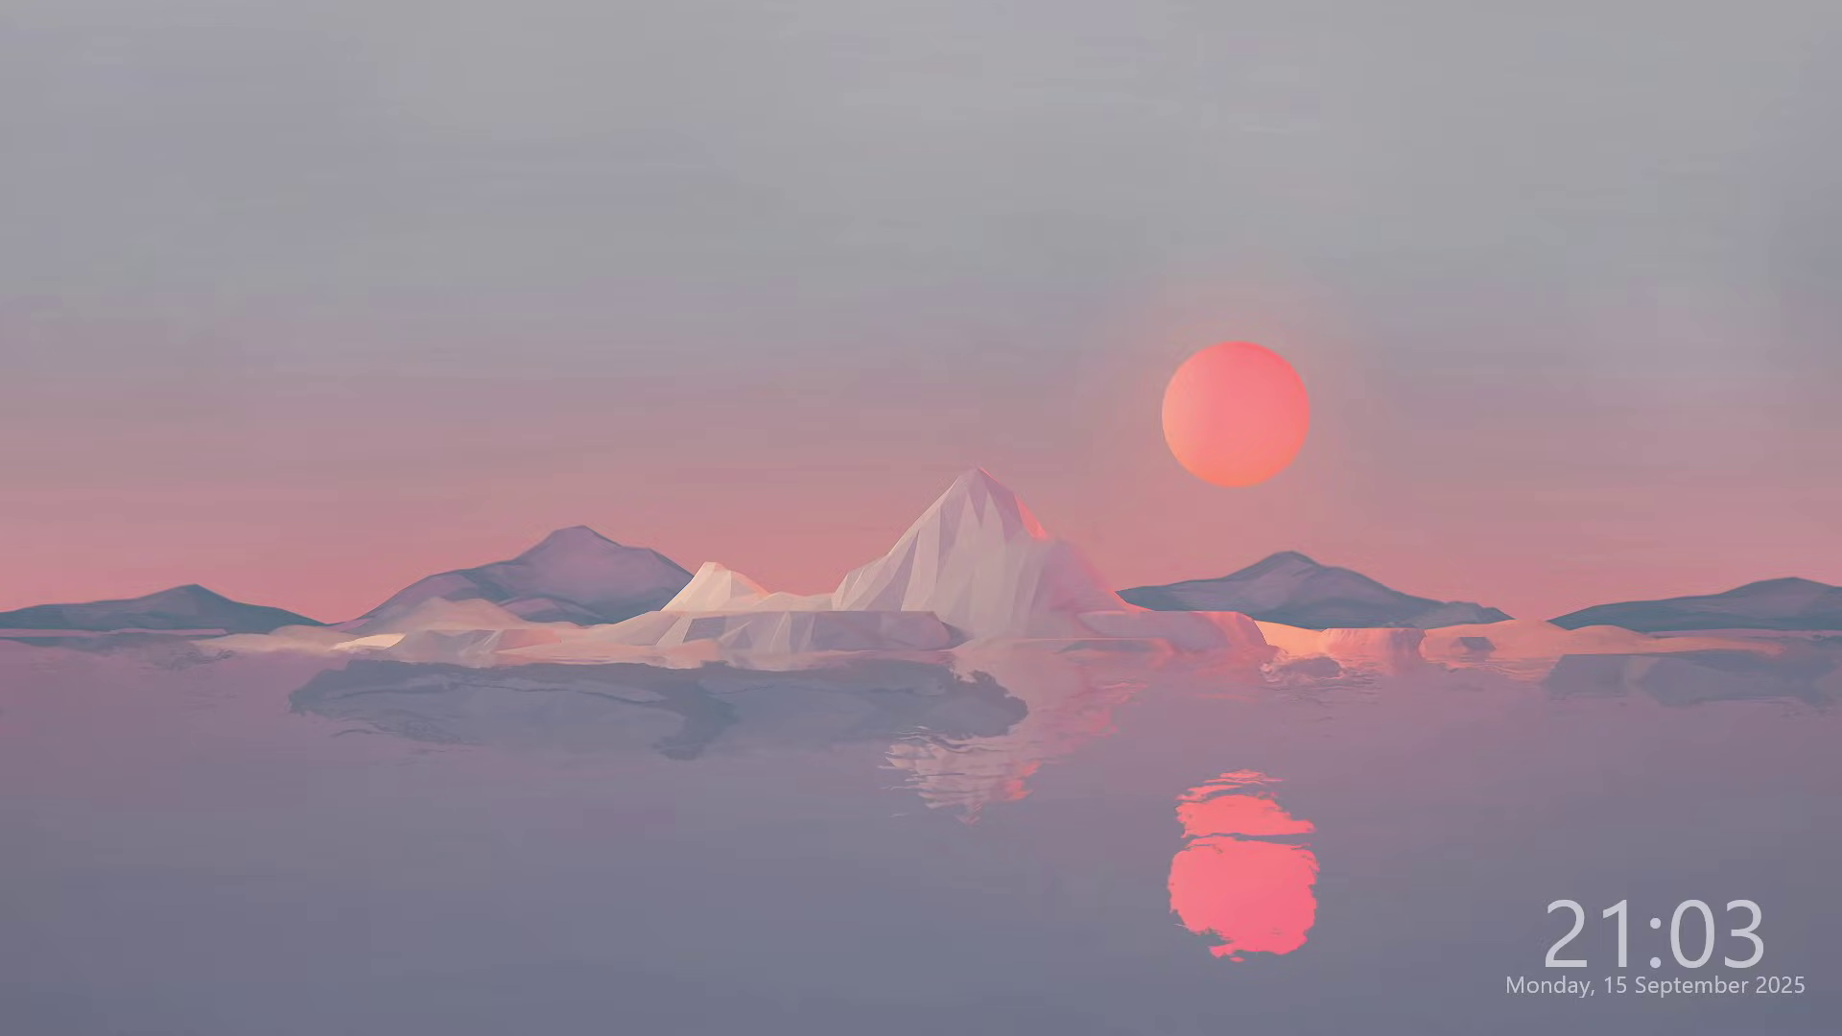
right_click(856, 198)
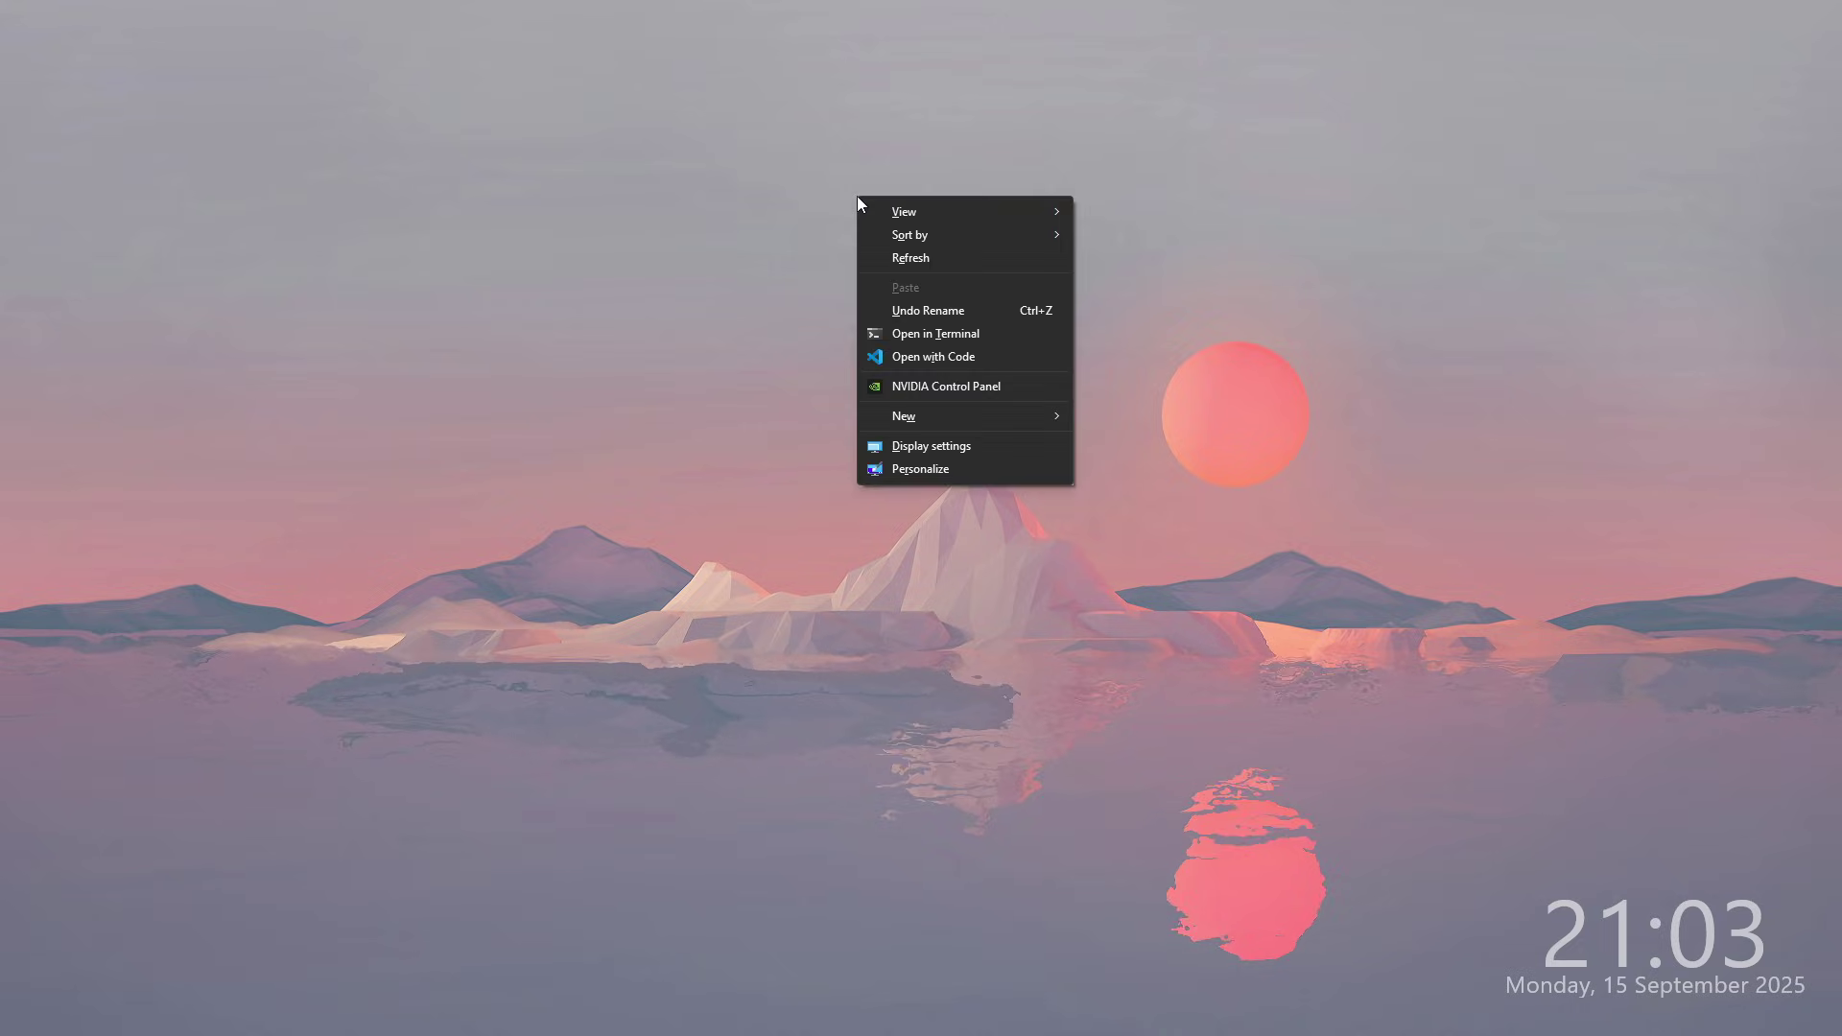
left_click(947, 388)
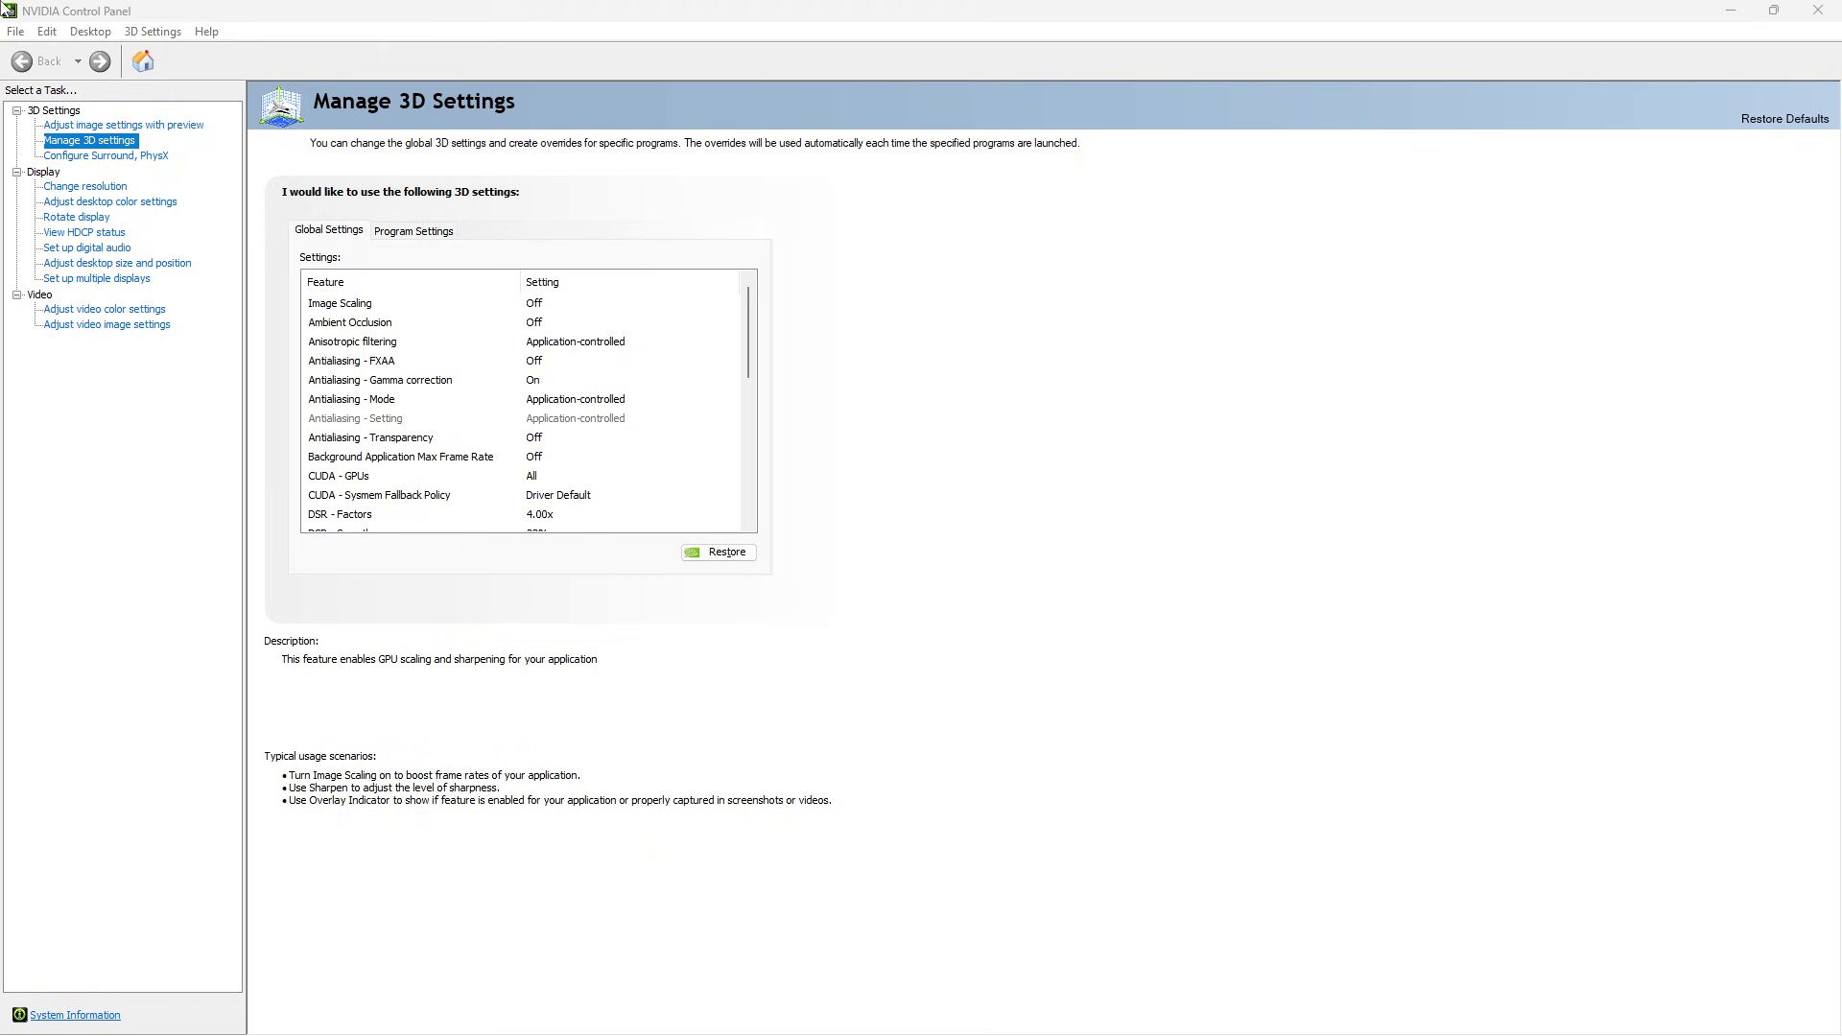
Switch Manage 3D Settings to Program Settings and browse the already customised programs
left_click(80, 145)
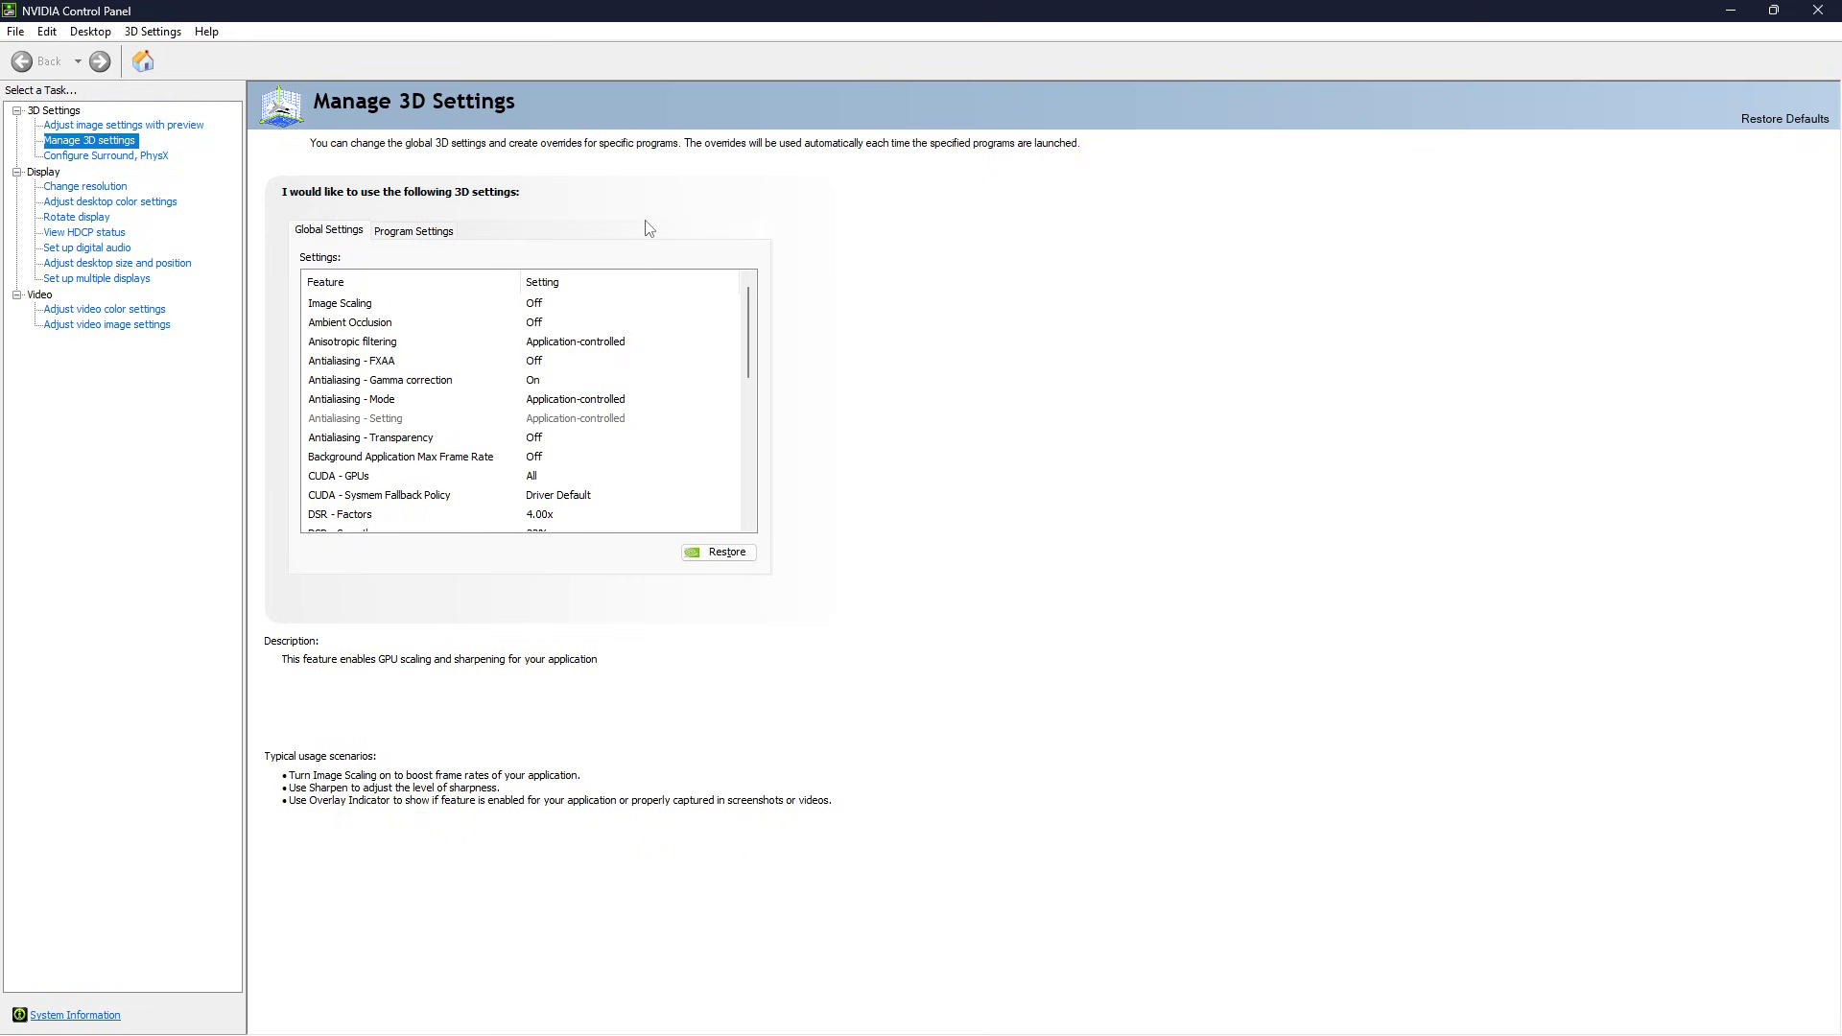
left_click(420, 234)
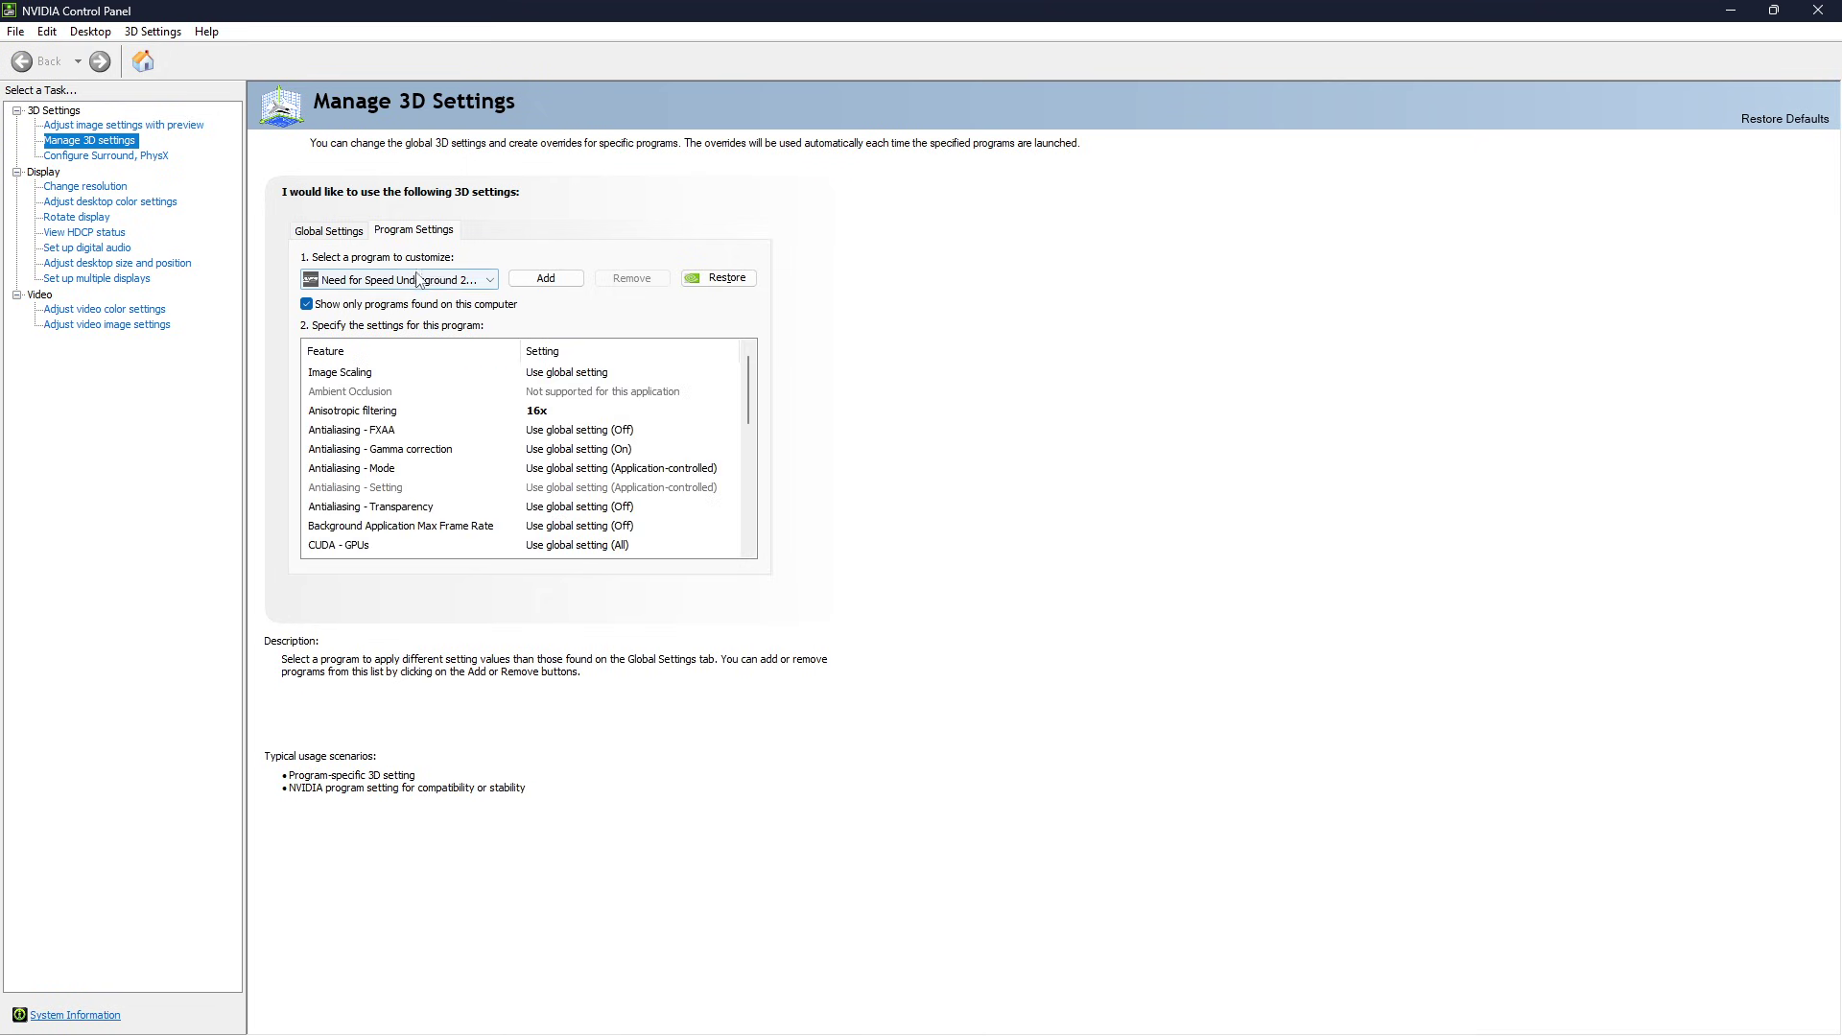
left_click(365, 280)
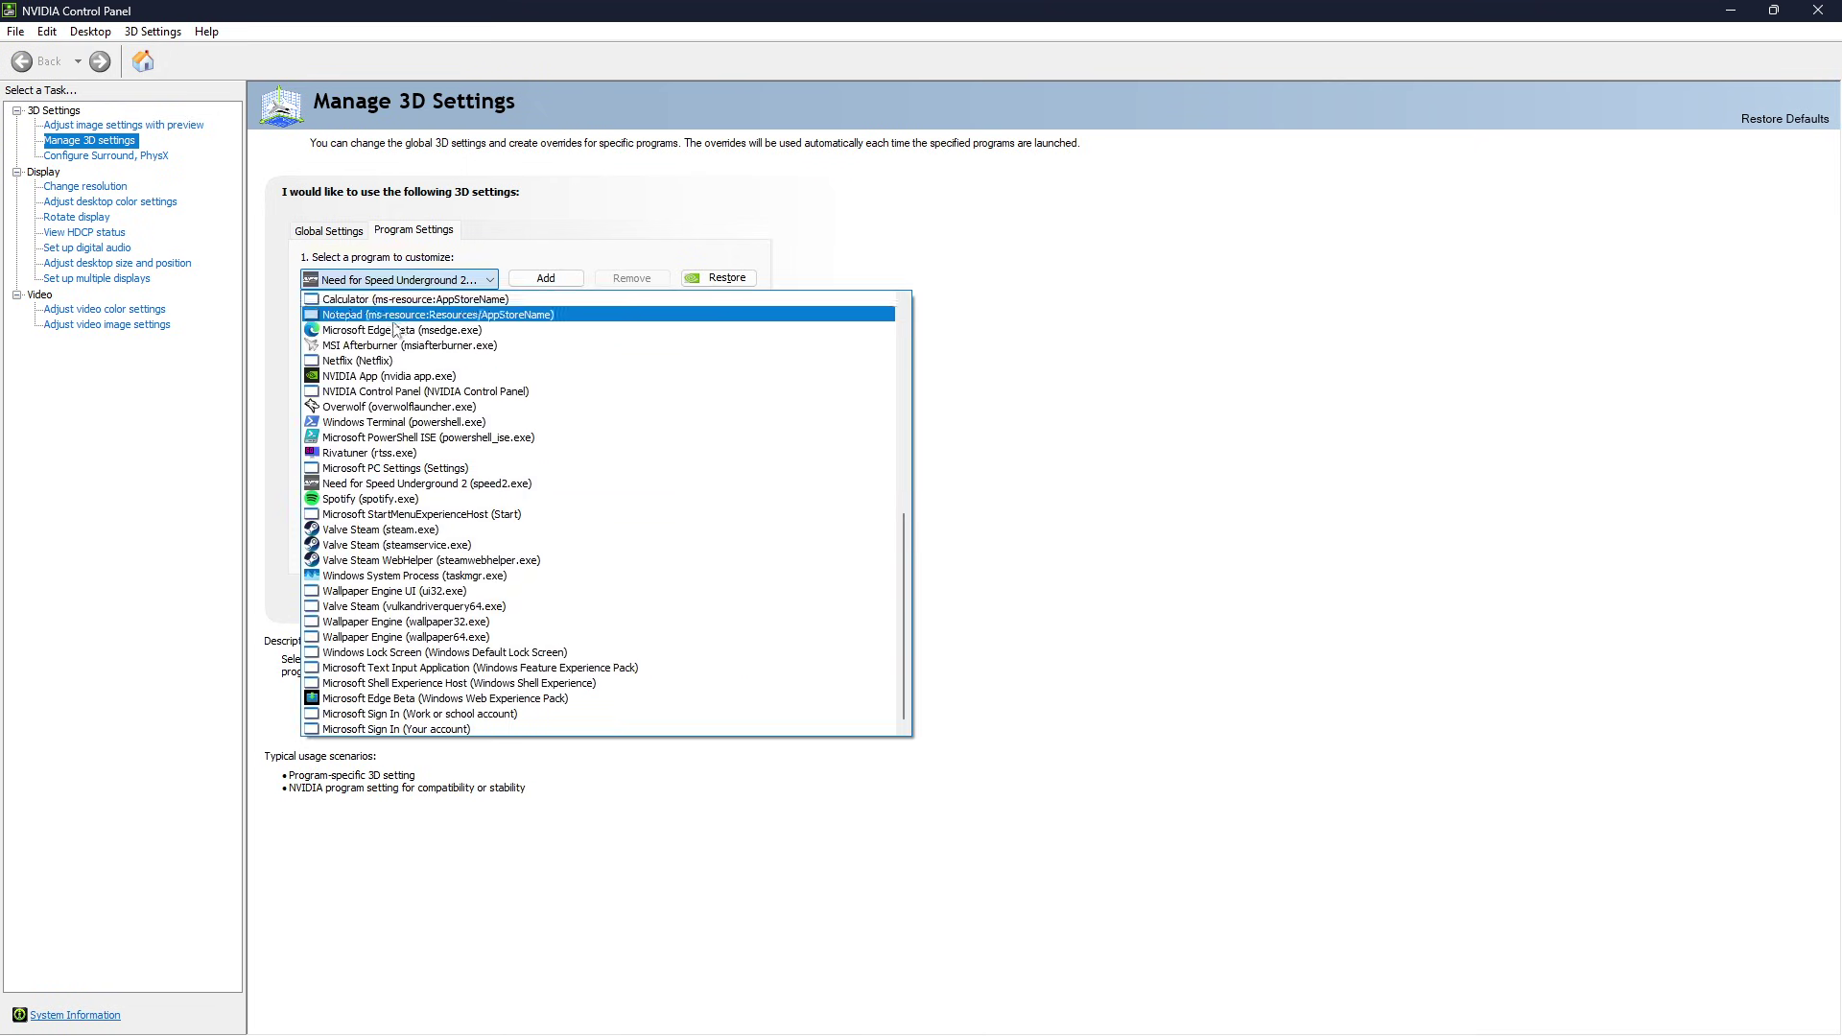
scroll(420, 550, "up", 6)
scroll(420, 550, "up", 7)
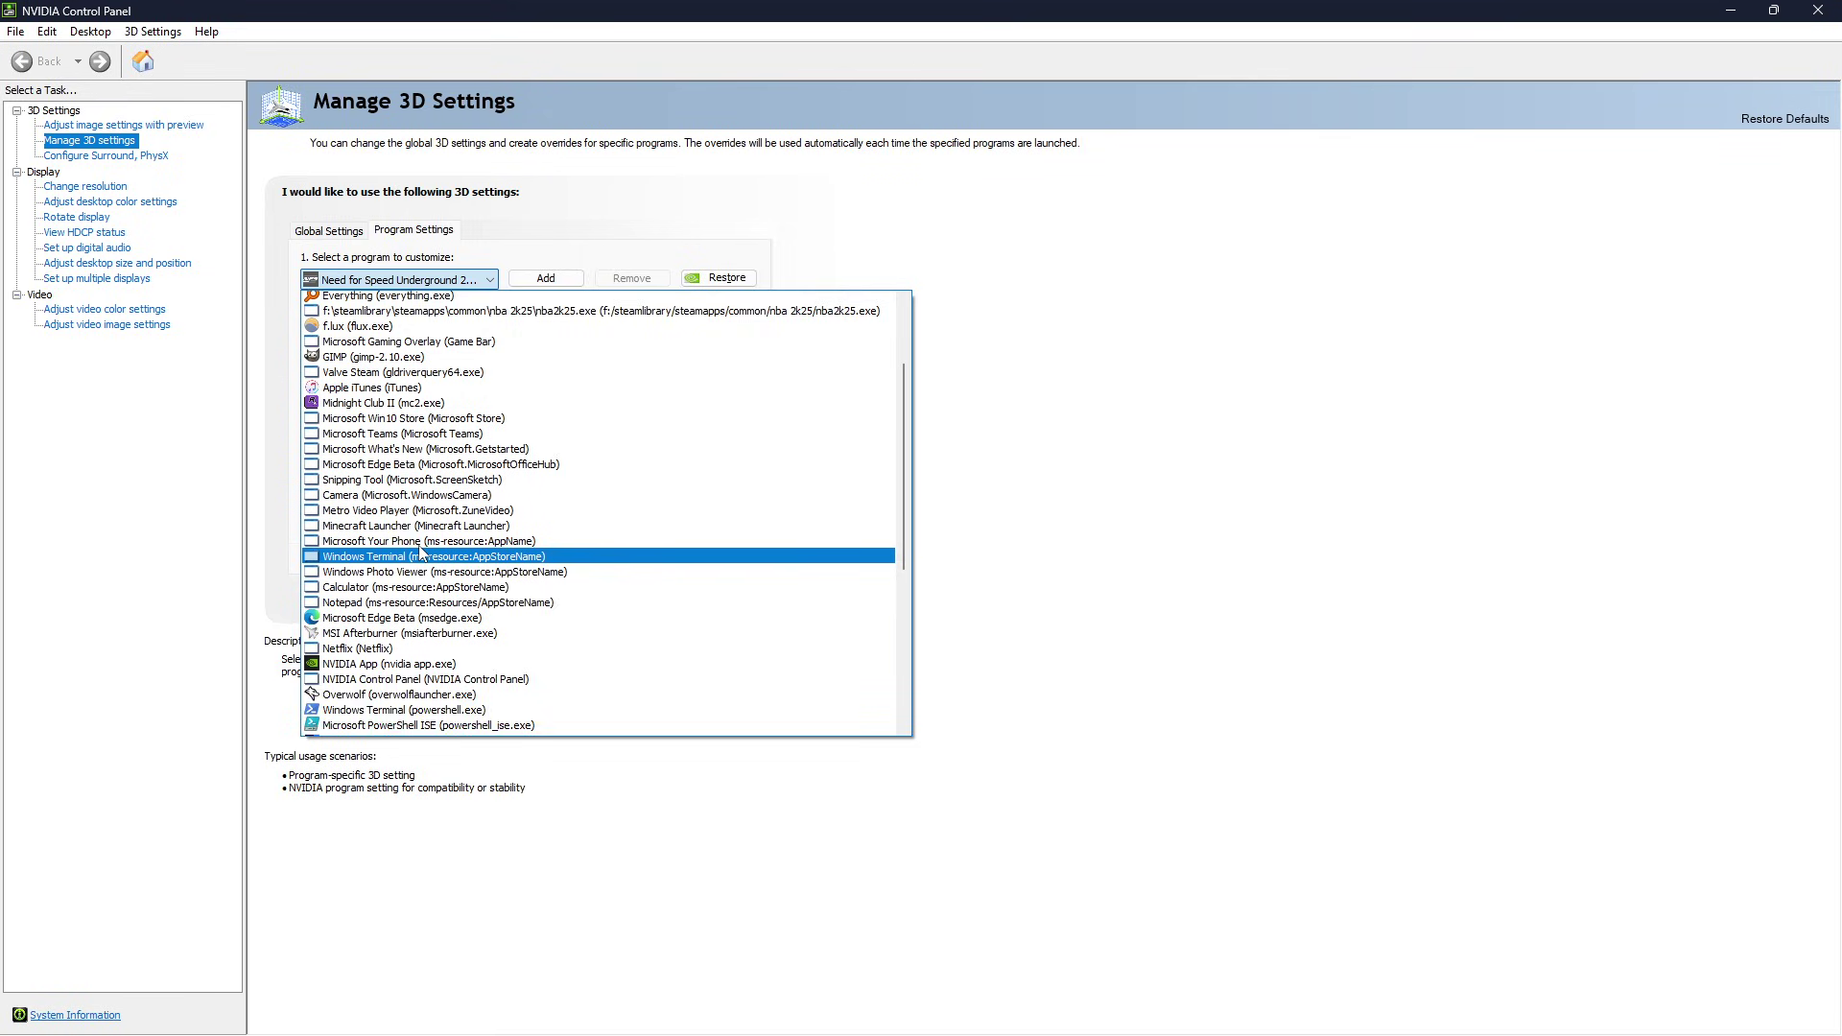
scroll(420, 560, "down", 10)
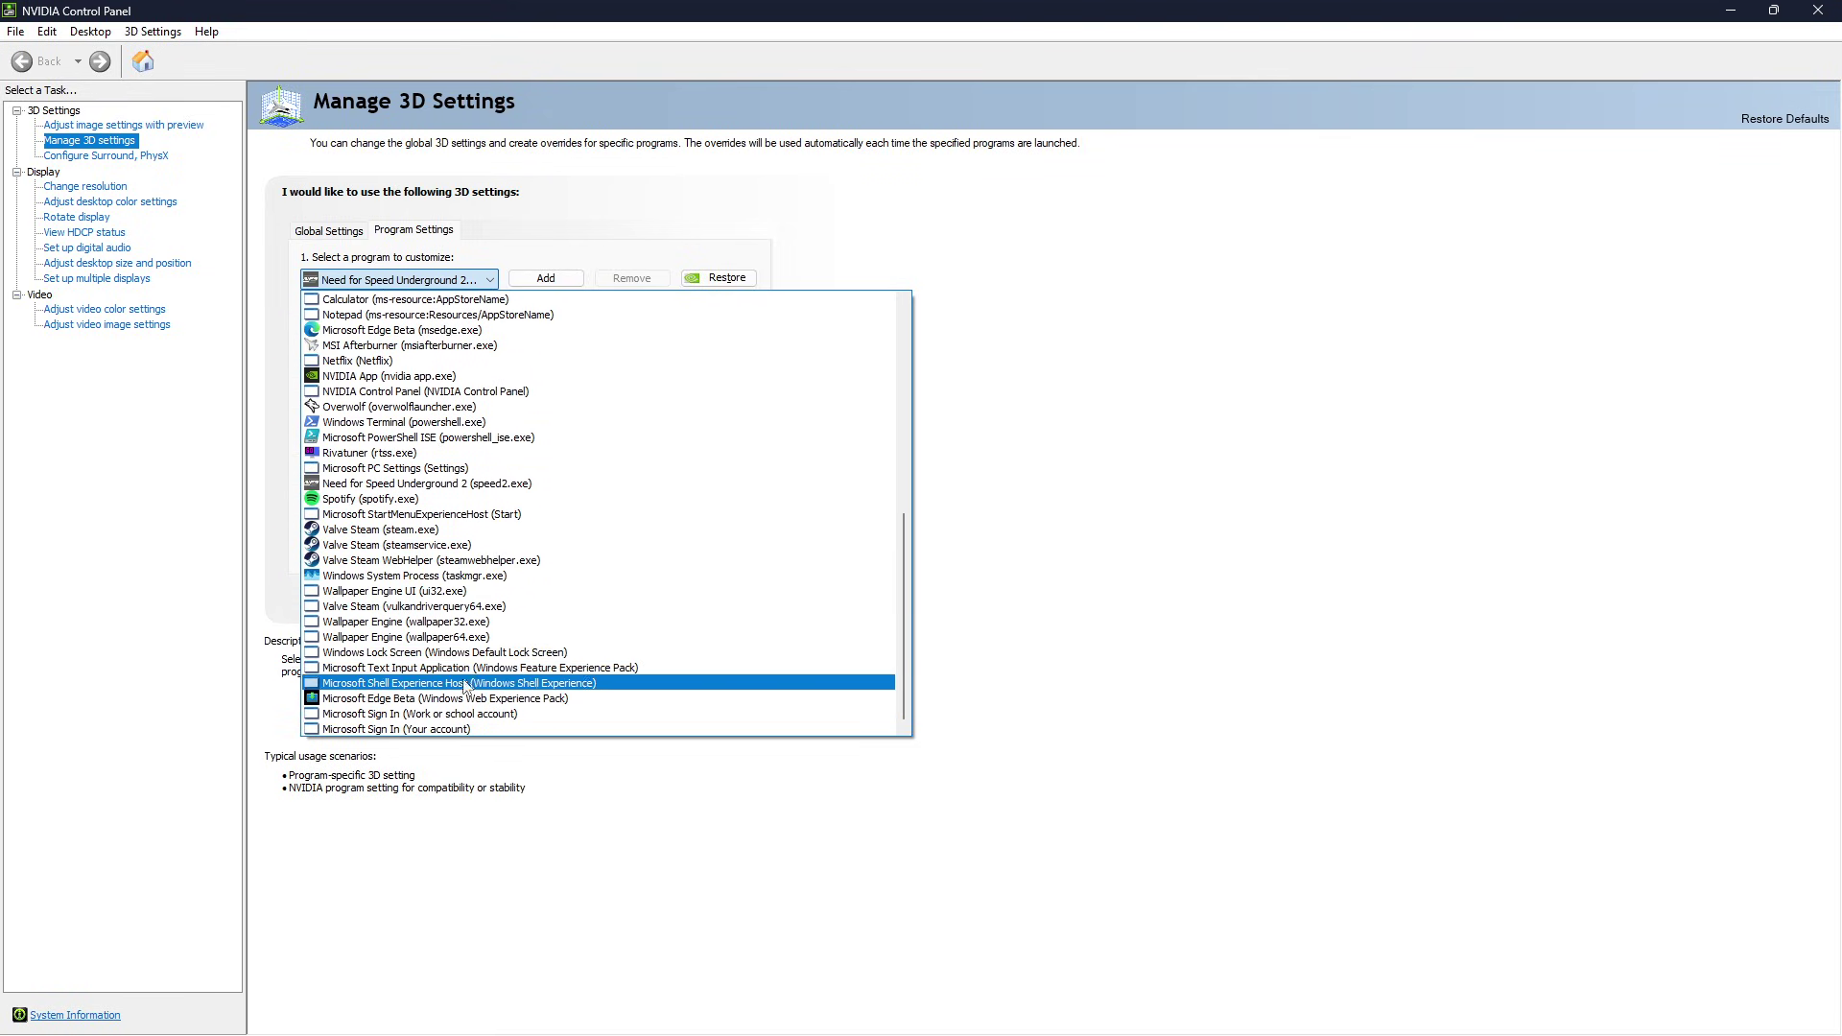
scroll(479, 686, "up", 3)
scroll(488, 693, "up", 3)
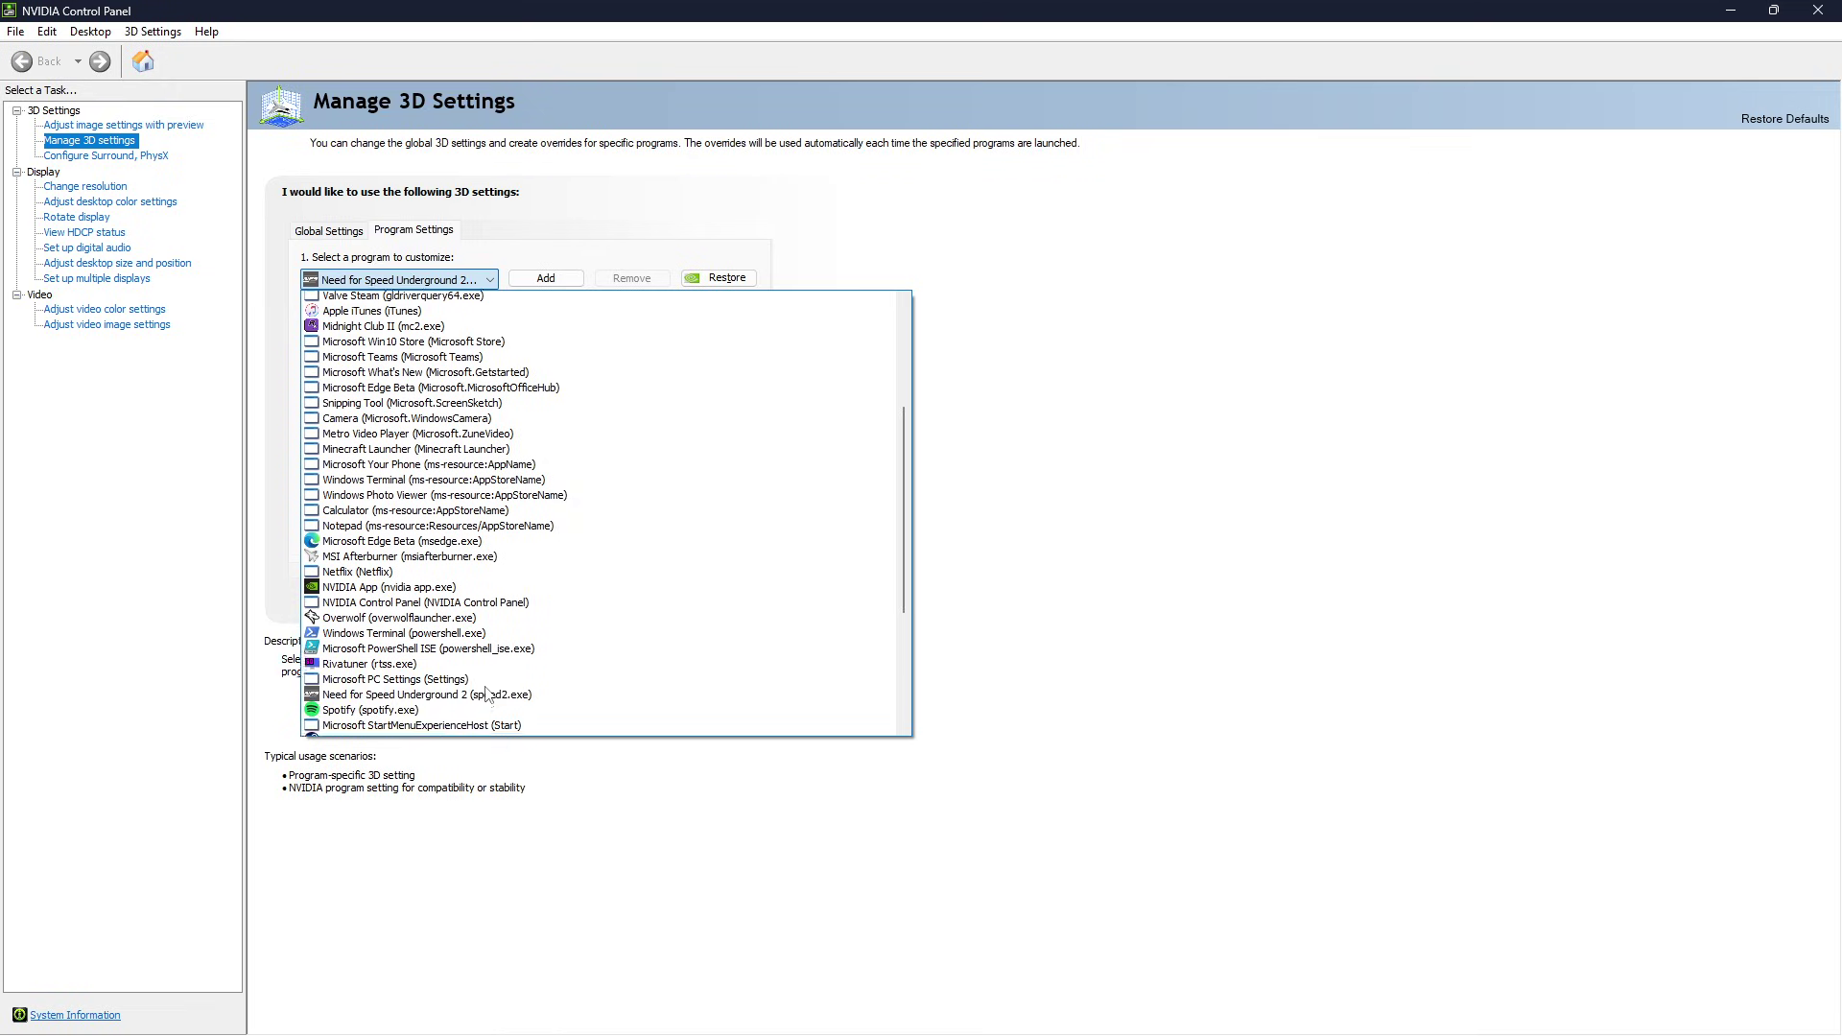
scroll(498, 684, "up", 3)
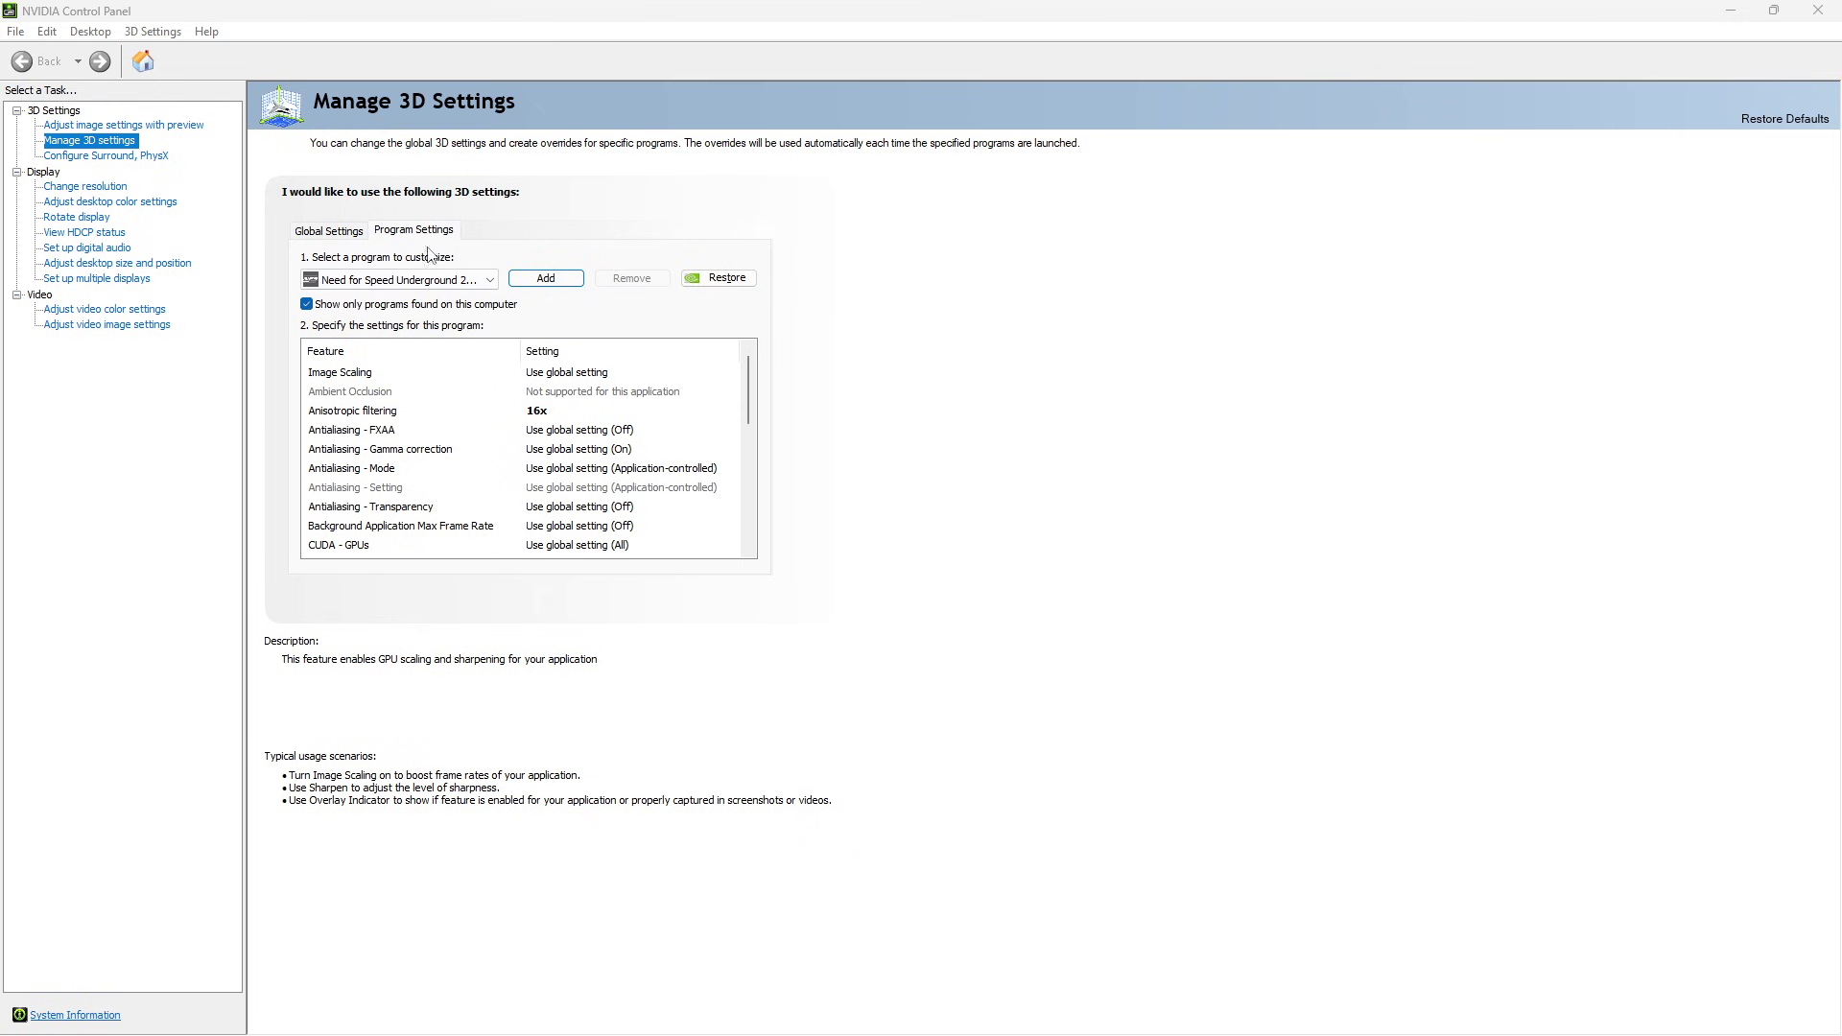
Add NBA2K26.exe from the recent programs list as a customised program
left_click(555, 282)
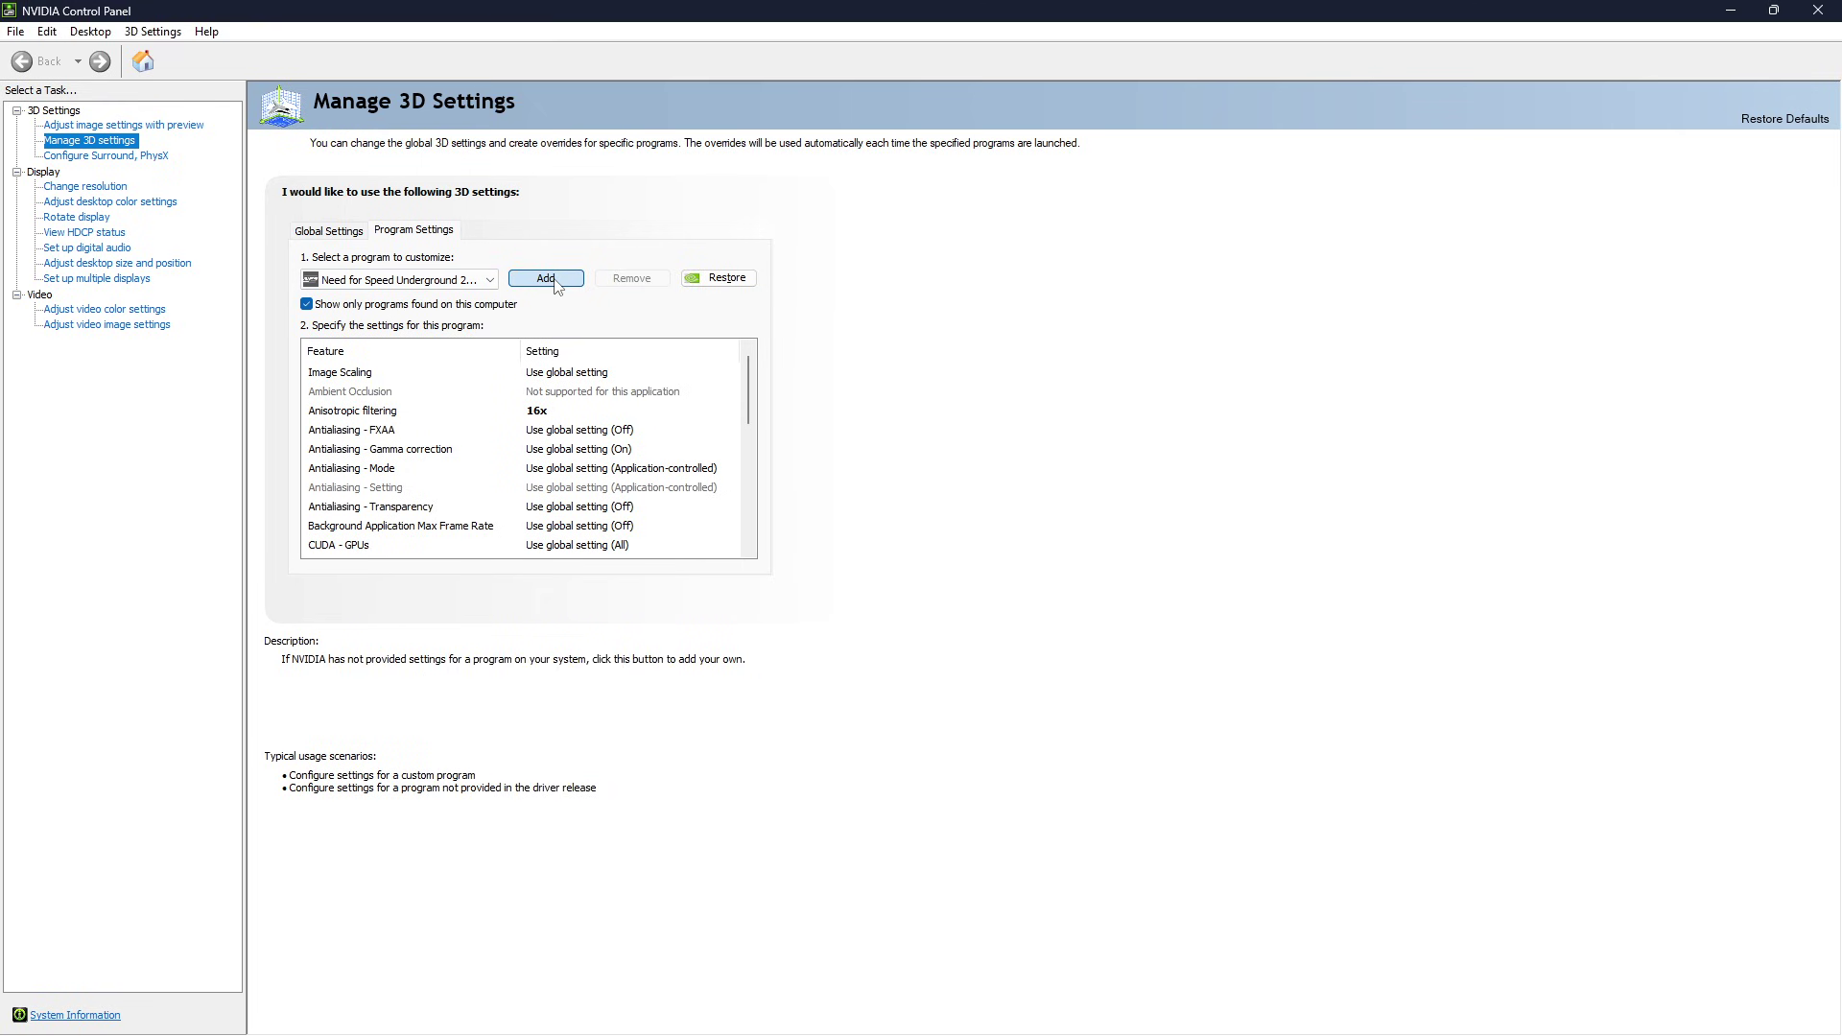
left_click(827, 608)
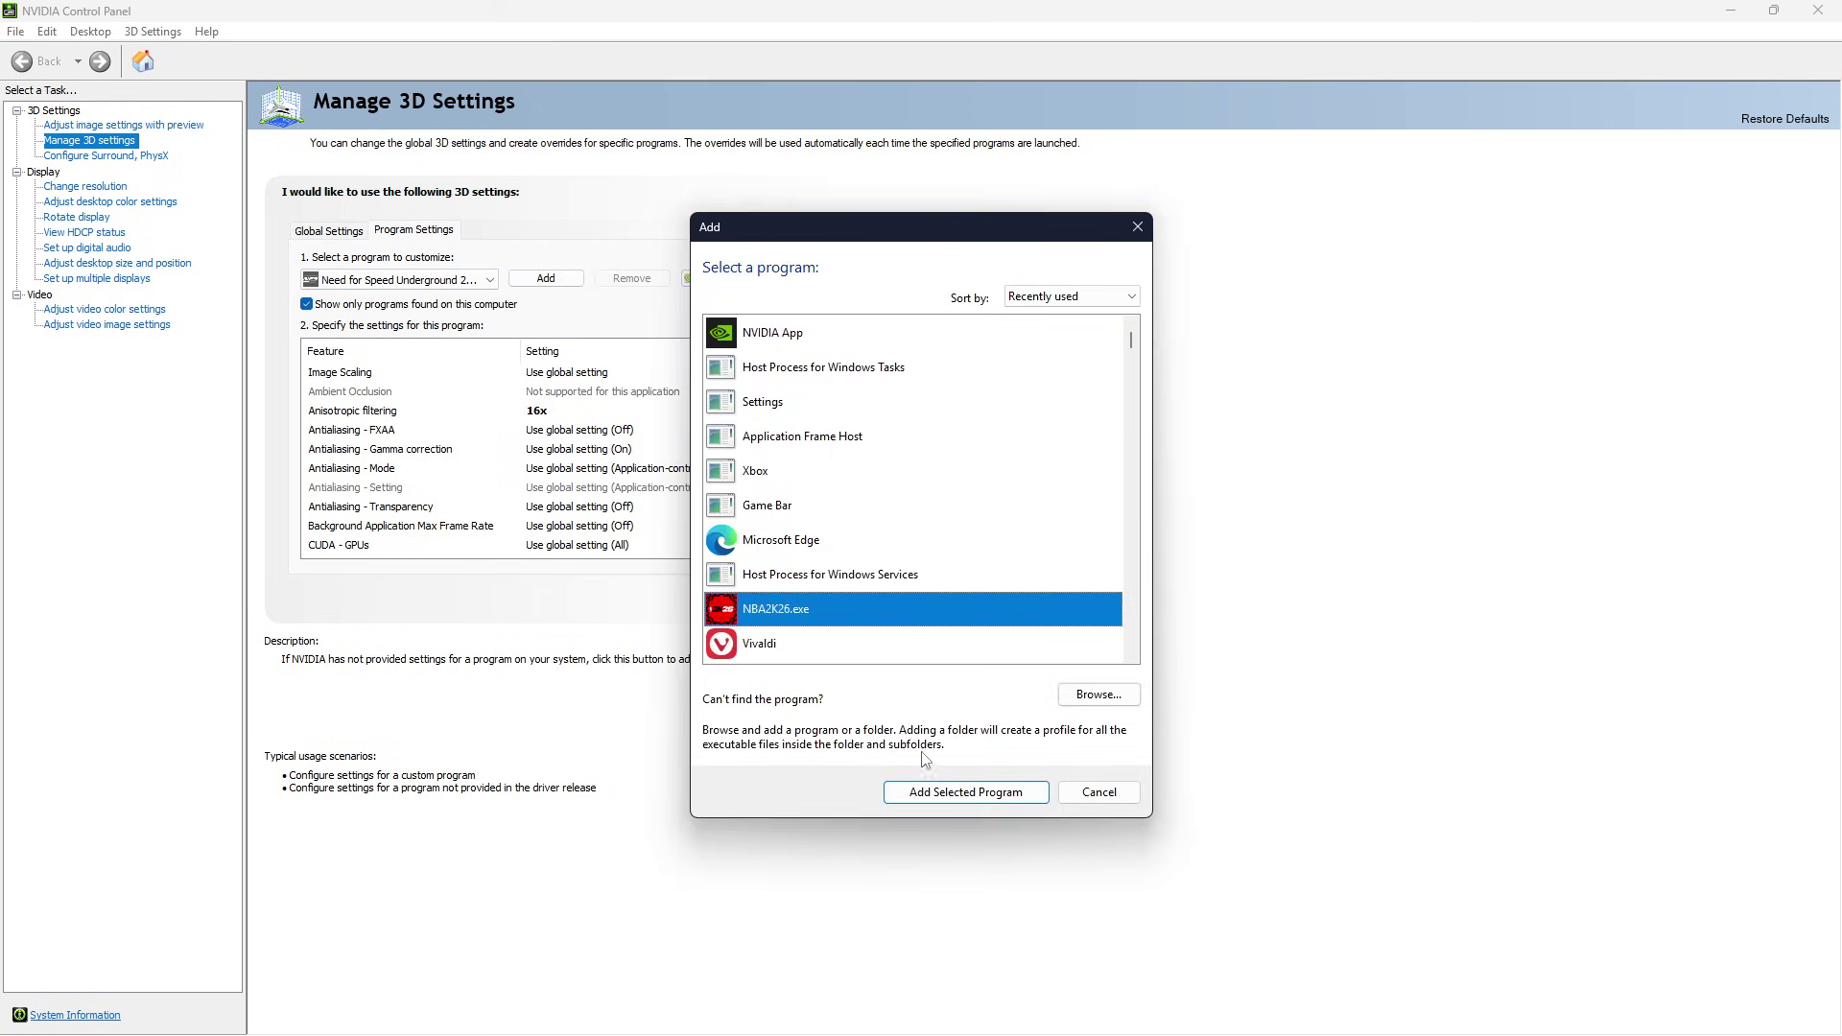
left_click(956, 792)
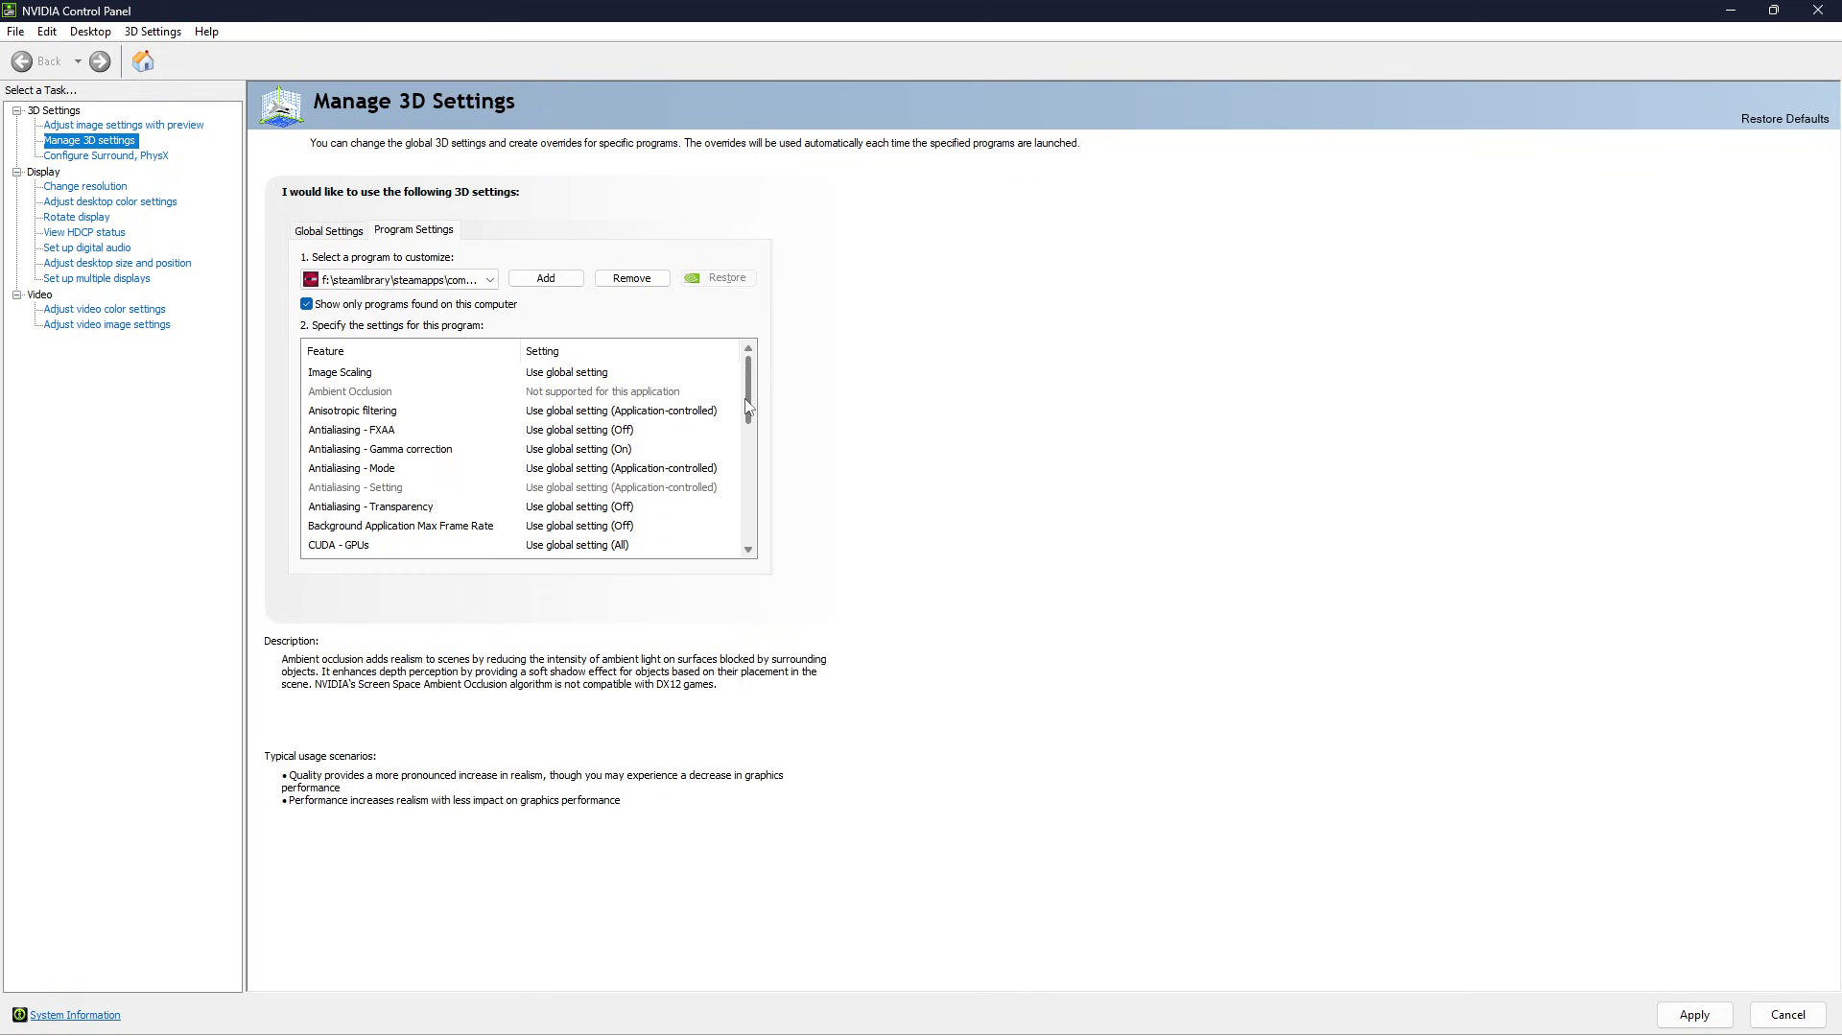
scroll(383, 435, "down", 3)
Set NBA2K26.exe's Power management mode to Prefer maximum performance
scroll(382, 435, "up", 3)
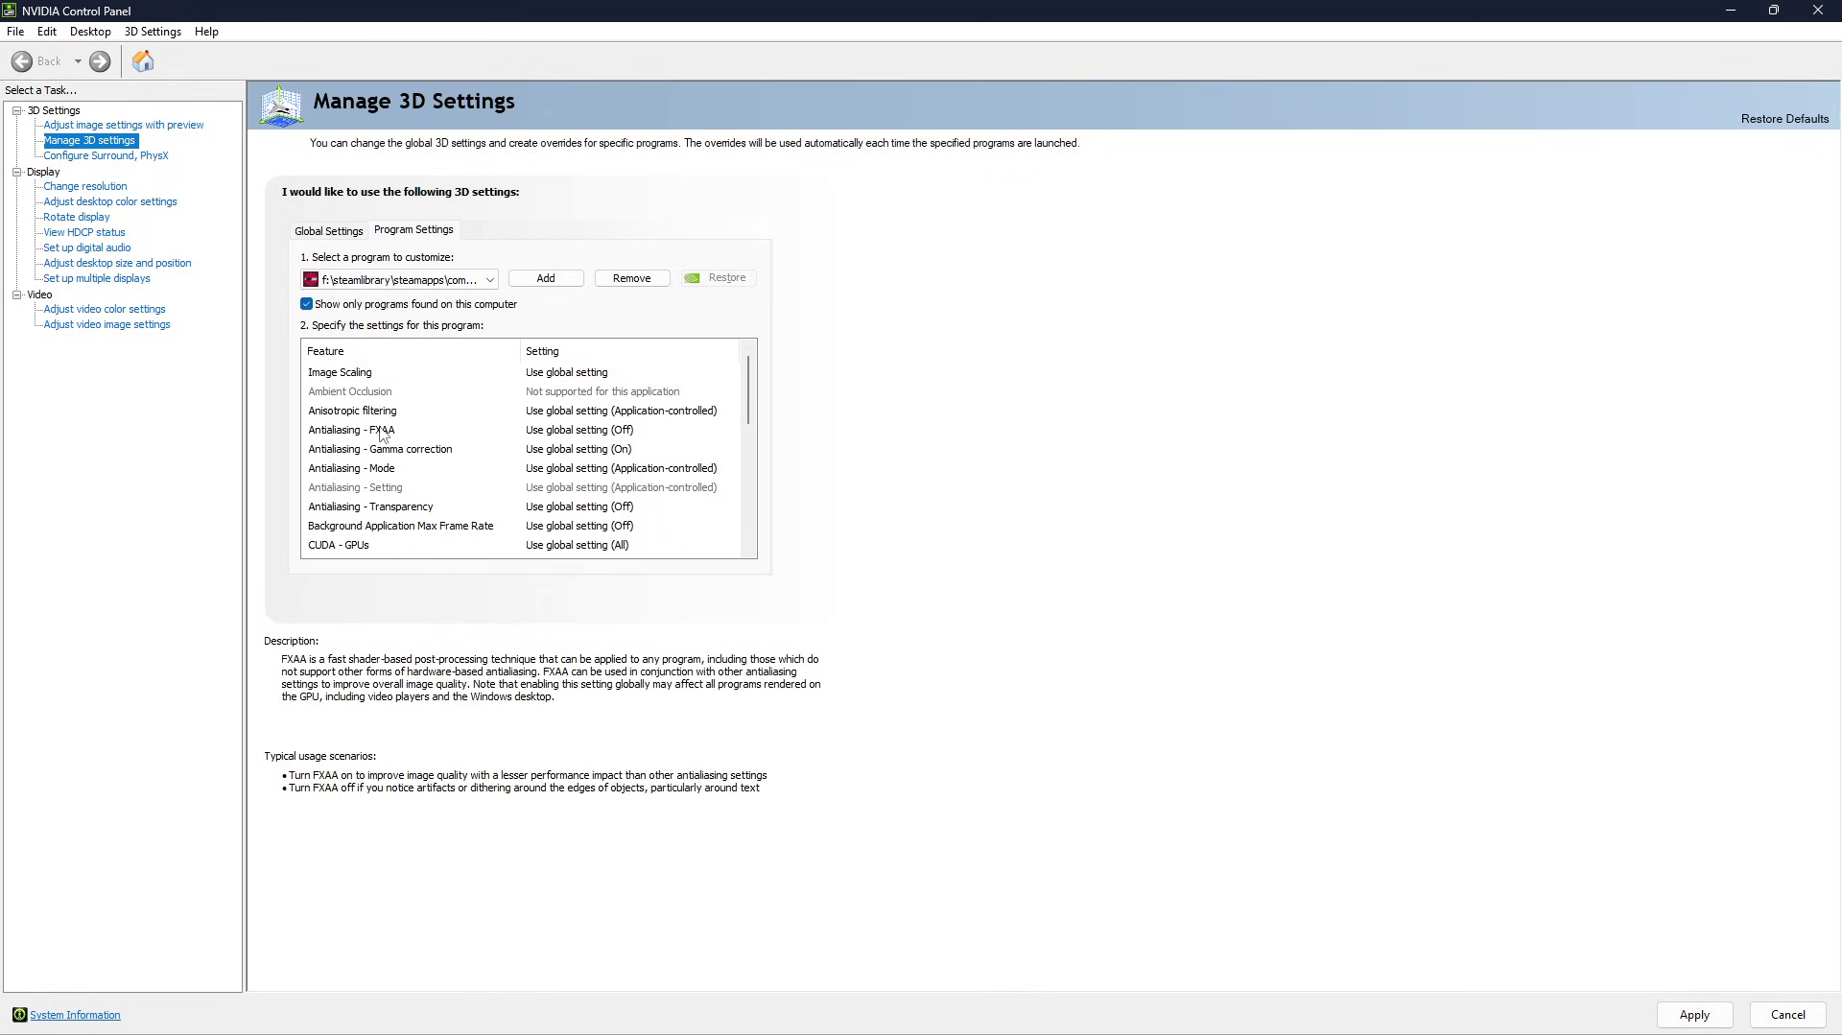
scroll(388, 461, "down", 8)
scroll(397, 497, "up", 8)
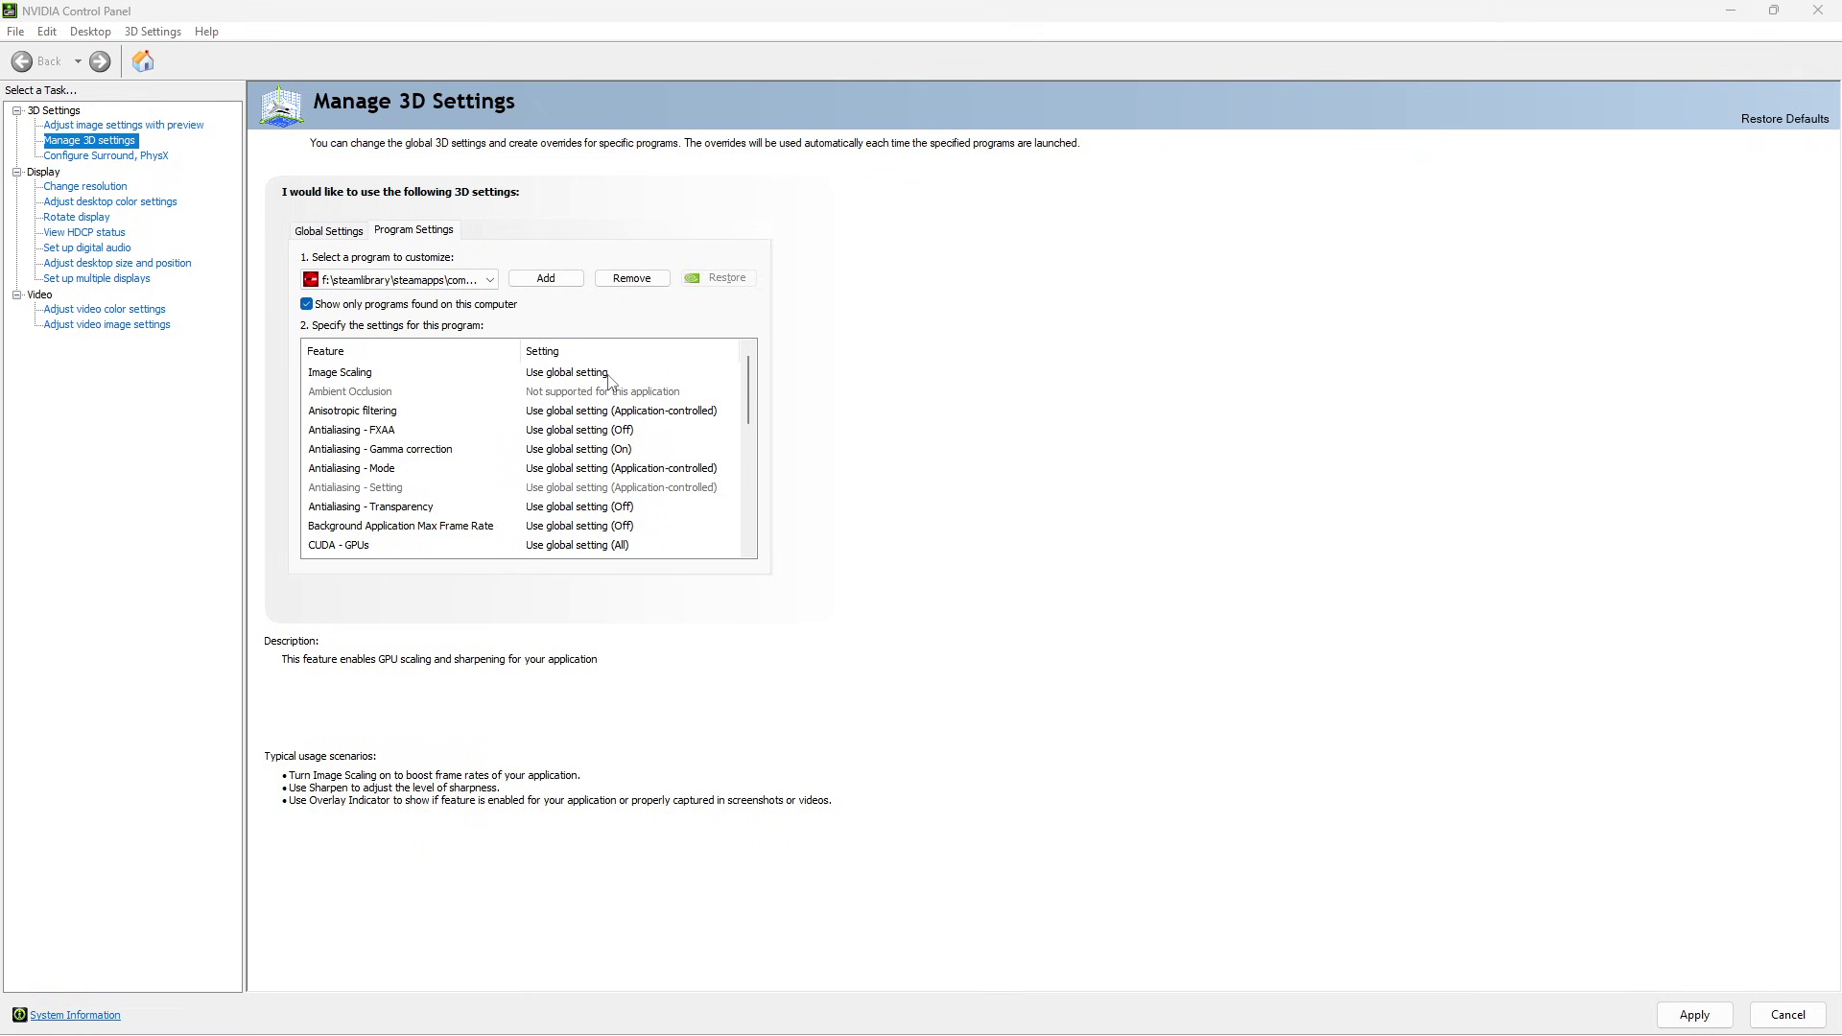
scroll(470, 500, "down", 7)
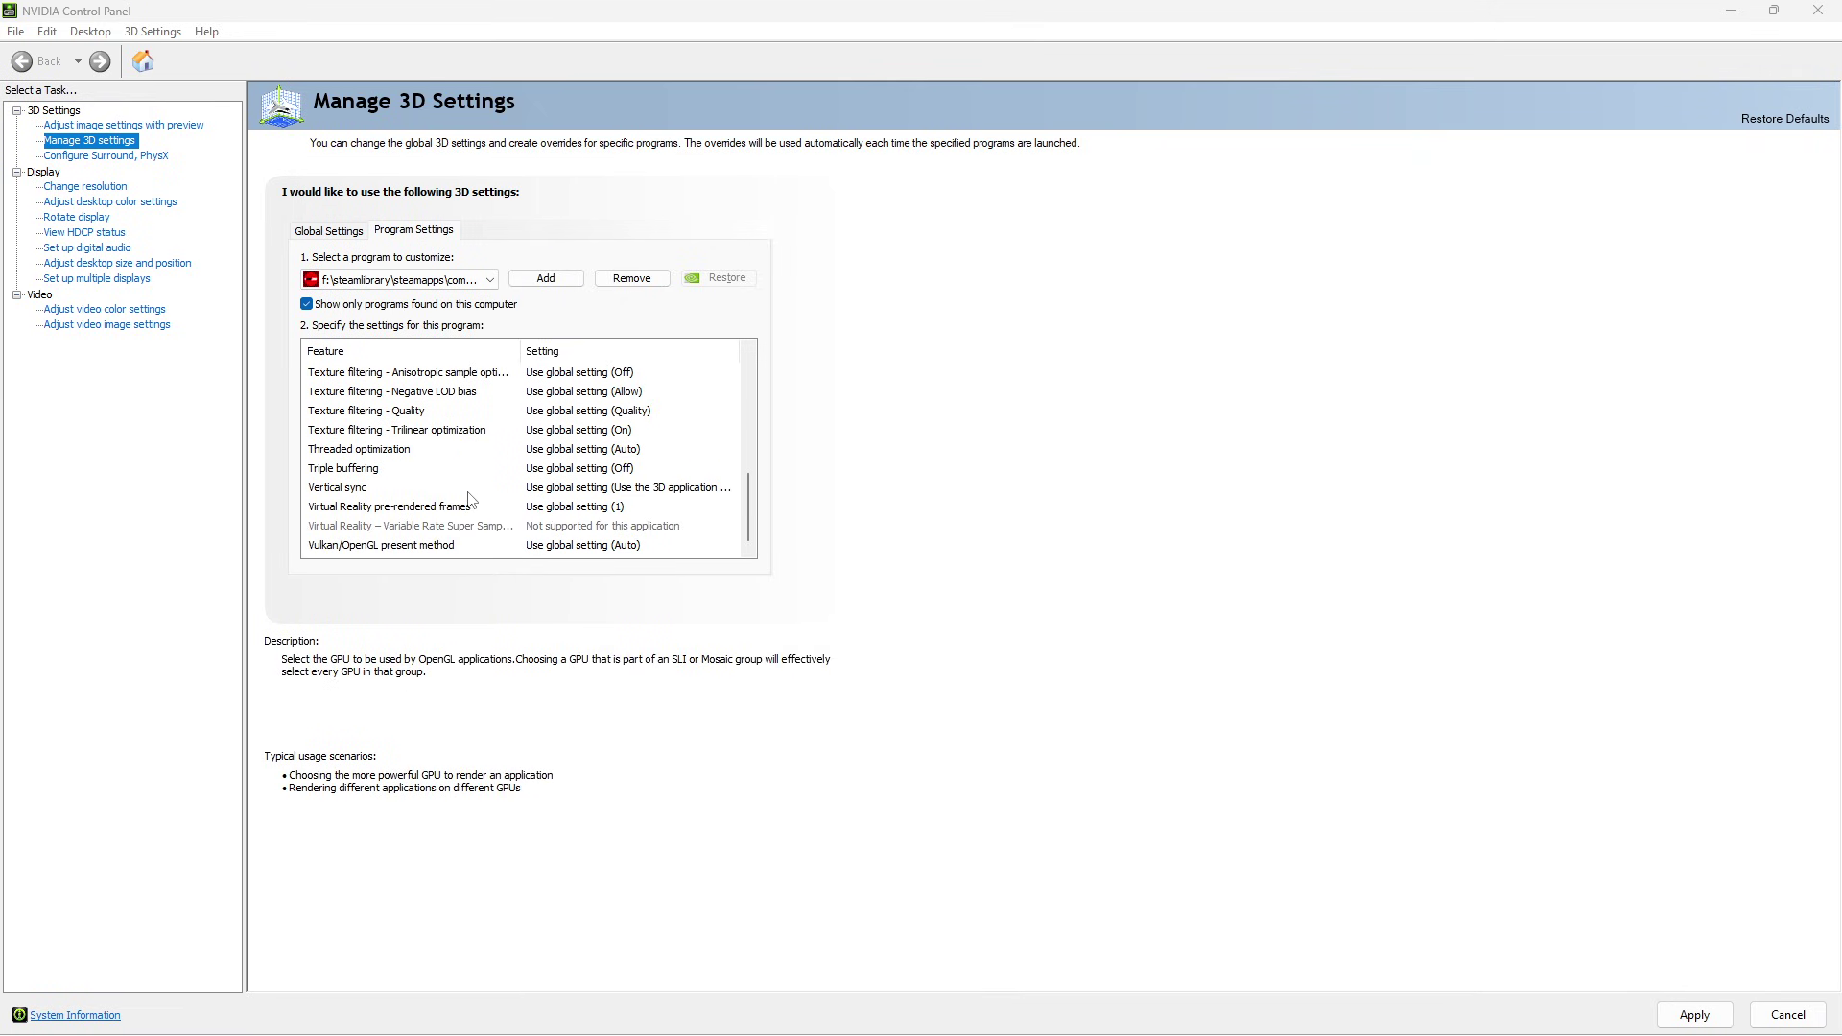
scroll(470, 501, "up", 1)
left_click(348, 470)
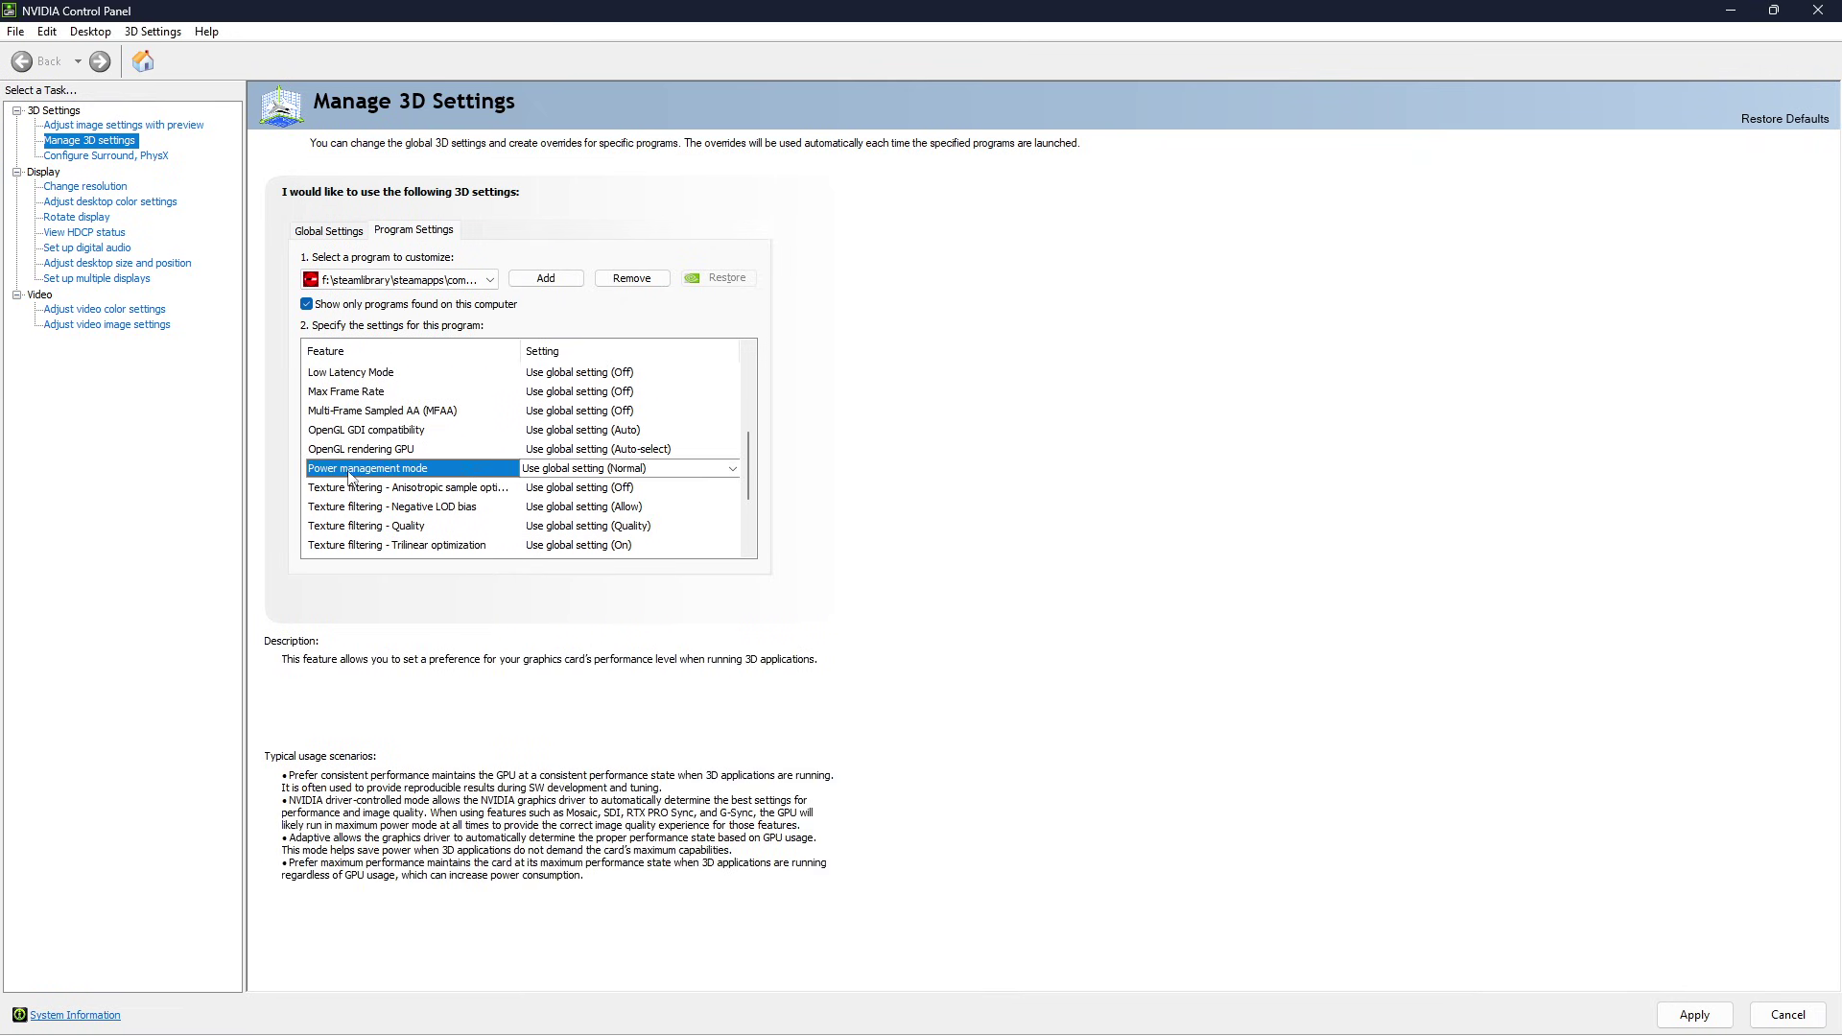
left_click(602, 470)
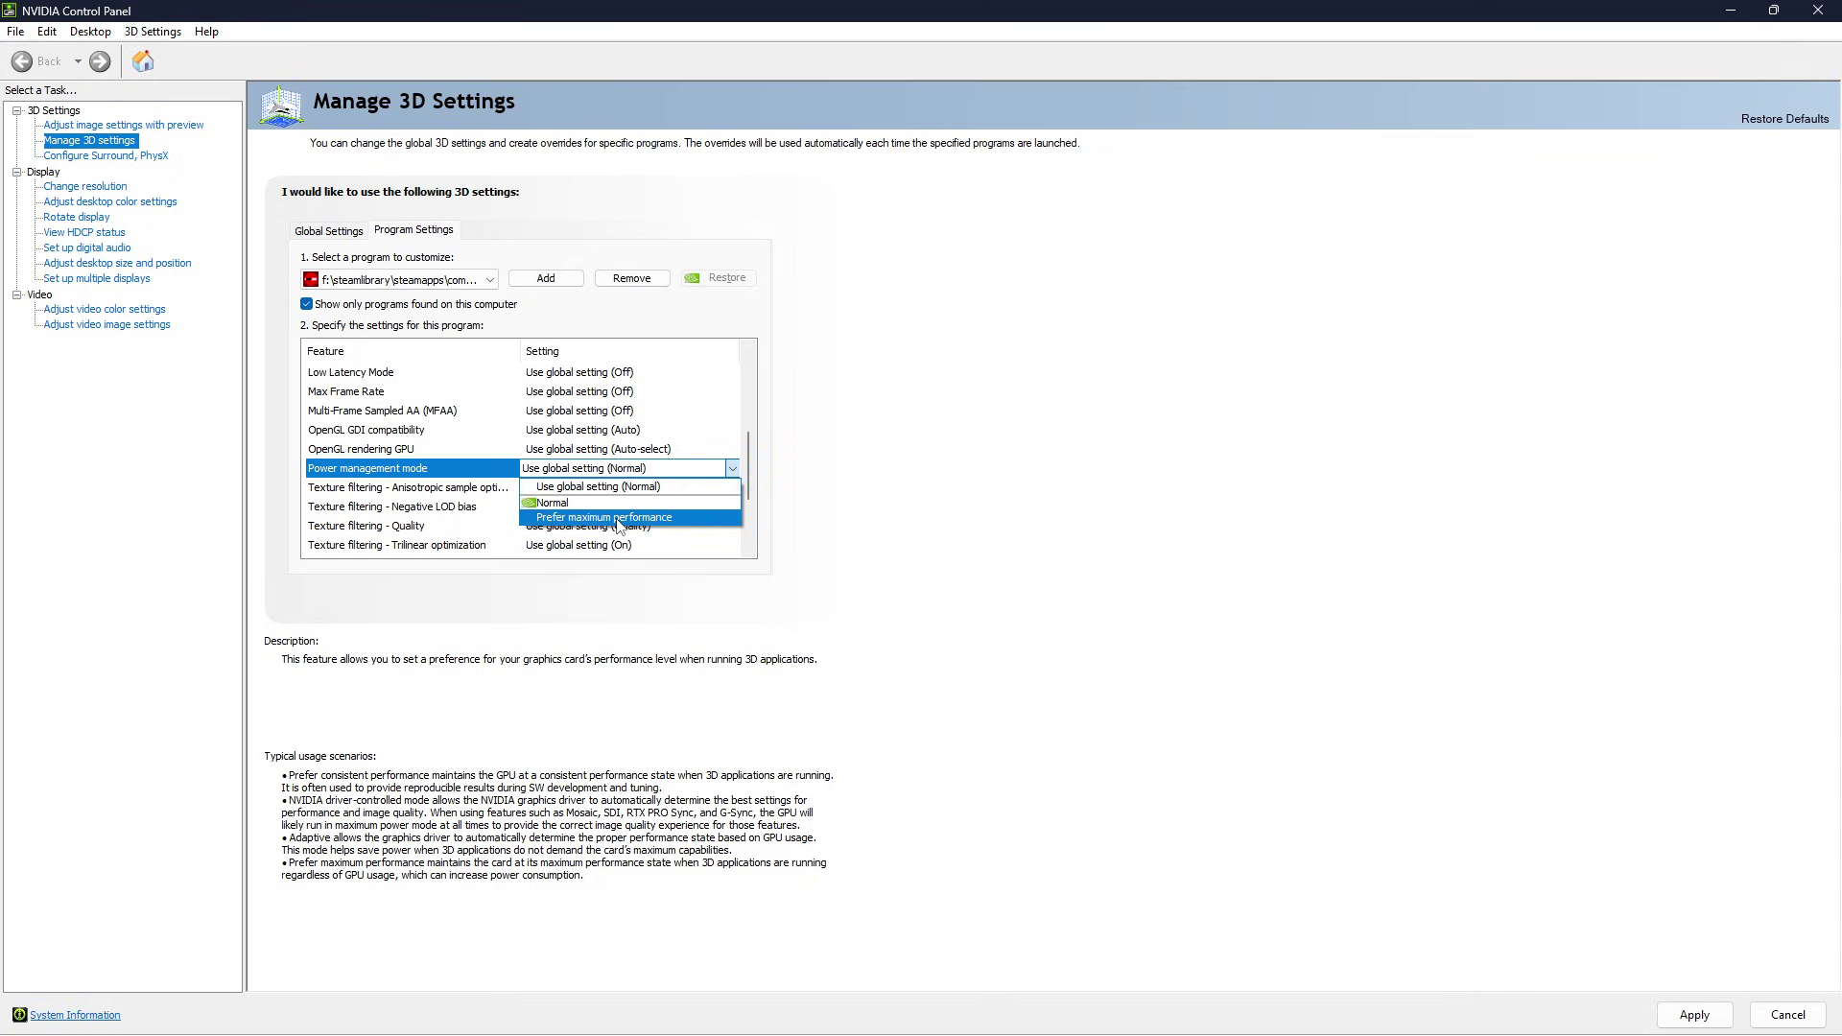
left_click(619, 518)
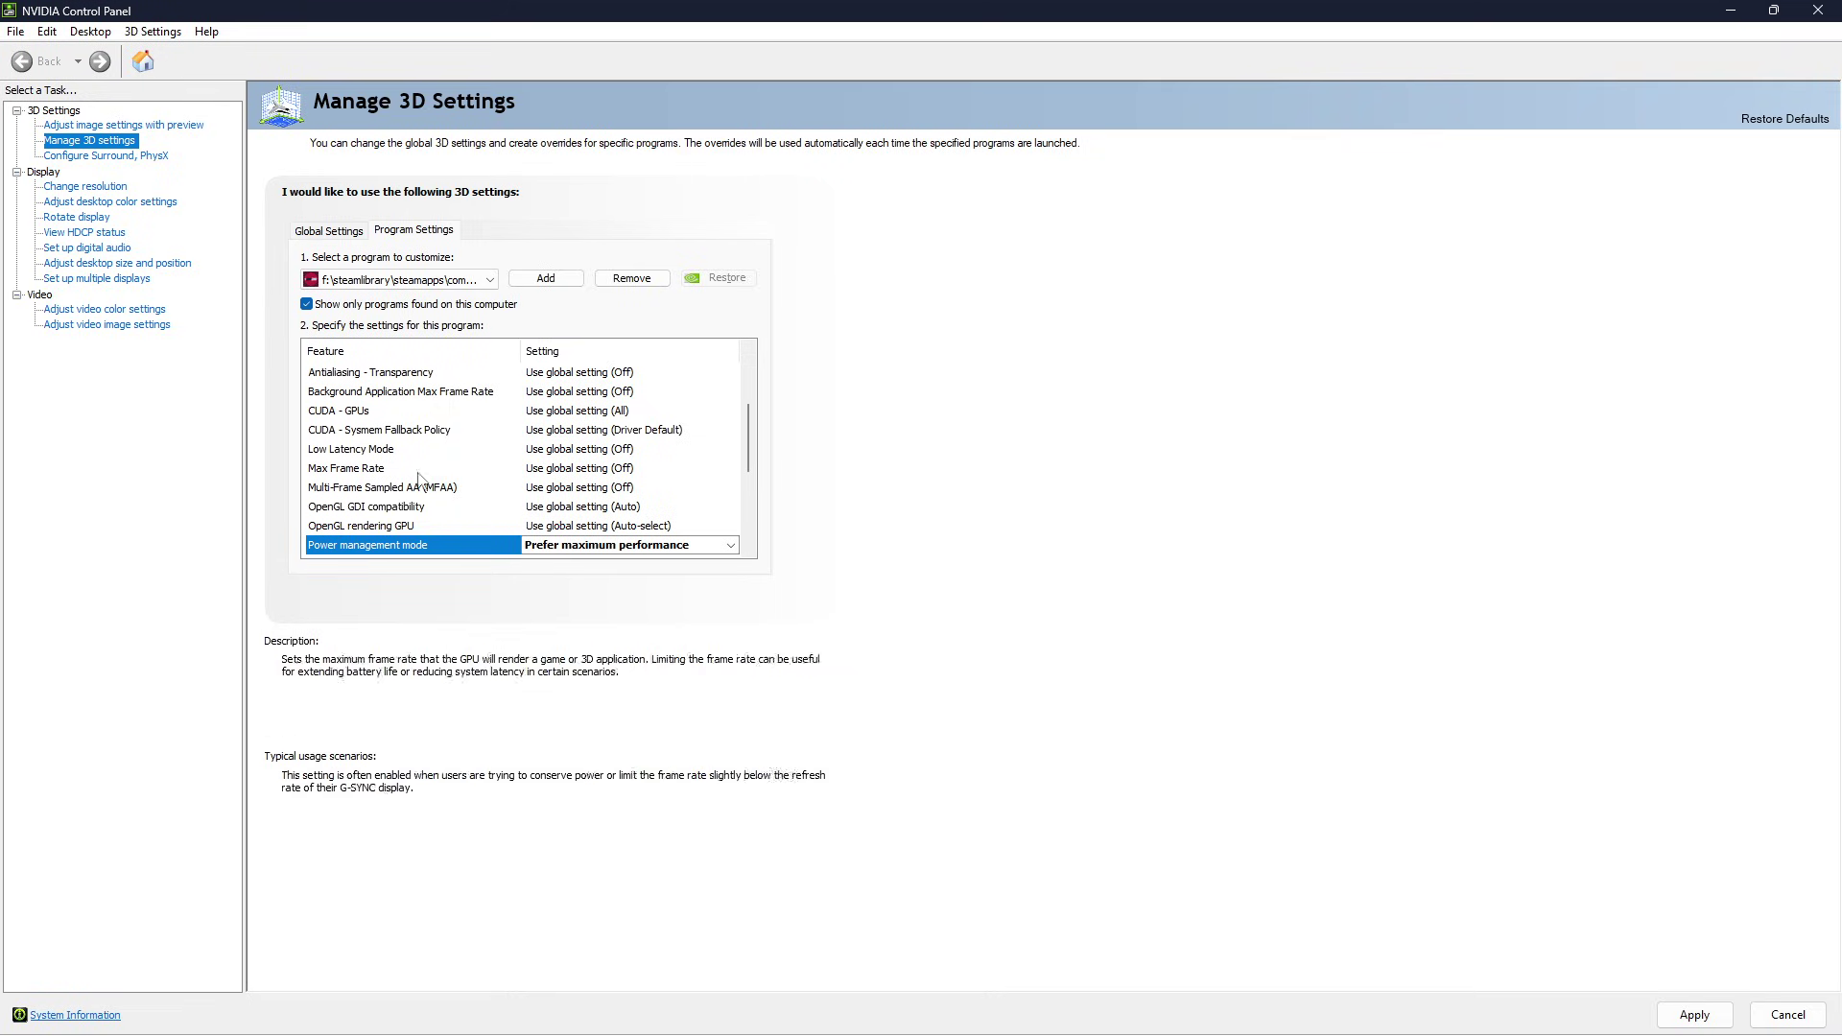
scroll(518, 479, "down", 2)
left_click(442, 455)
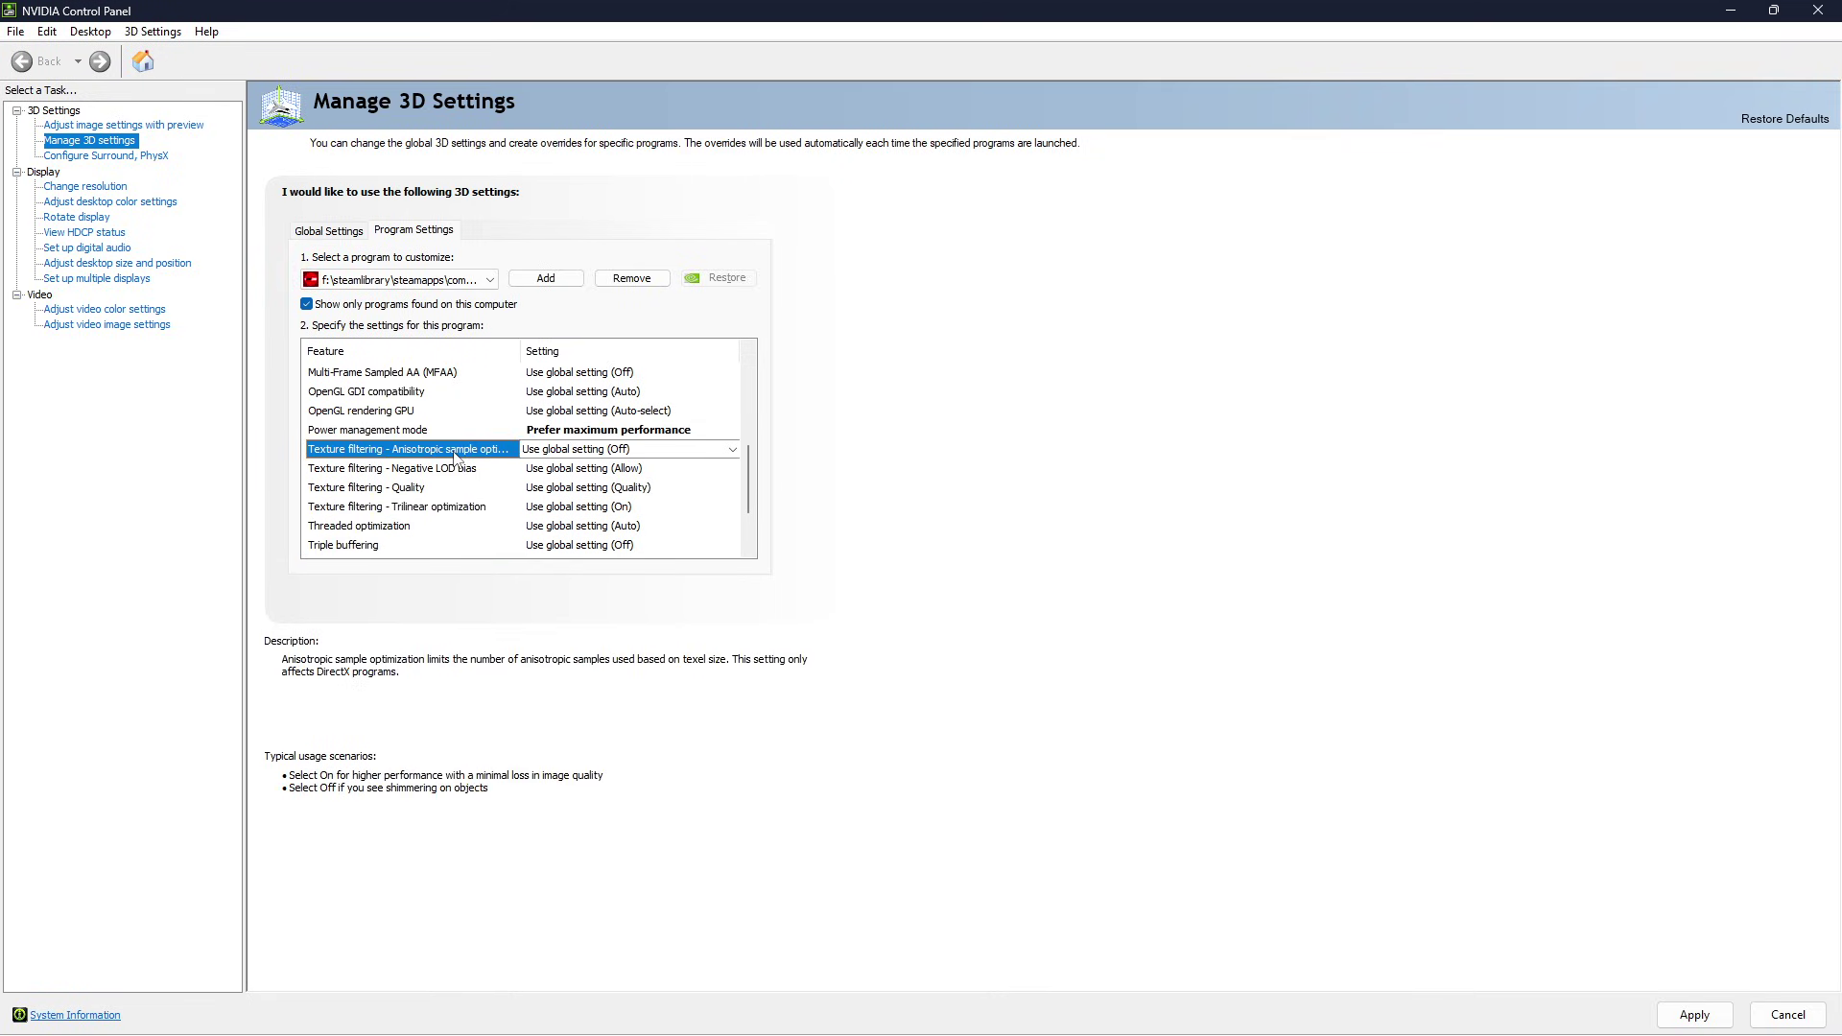
Turn Anisotropic sample optimization On for NBA2K26.exe
left_click(605, 451)
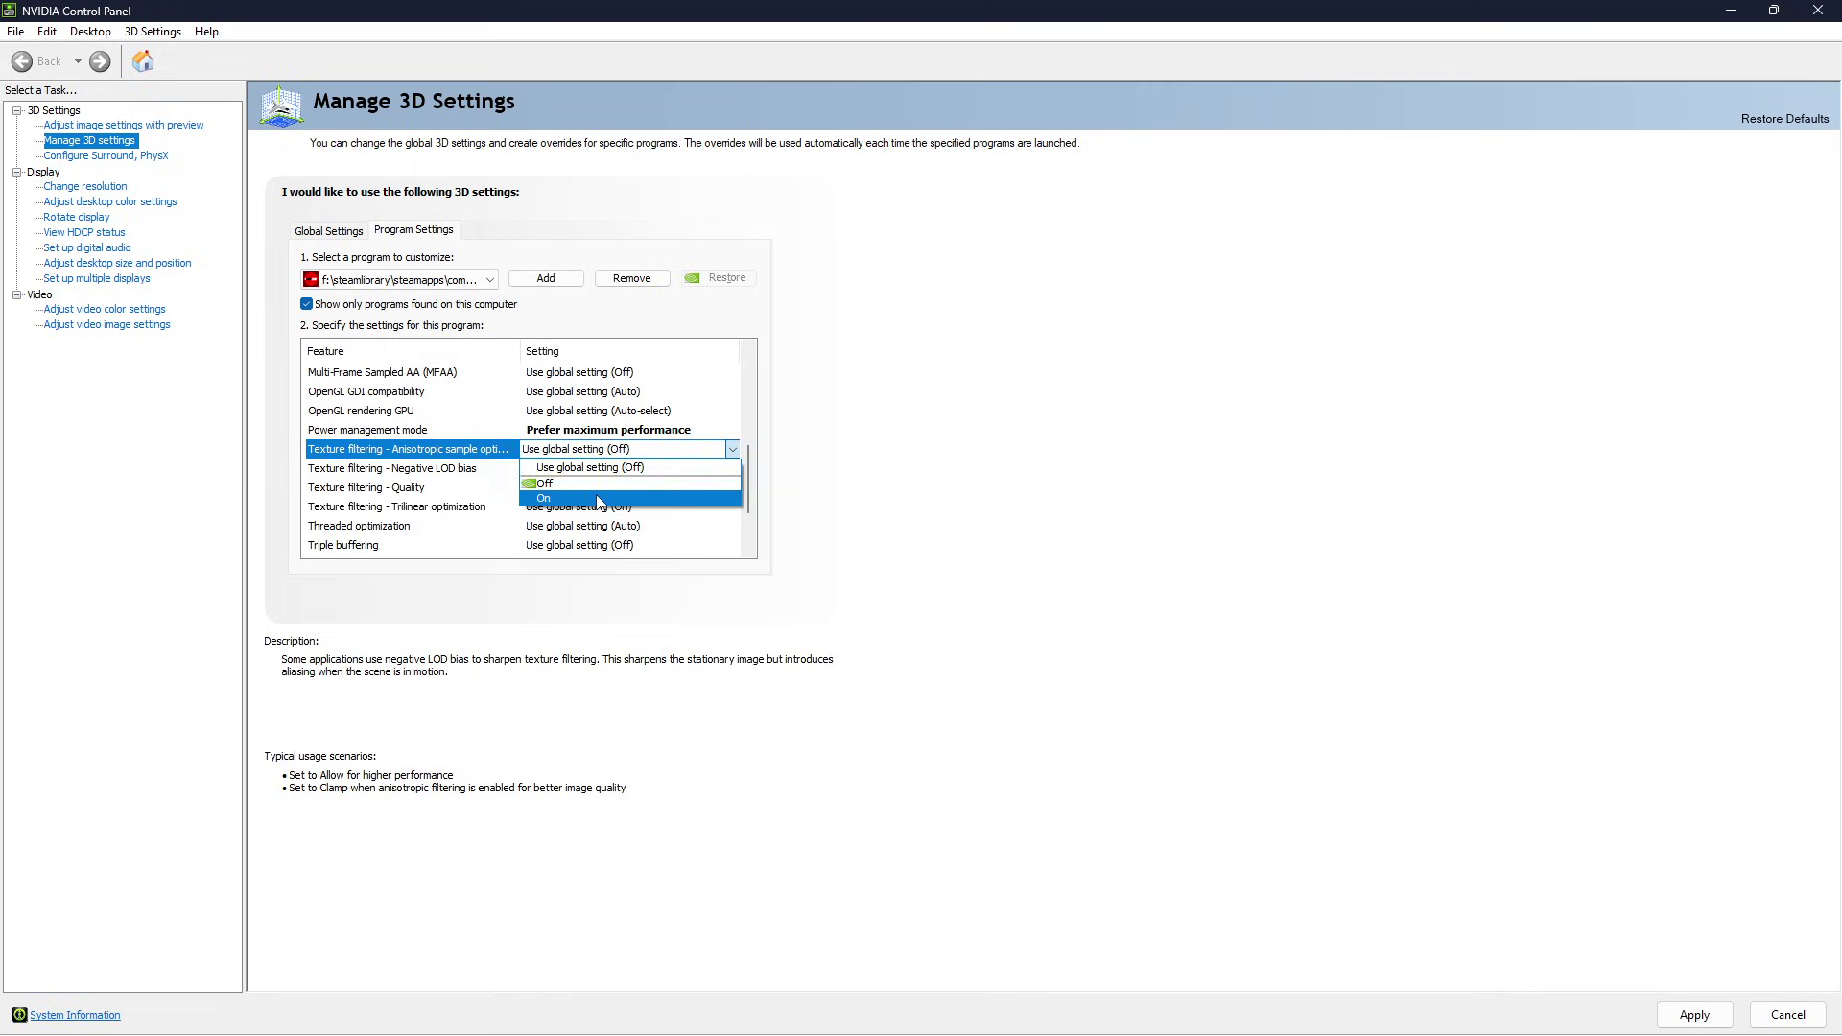
left_click(597, 498)
left_click(451, 490)
left_click(470, 507)
Set Texture filtering - Quality to Performance
left_click(436, 526)
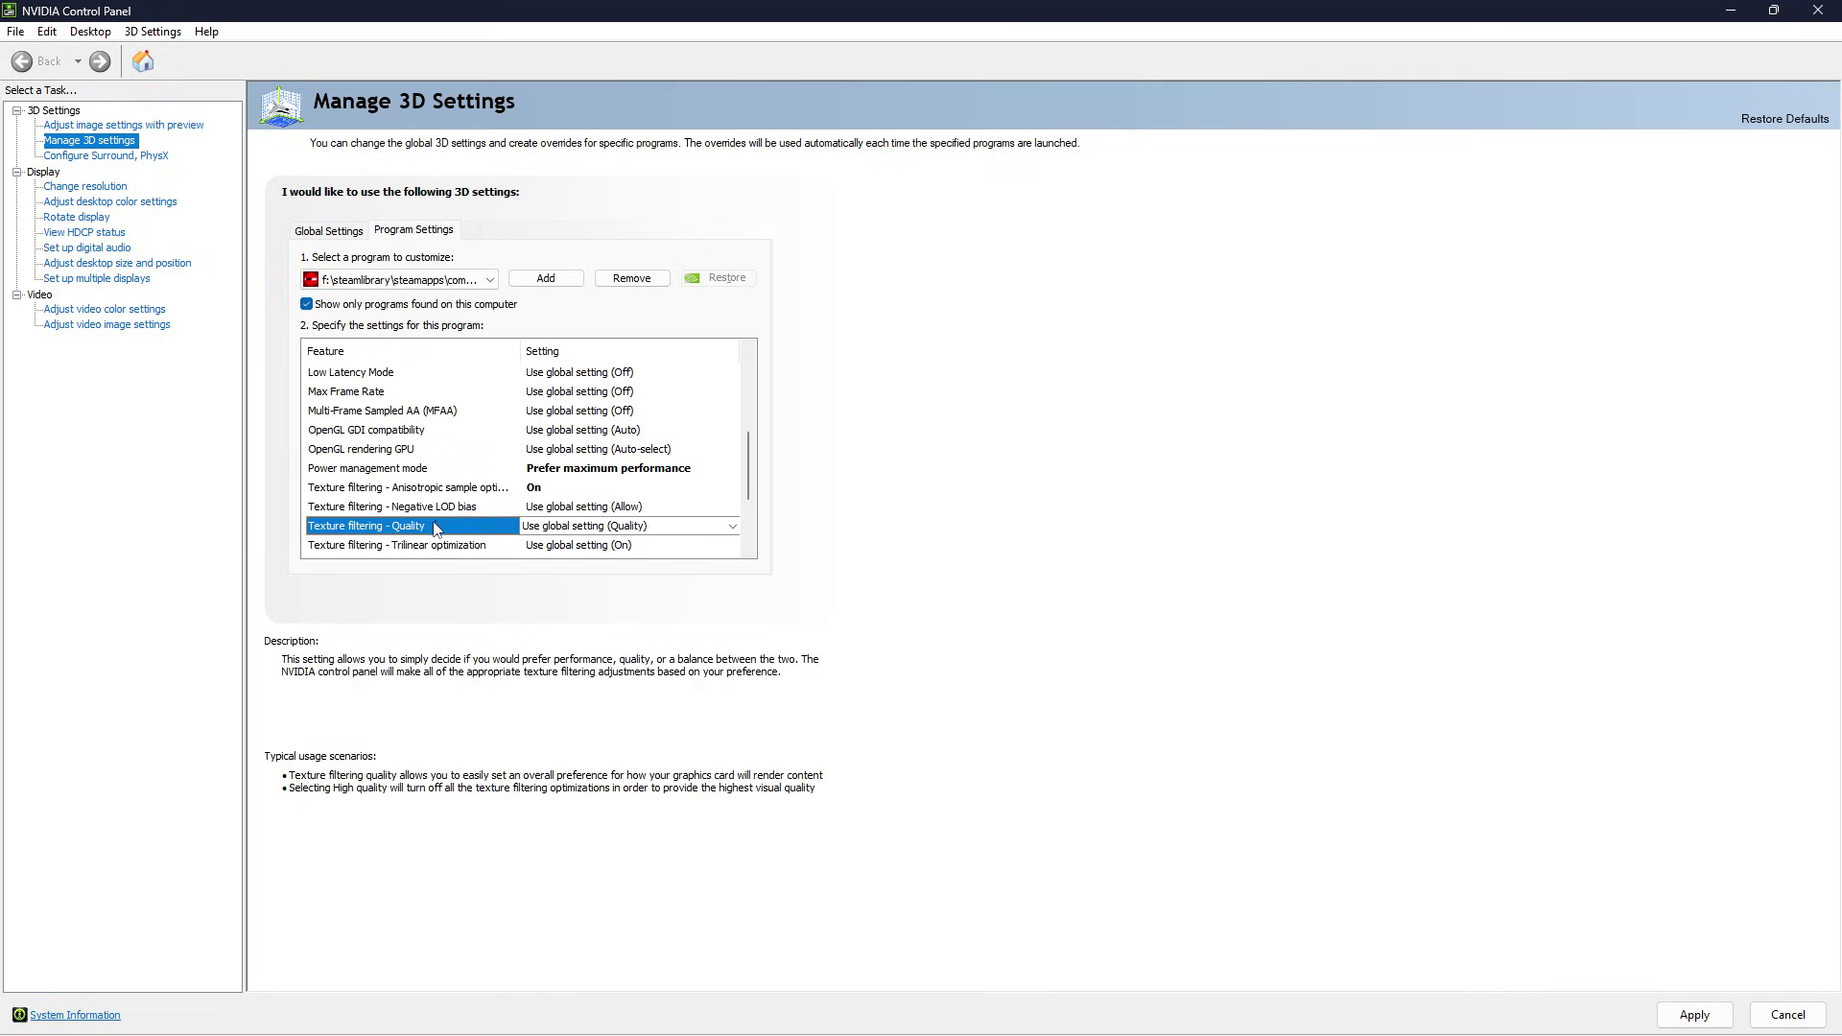
scroll(455, 509, "down", 1)
left_click(554, 468)
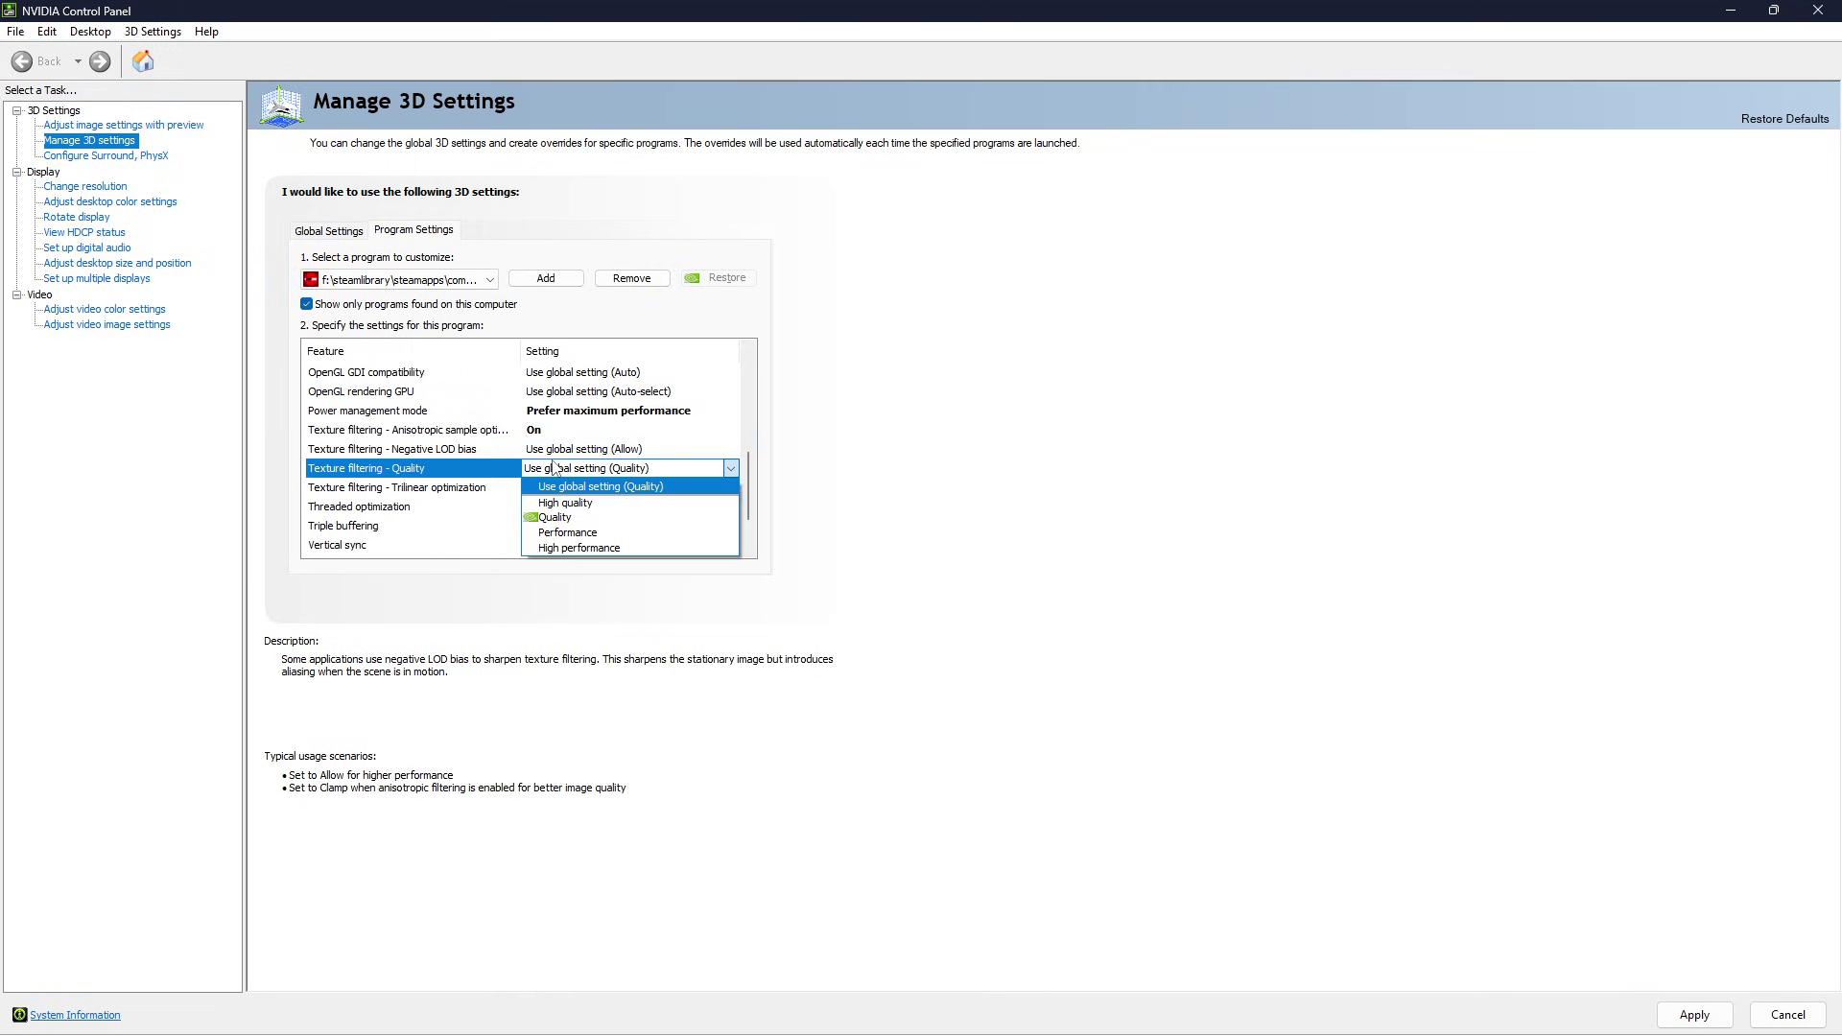
left_click(587, 533)
Turn Trilinear optimization and Threaded optimization On
scroll(606, 535, "down", 3)
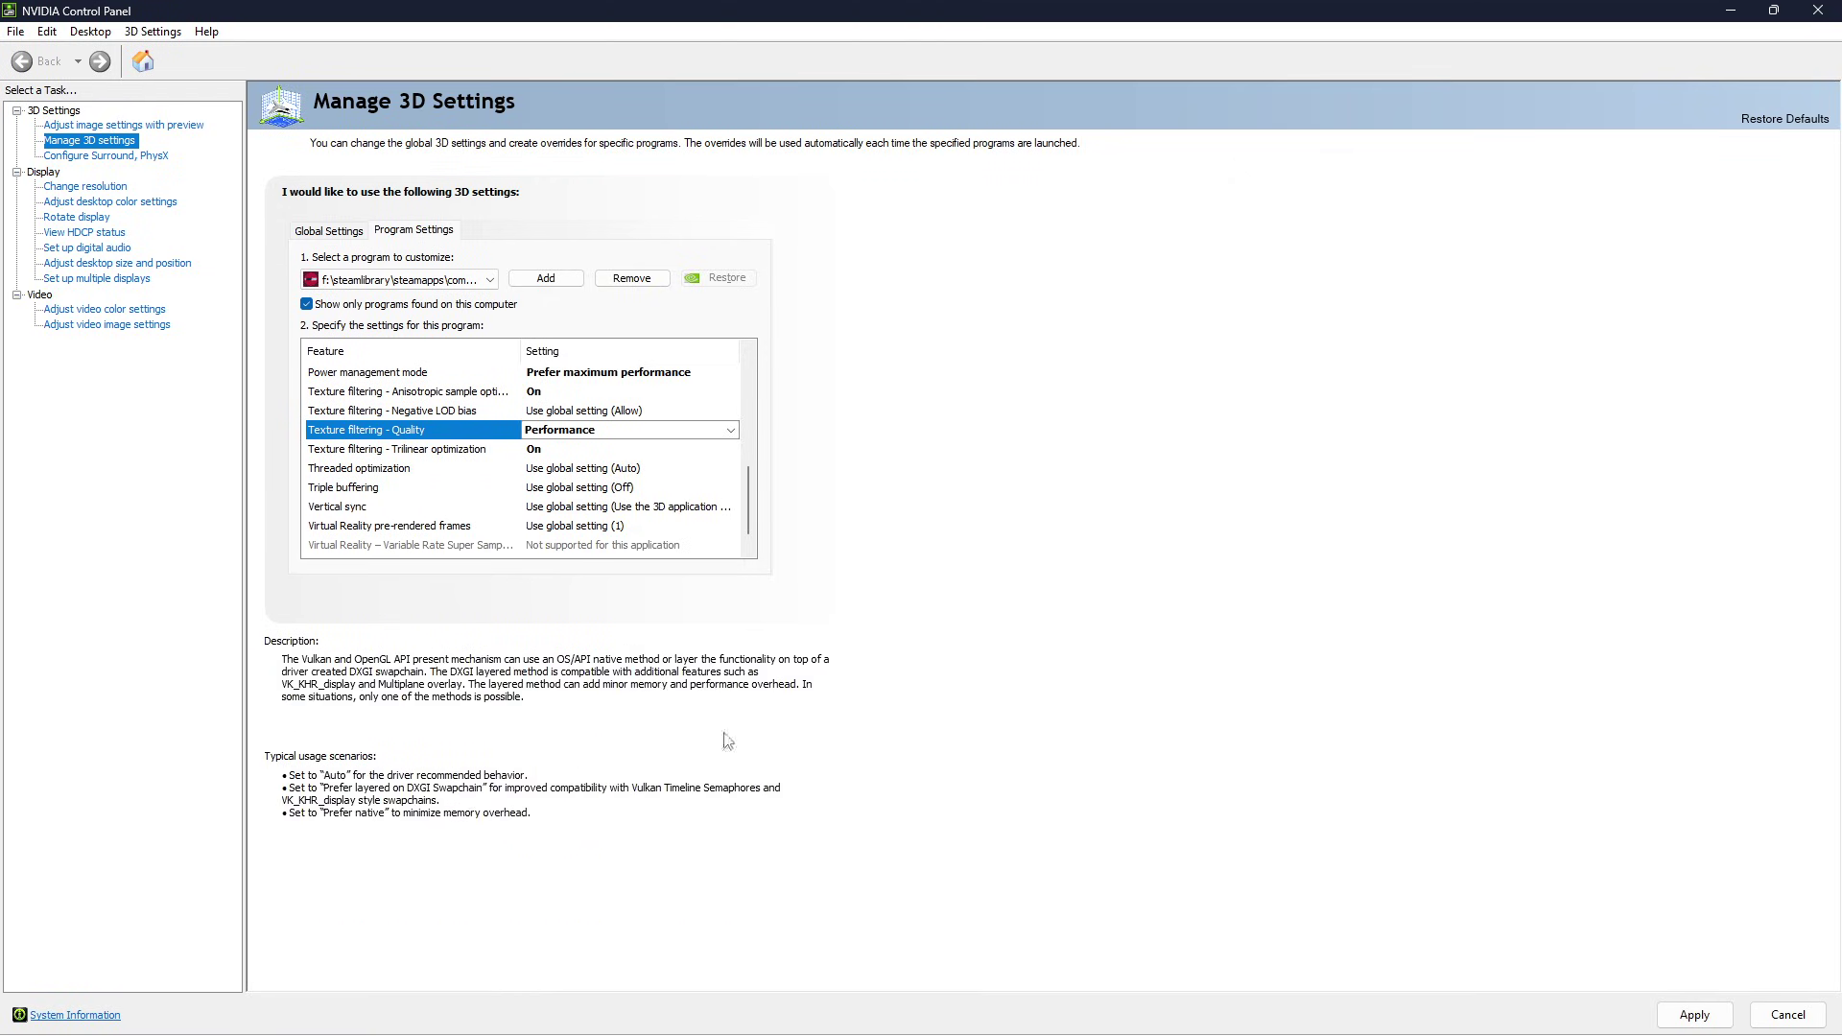
left_click(581, 451)
left_click(539, 495)
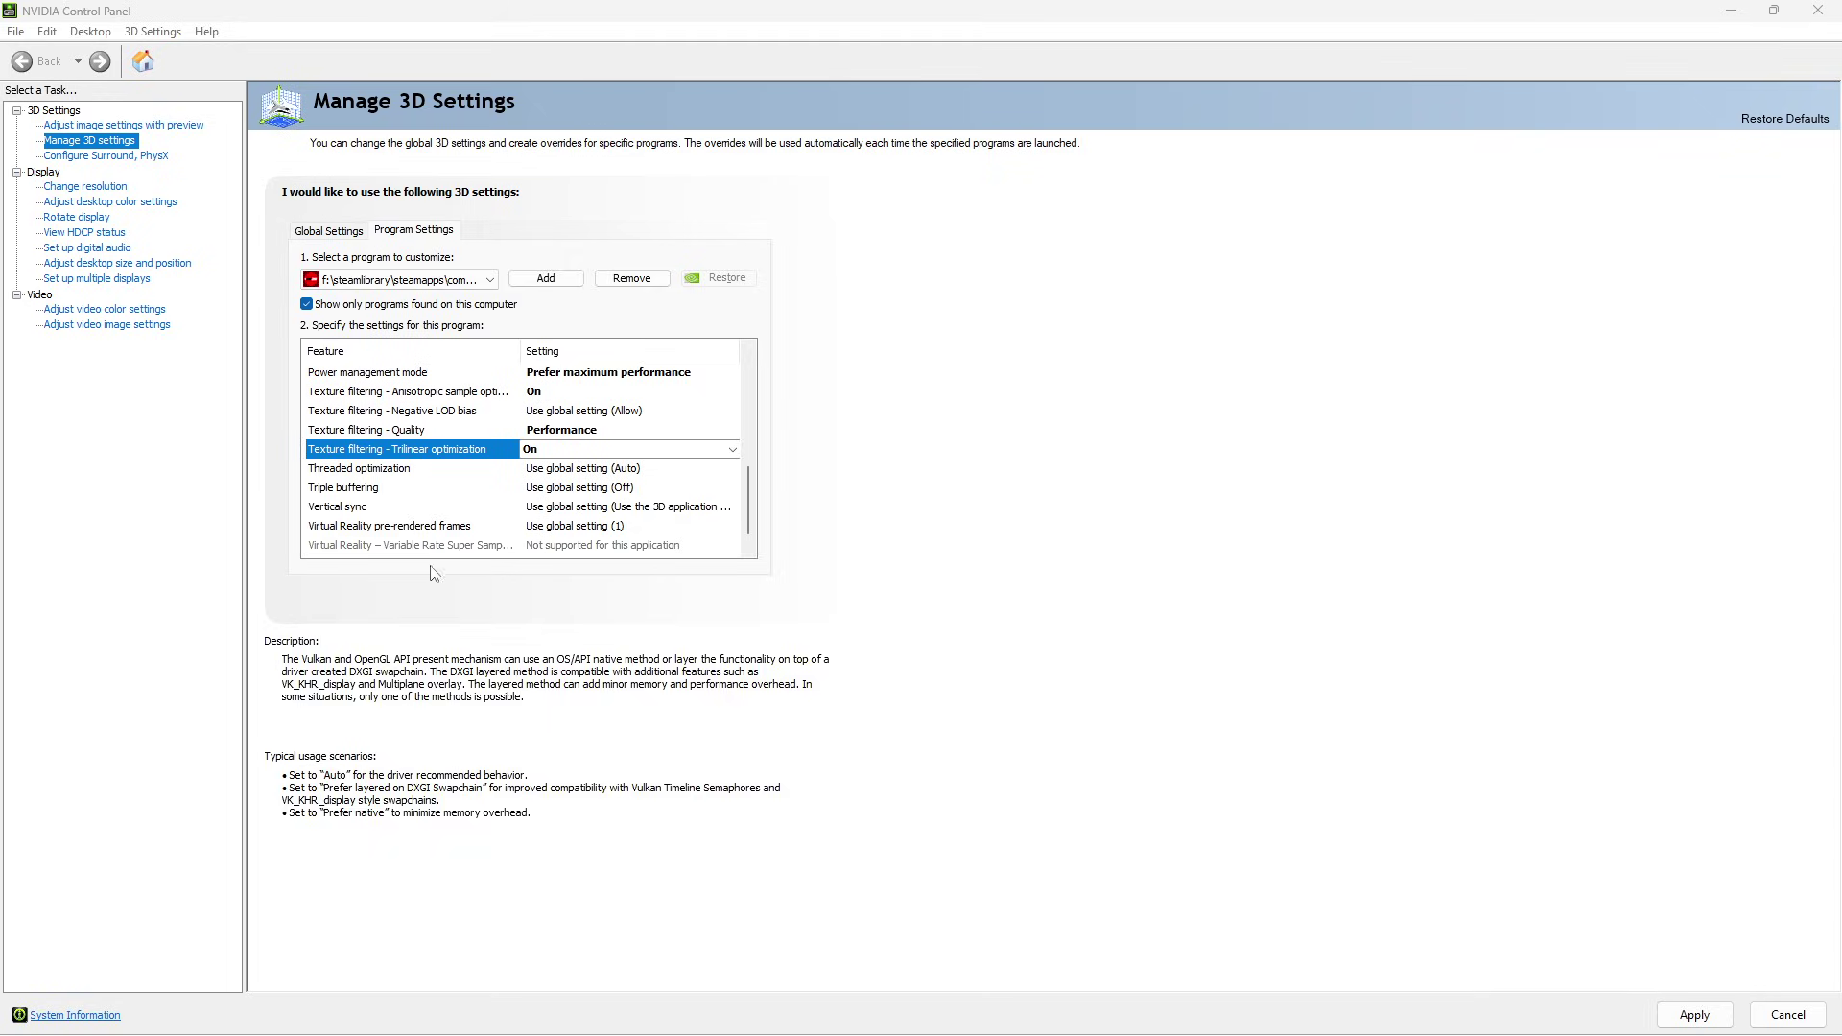
left_click(577, 471)
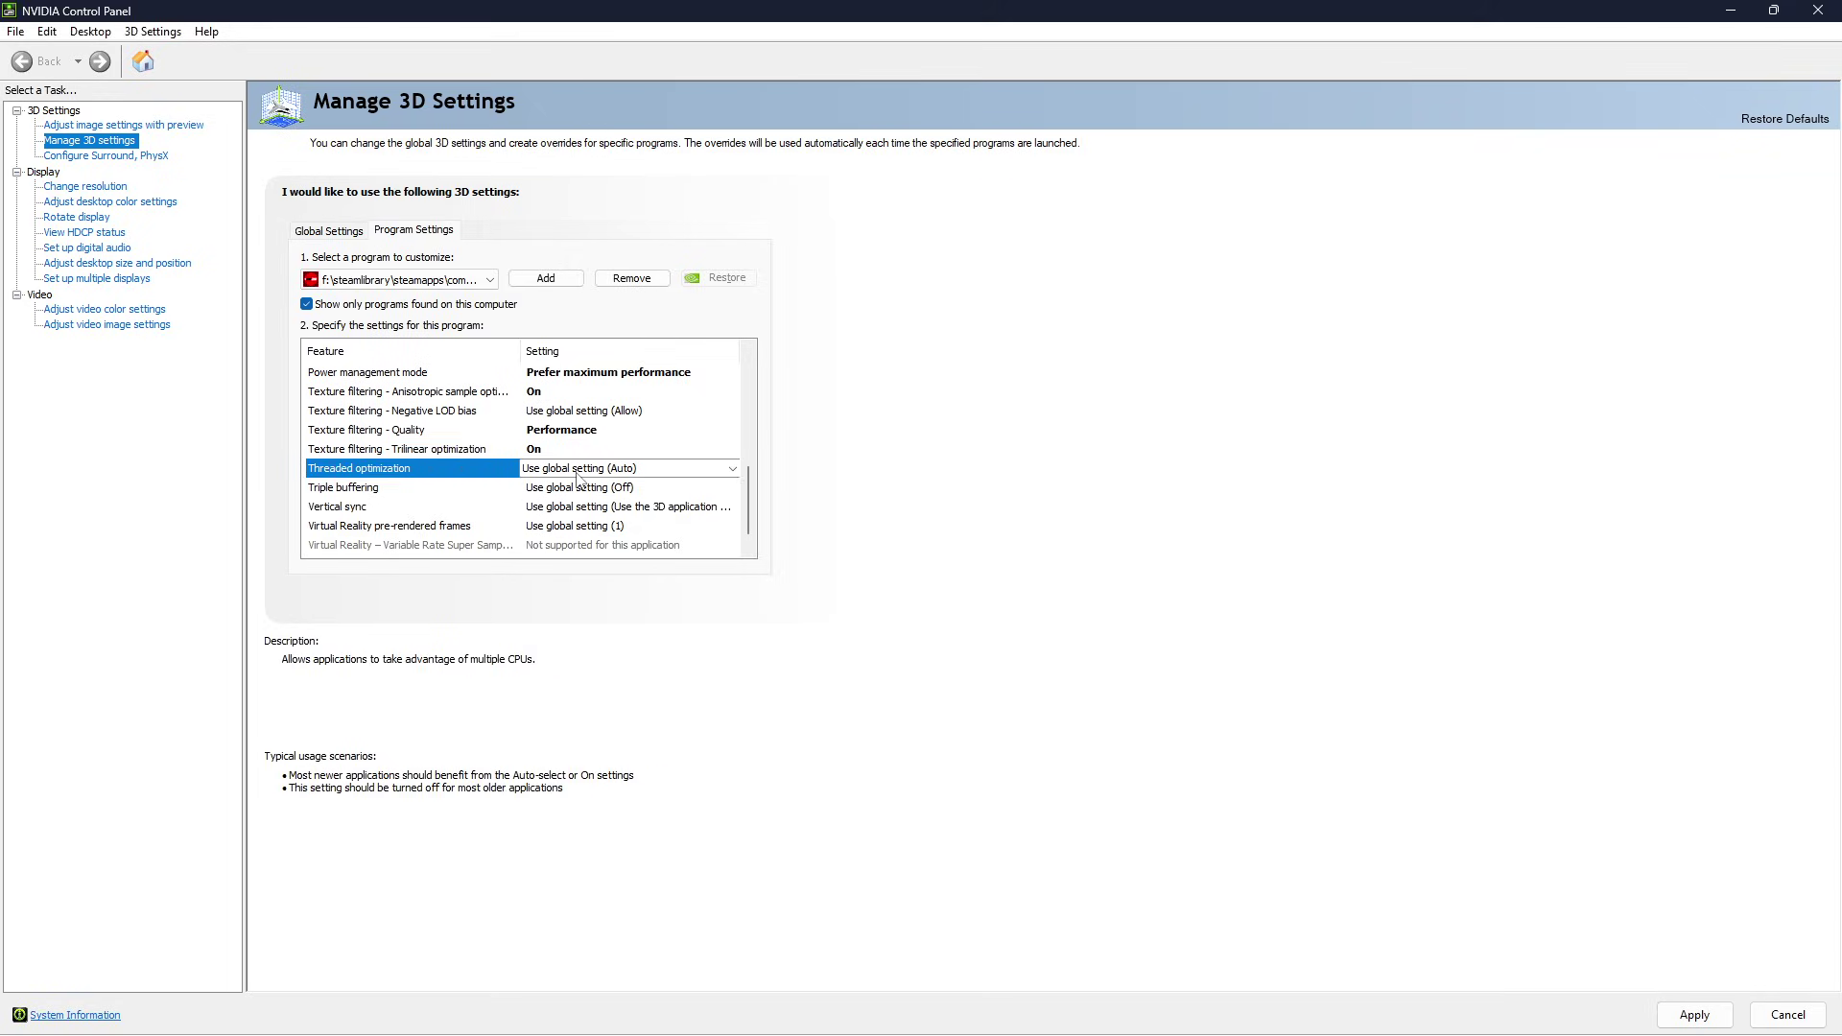
left_click(578, 477)
left_click(562, 526)
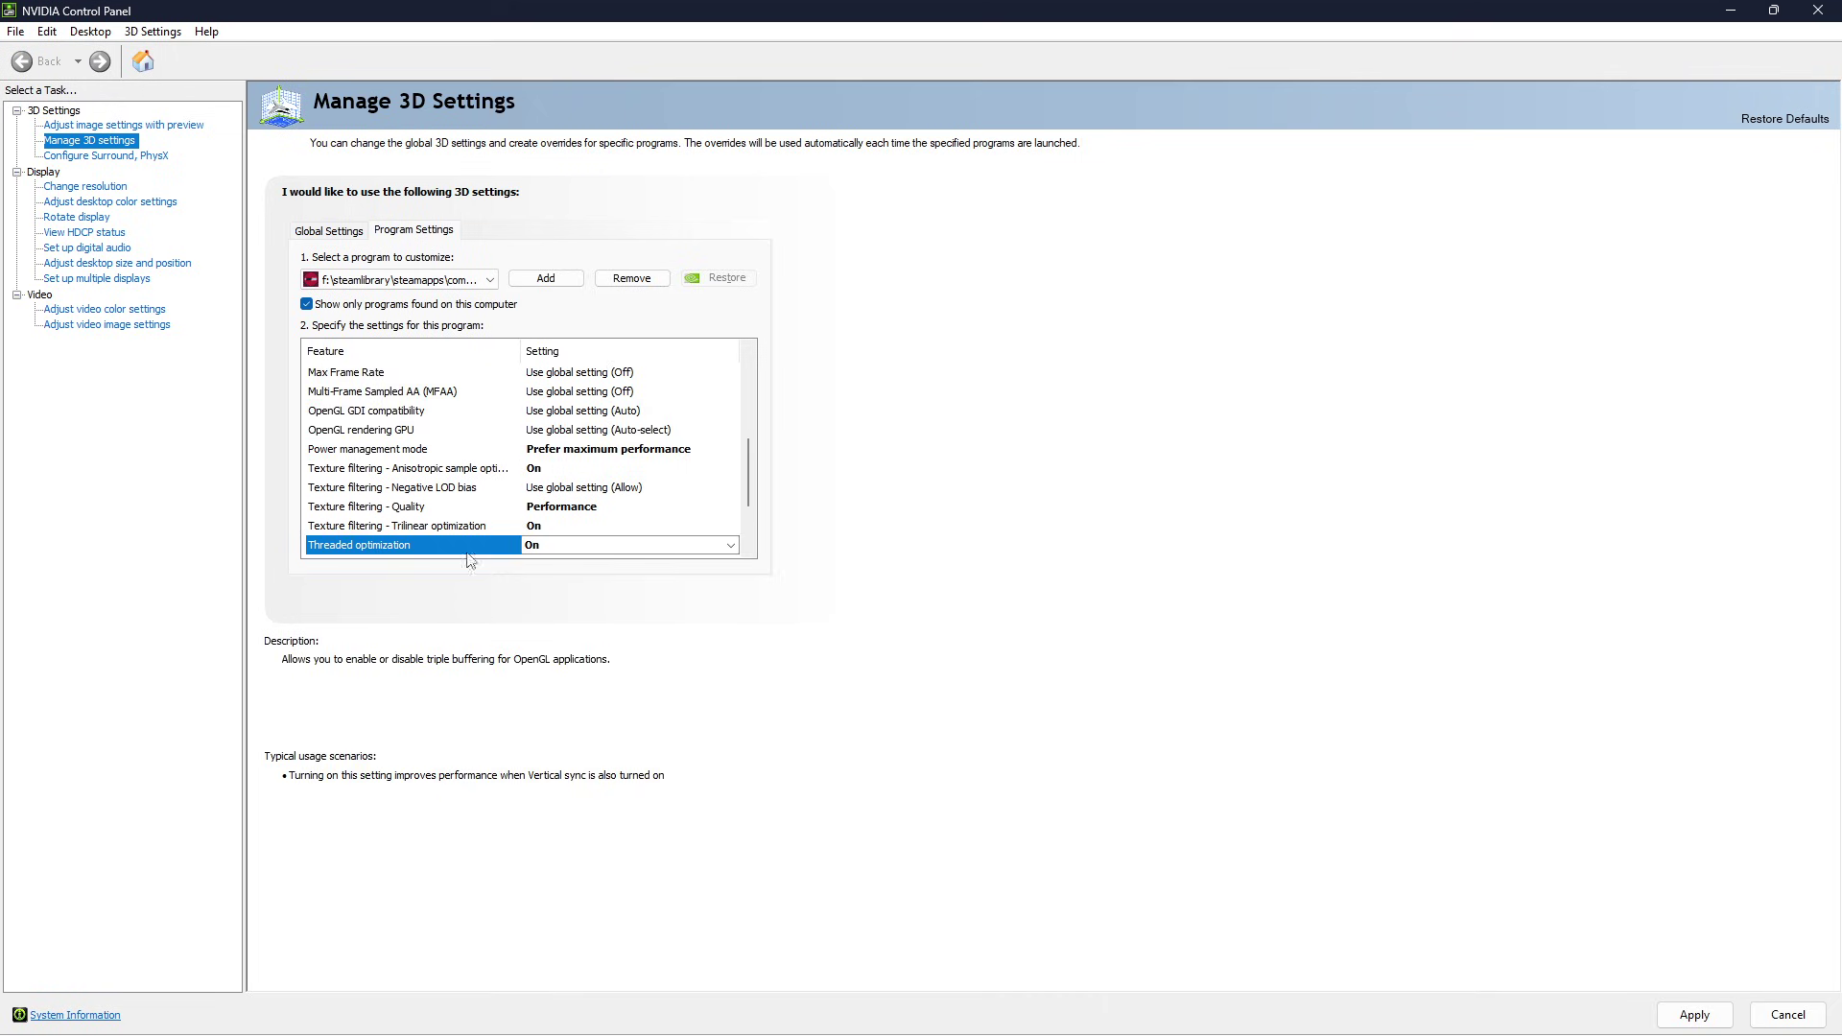
Set Virtual Reality pre-rendered frames to 2
scroll(472, 561, "down", 2)
left_click(393, 489)
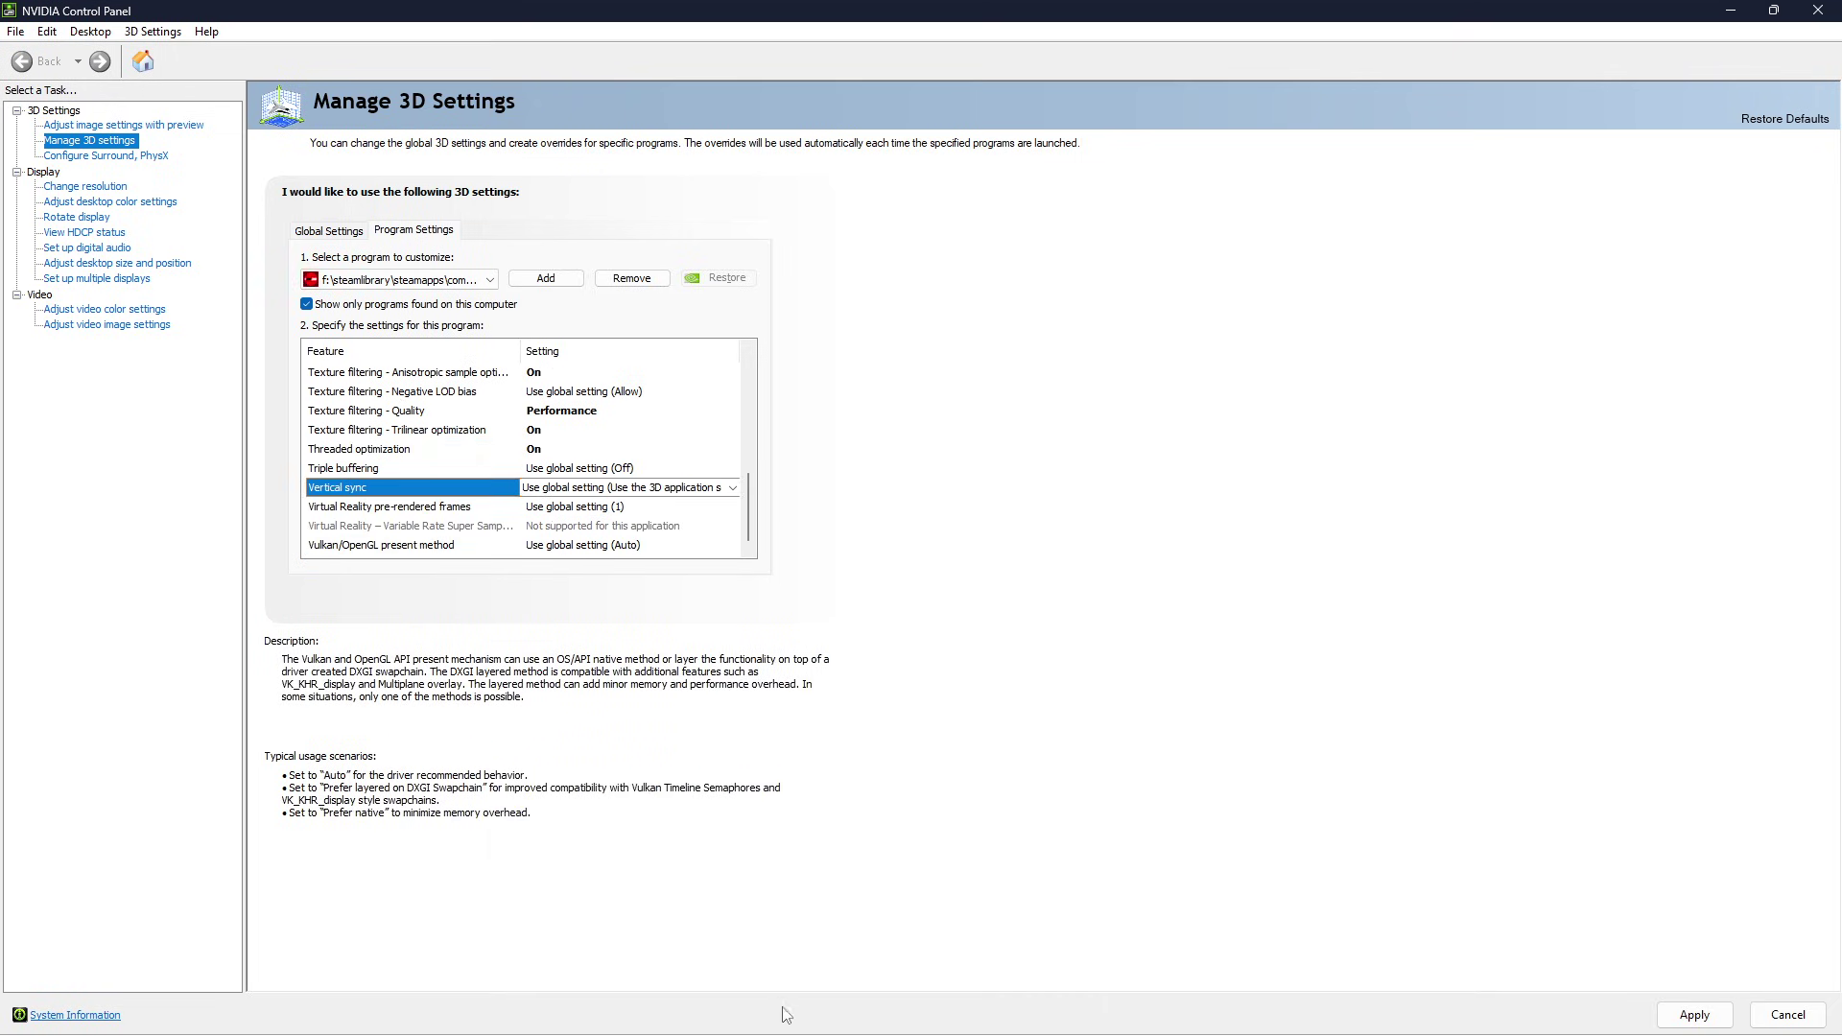
left_click(426, 508)
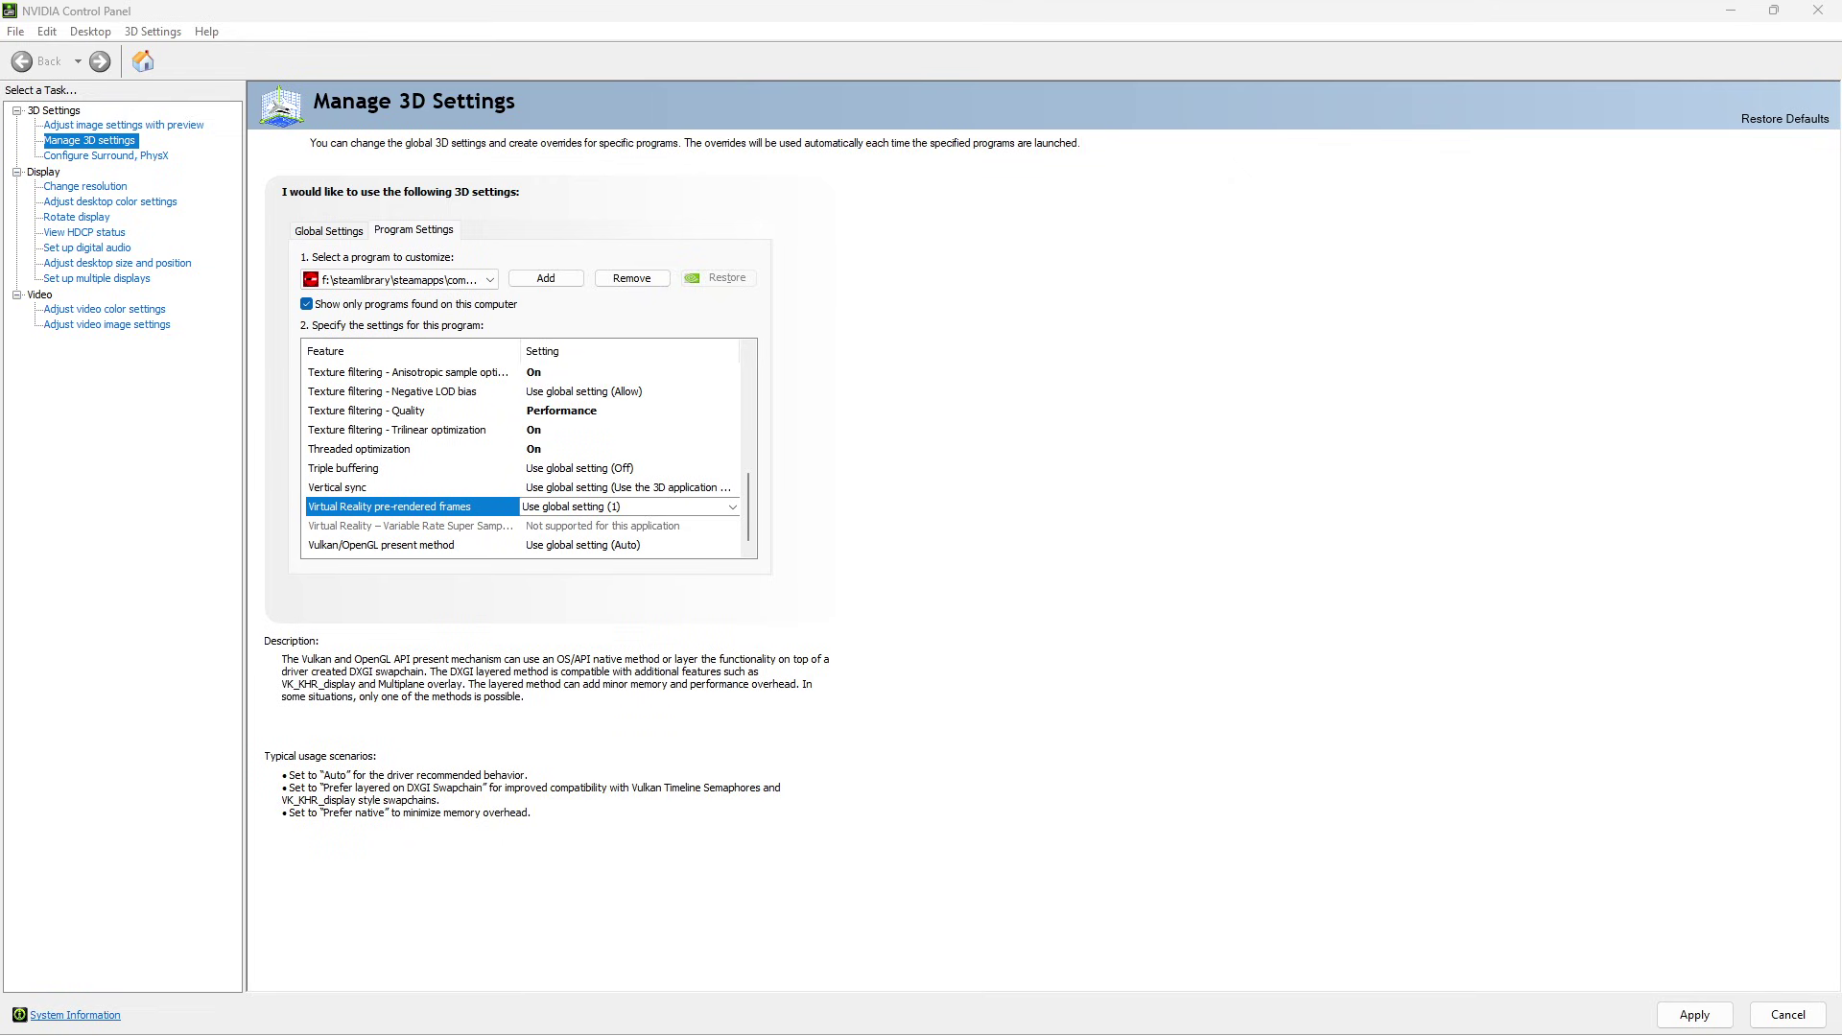
left_click(589, 508)
left_click(564, 592)
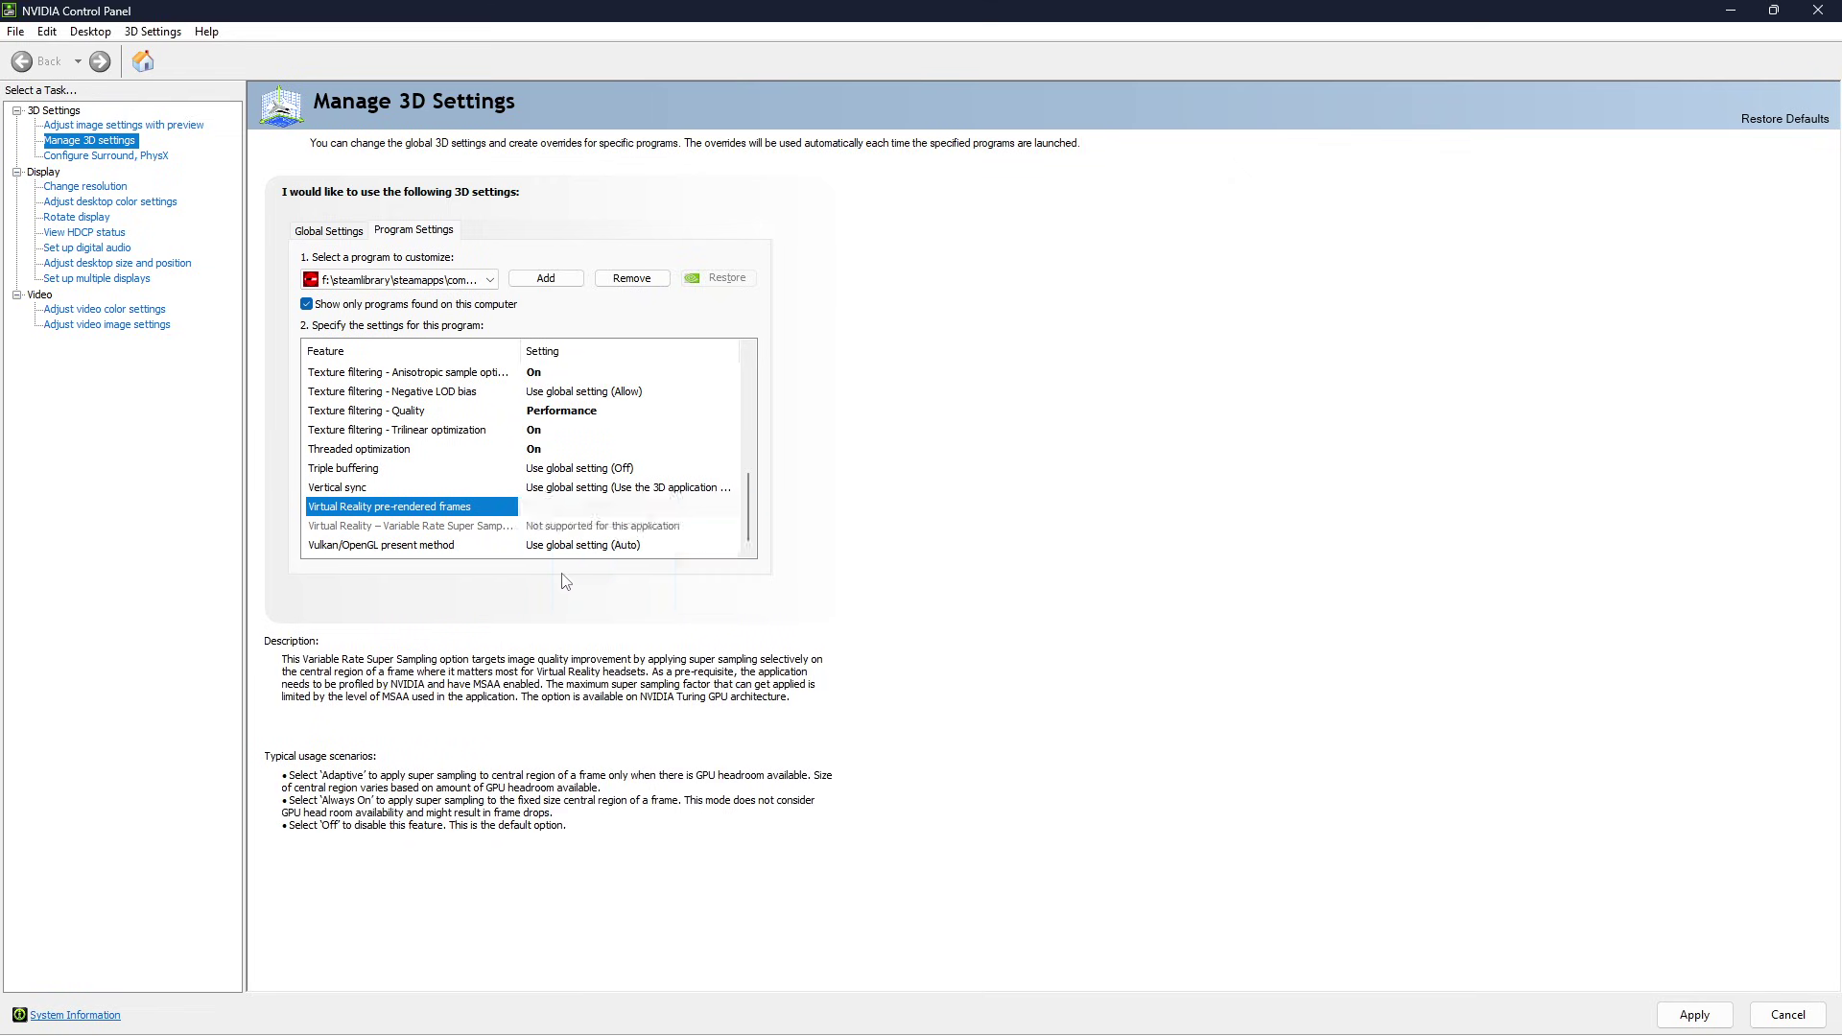
left_click(624, 535)
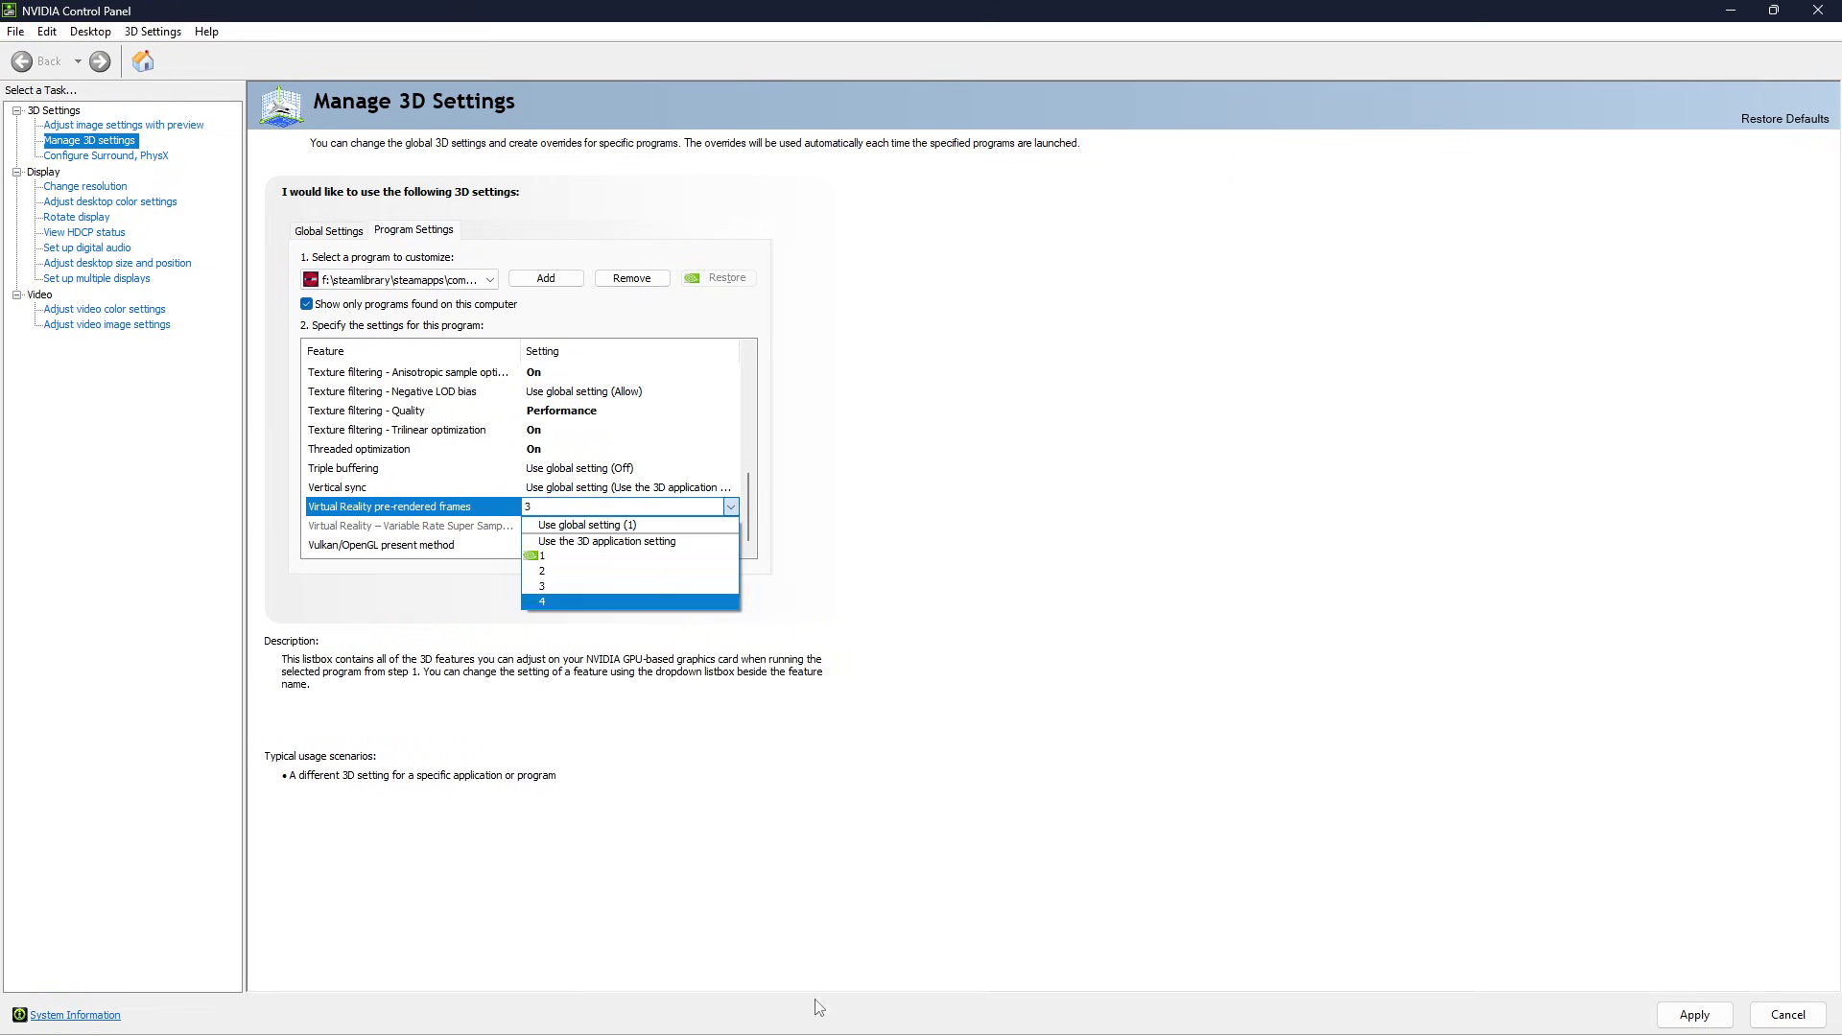
left_click(633, 572)
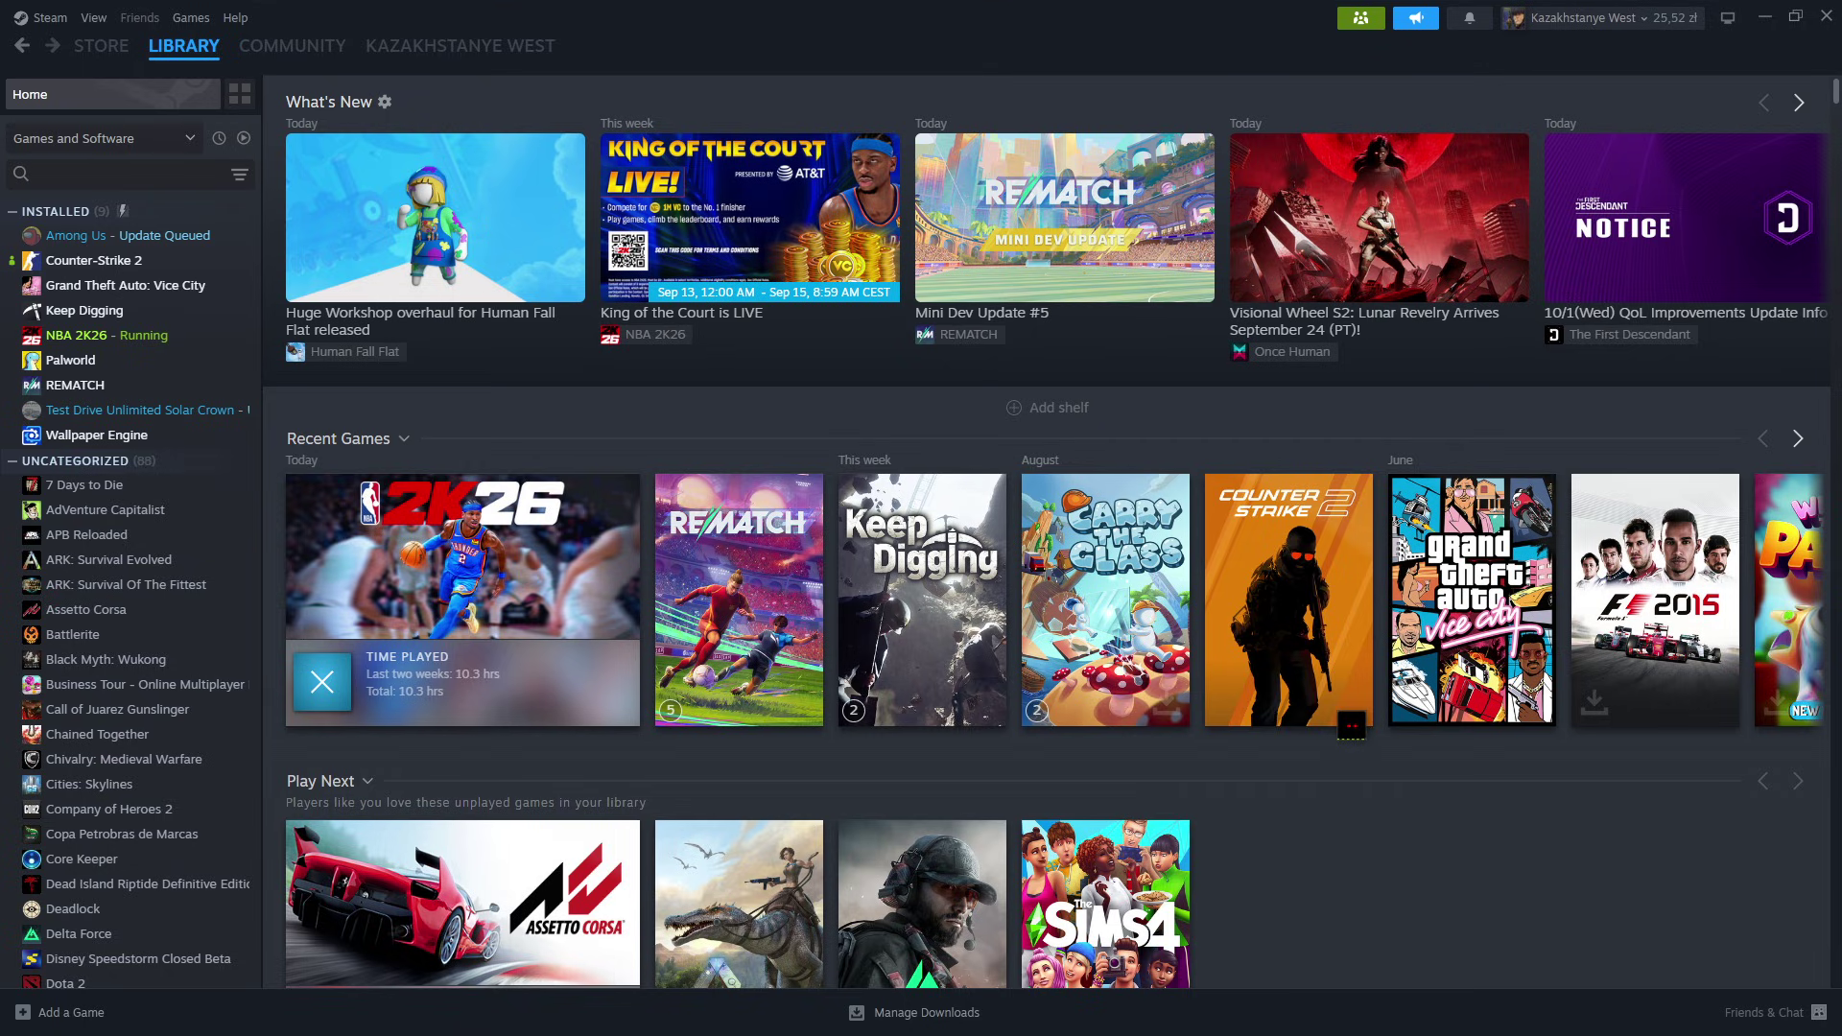
Open NBA 2K26's Steam properties on Installed Files, showing the 94.53 GB size
right_click(102, 344)
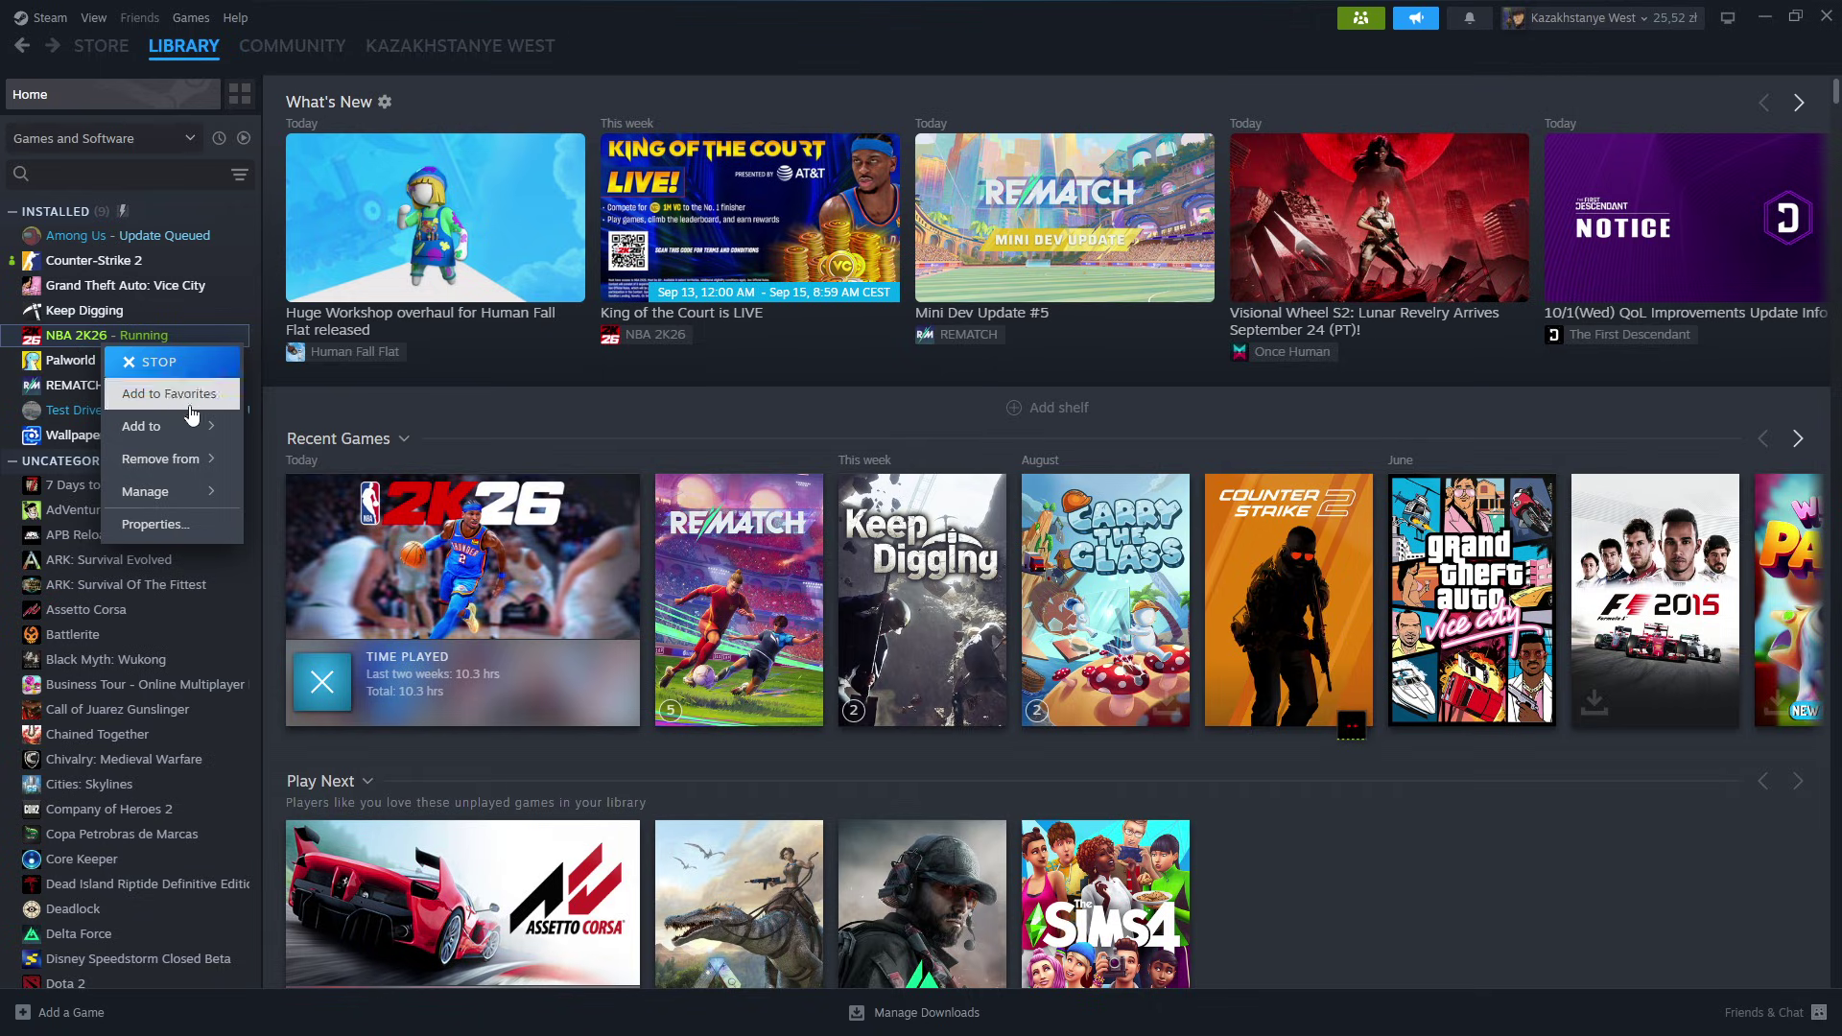
mouse_move(182, 495)
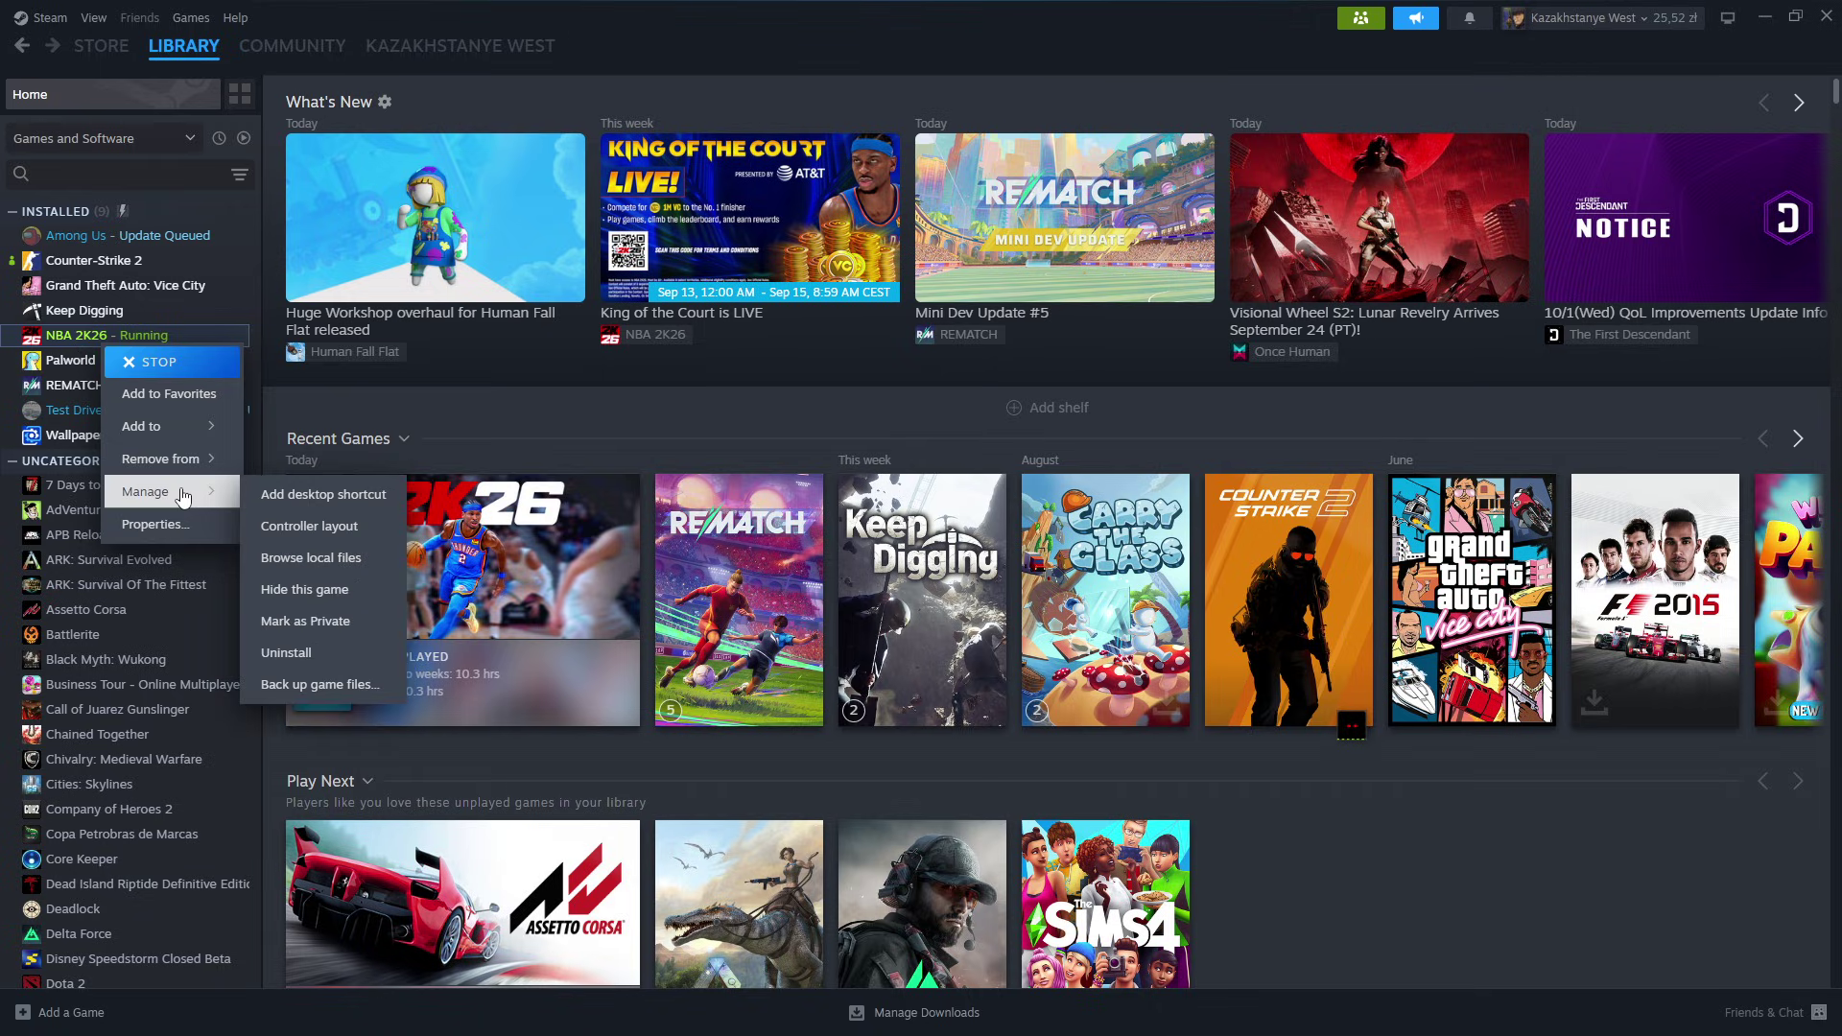
left_click(179, 525)
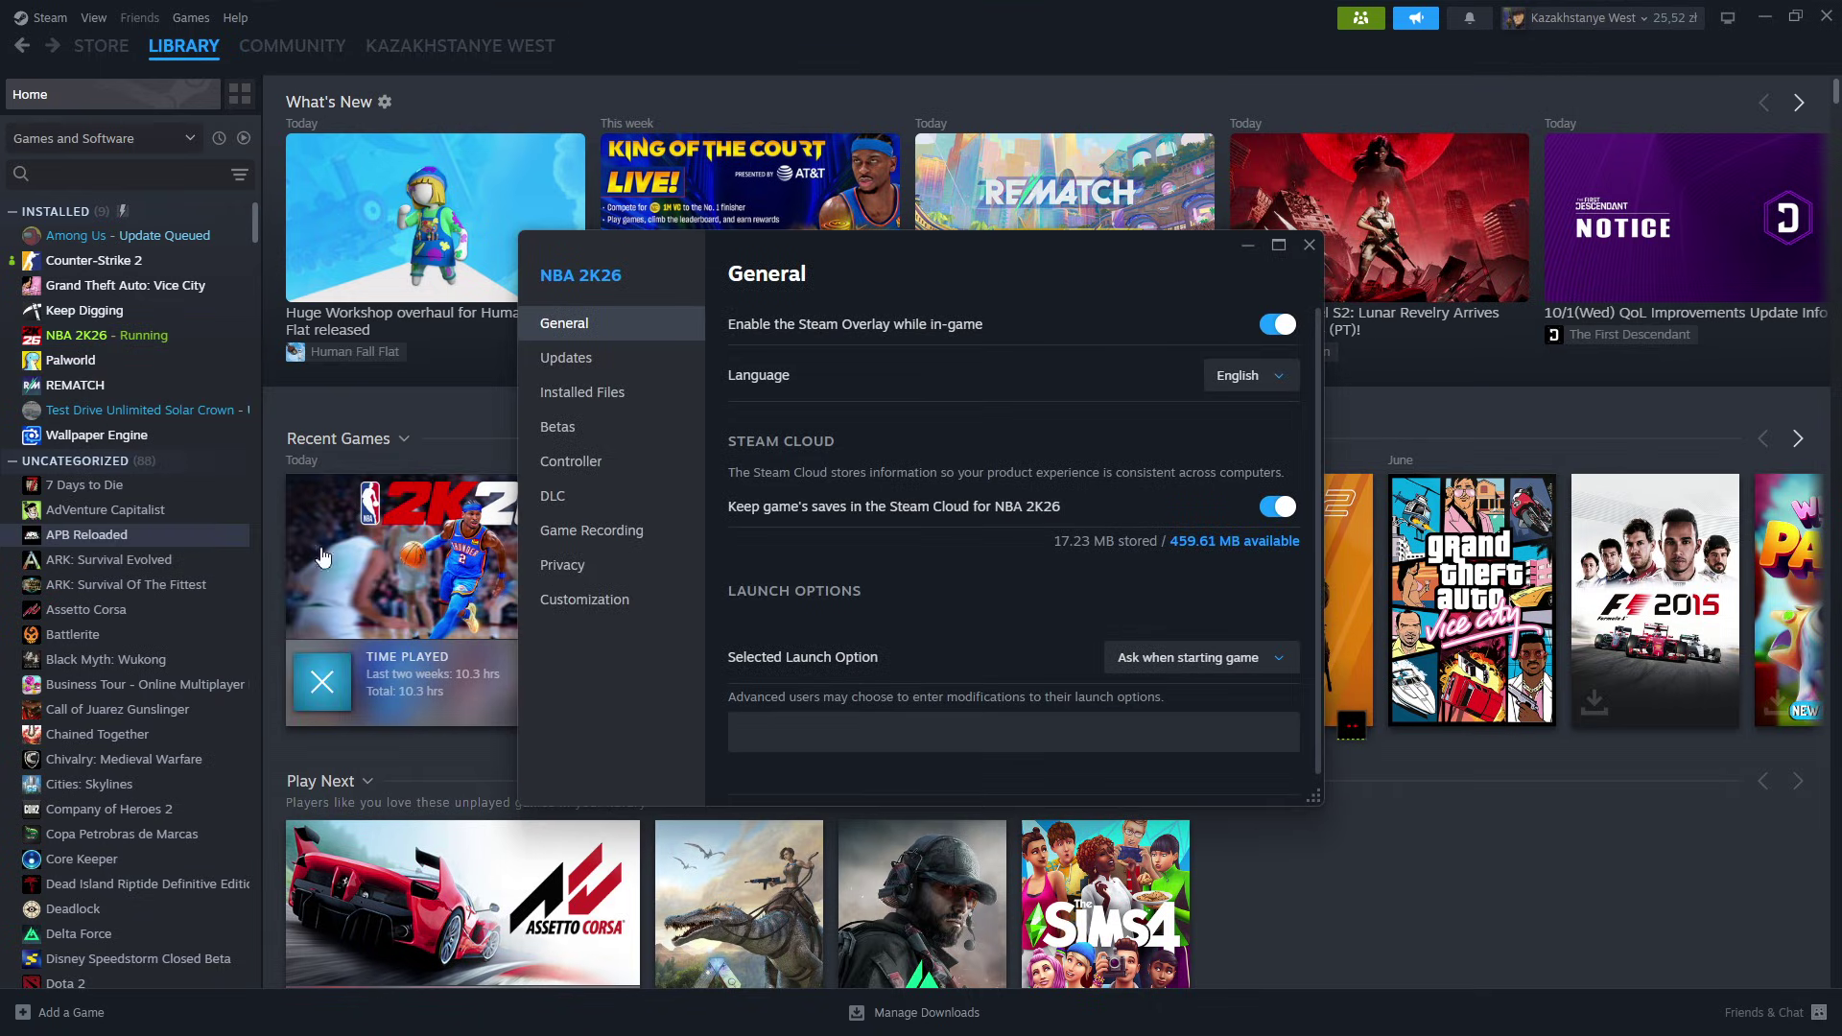
left_click(625, 397)
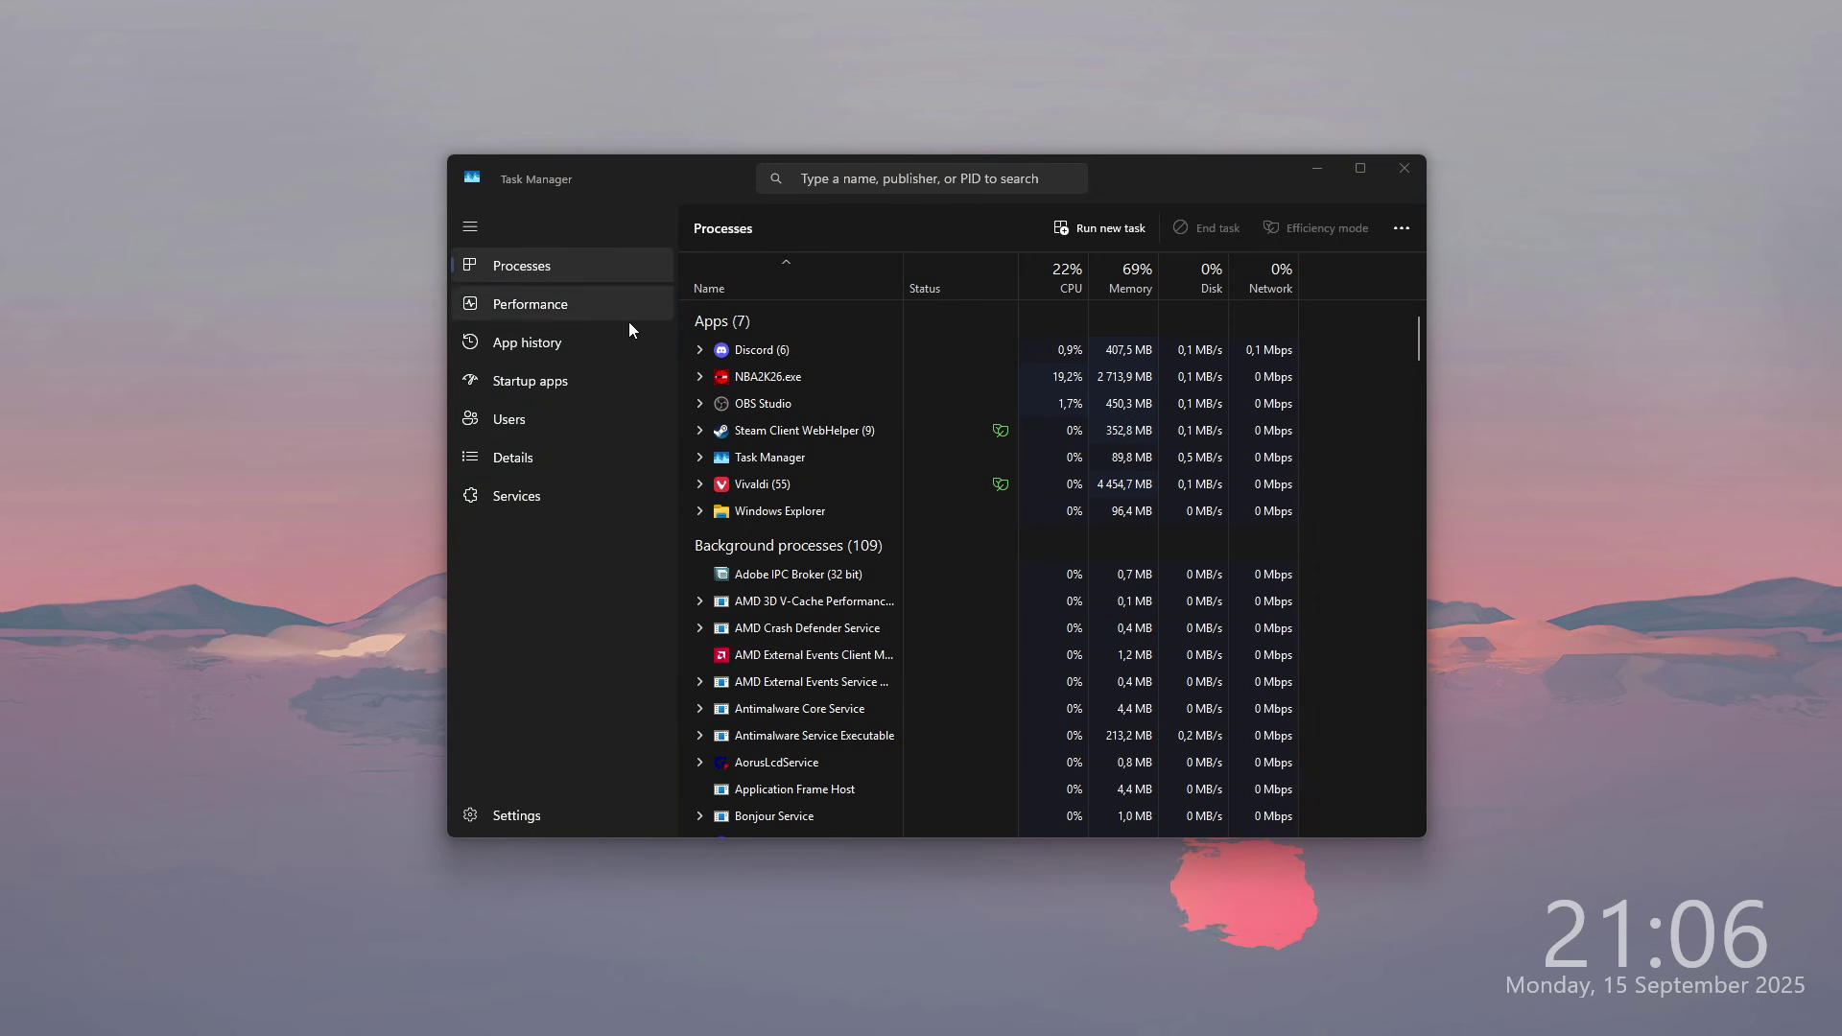
Inspect the NBA2K26.exe process properties, then locate it in the Details list
right_click(756, 383)
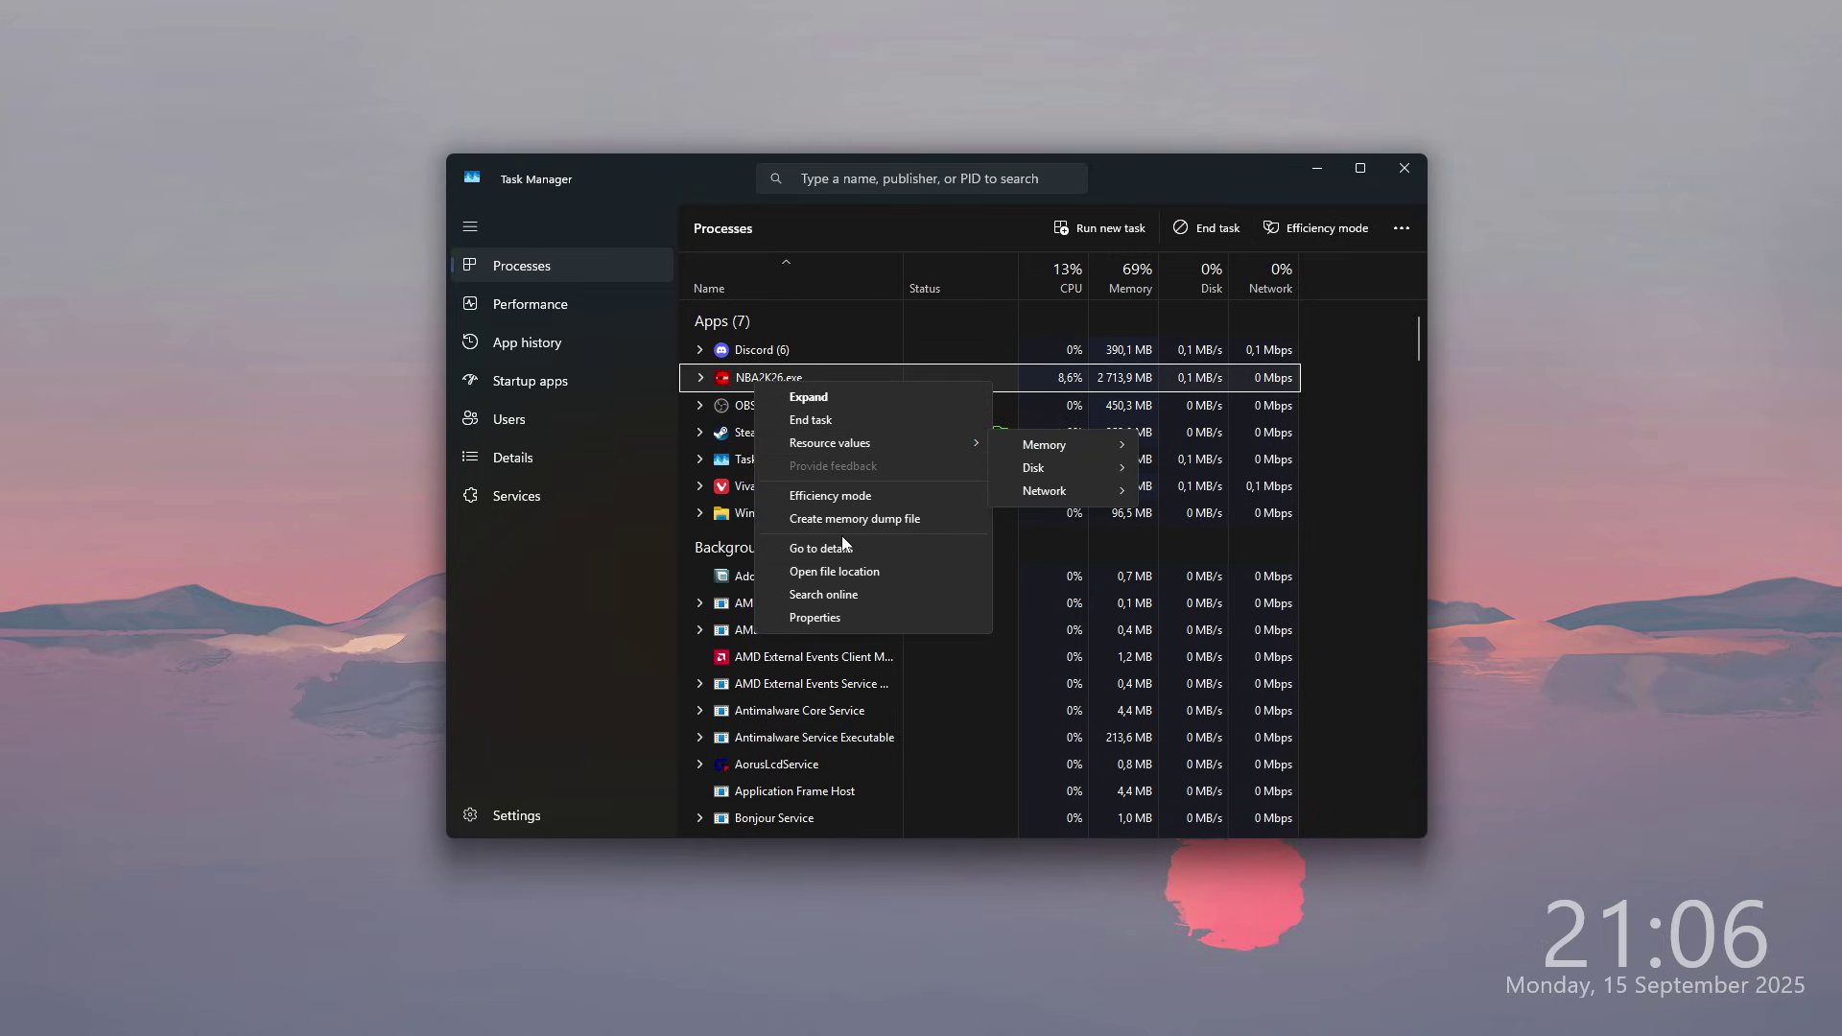
left_click(844, 618)
left_click(1212, 509)
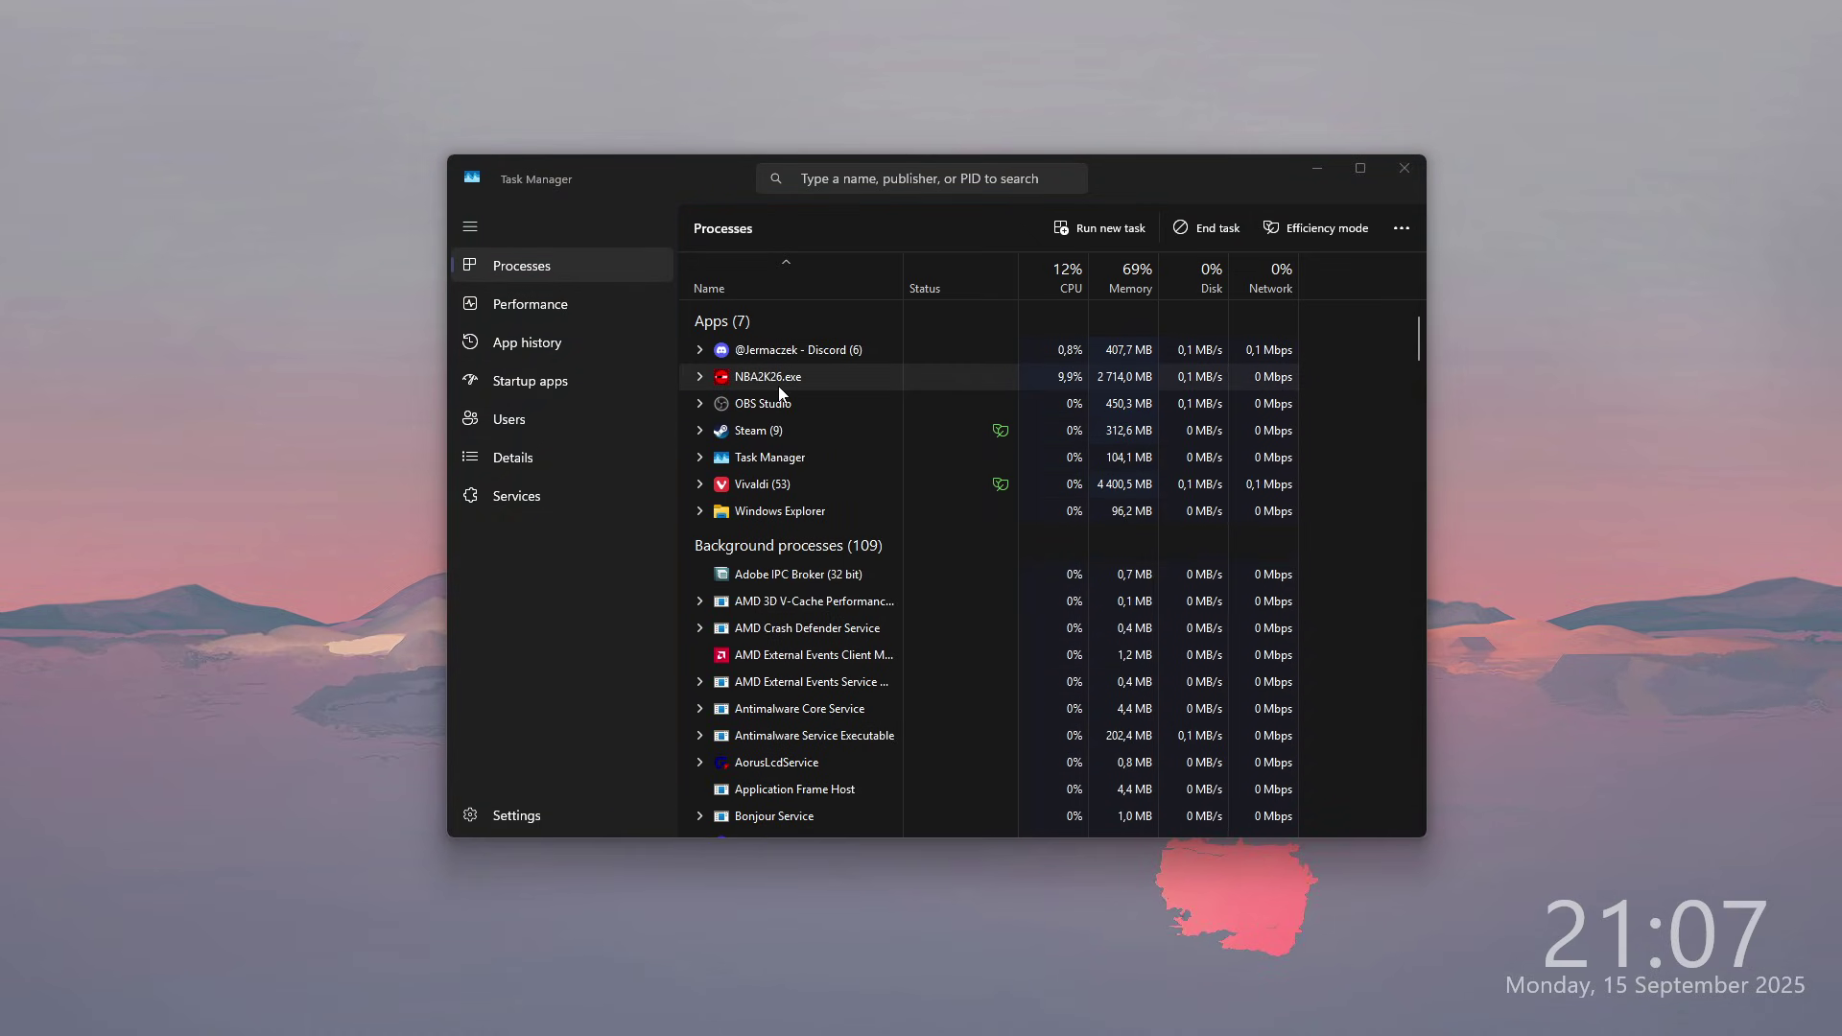
right_click(782, 388)
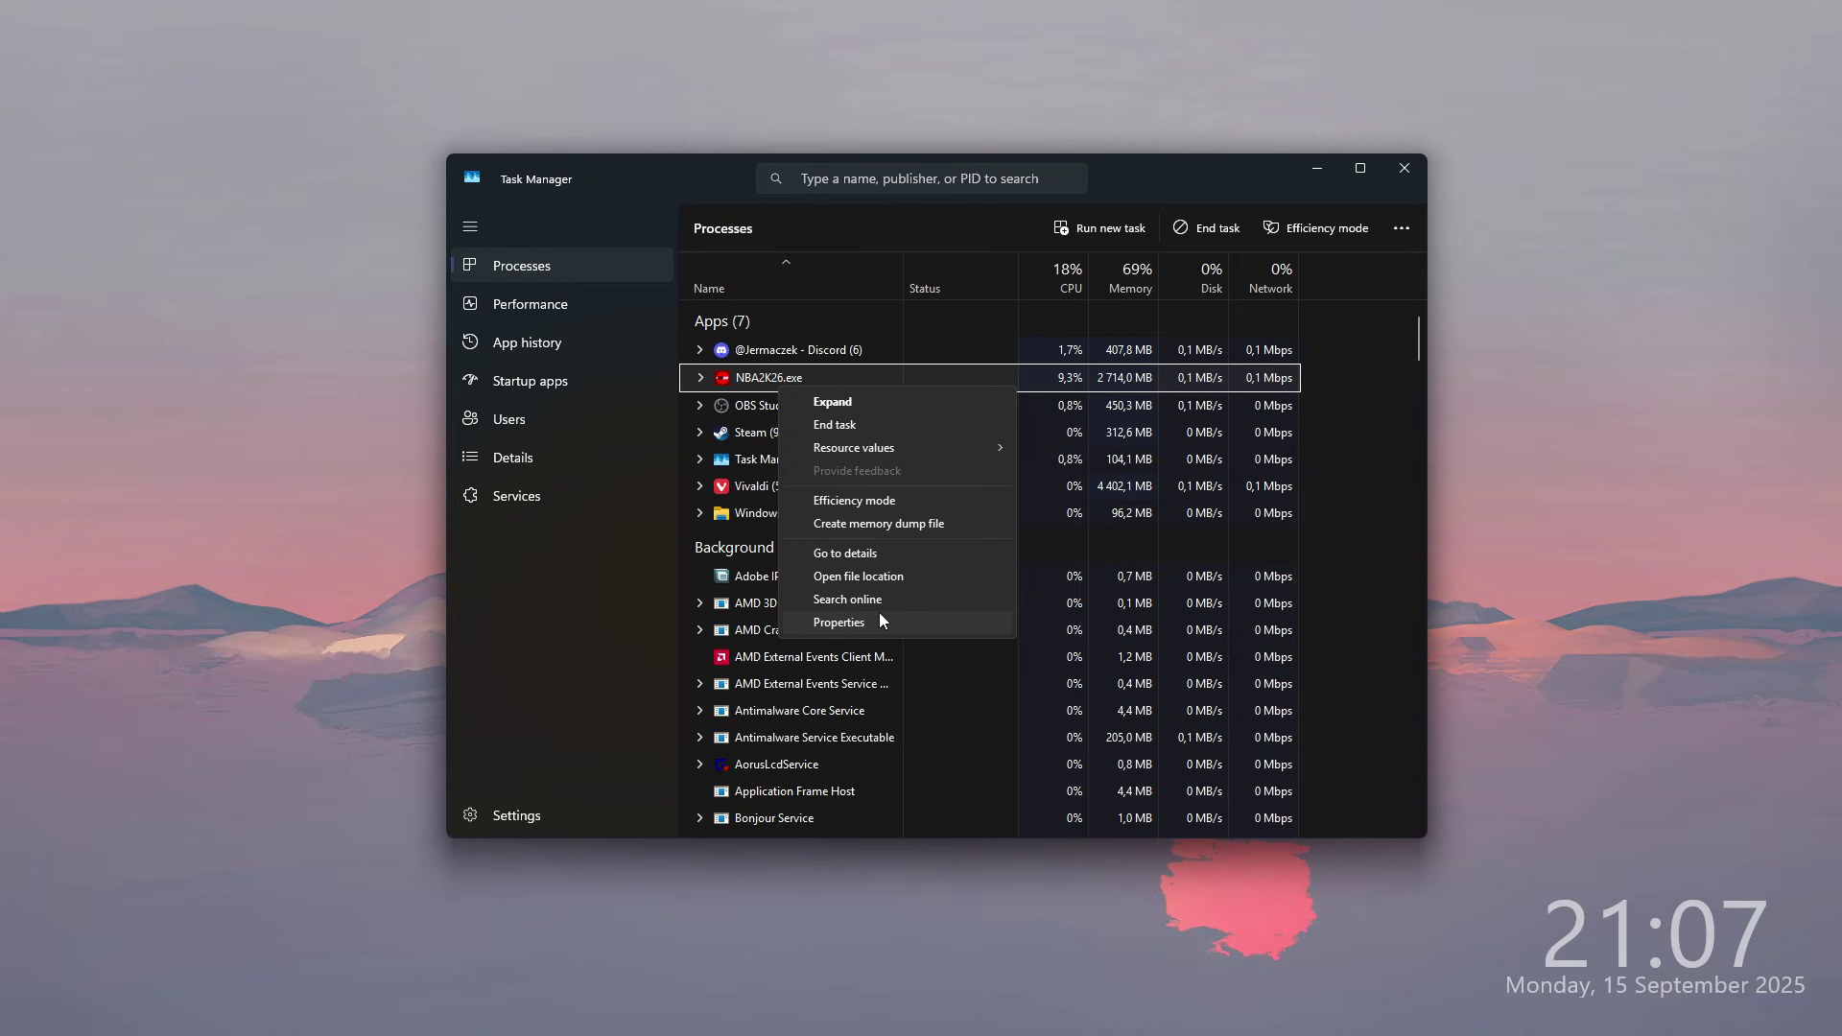
left_click(874, 562)
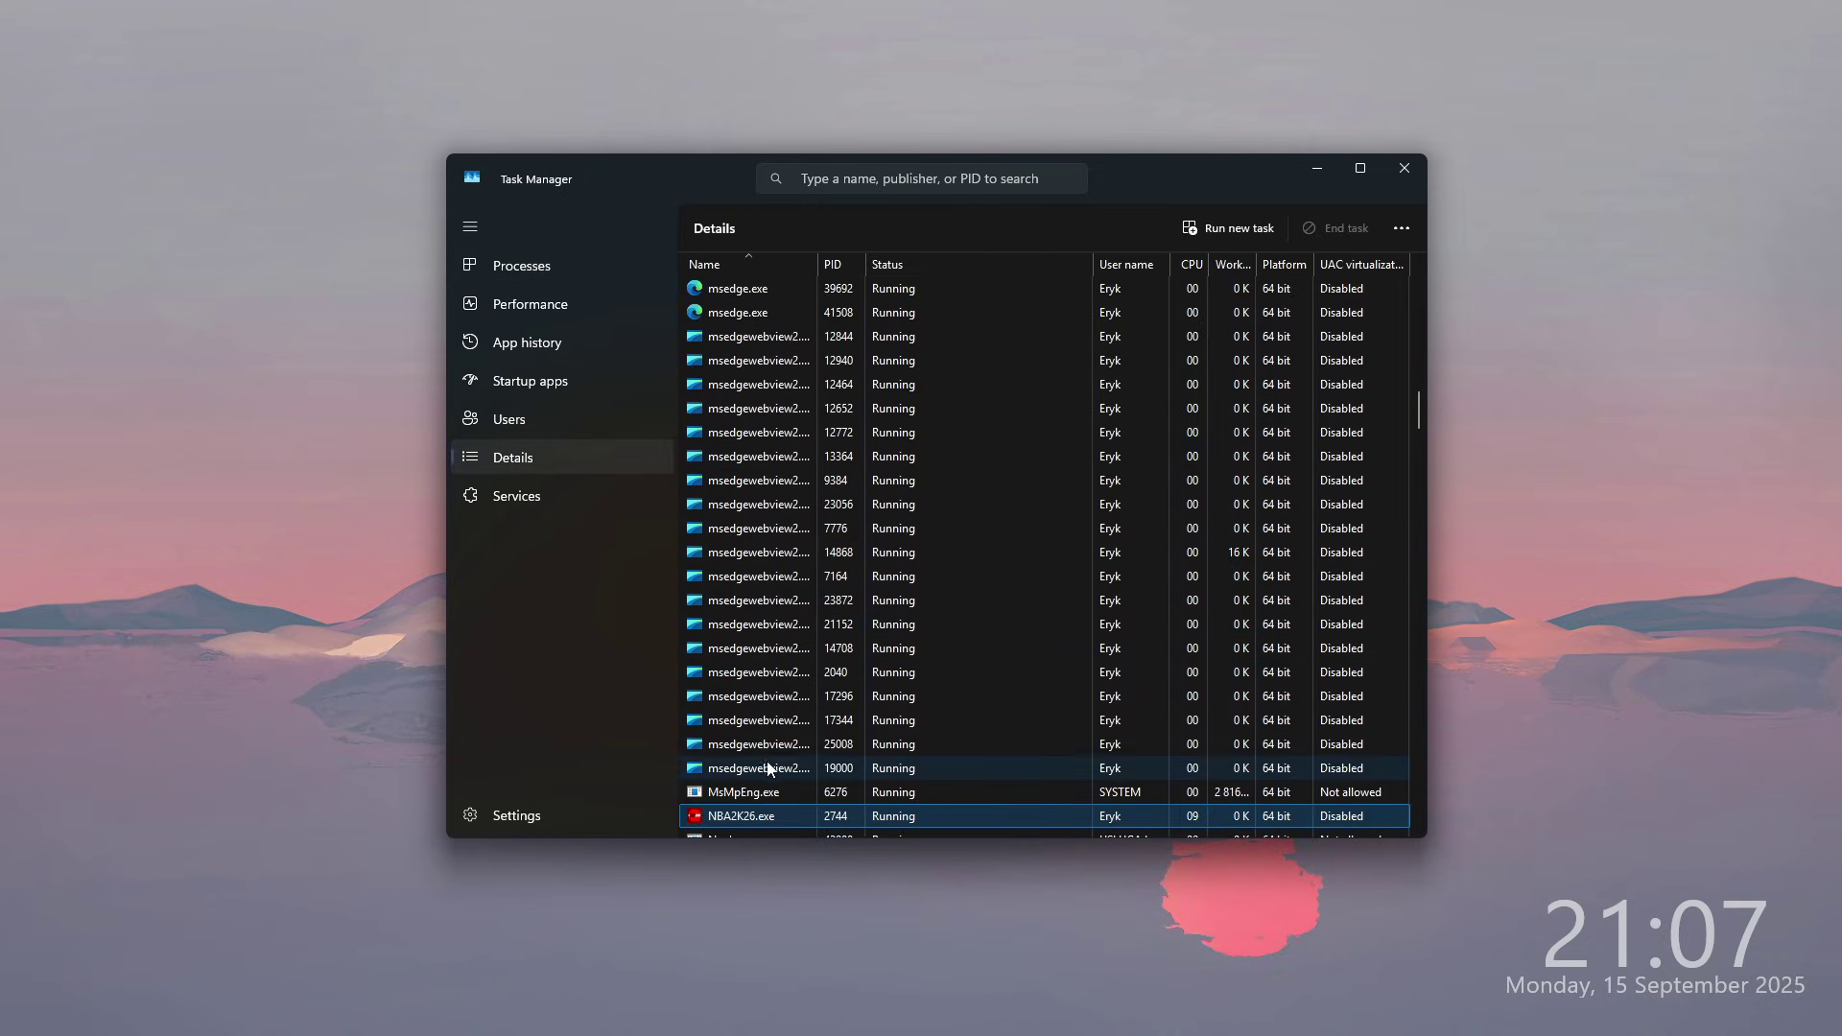
scroll(767, 767, "down", 3)
Try setting NBA2K26.exe to High priority, dismiss the Access is denied error, return to Steam
right_click(750, 650)
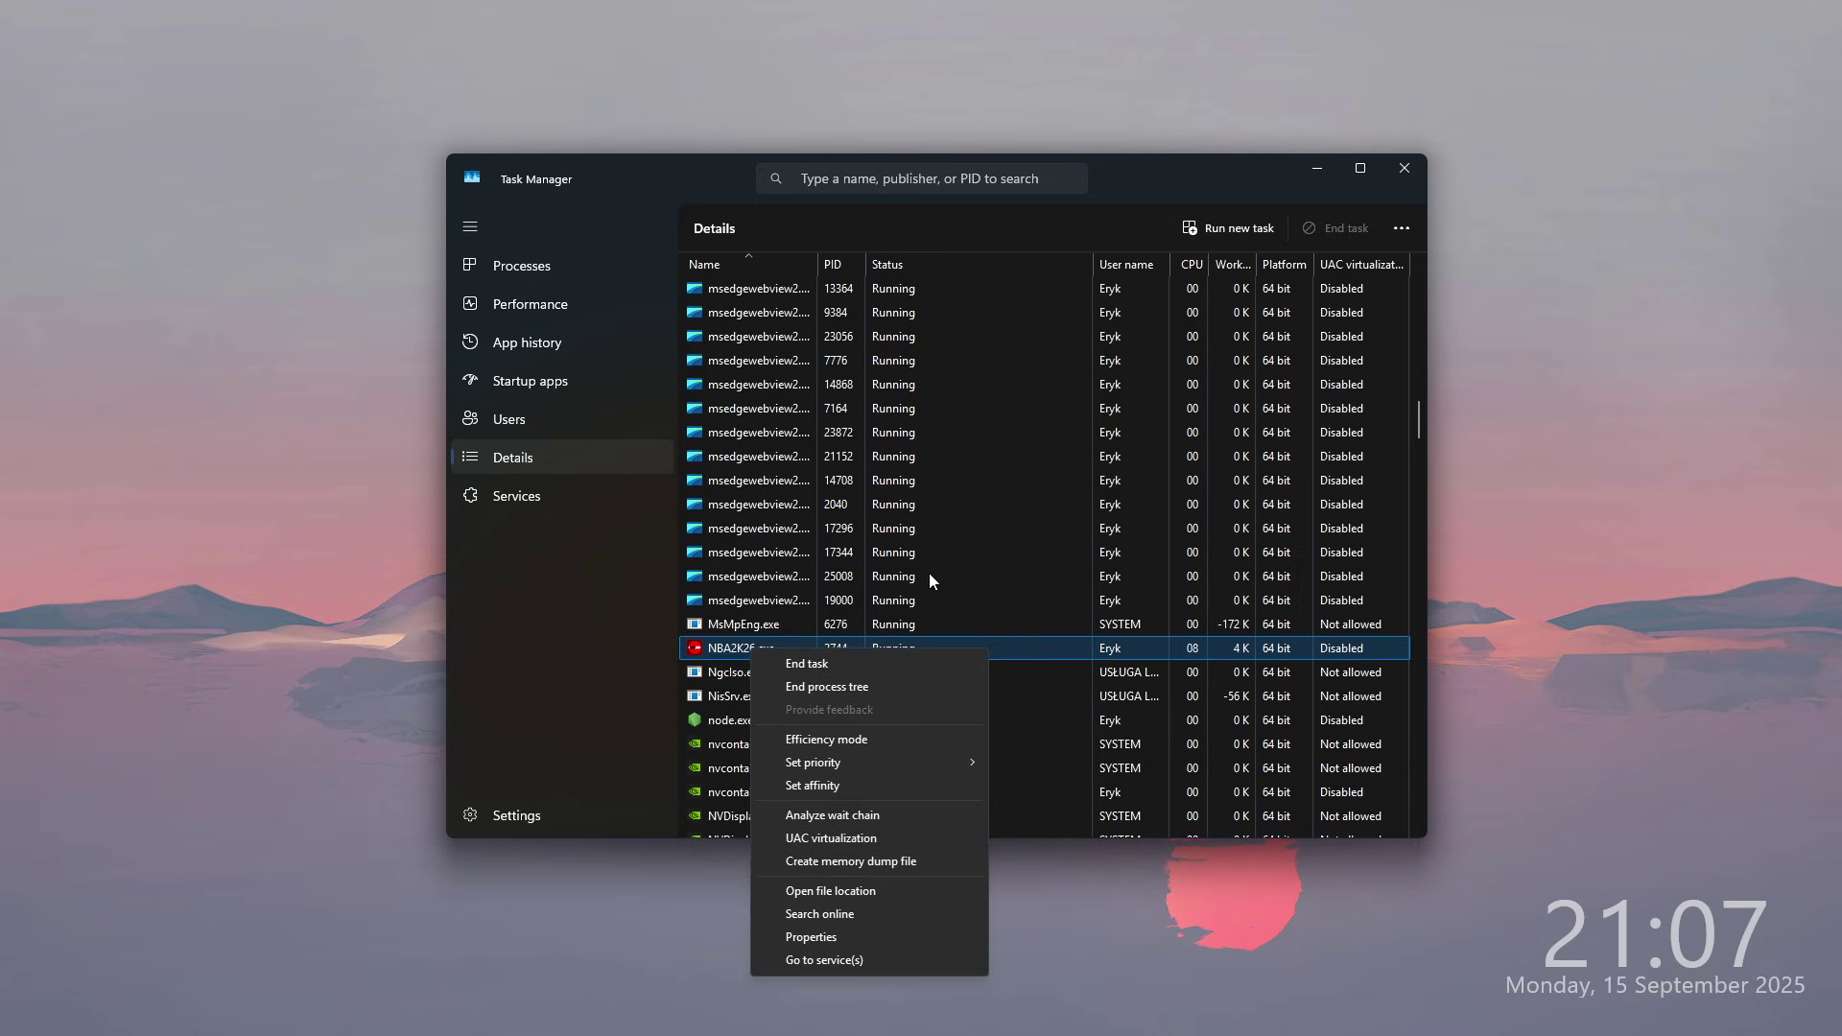
mouse_move(843, 773)
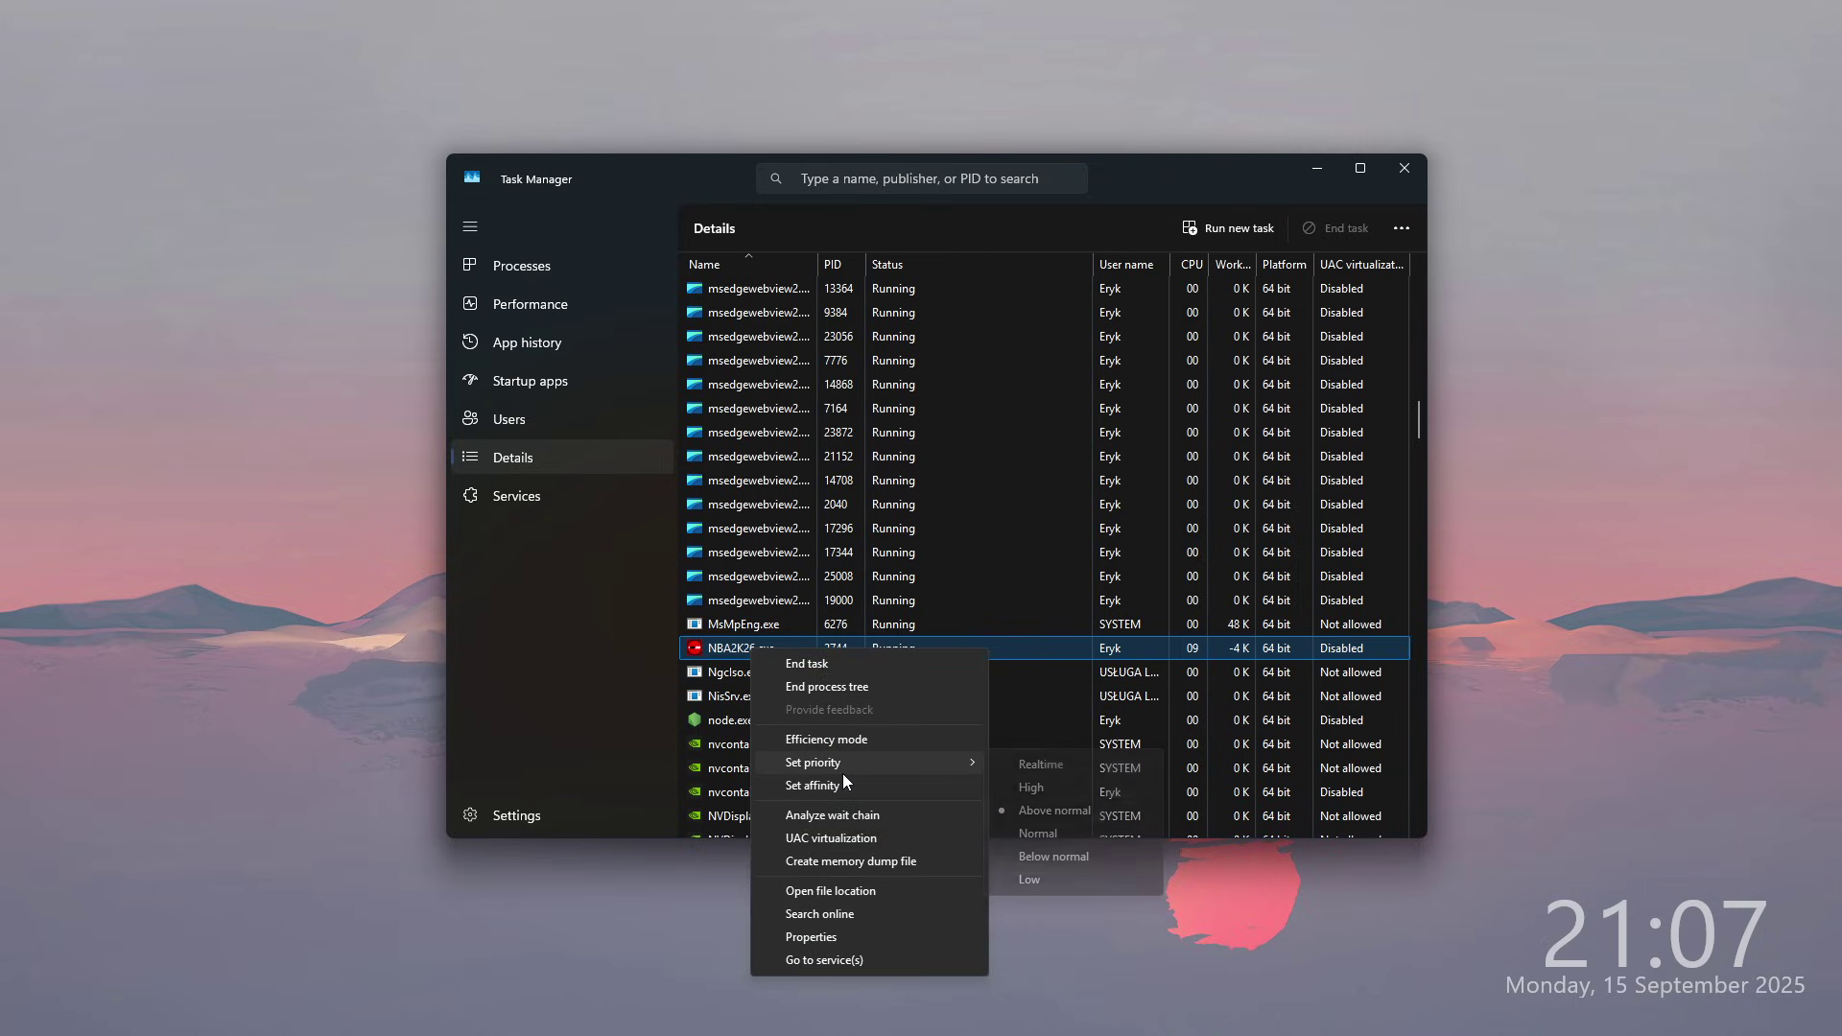
left_click(1053, 786)
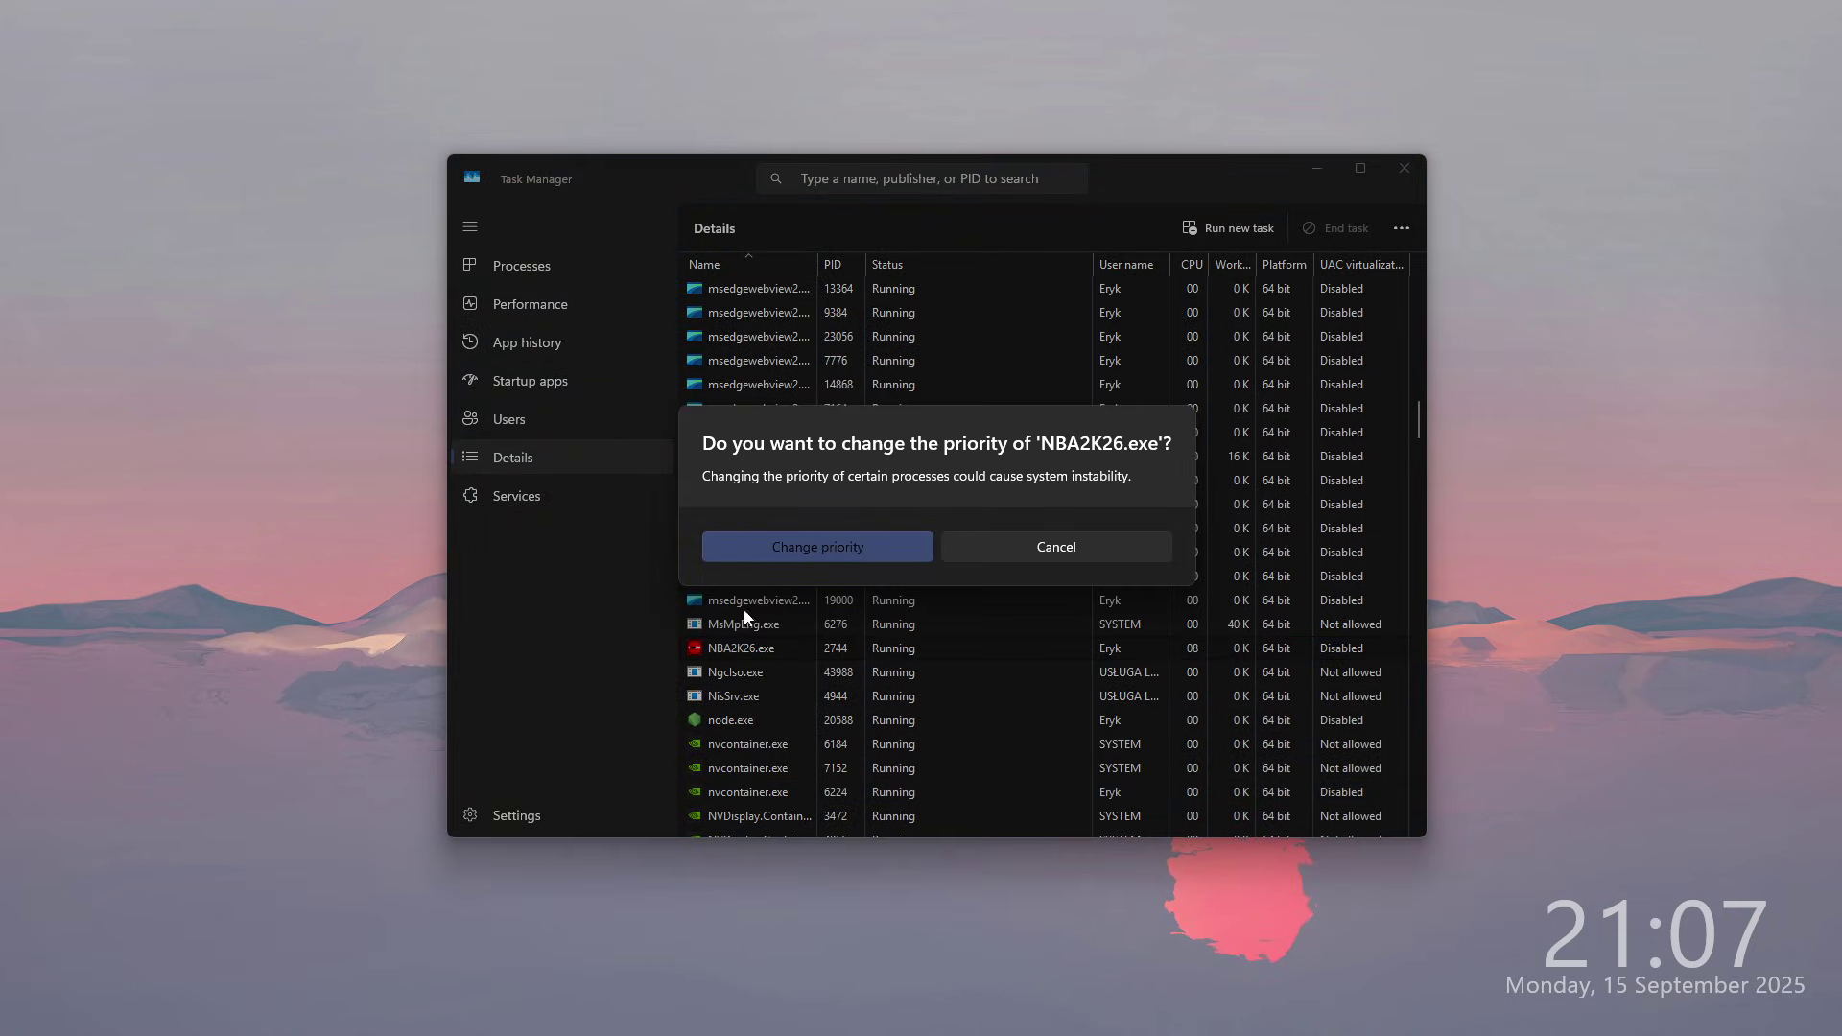
left_click(854, 549)
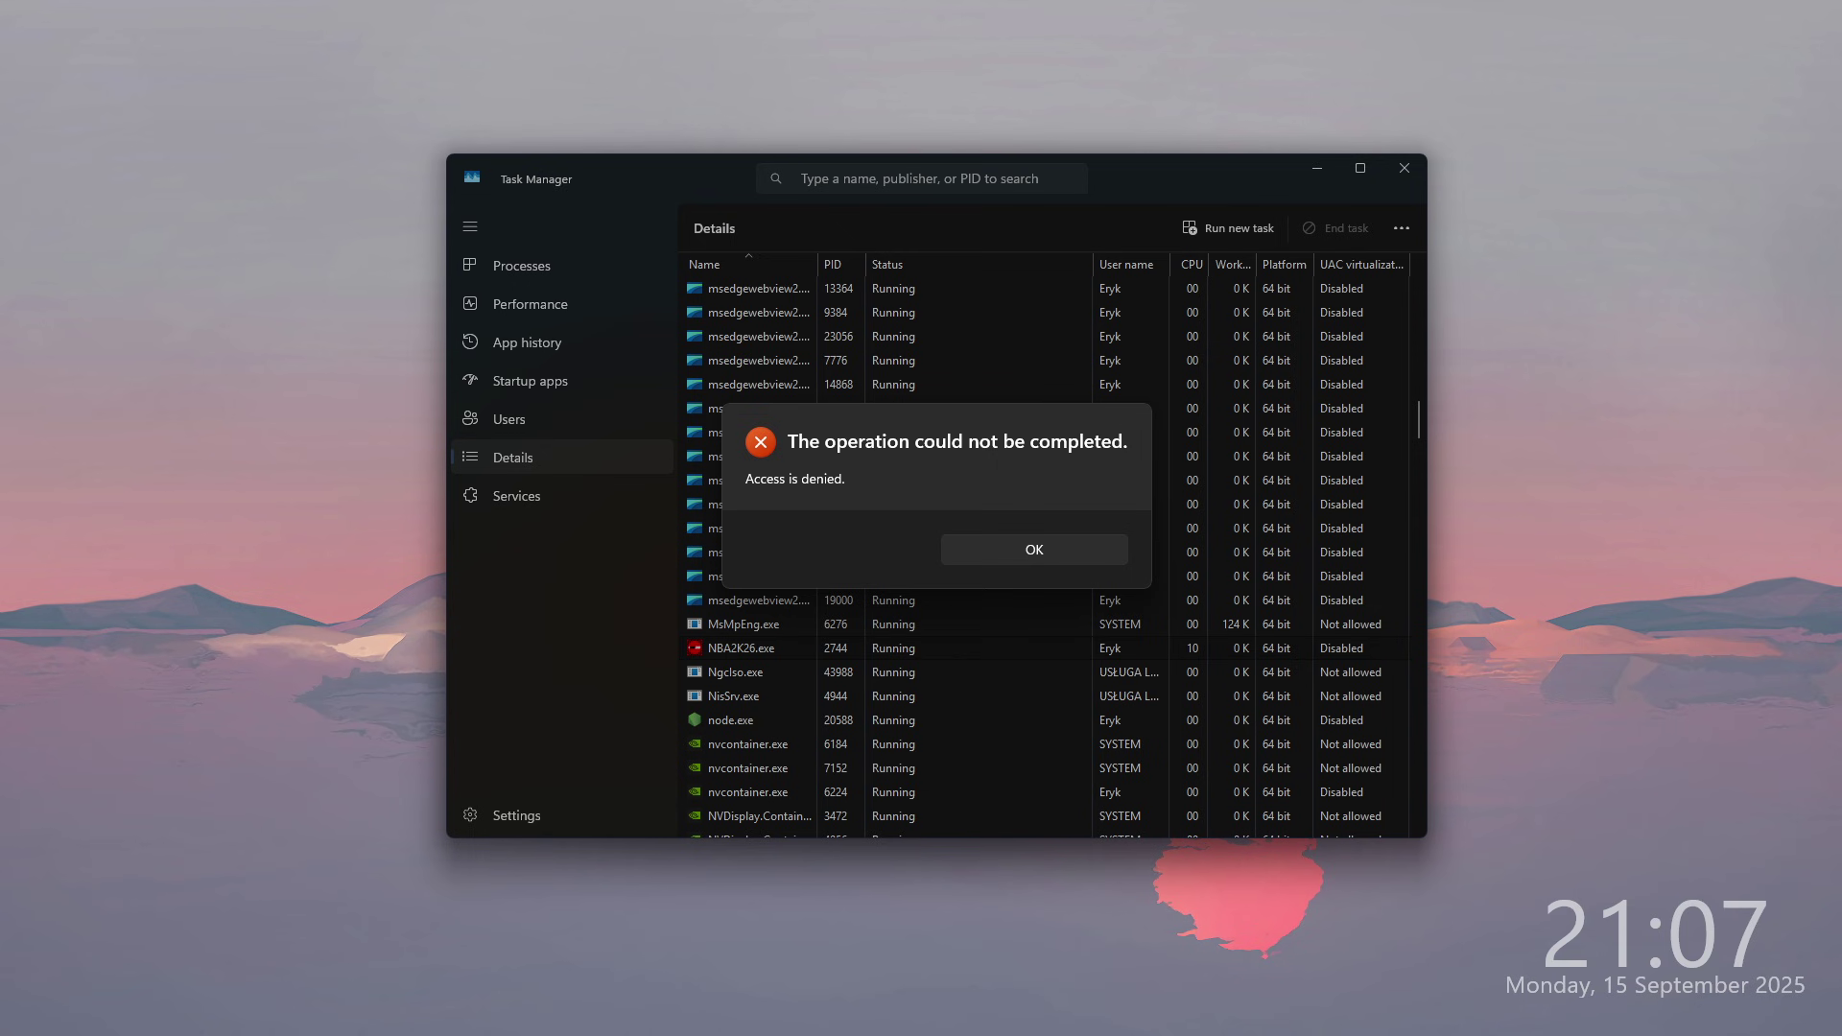
left_click(1023, 545)
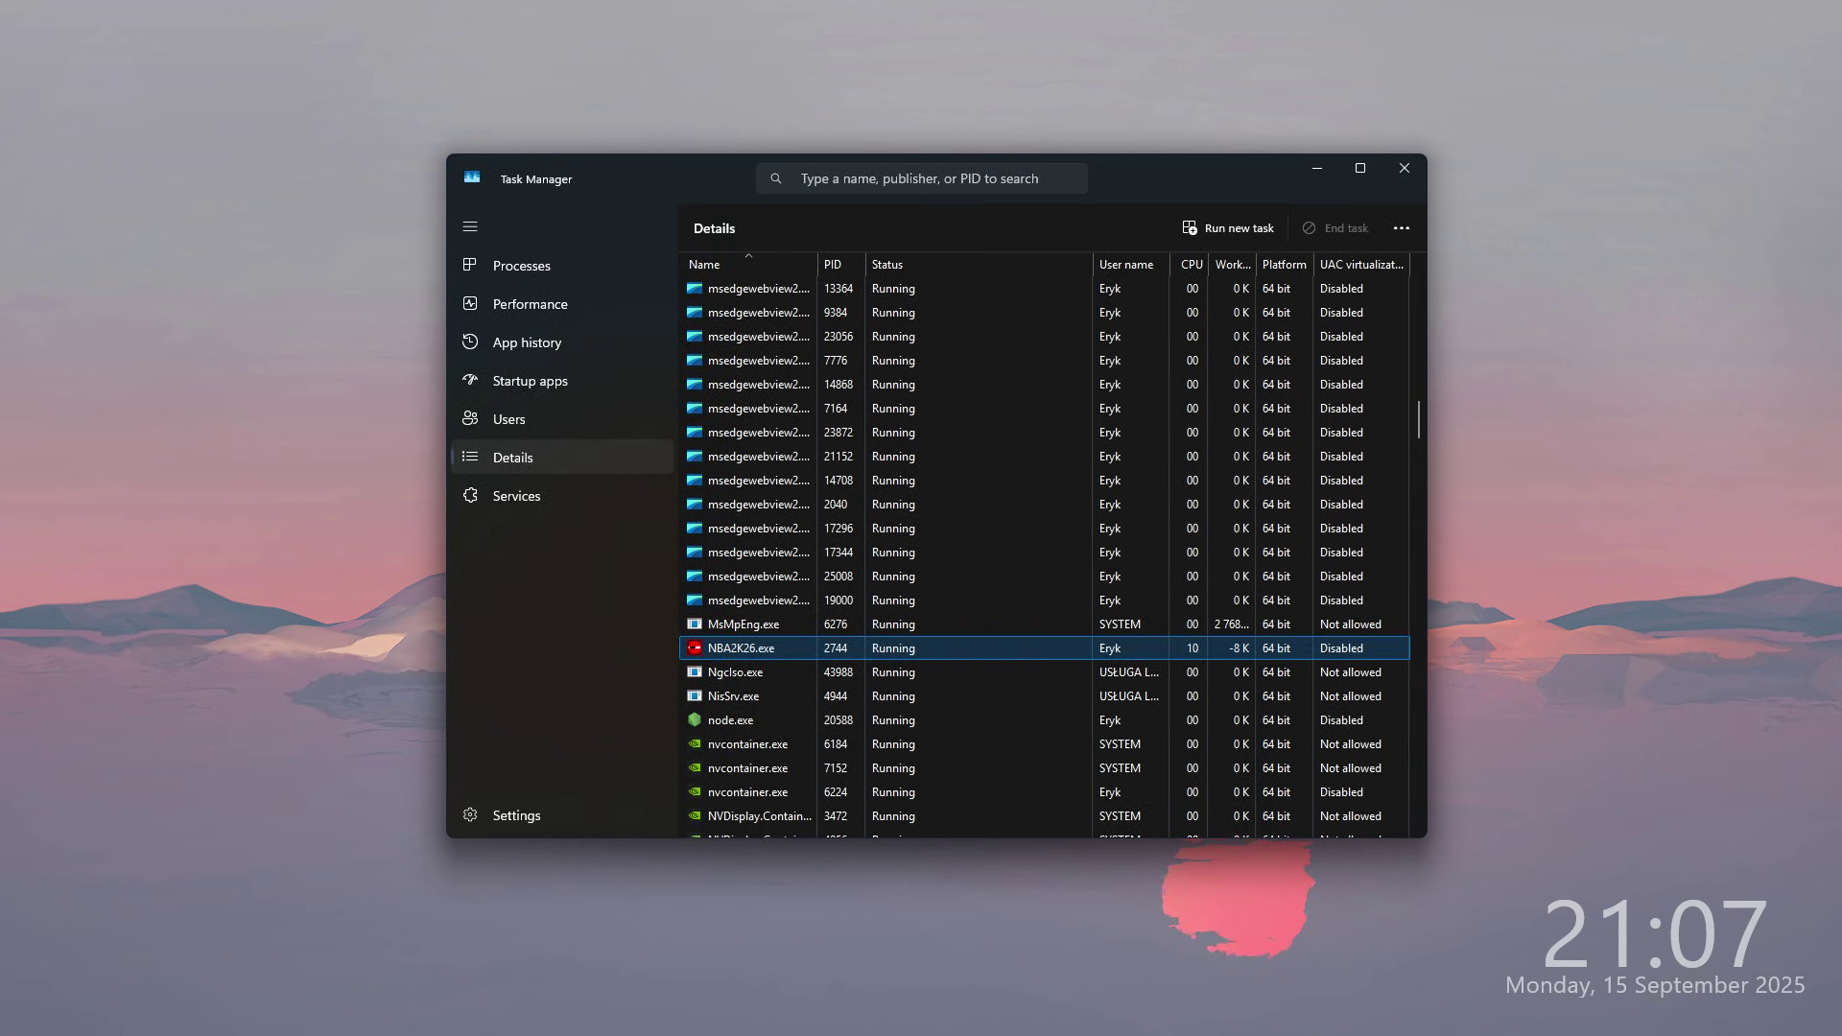
key("alt+Tab")
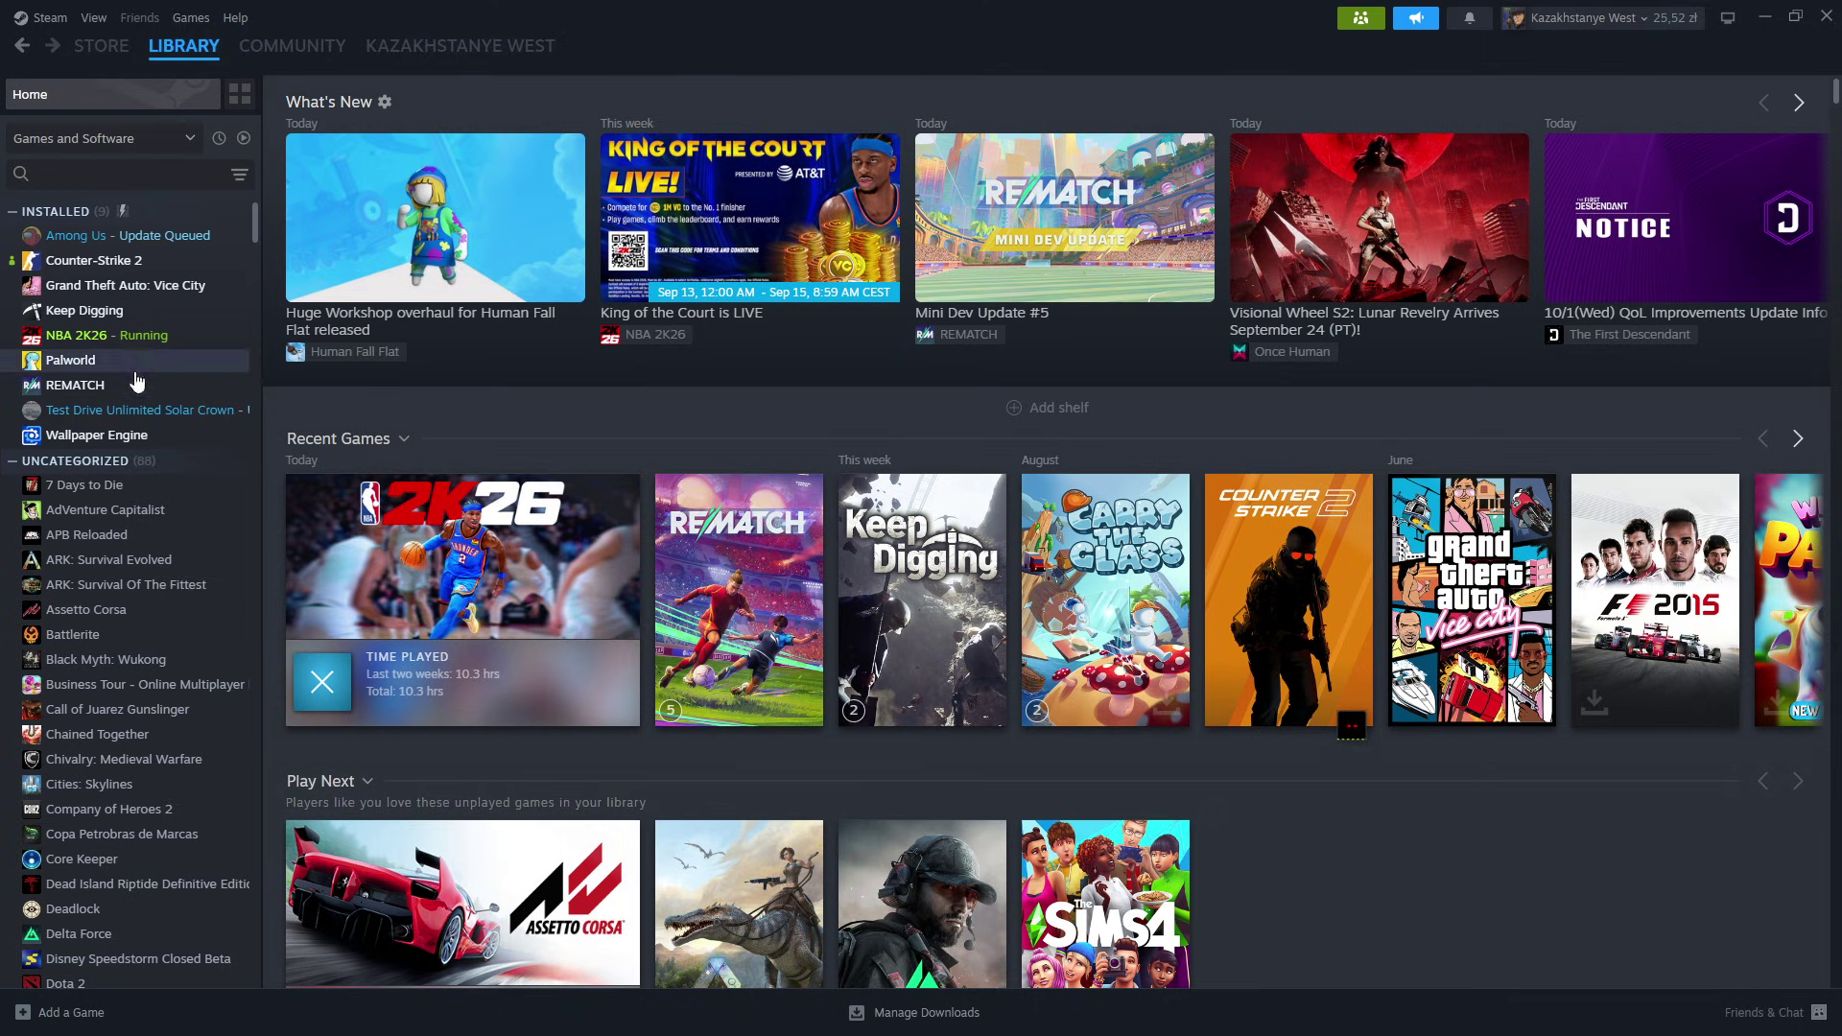
Browse NBA 2K26's local files and copy the path F:\SteamLibrary\steamapps\common\NBA 2K26
right_click(137, 336)
mouse_move(197, 478)
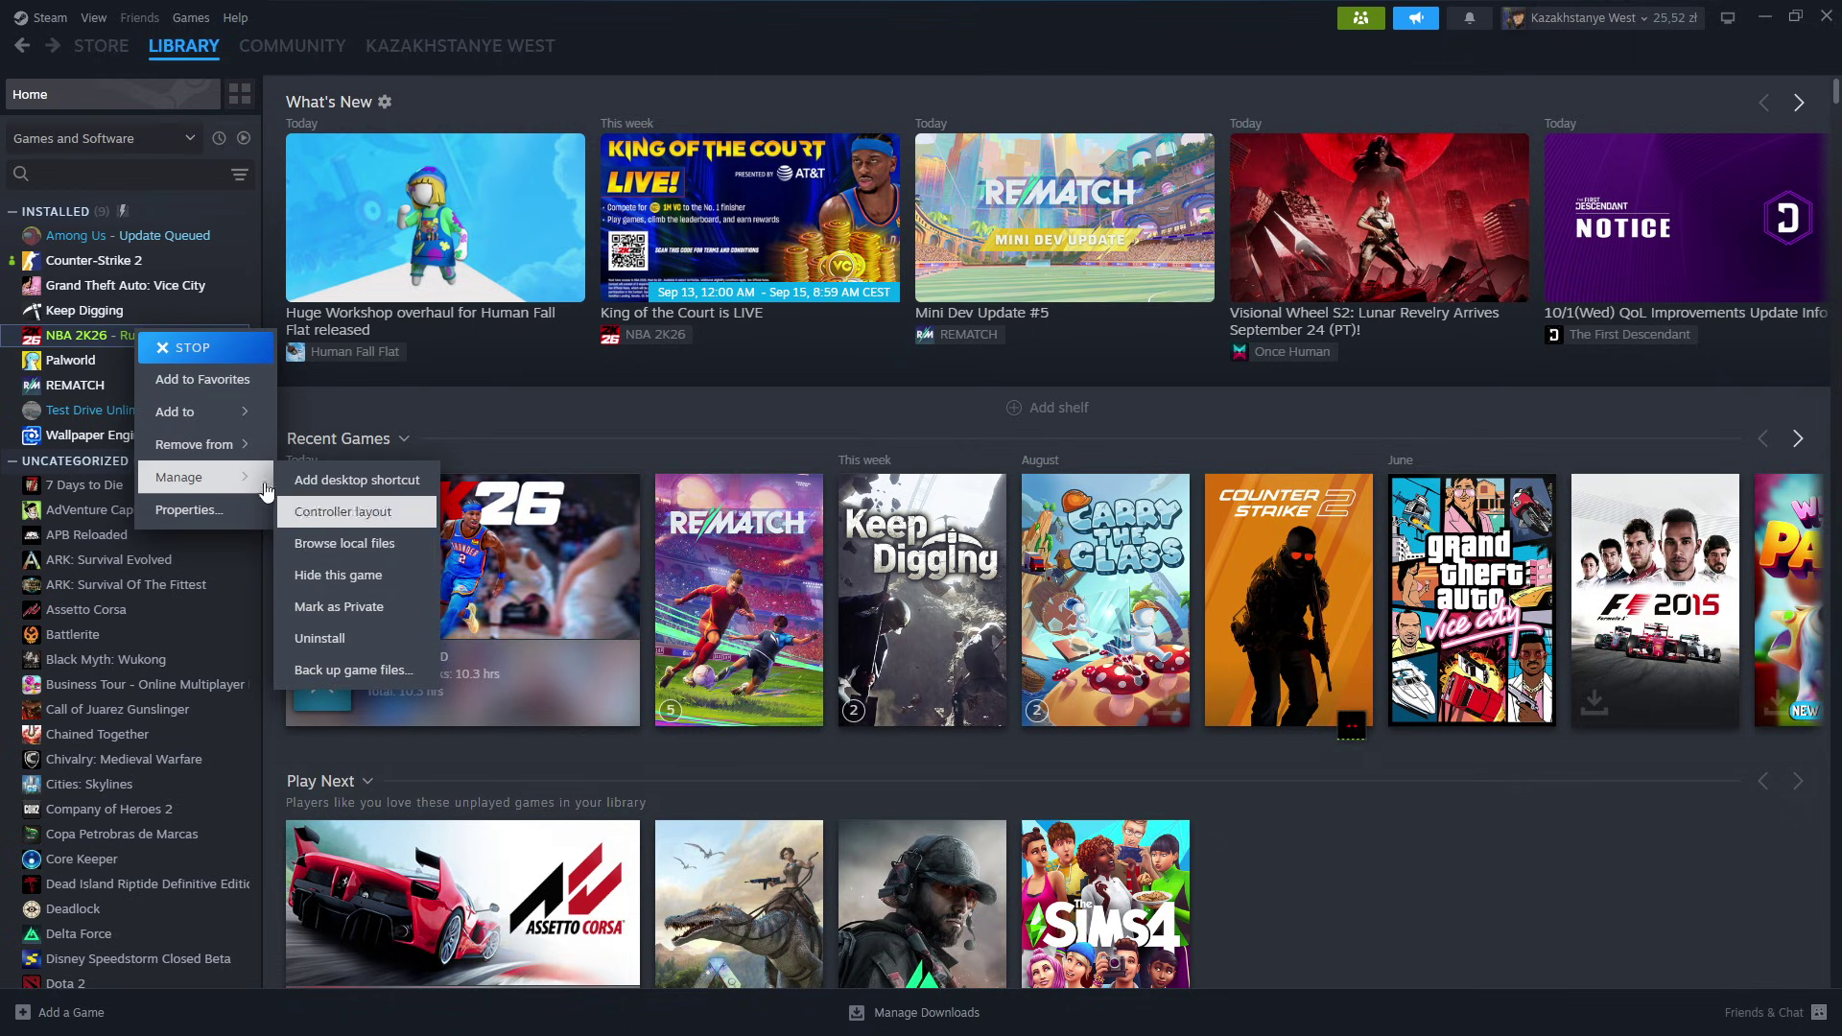
left_click(387, 547)
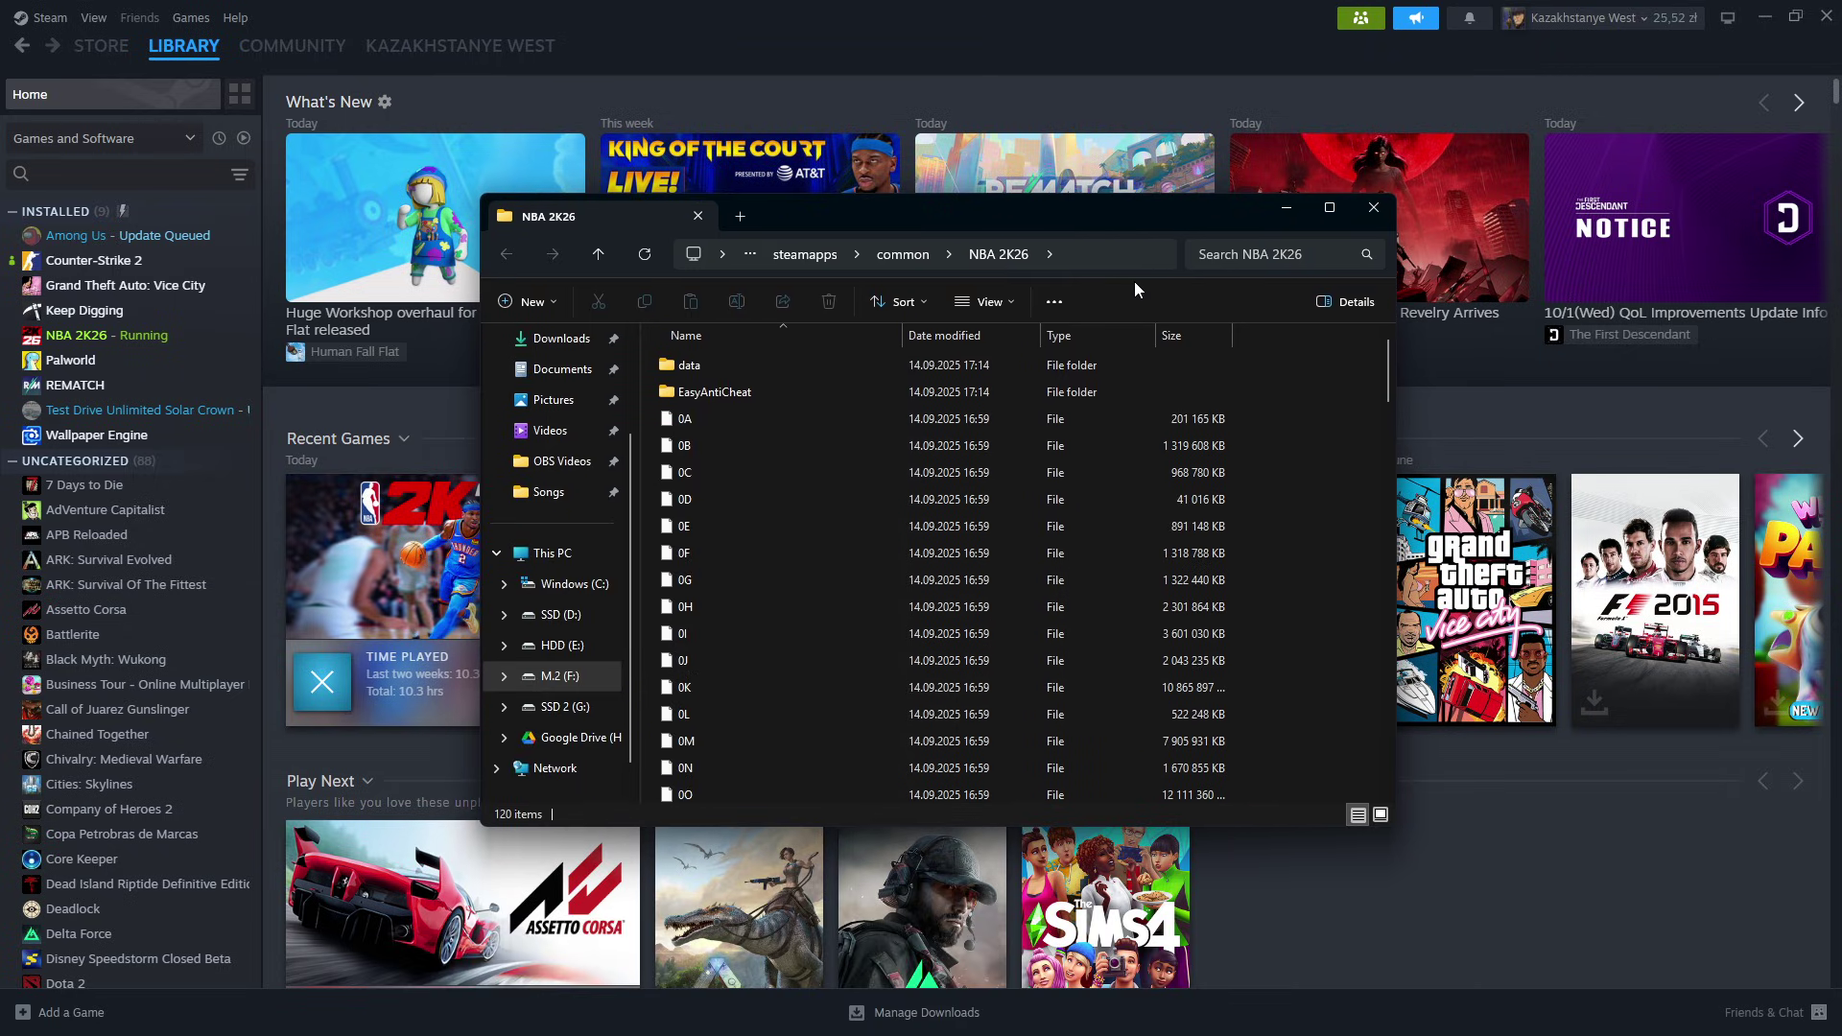
left_click(1057, 255)
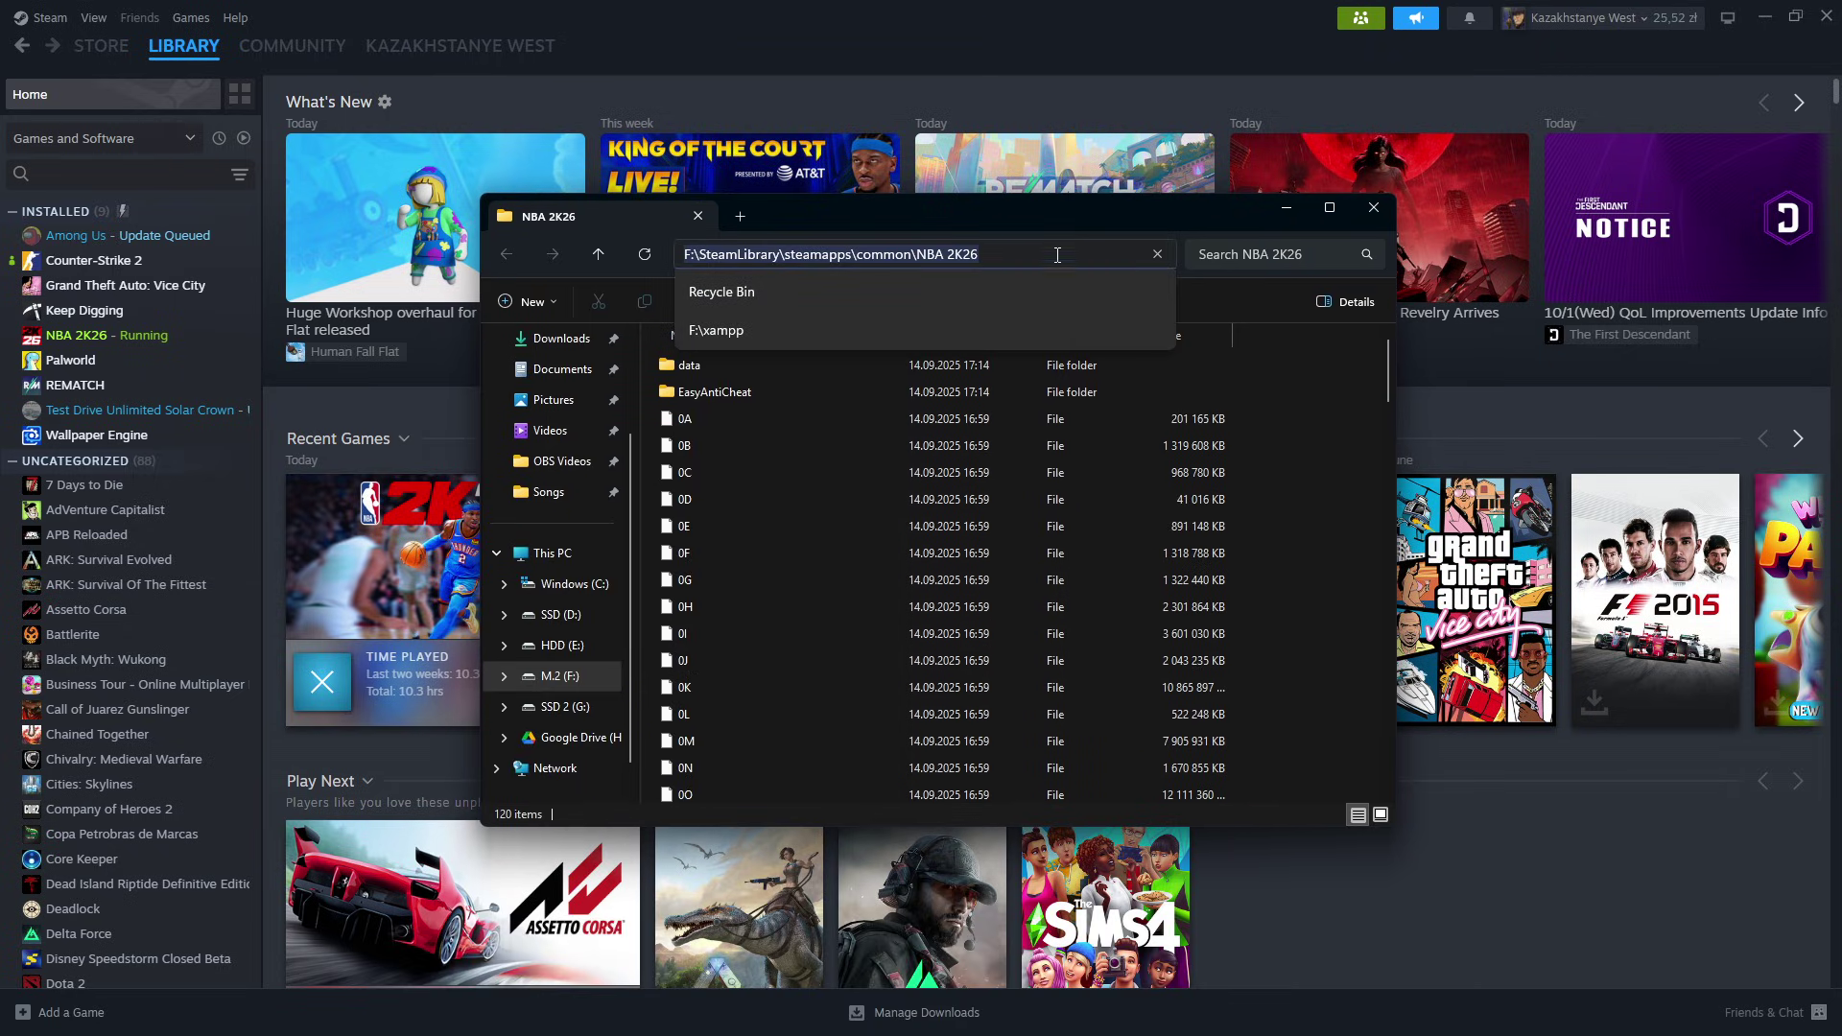
right_click(964, 257)
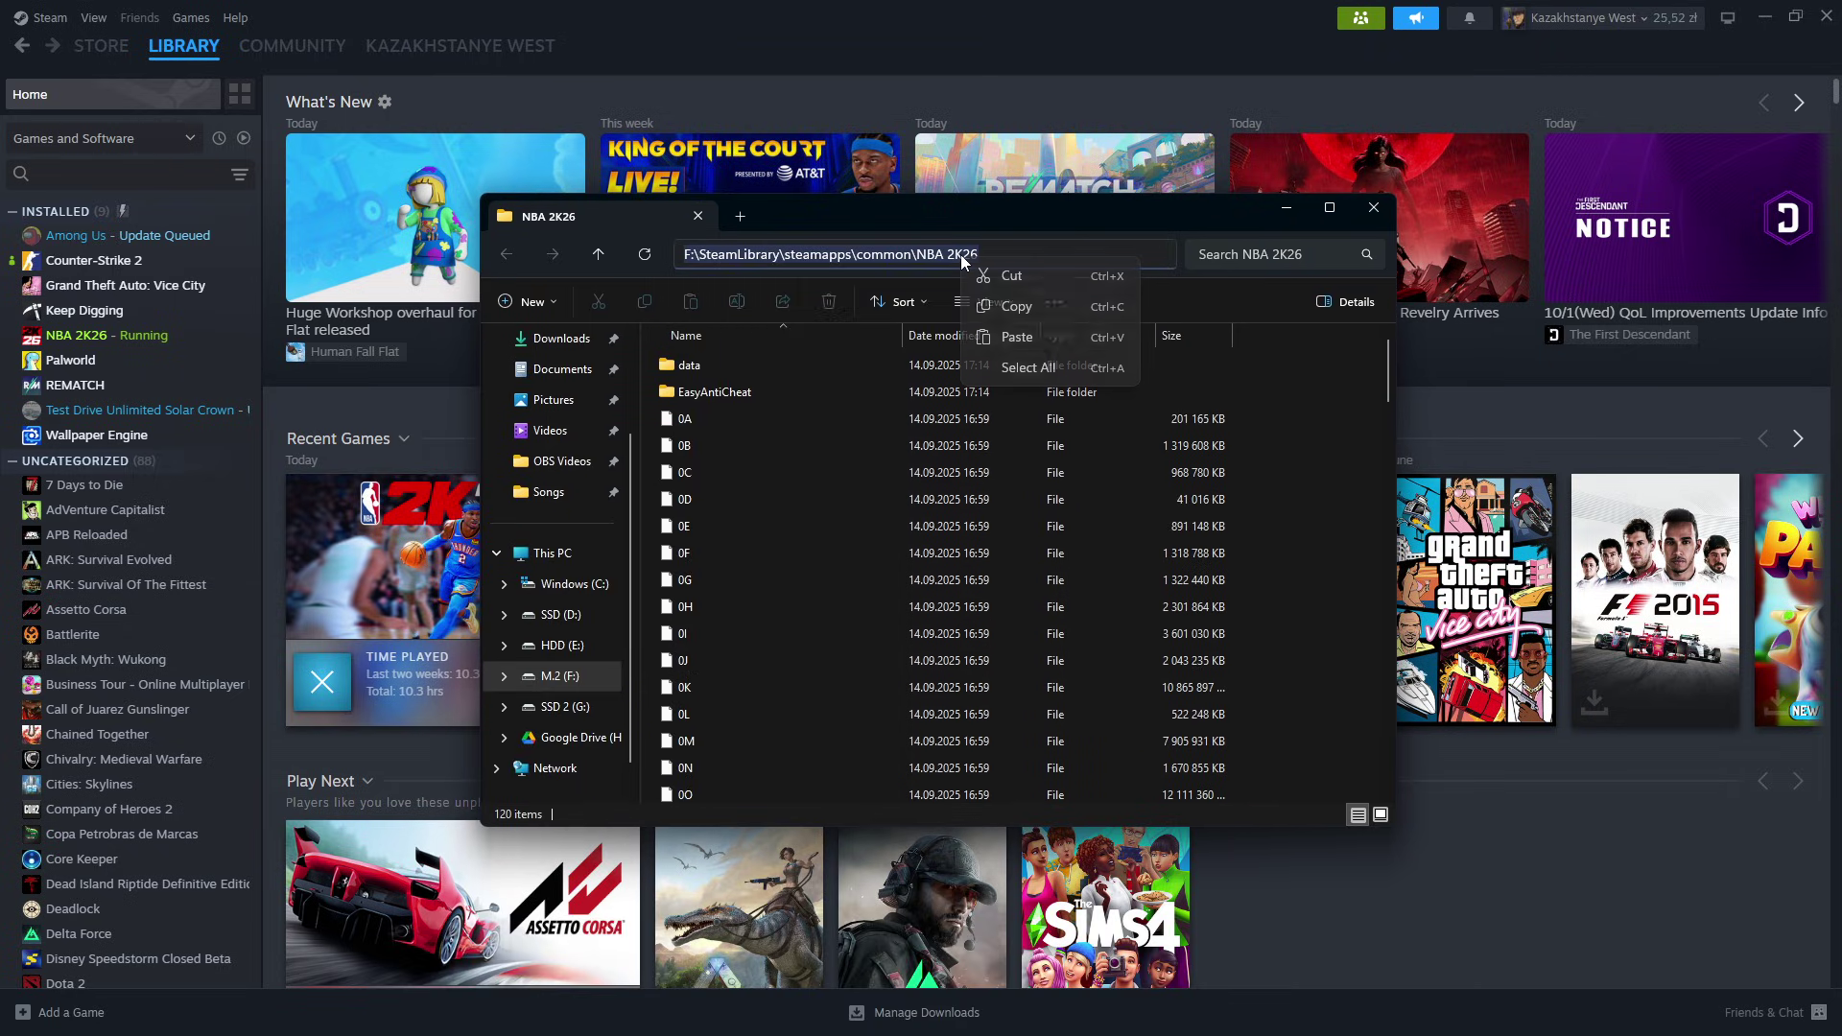
left_click(1017, 307)
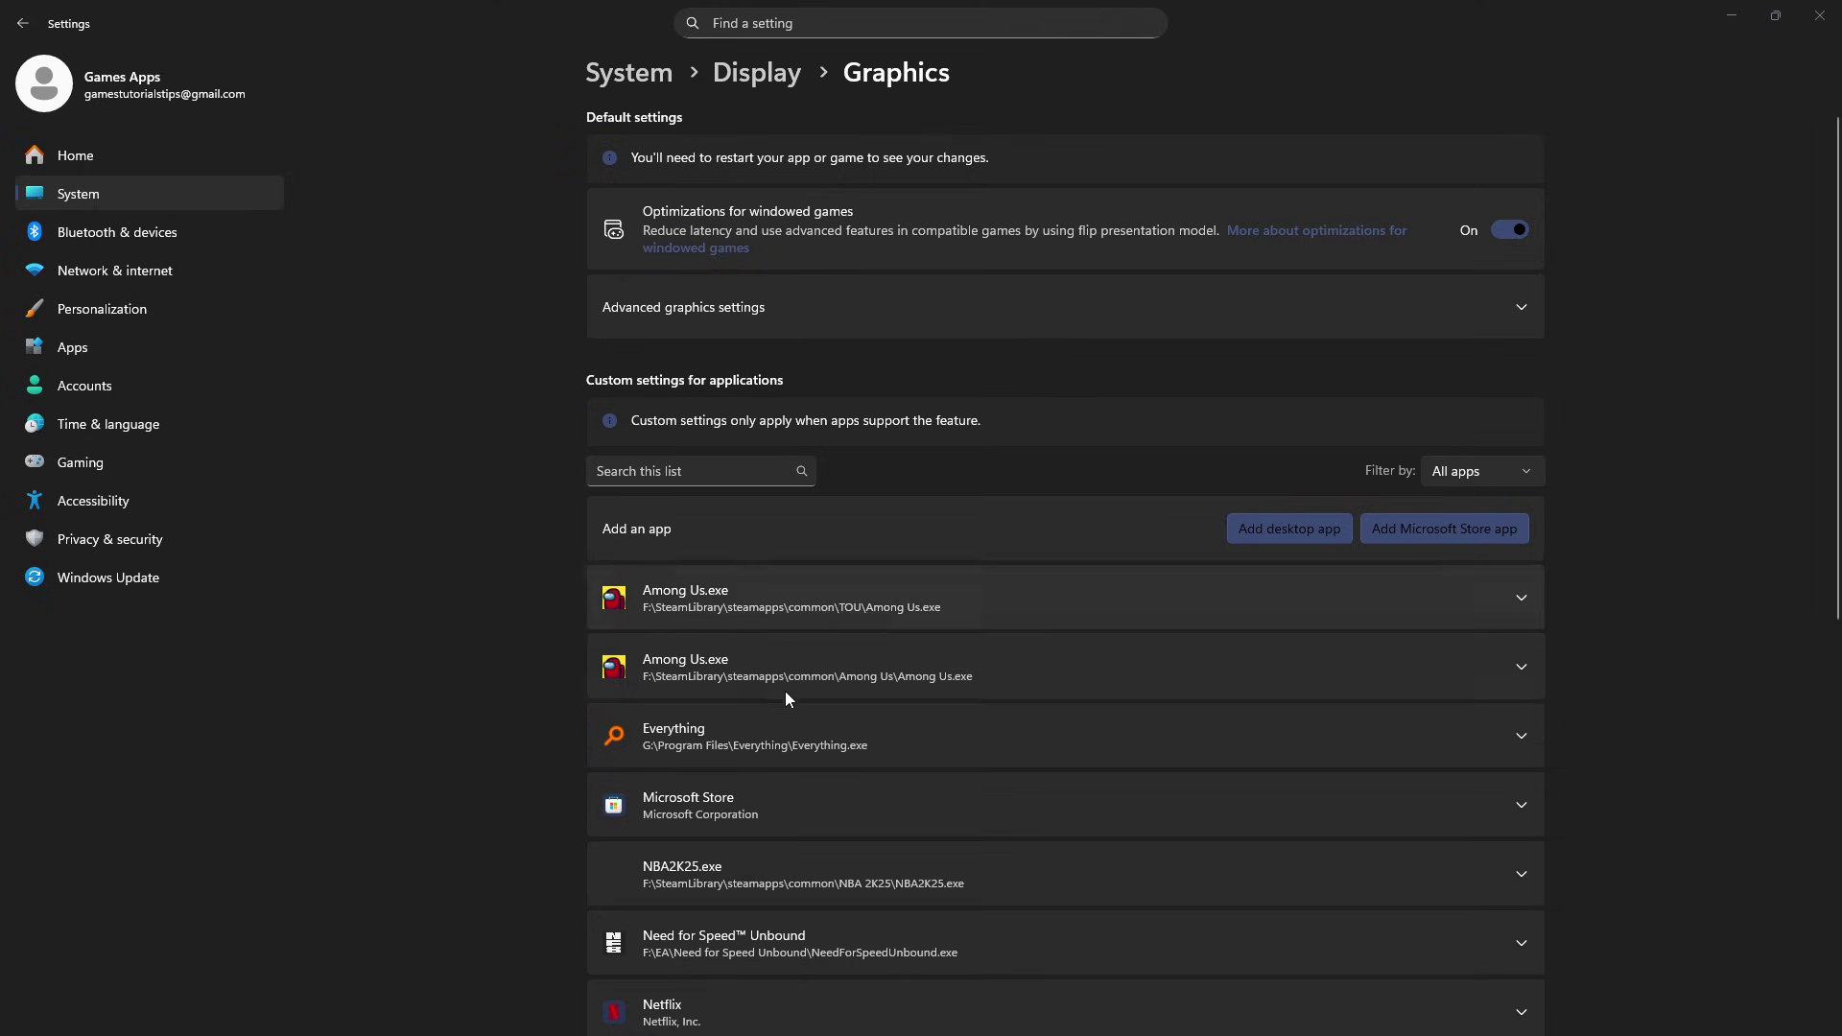
Add NBA2K26.exe from the NBA 2K26 game folder to the graphics app list
left_click(1275, 543)
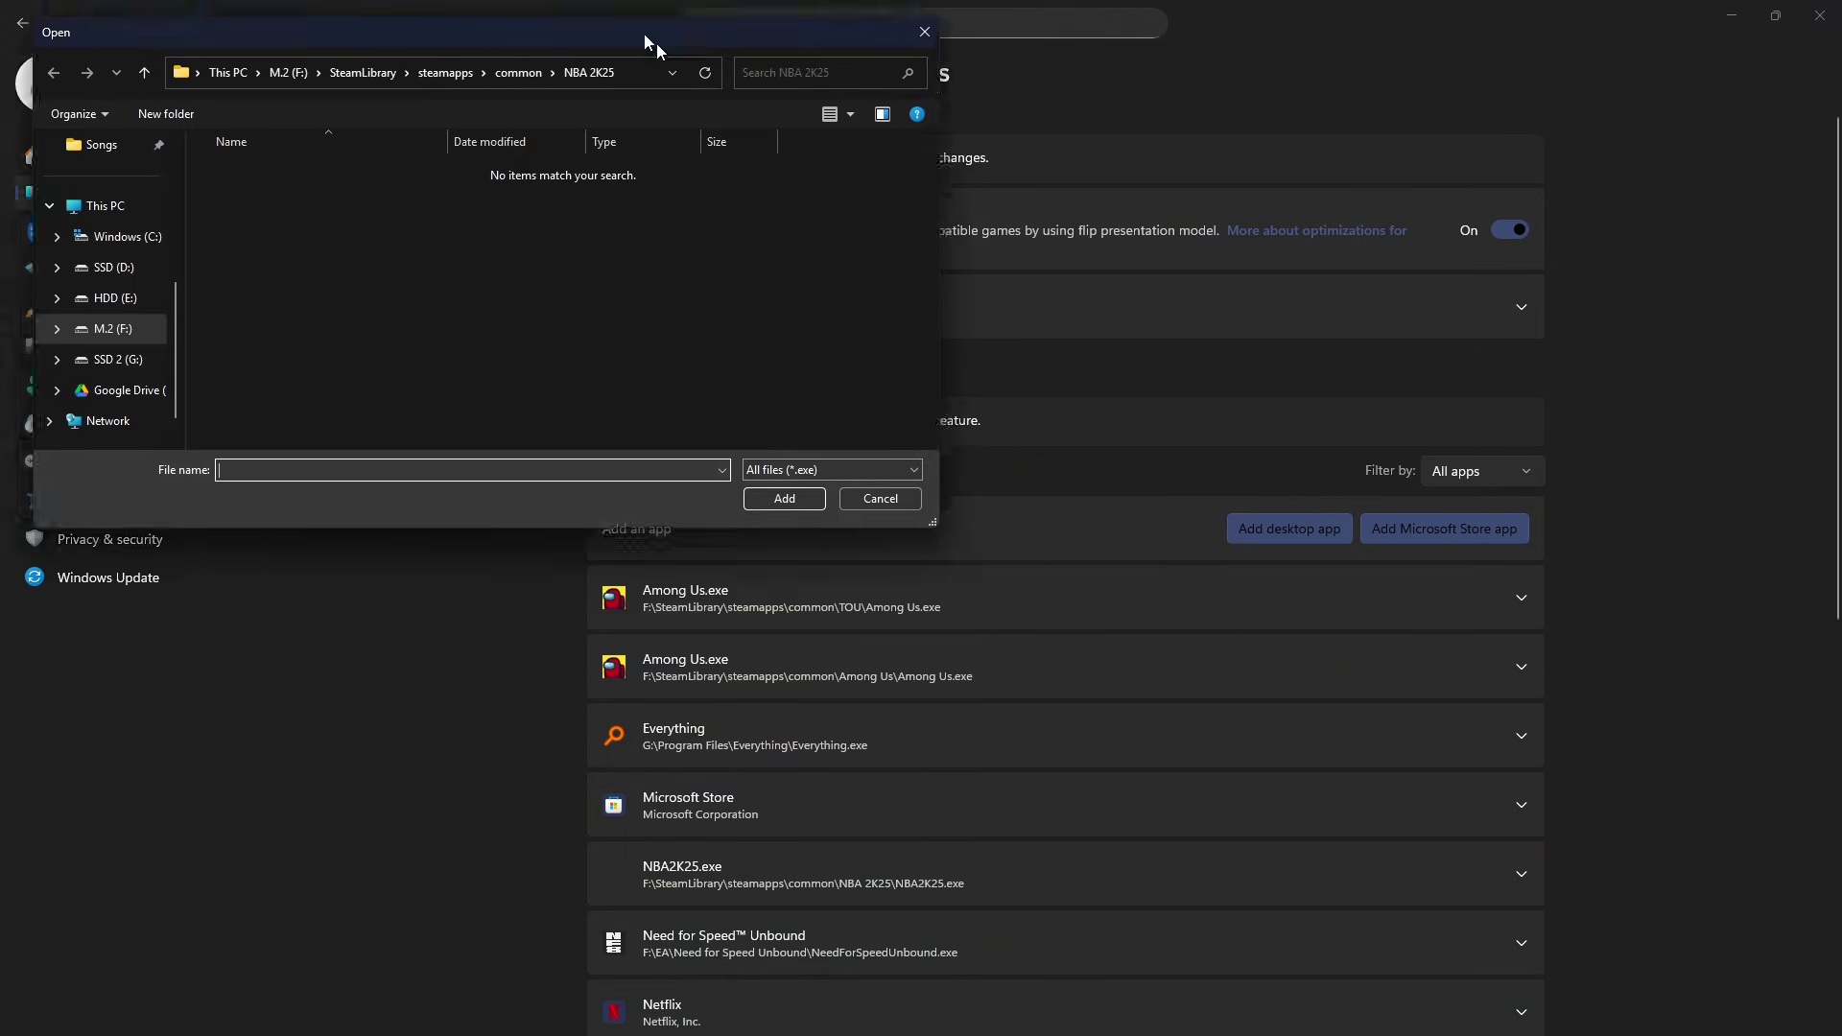
left_click(892, 203)
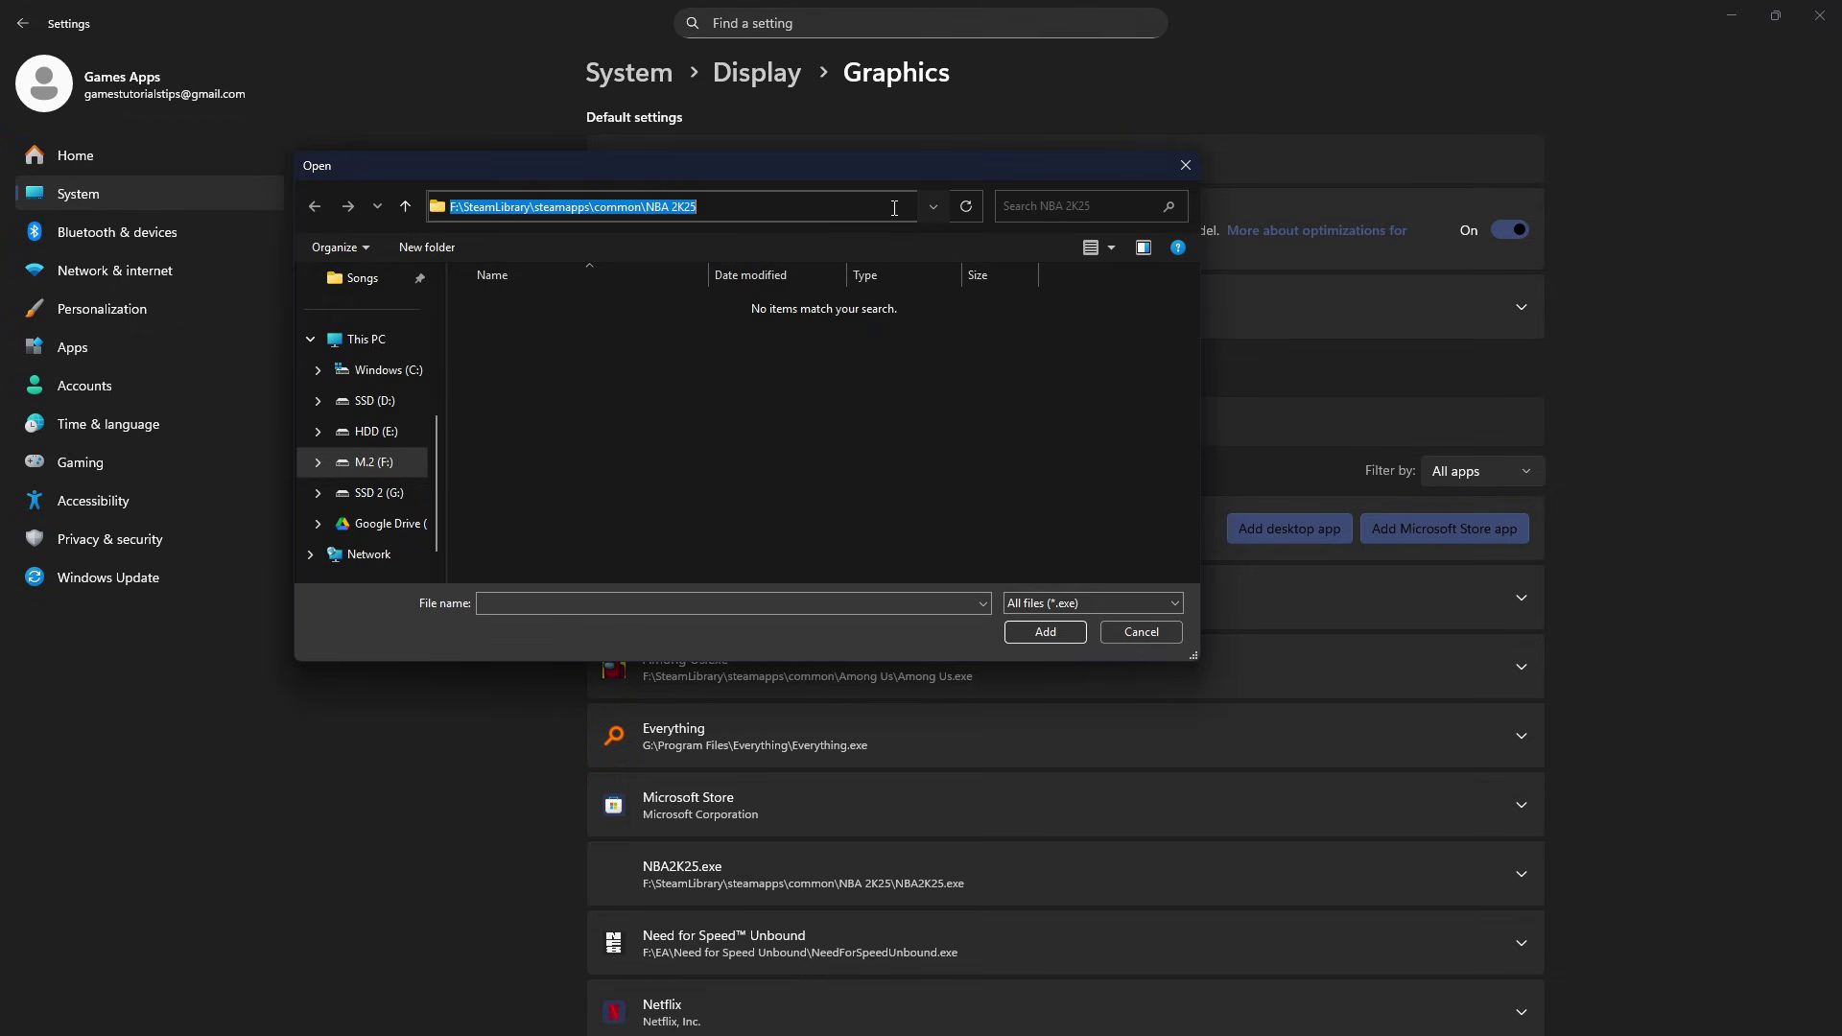
key("End")
key("BackSpace")
type("6")
key("Return")
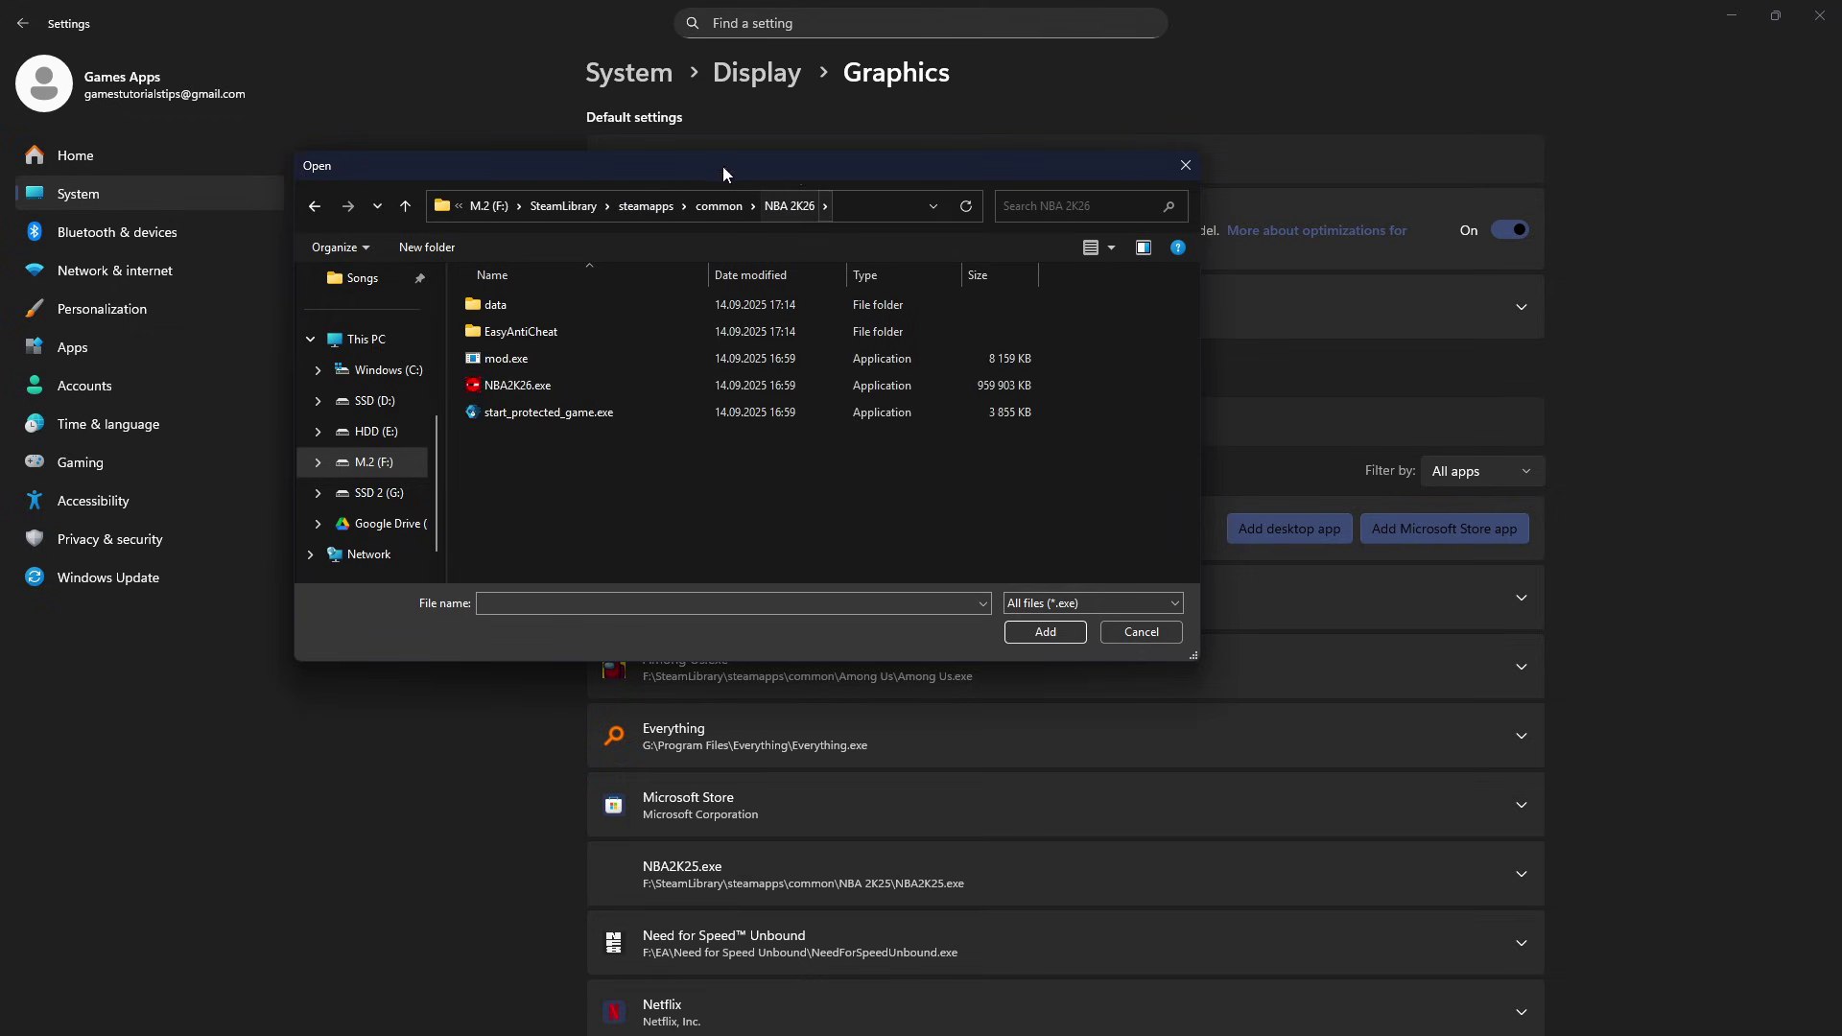
double_click(635, 387)
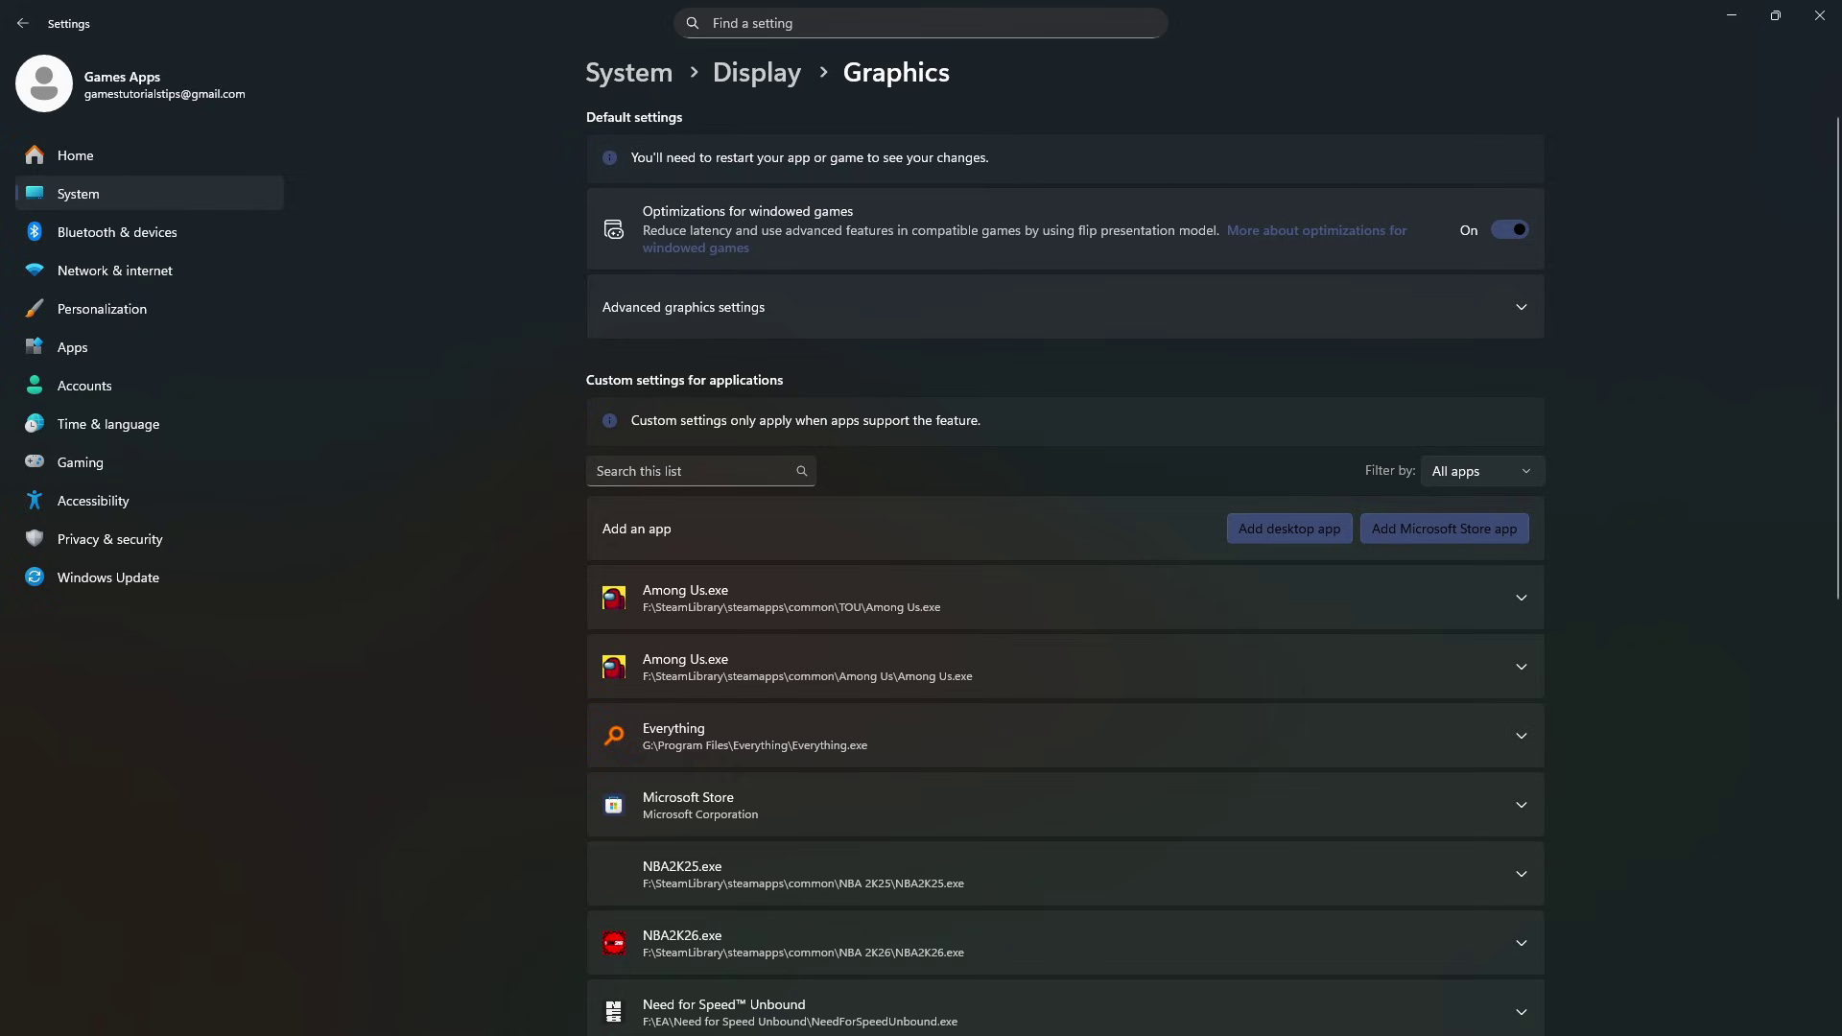
Set NBA2K26.exe's GPU preference to High Performance (NVIDIA GeForce RTX 4070 Ti SUPER)
scroll(927, 424, "down", 3)
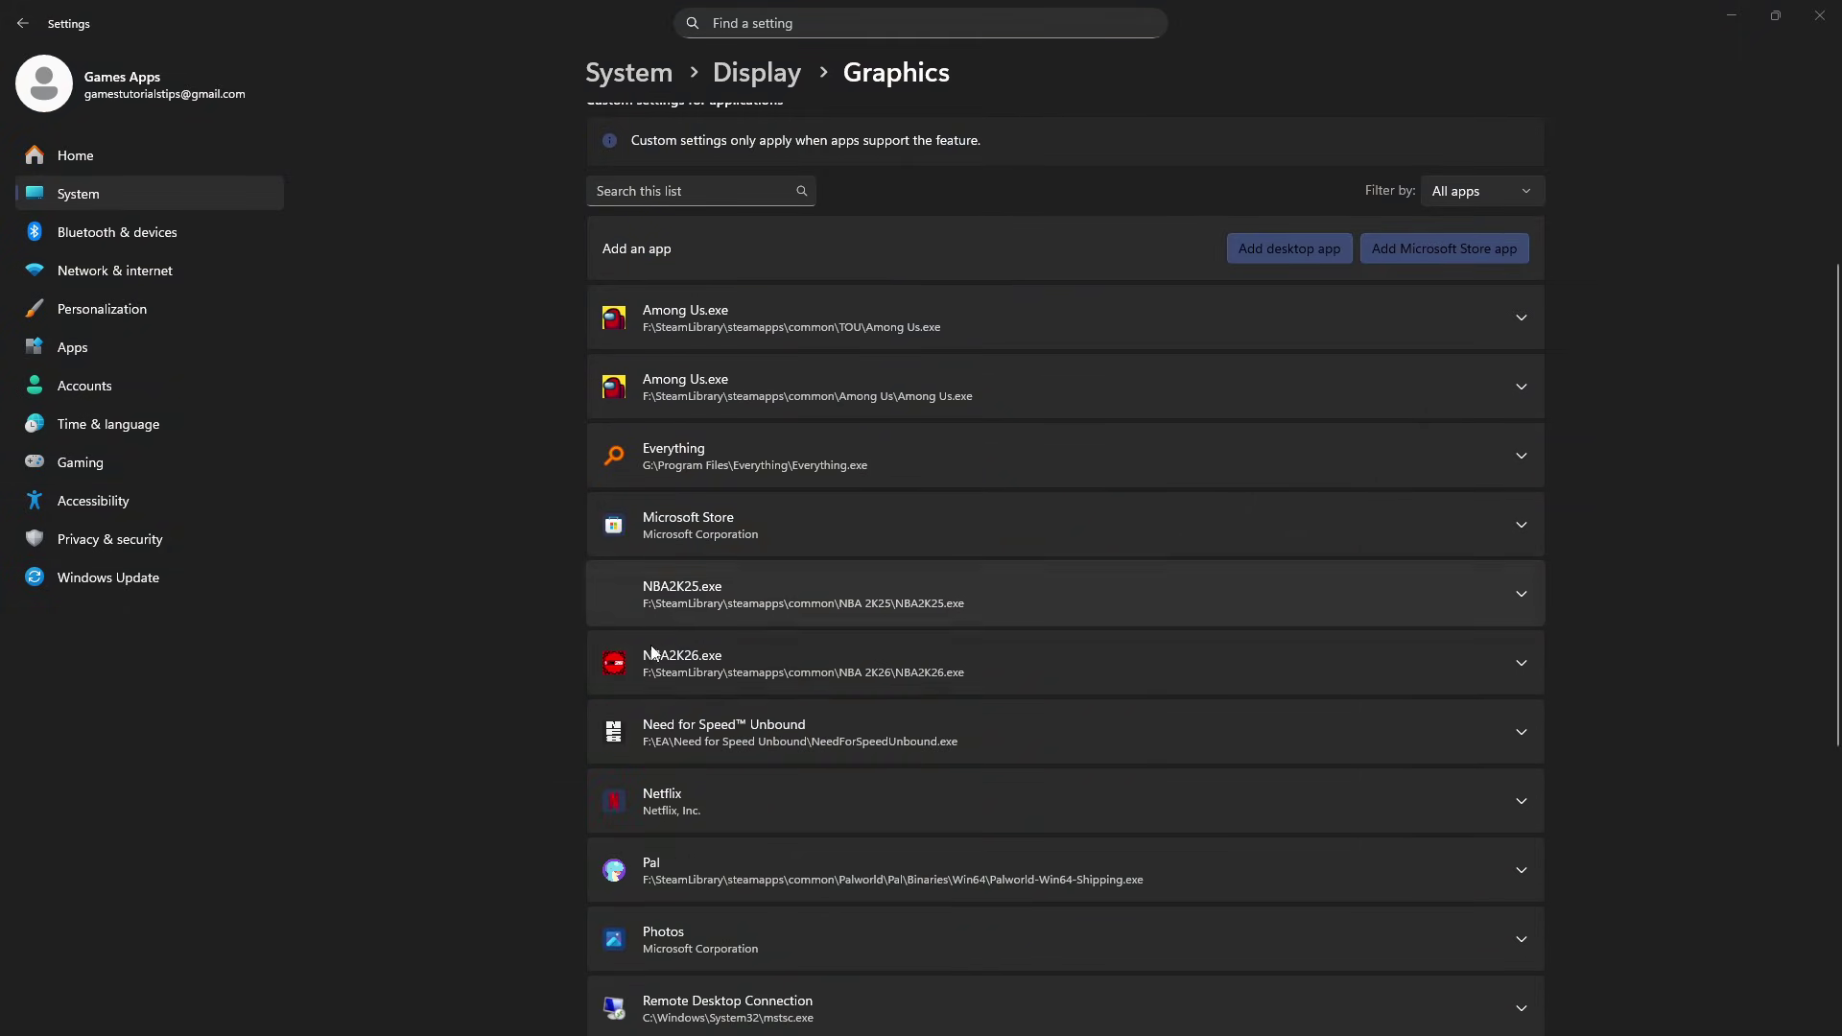
left_click(1524, 662)
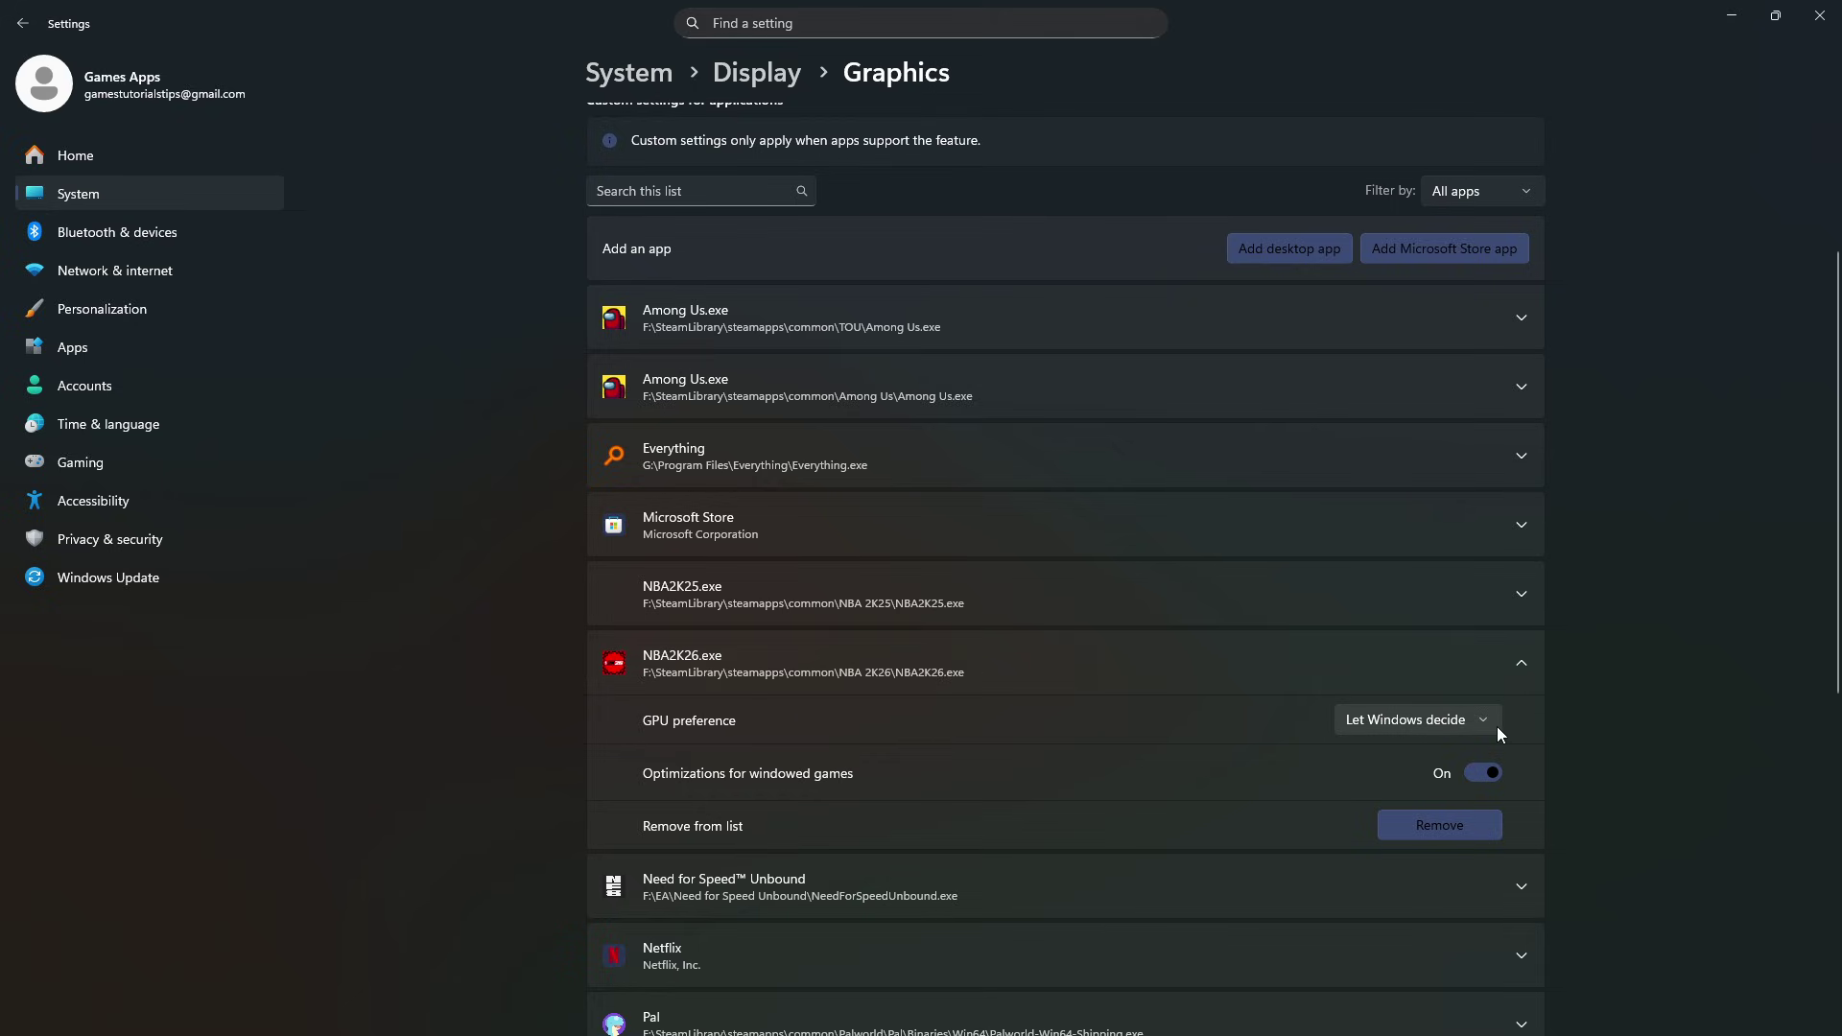
left_click(1452, 721)
left_click(1437, 792)
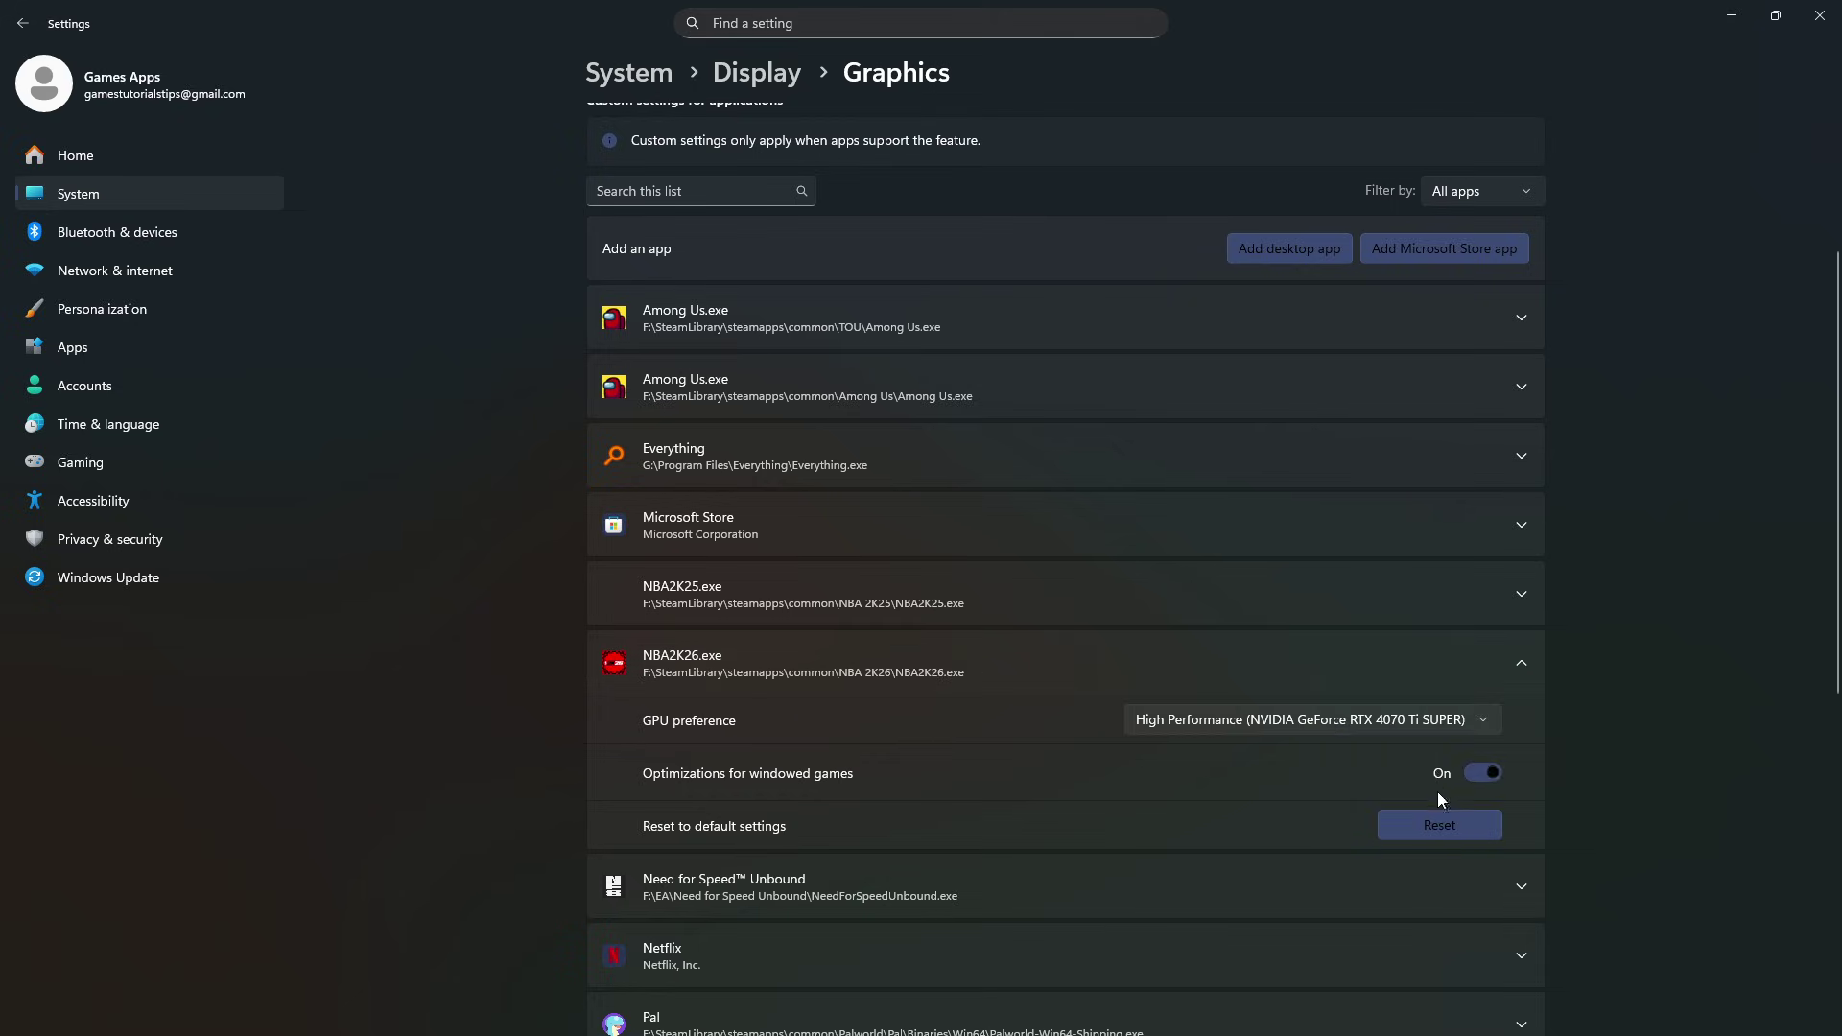
scroll(992, 945, "up", 3)
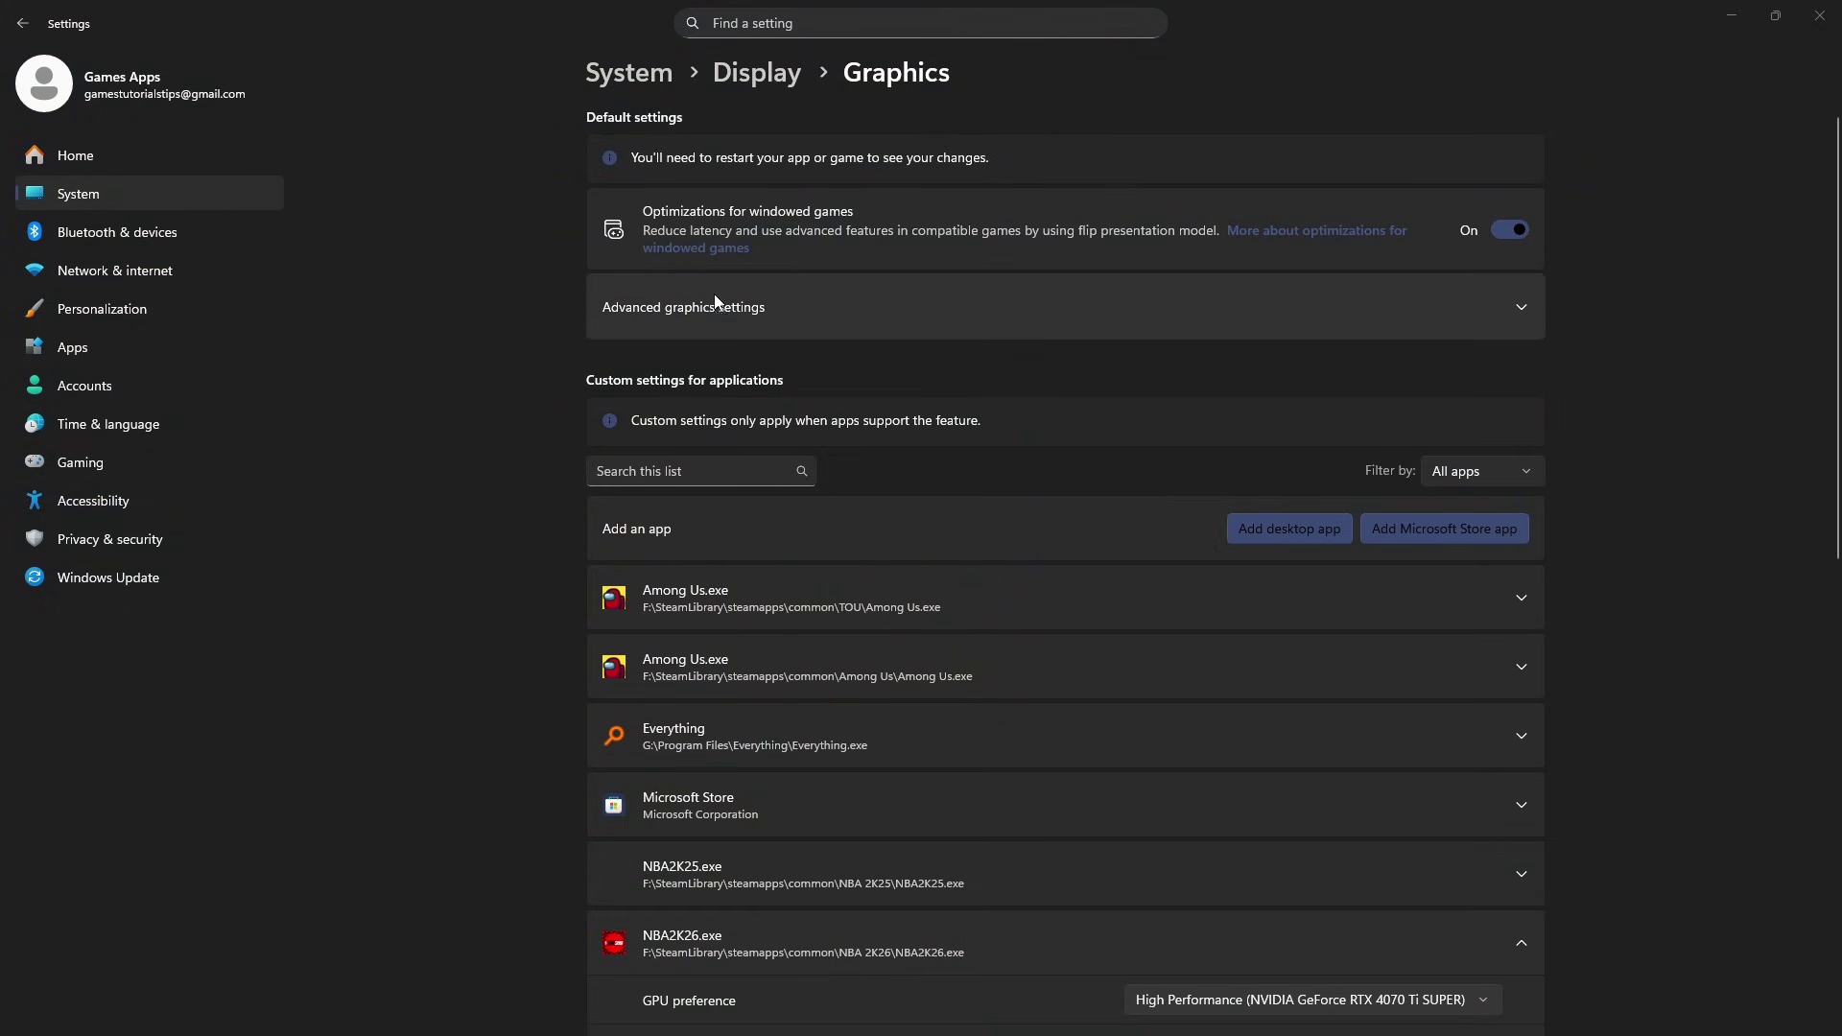
left_click(728, 319)
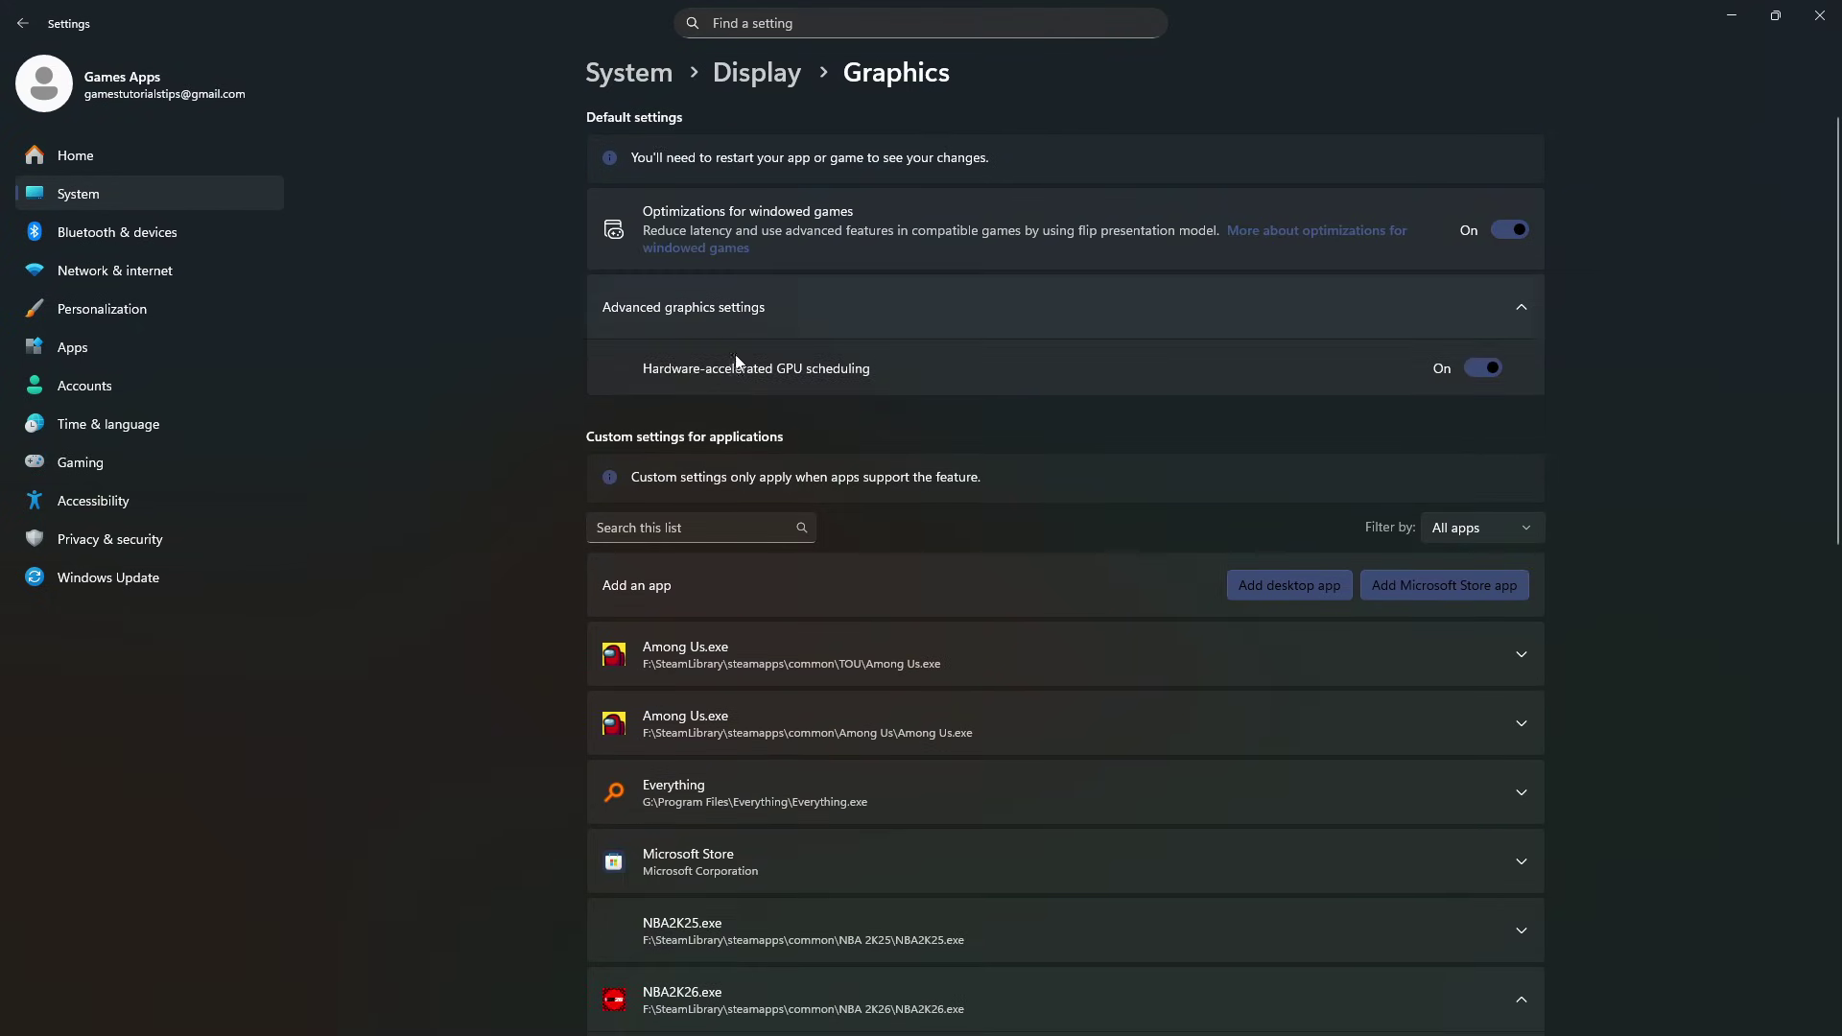